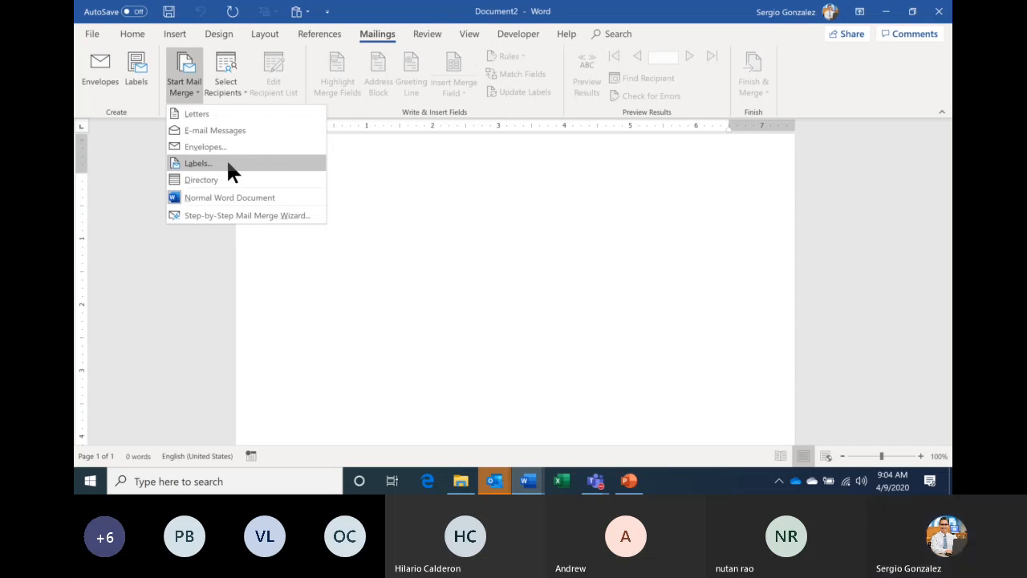
# - Start a labels mail merge, cancel Label Options unchanged, and bring Document1's 30-labels sheet forward
pyautogui.click(228, 163)
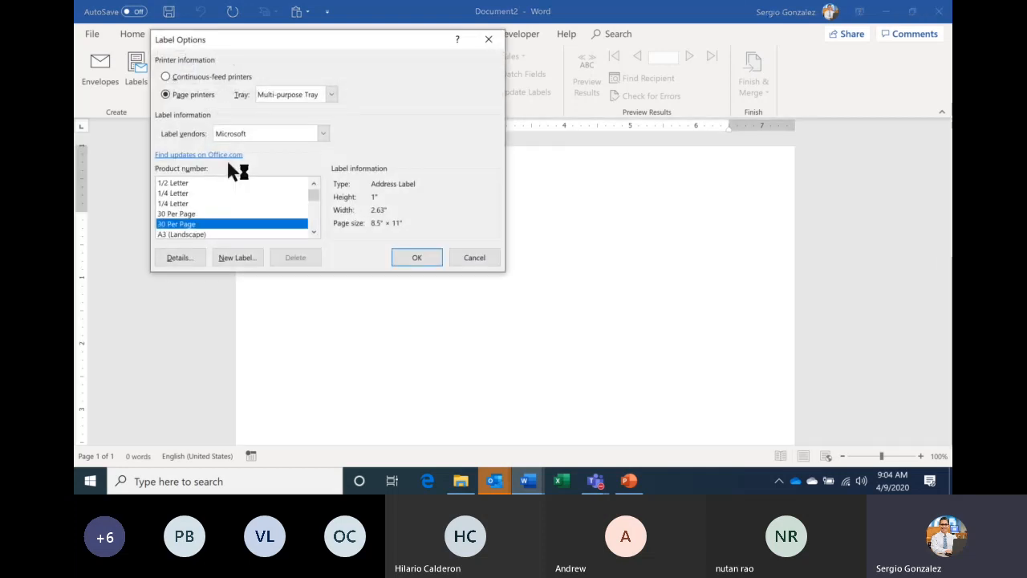
pyautogui.moveTo(344, 40); pyautogui.dragTo(502, 112)
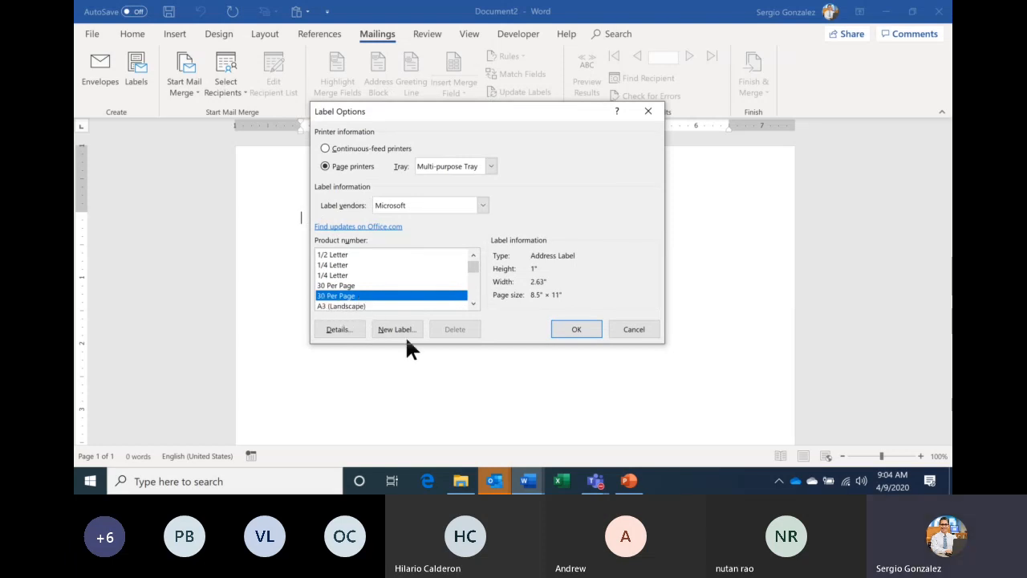
pyautogui.moveTo(528, 480)
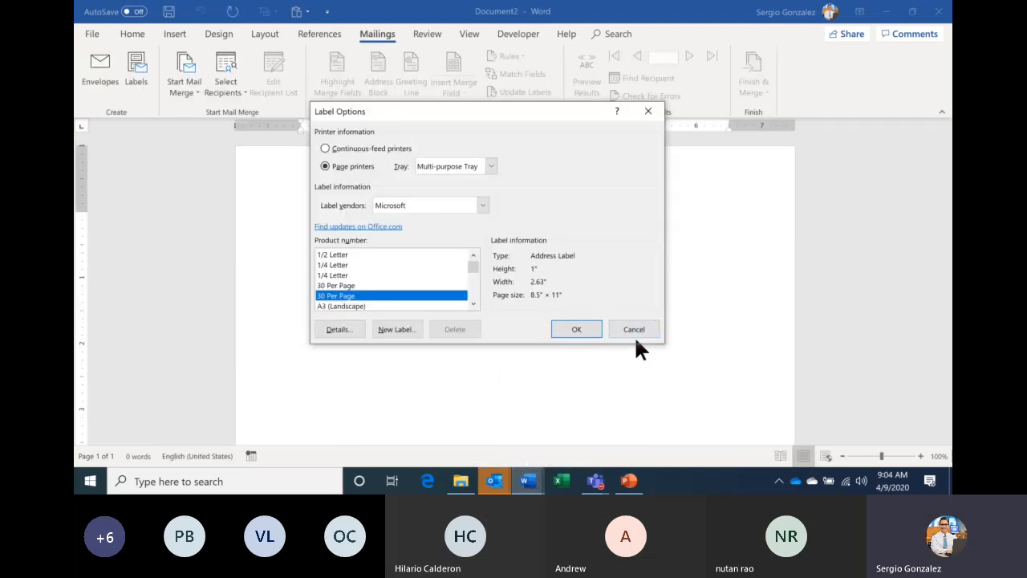
pyautogui.click(633, 327)
pyautogui.moveTo(530, 481)
pyautogui.click(480, 421)
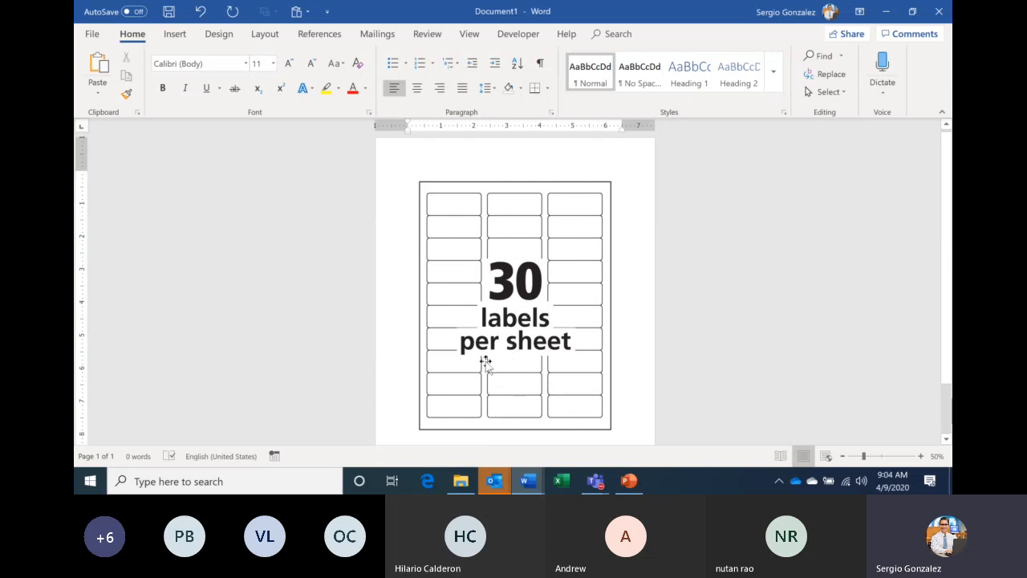
# - Return to the blank Document2 and start a labels mail merge
pyautogui.click(543, 480)
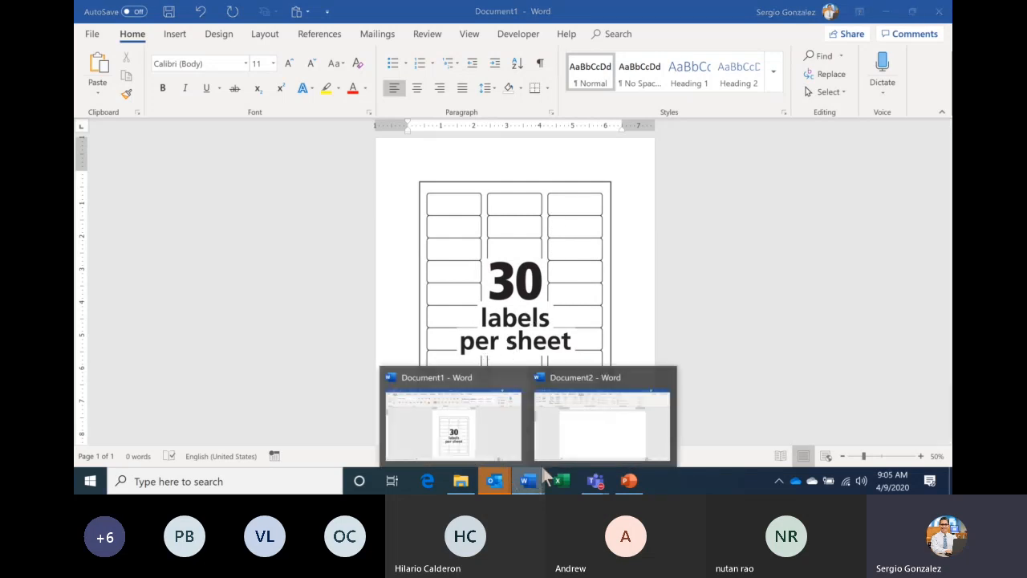
pyautogui.click(598, 423)
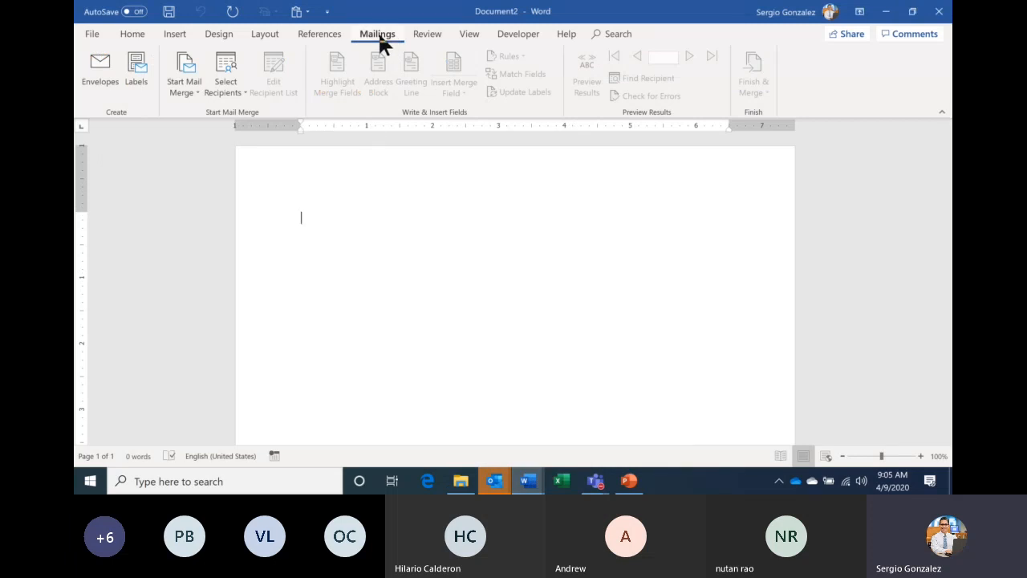
pyautogui.click(190, 88)
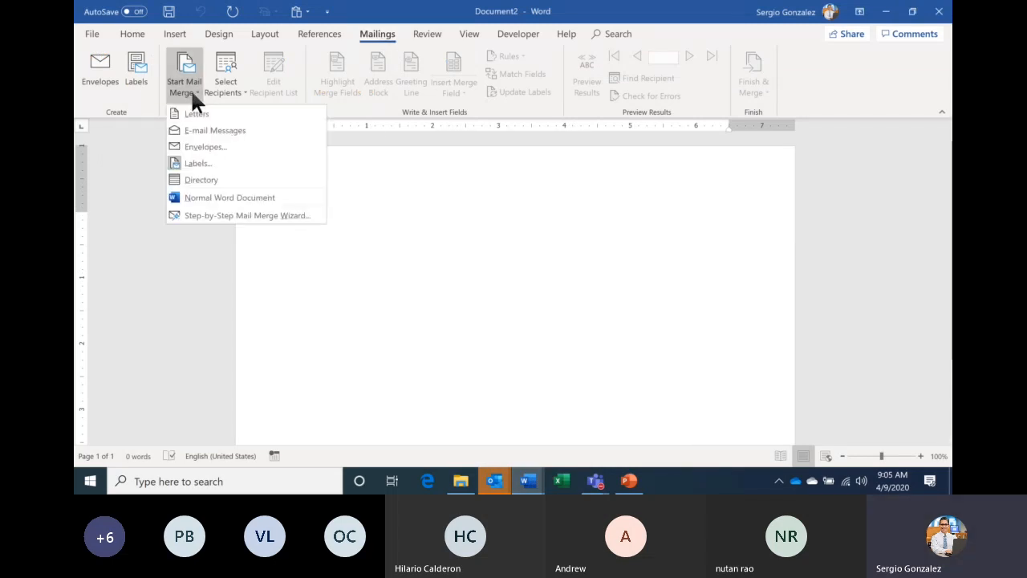
pyautogui.click(205, 163)
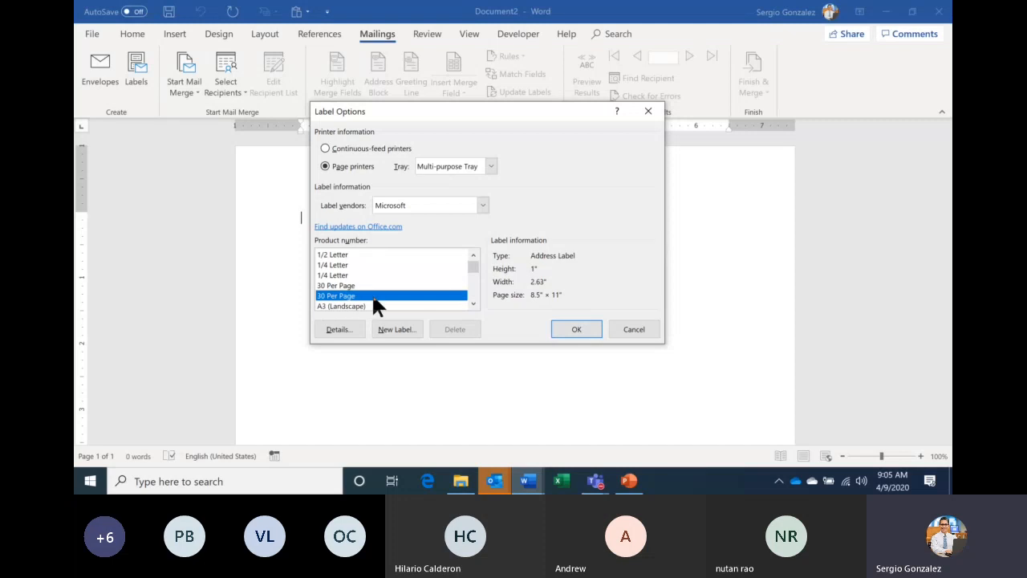
# - Choose the 1" by 2.63" 30 Per Page label and build the empty label table
pyautogui.click(346, 284)
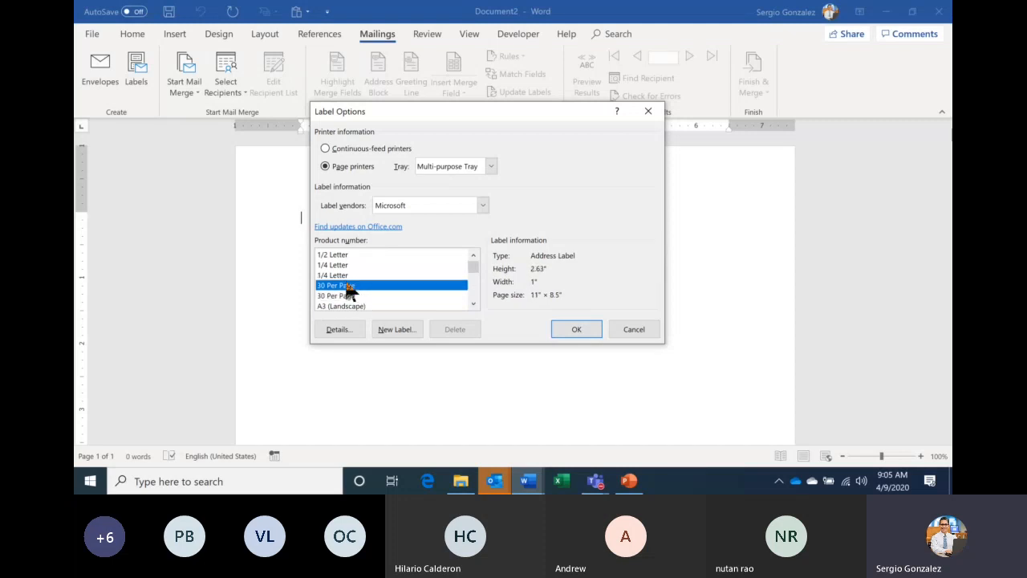
pyautogui.click(349, 297)
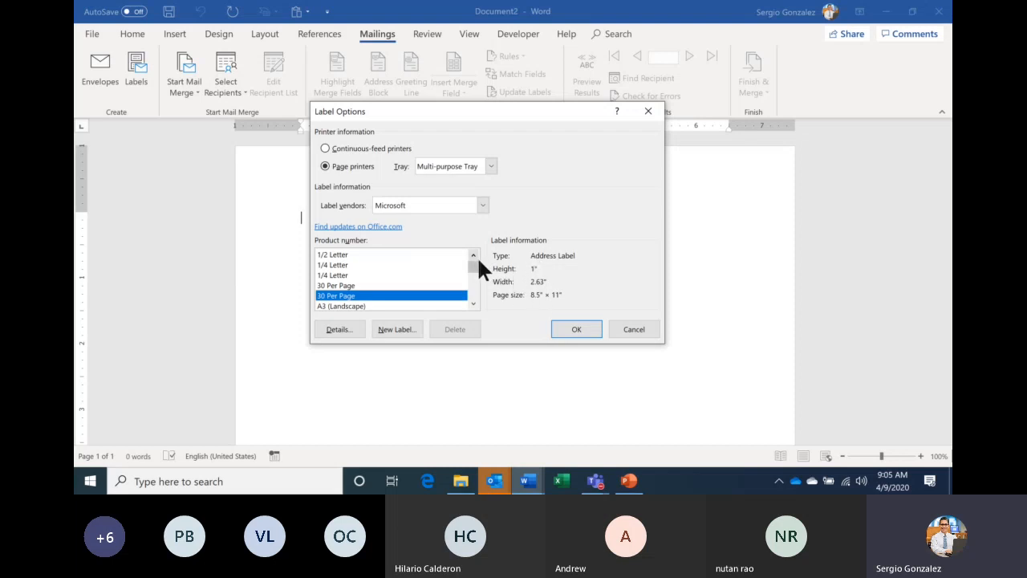
pyautogui.click(356, 286)
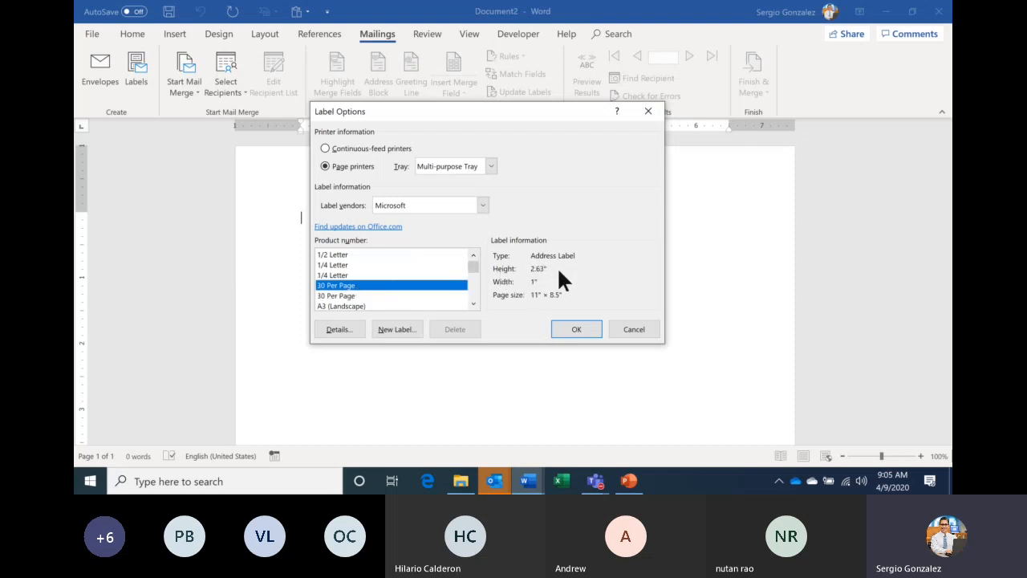
pyautogui.click(345, 297)
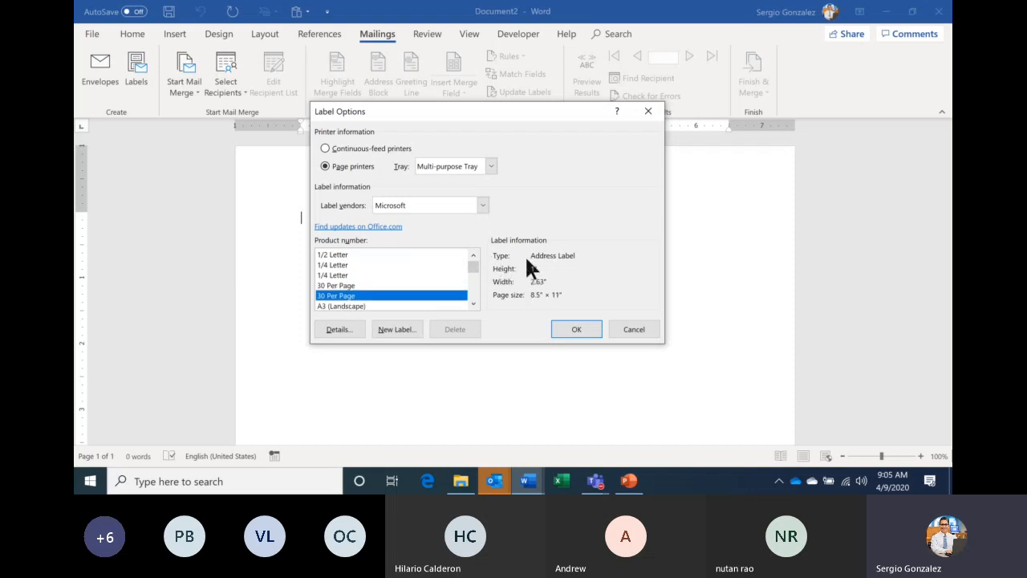
pyautogui.click(579, 329)
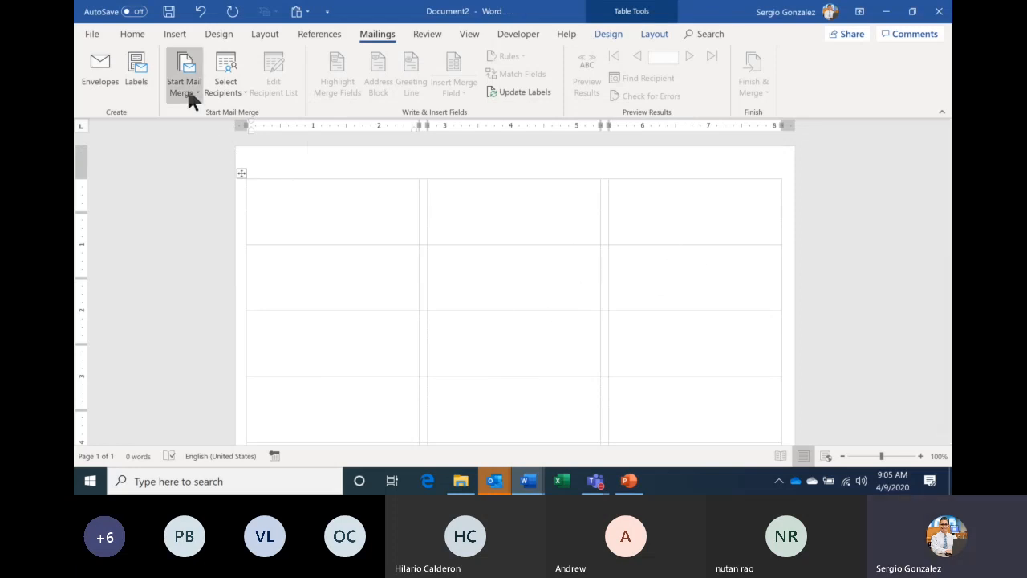
pyautogui.click(233, 84)
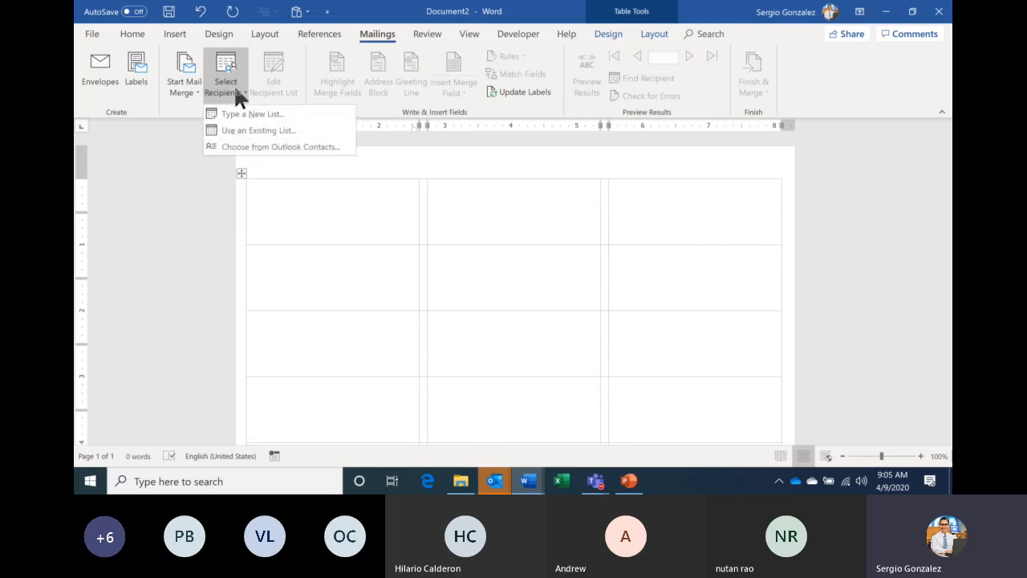
pyautogui.click(279, 128)
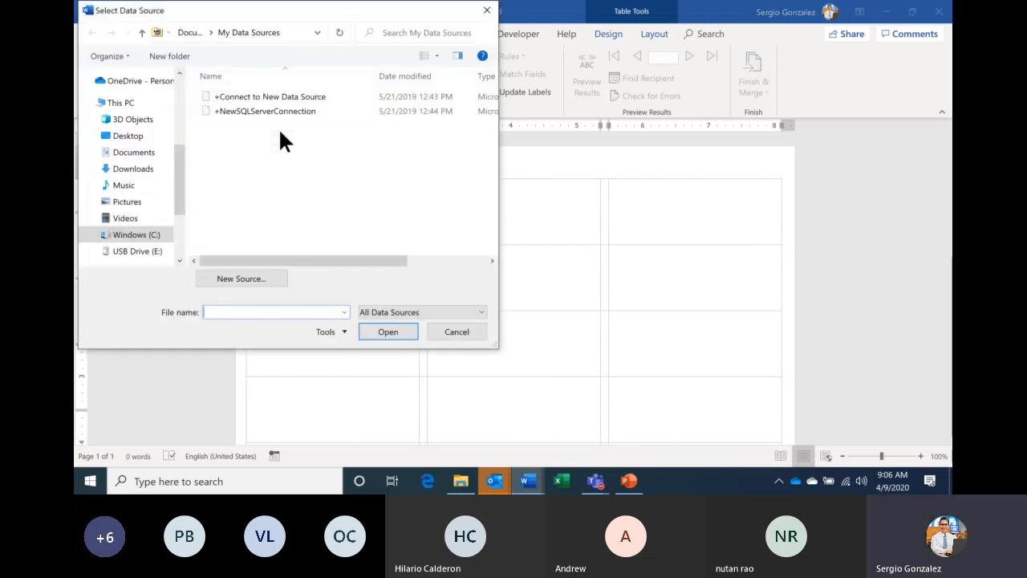
pyautogui.moveTo(295, 15); pyautogui.dragTo(439, 95)
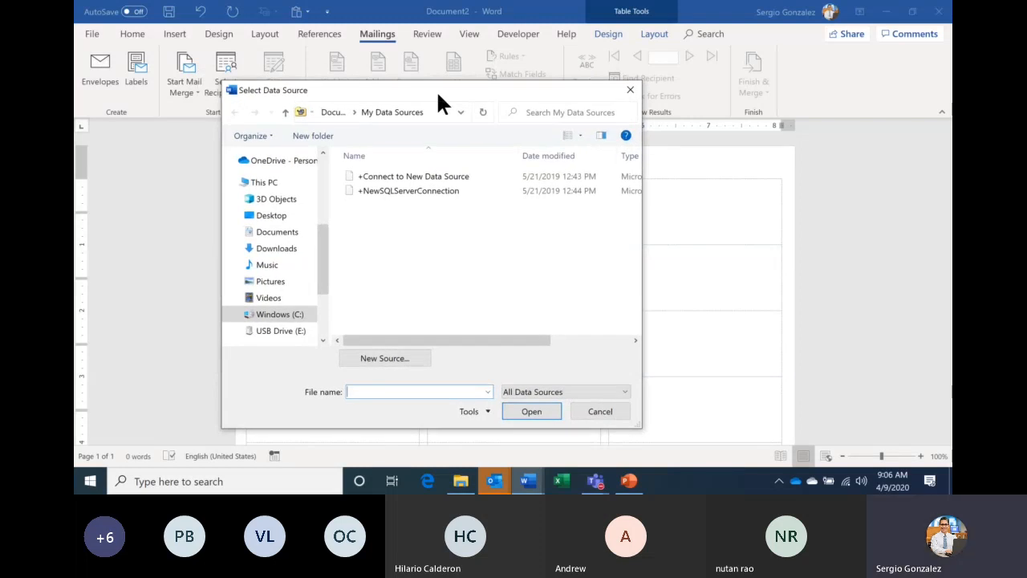
pyautogui.click(281, 218)
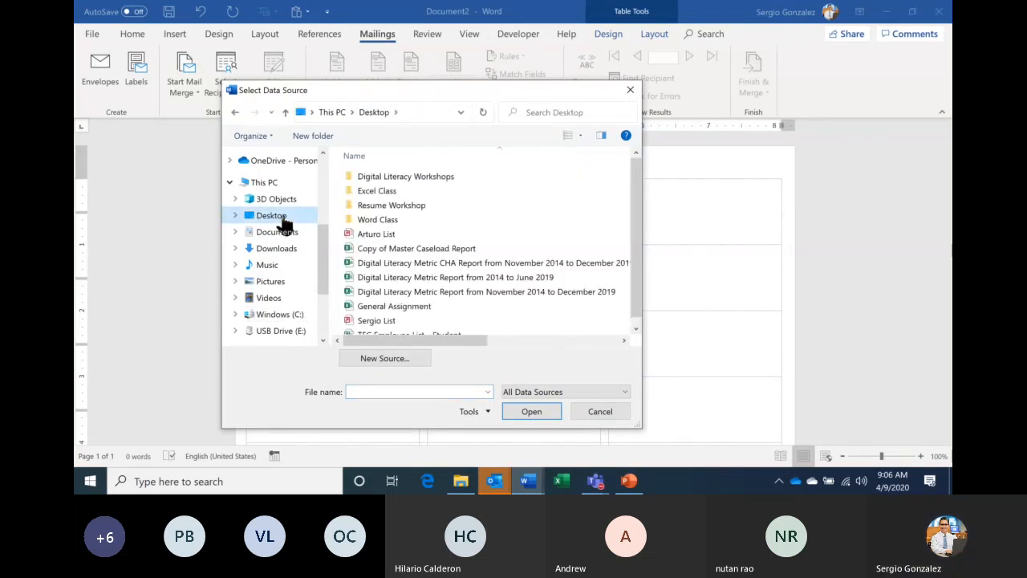
pyautogui.click(636, 330)
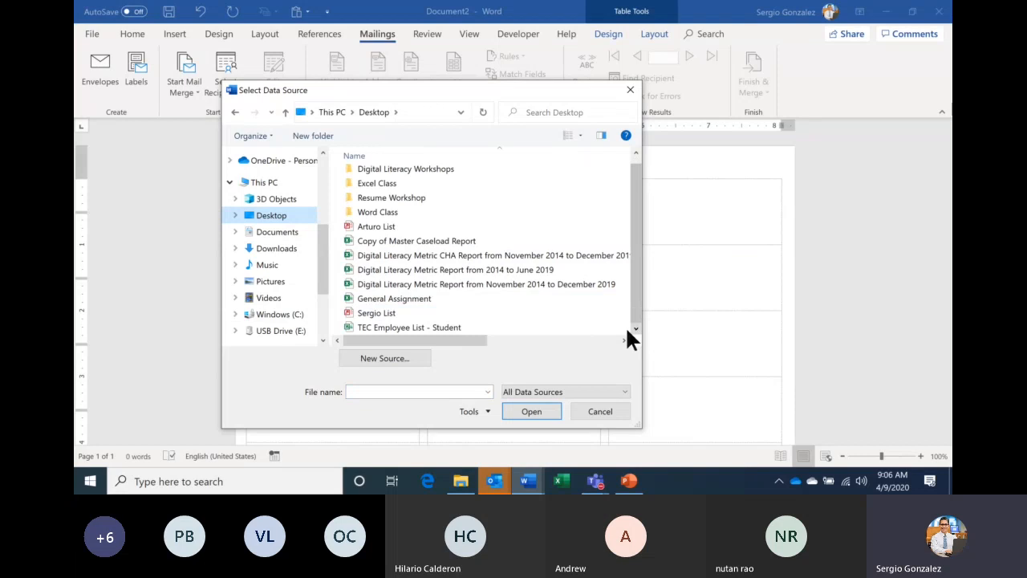
pyautogui.click(439, 329)
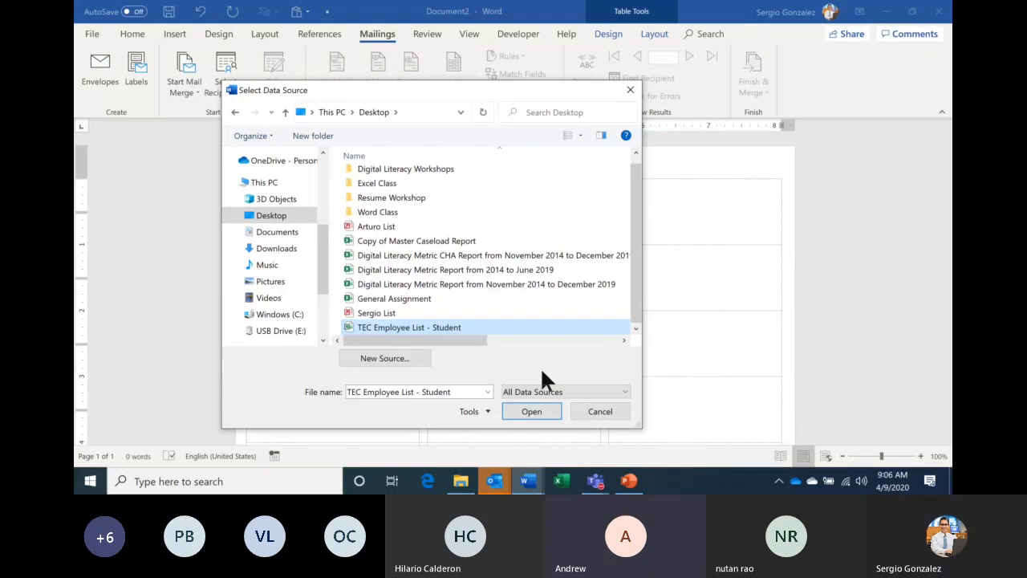
pyautogui.click(600, 413)
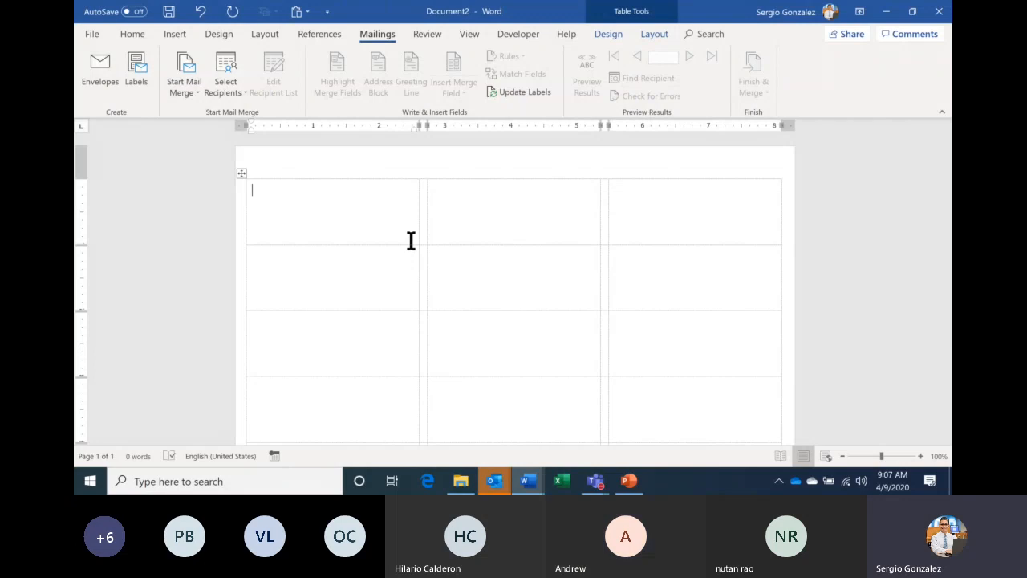
# - Undo the label table with Ctrl+Z and reopen Label Options from Start Mail Merge
pyautogui.hotkey('ctrl', 'z')
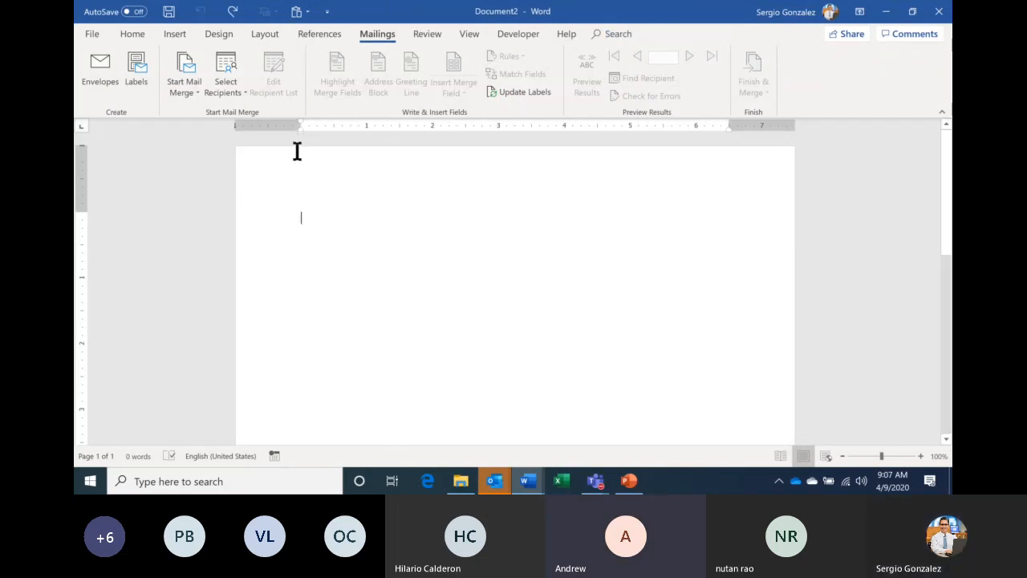
pyautogui.click(193, 85)
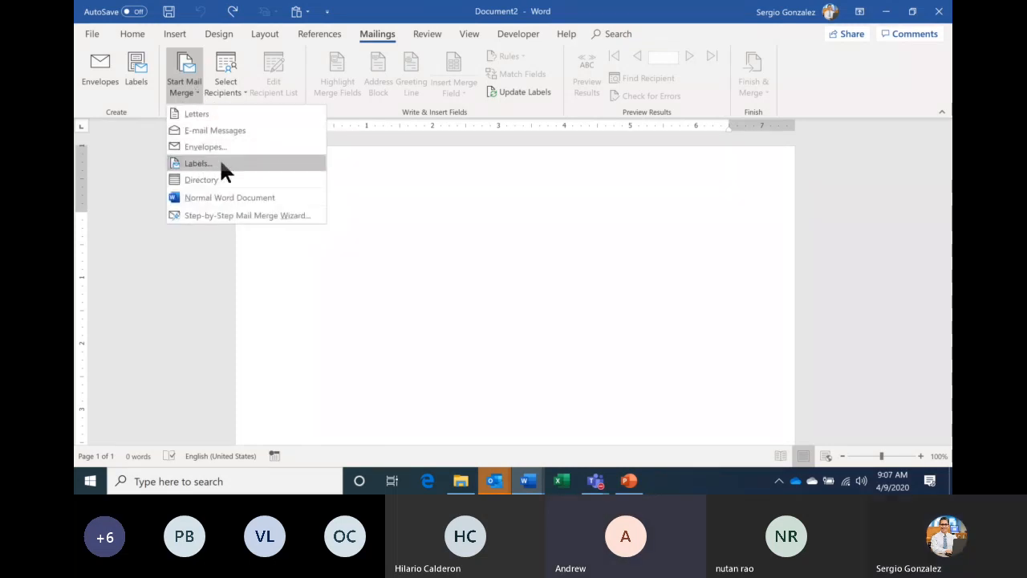
pyautogui.click(375, 201)
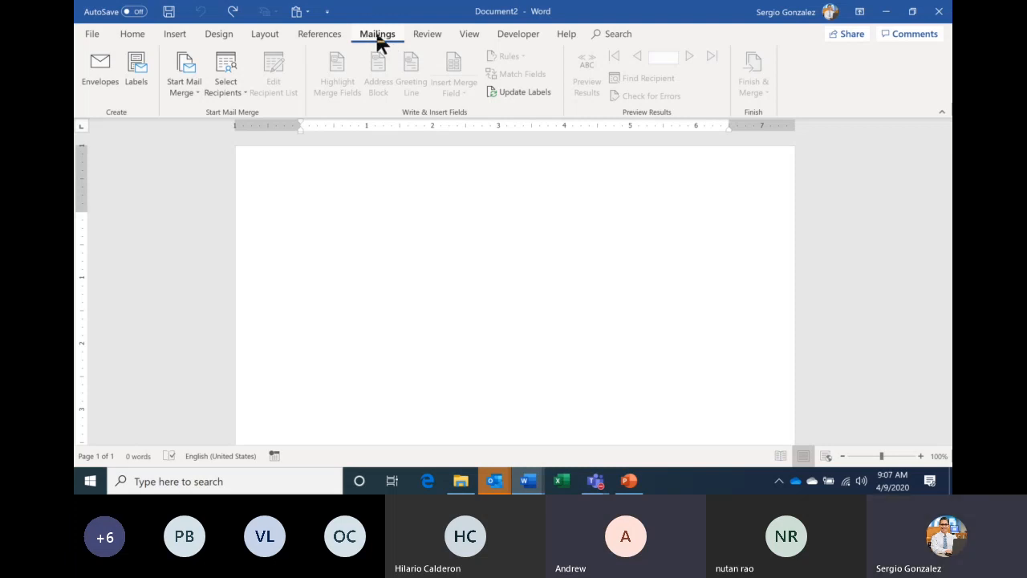
pyautogui.click(193, 103)
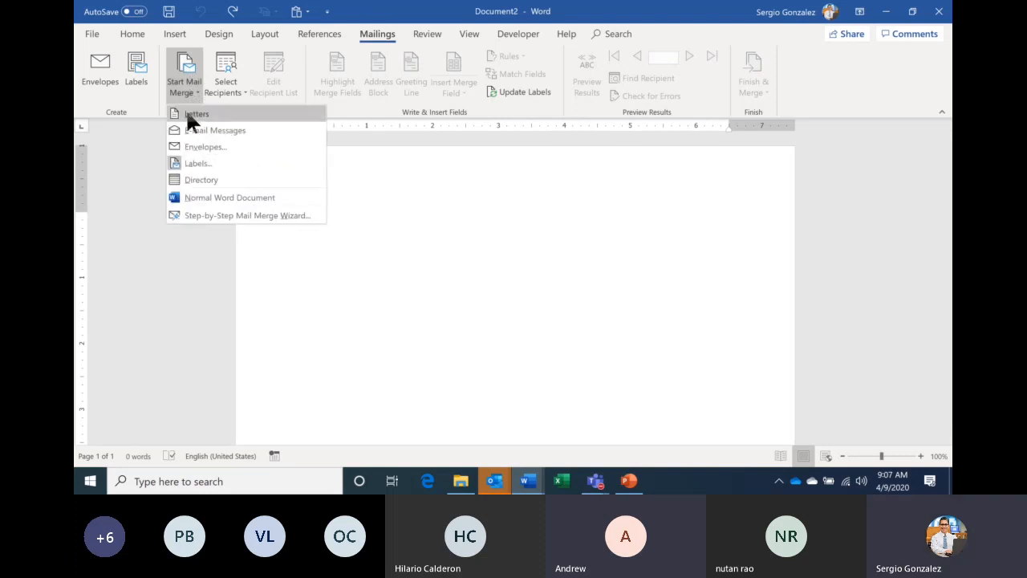
pyautogui.click(197, 164)
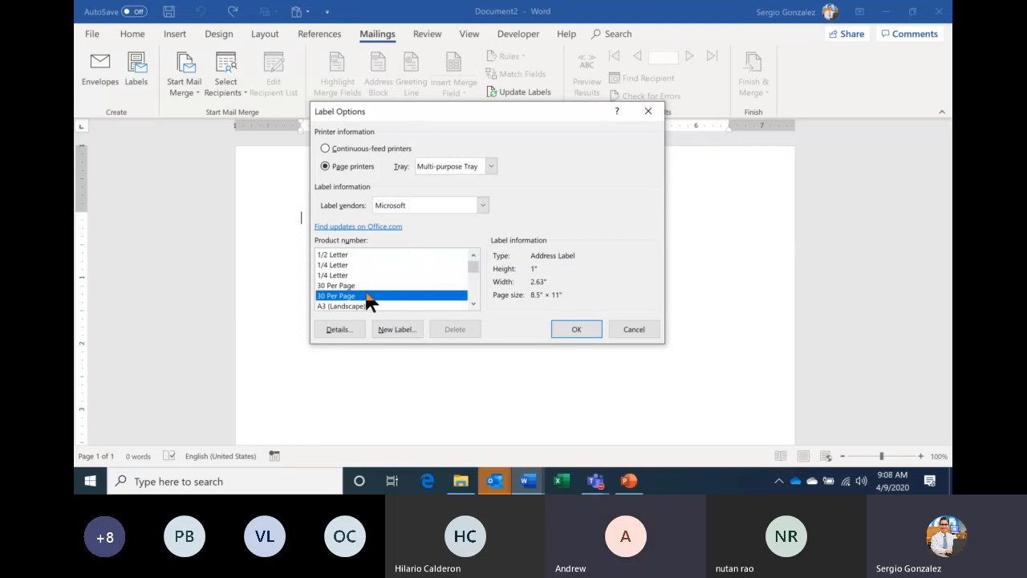
# - Confirm the 30 Per Page label size to rebuild the empty label grid
pyautogui.click(575, 329)
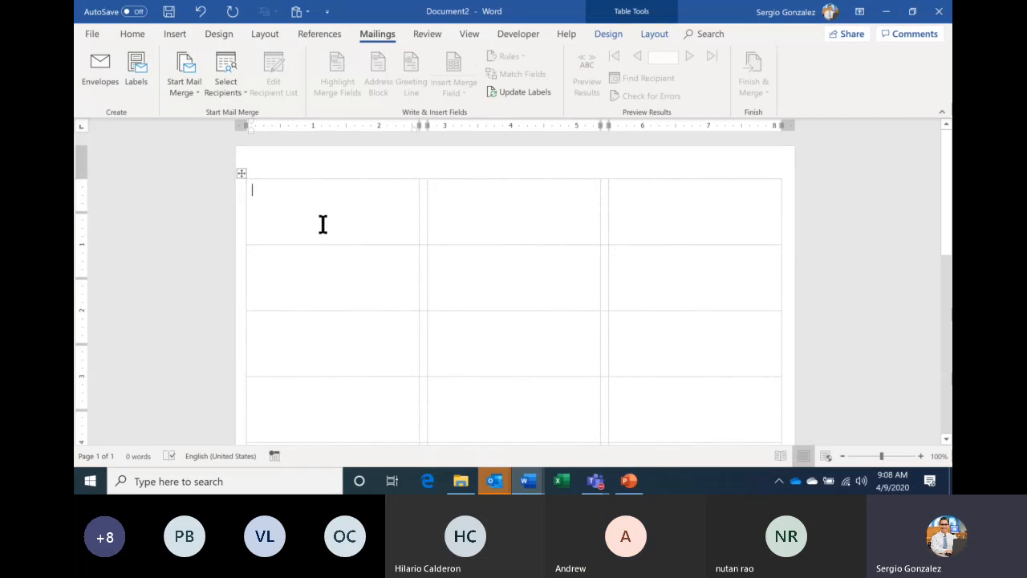
pyautogui.click(236, 90)
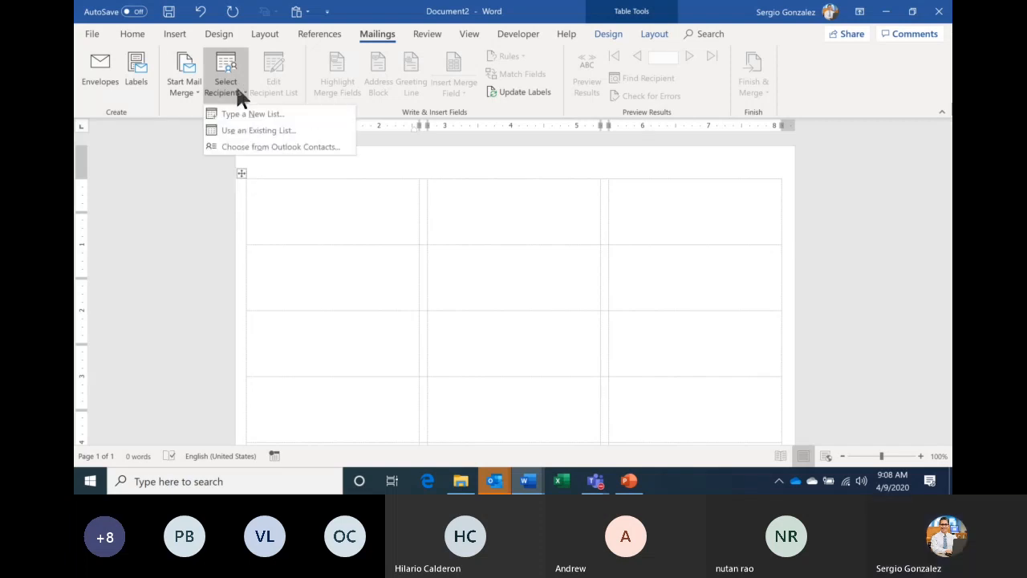
# - Attach the TEC Employee List - Student workbook from the Desktop as the recipient list
pyautogui.click(319, 129)
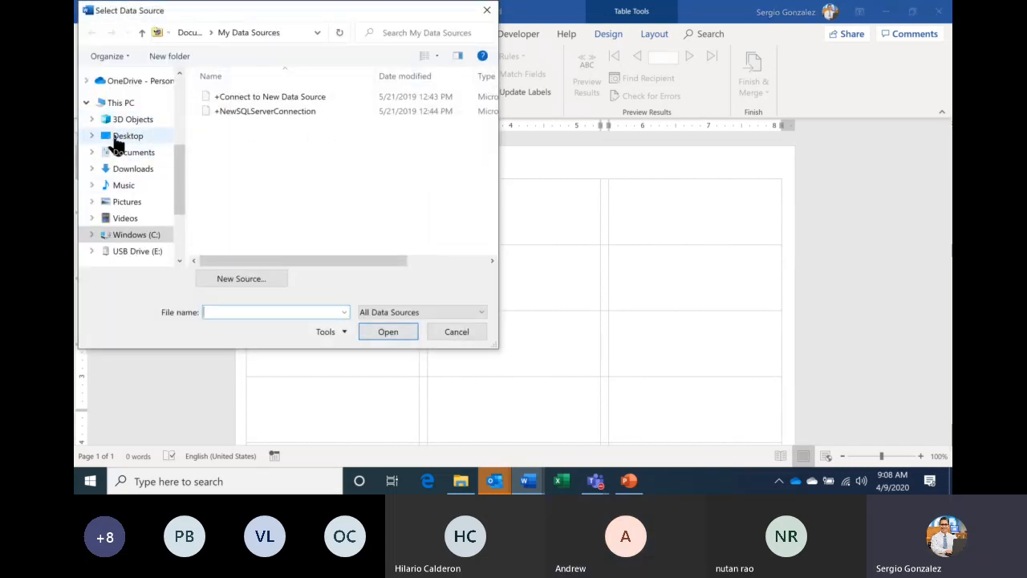
pyautogui.click(138, 142)
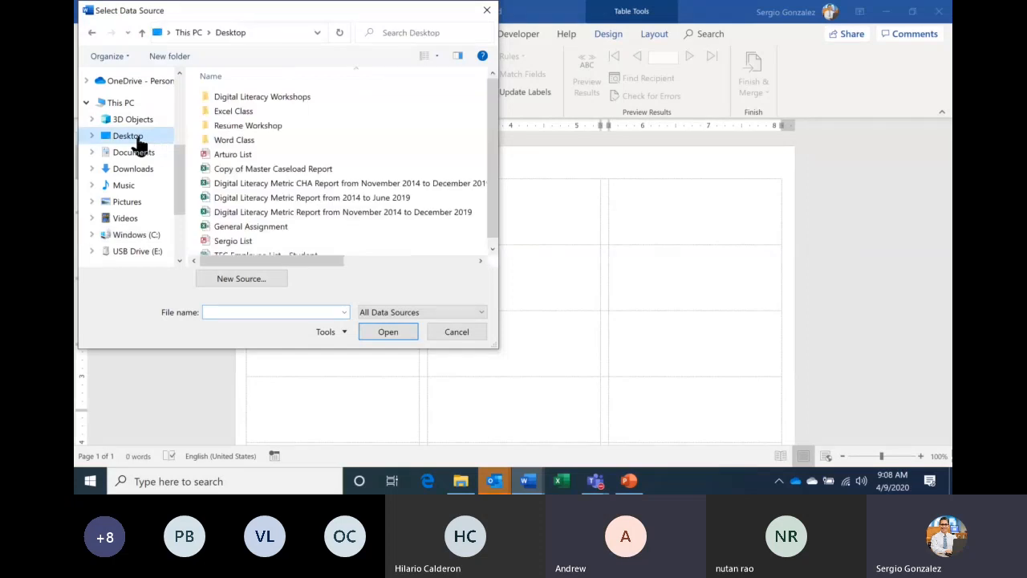
pyautogui.click(488, 248)
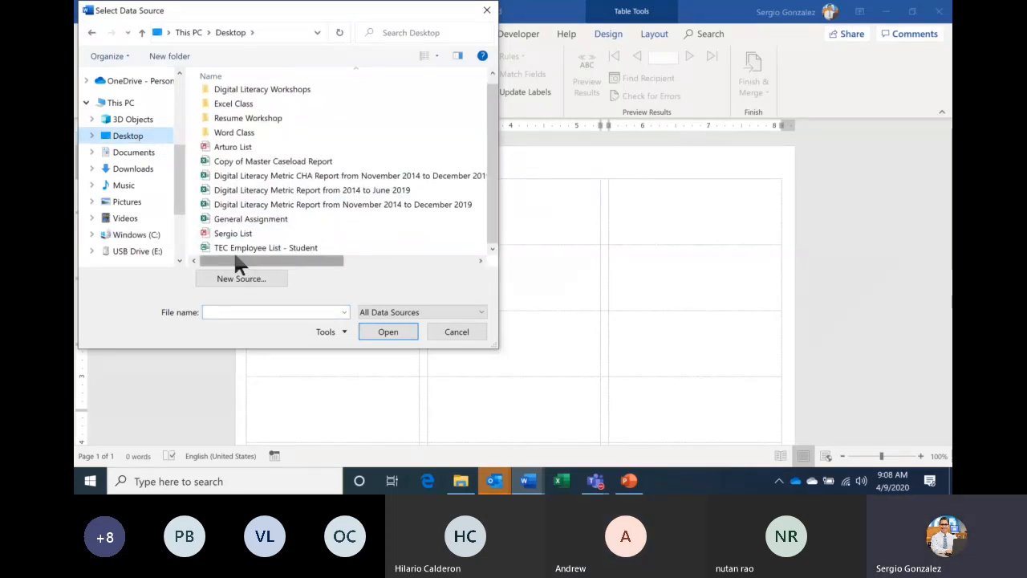
pyautogui.click(302, 251)
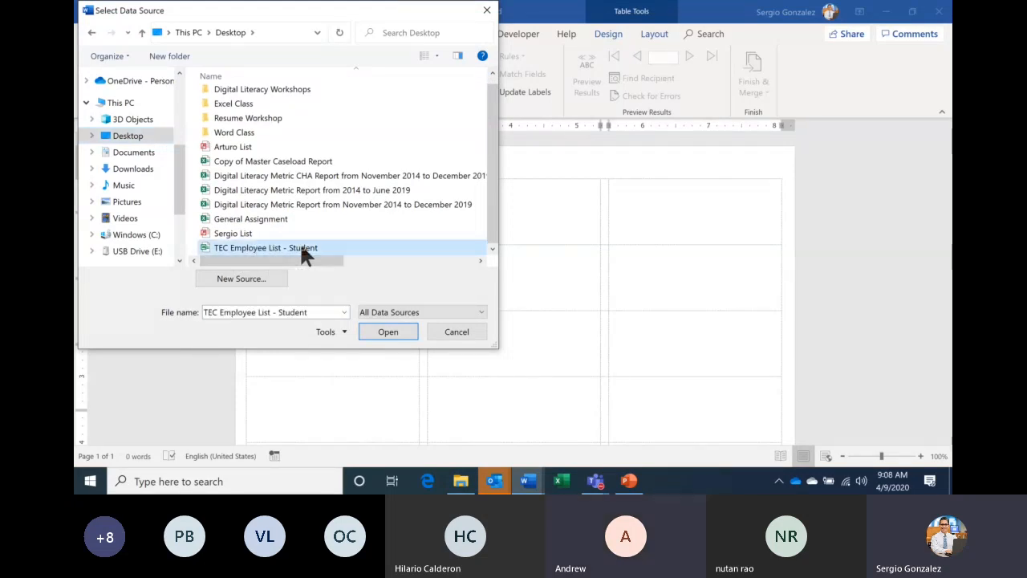
pyautogui.click(394, 330)
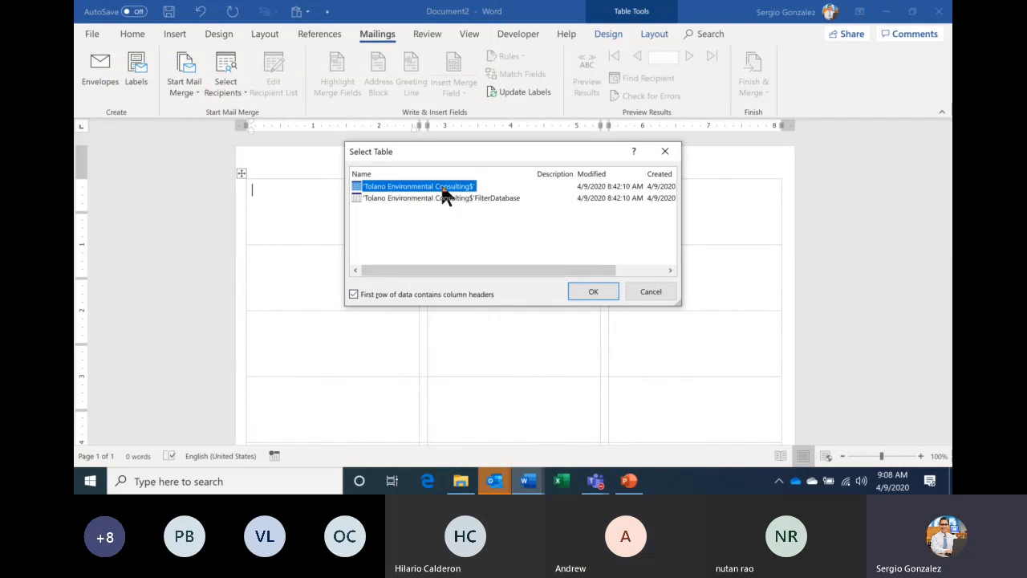
pyautogui.click(601, 289)
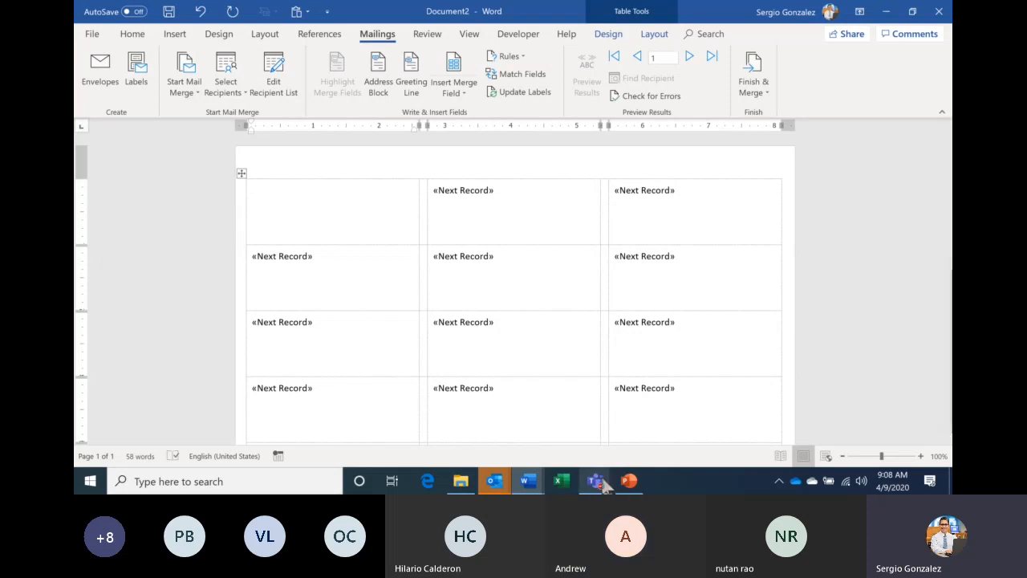
pyautogui.moveTo(597, 482)
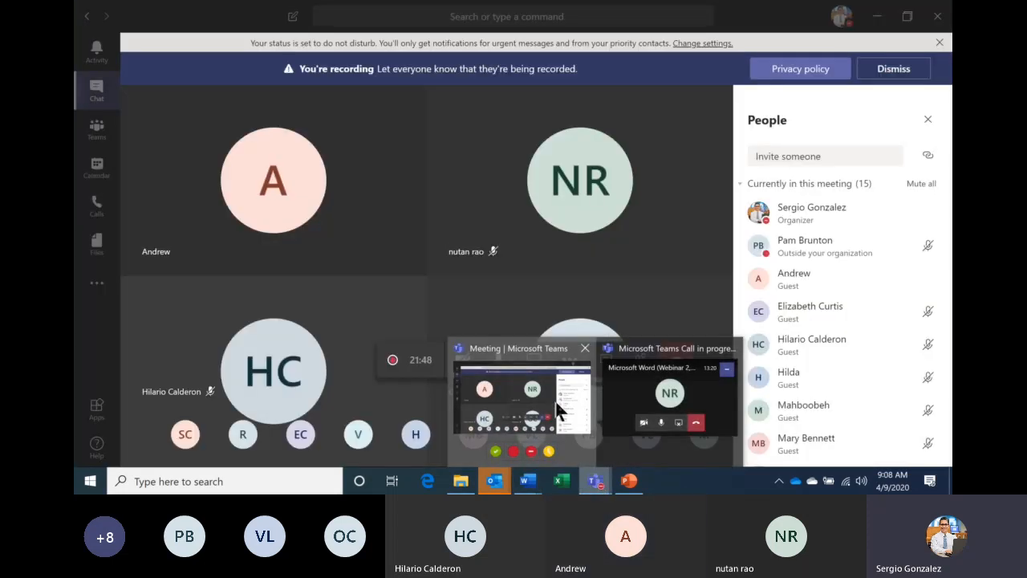
pyautogui.click(557, 412)
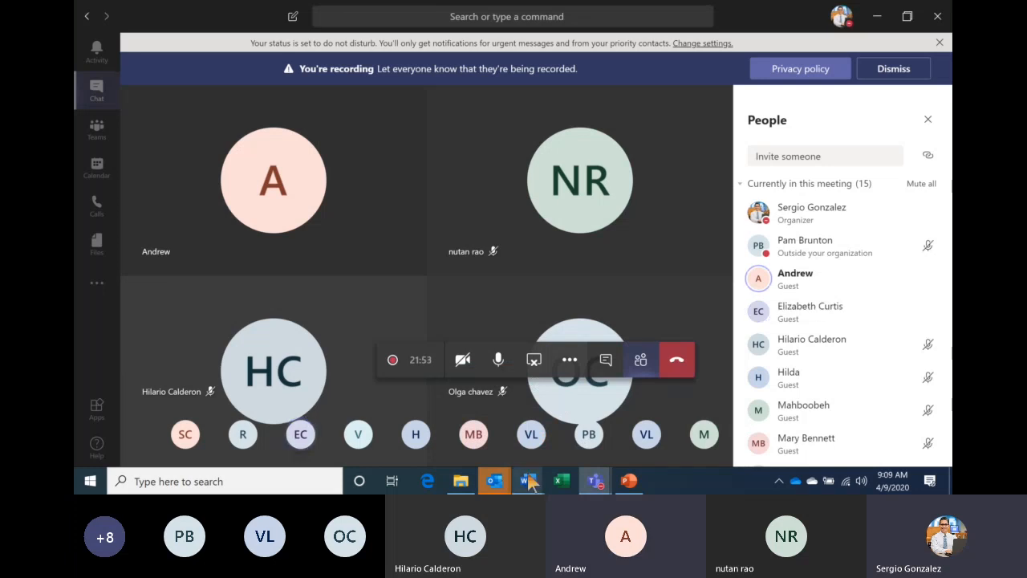
pyautogui.moveTo(528, 481)
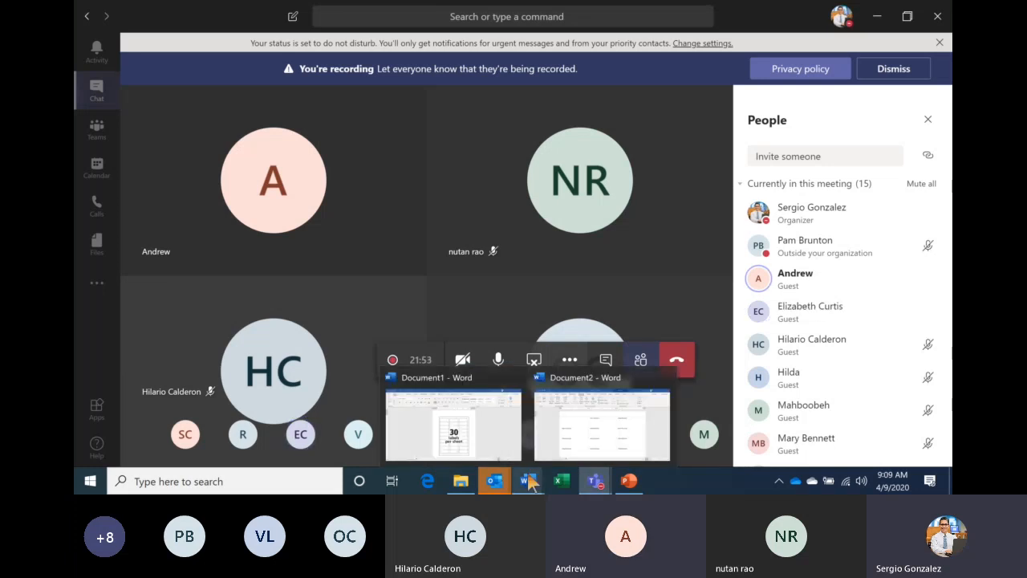
pyautogui.click(583, 405)
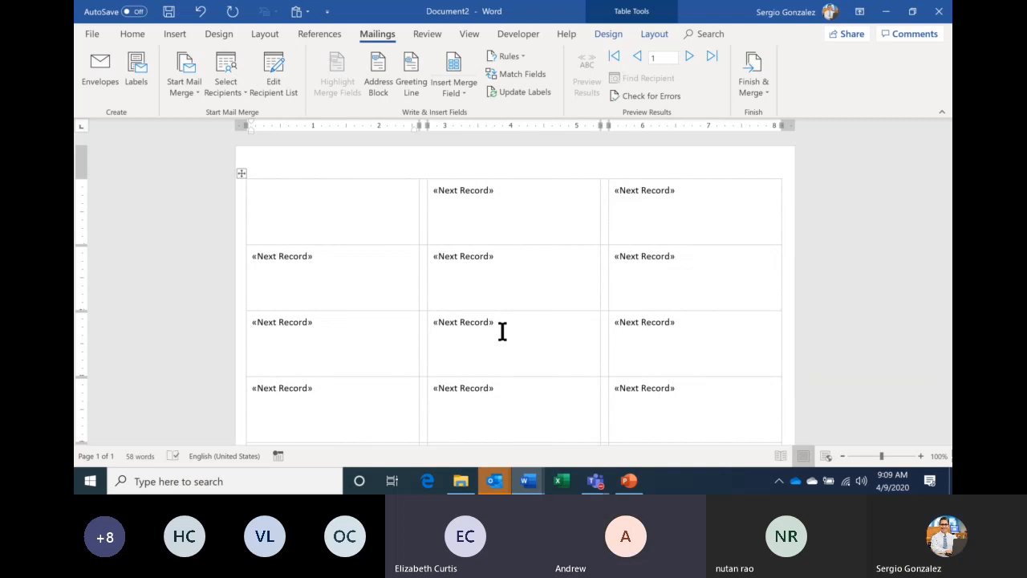
pyautogui.hotkey('ctrl', 'z')
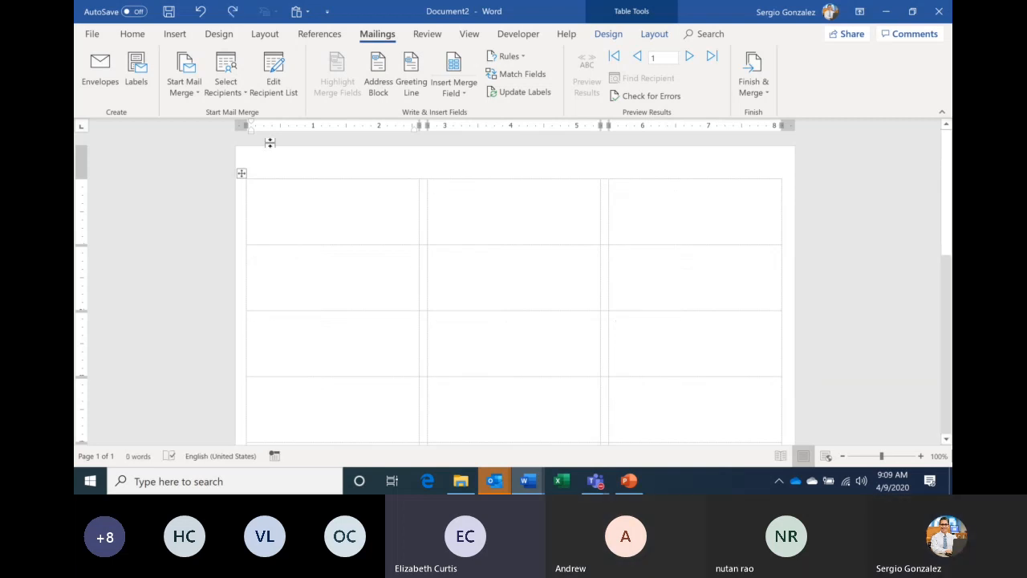
pyautogui.click(241, 94)
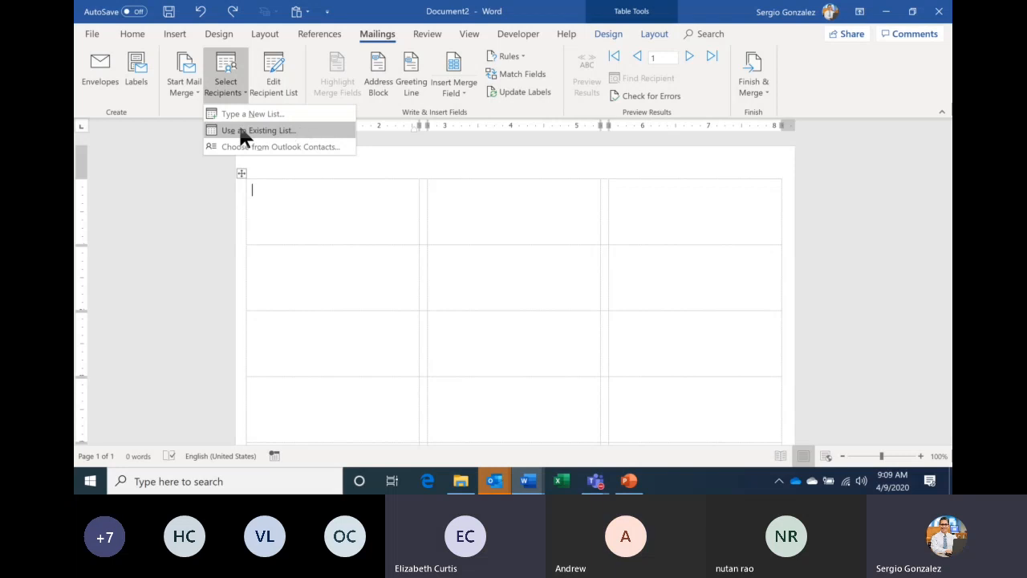
pyautogui.click(294, 135)
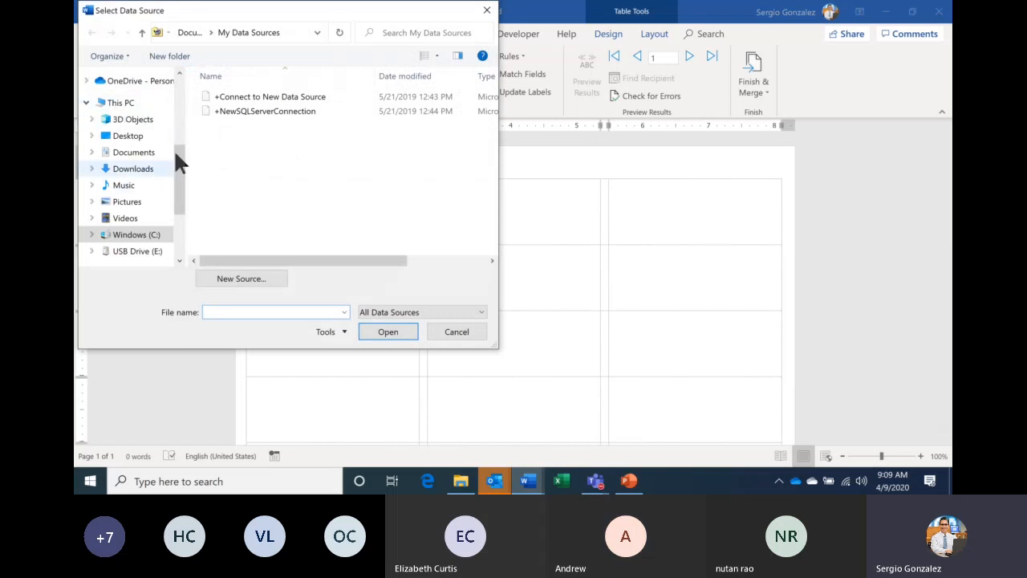
pyautogui.click(129, 137)
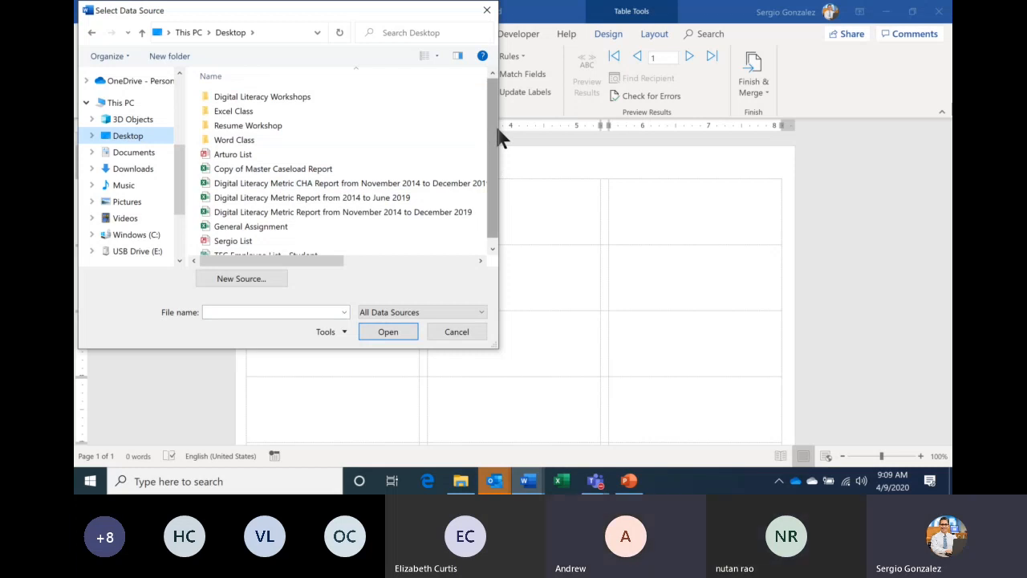
pyautogui.scroll(-1, 498, 133)
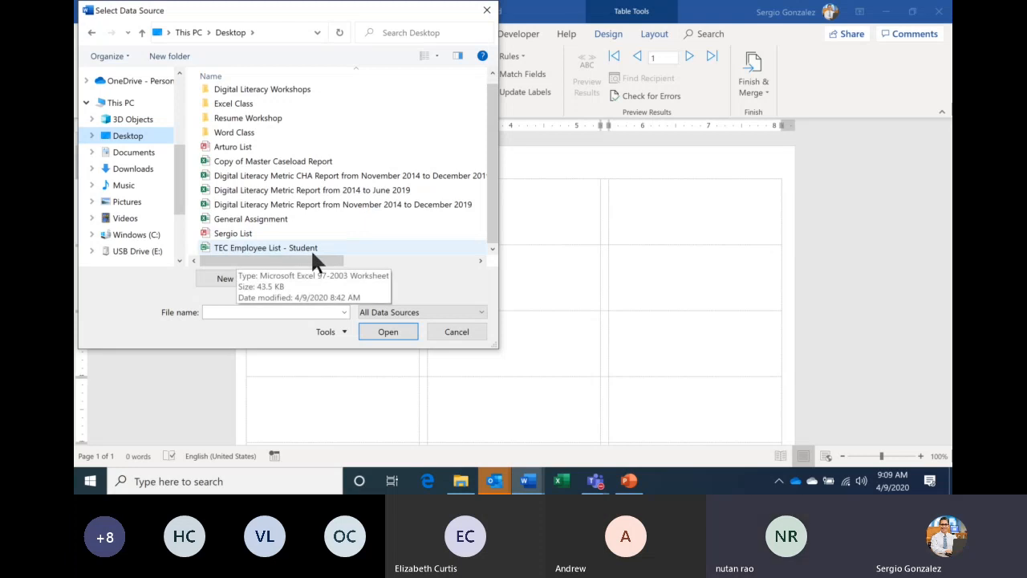
pyautogui.click(335, 249)
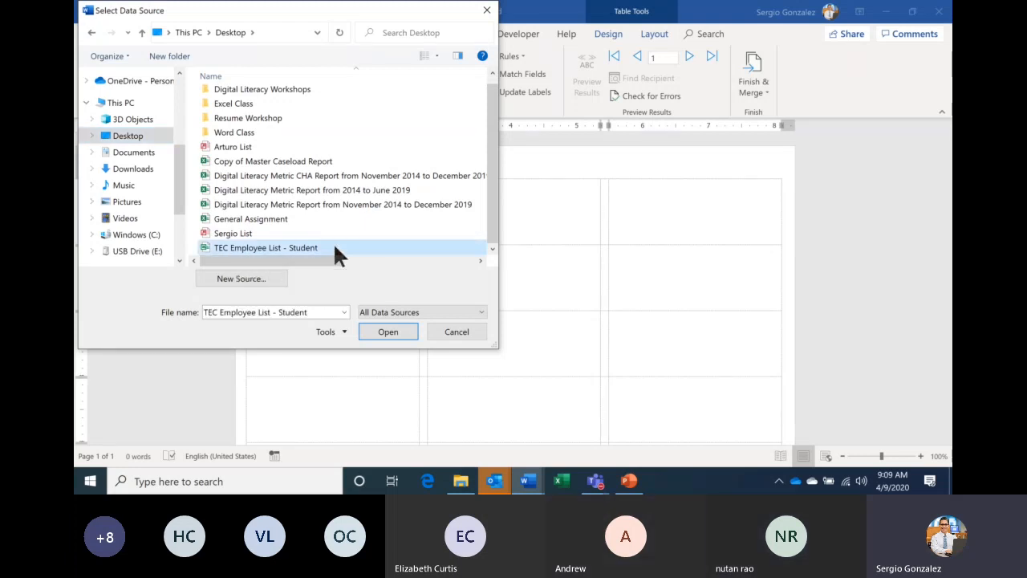
pyautogui.click(383, 336)
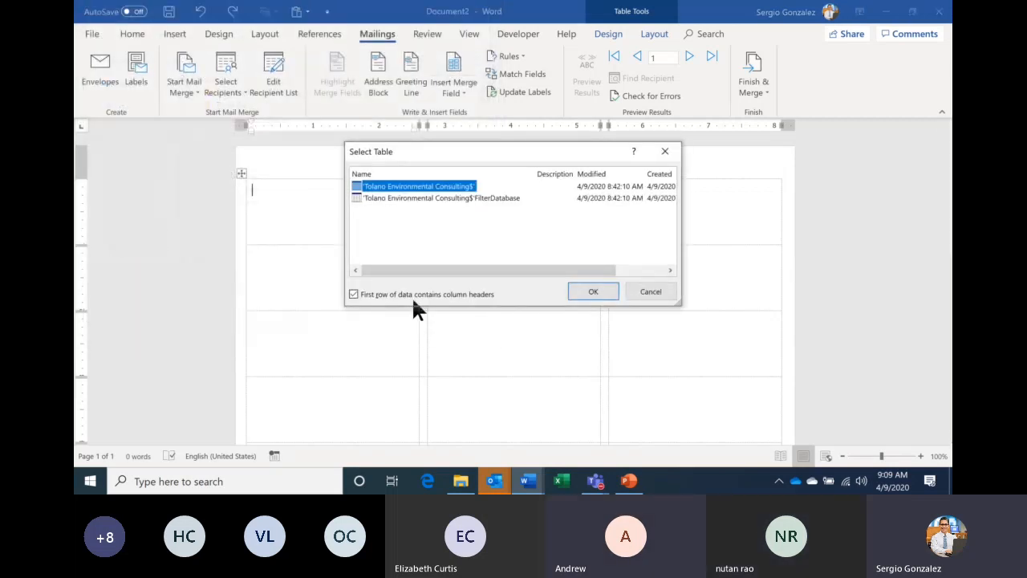
pyautogui.click(593, 294)
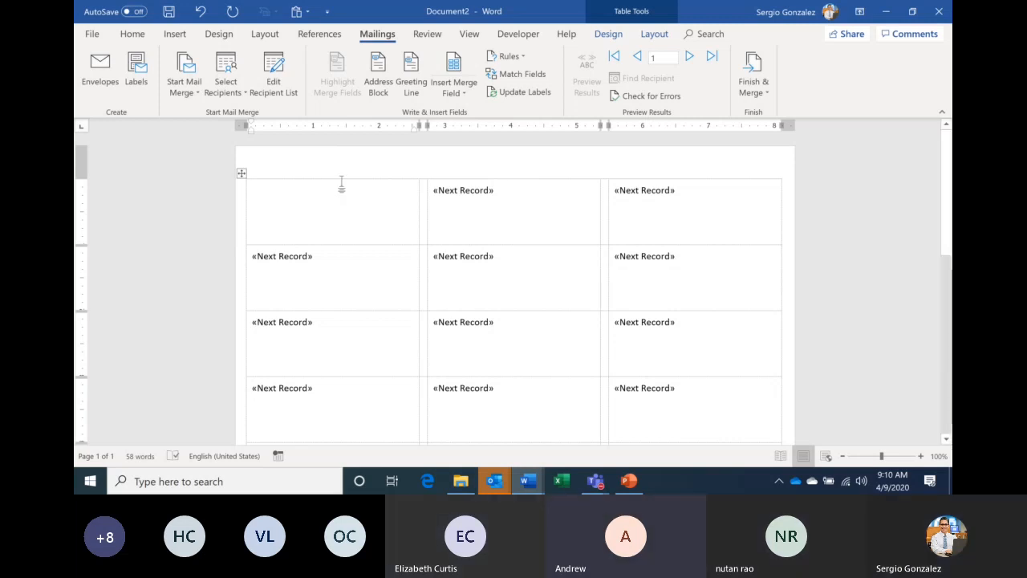
pyautogui.click(241, 86)
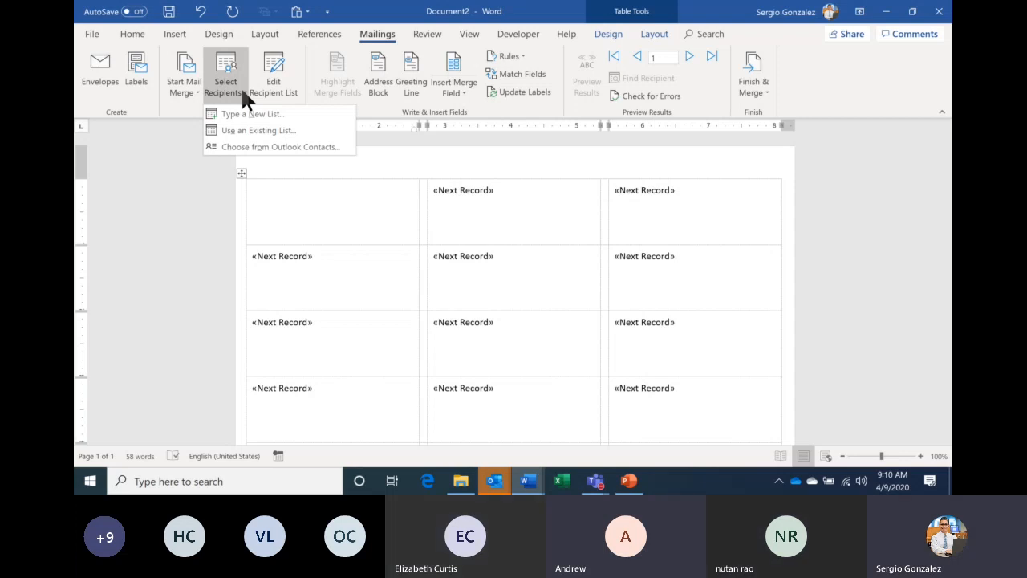
pyautogui.click(246, 131)
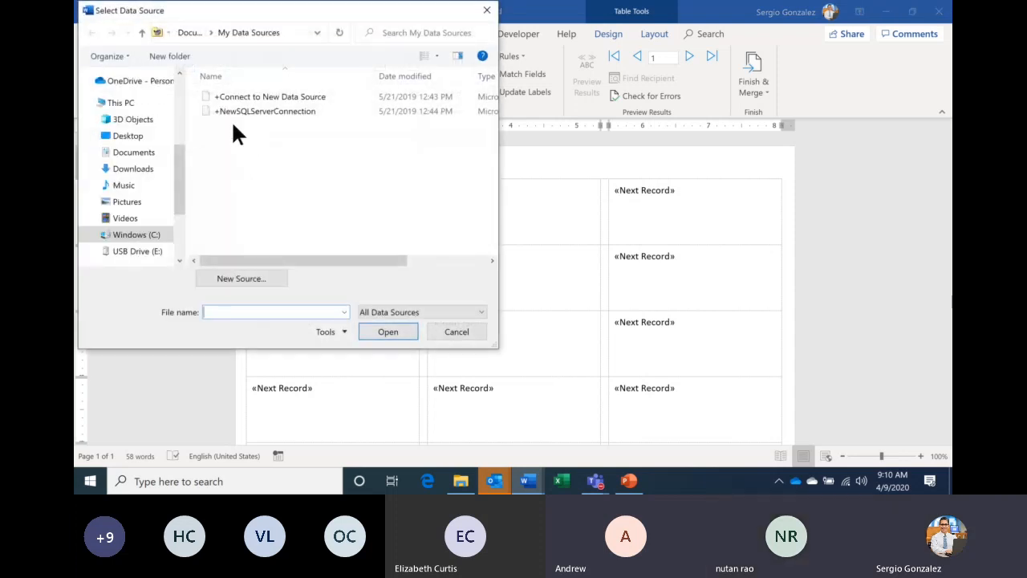
pyautogui.moveTo(260, 13); pyautogui.dragTo(401, 109)
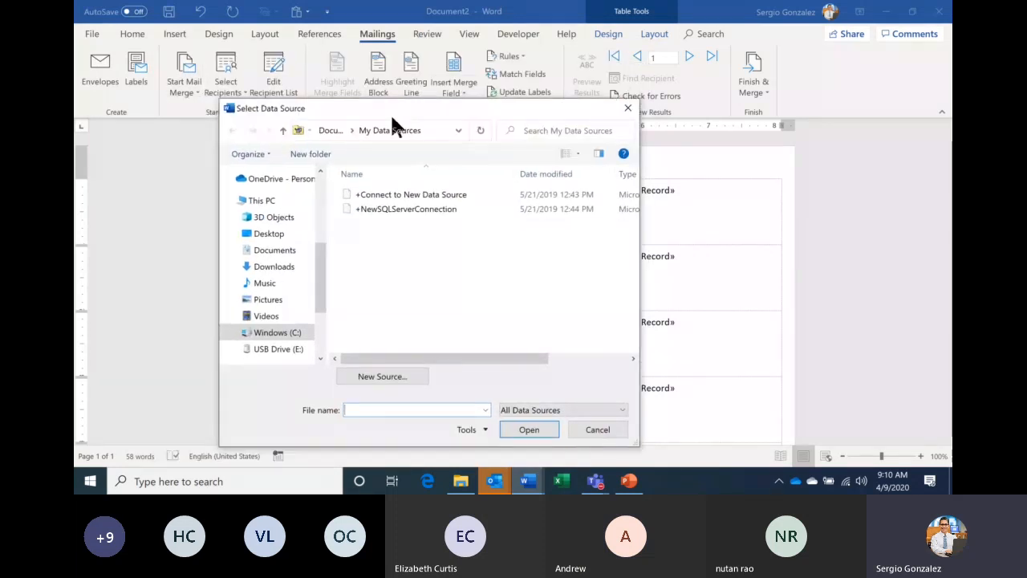
pyautogui.click(270, 236)
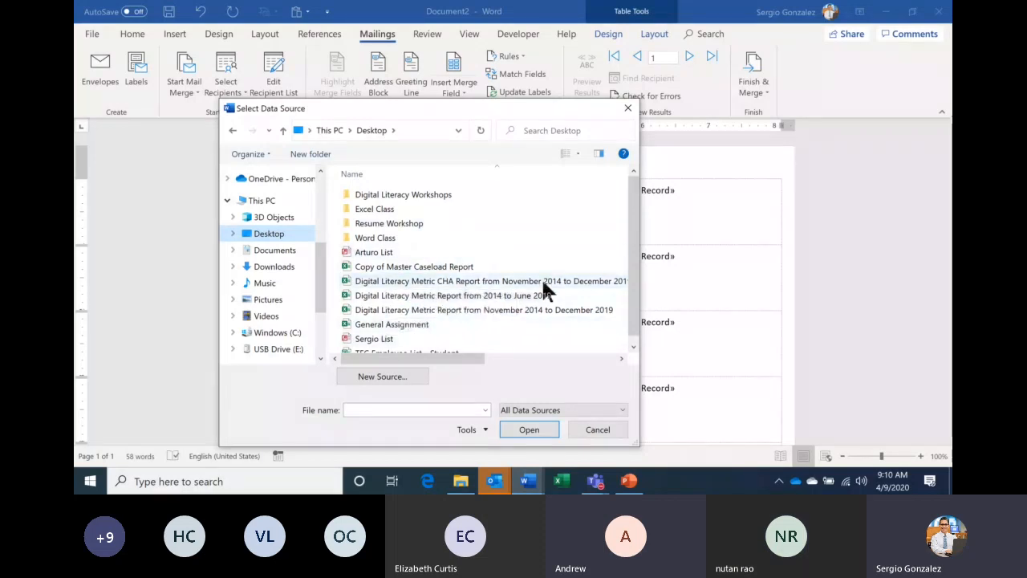
pyautogui.moveTo(632, 260); pyautogui.dragTo(632, 295)
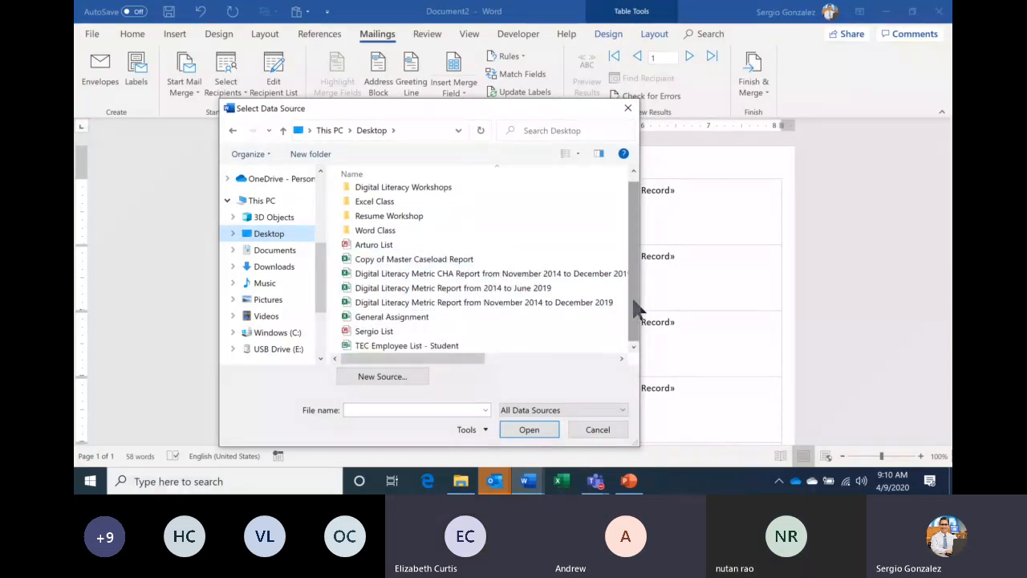
pyautogui.click(599, 429)
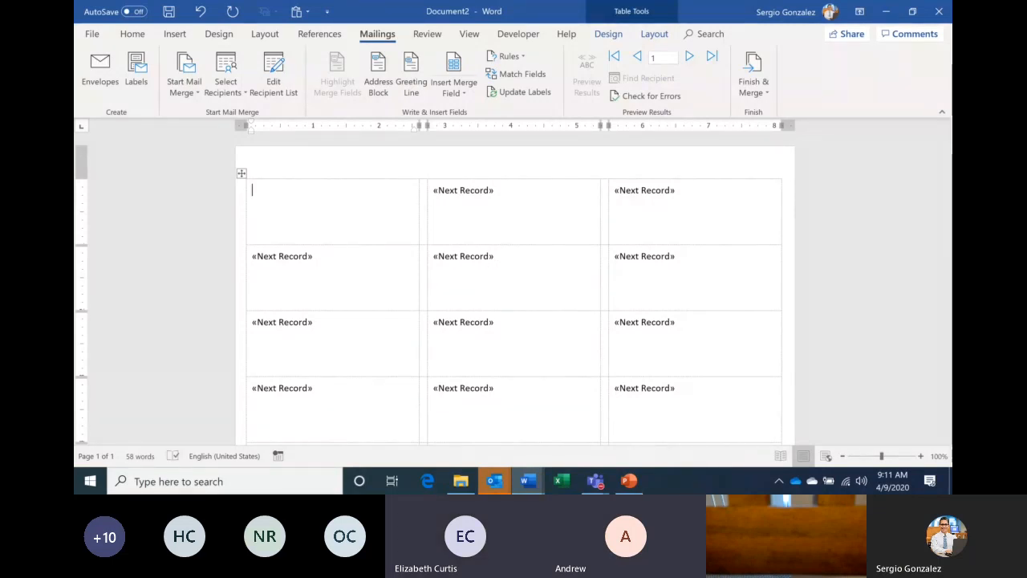
pyautogui.moveTo(594, 480)
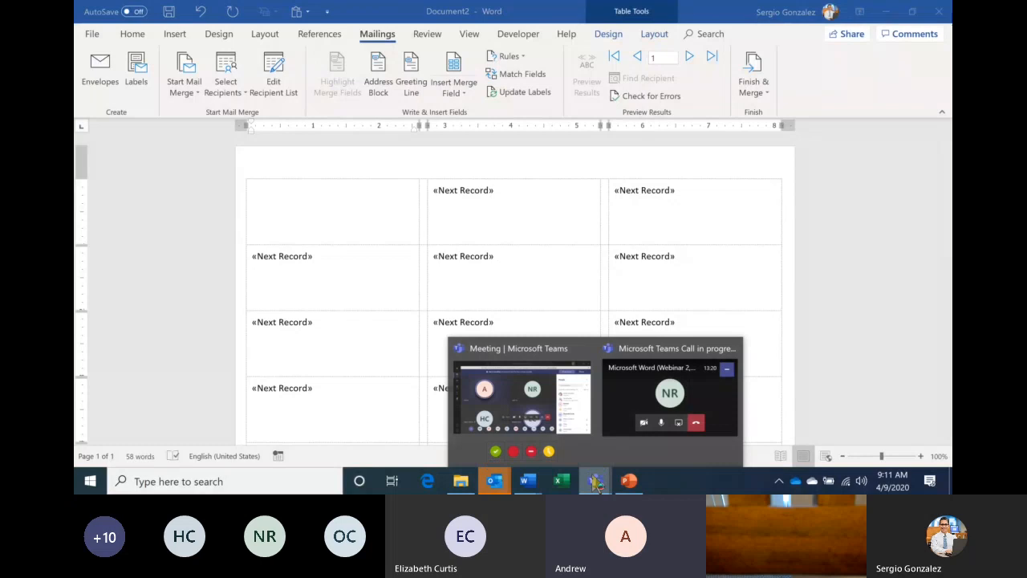
pyautogui.click(562, 425)
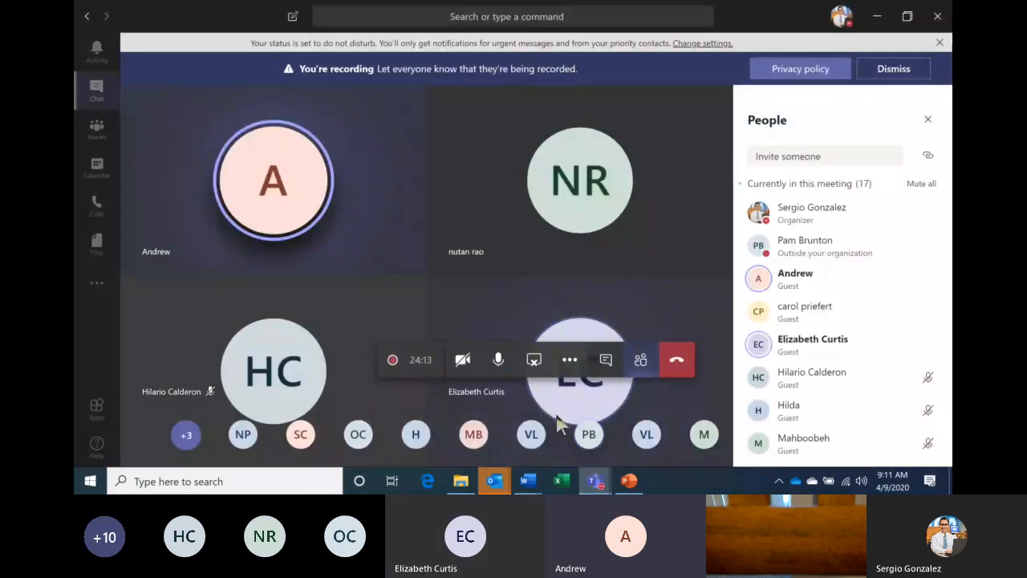
pyautogui.click(534, 485)
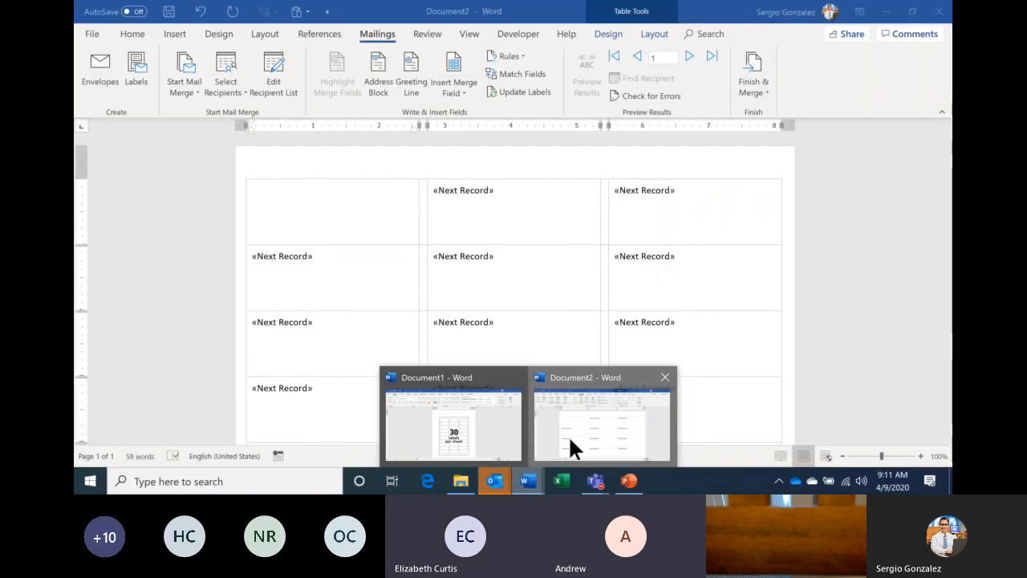
pyautogui.click(570, 440)
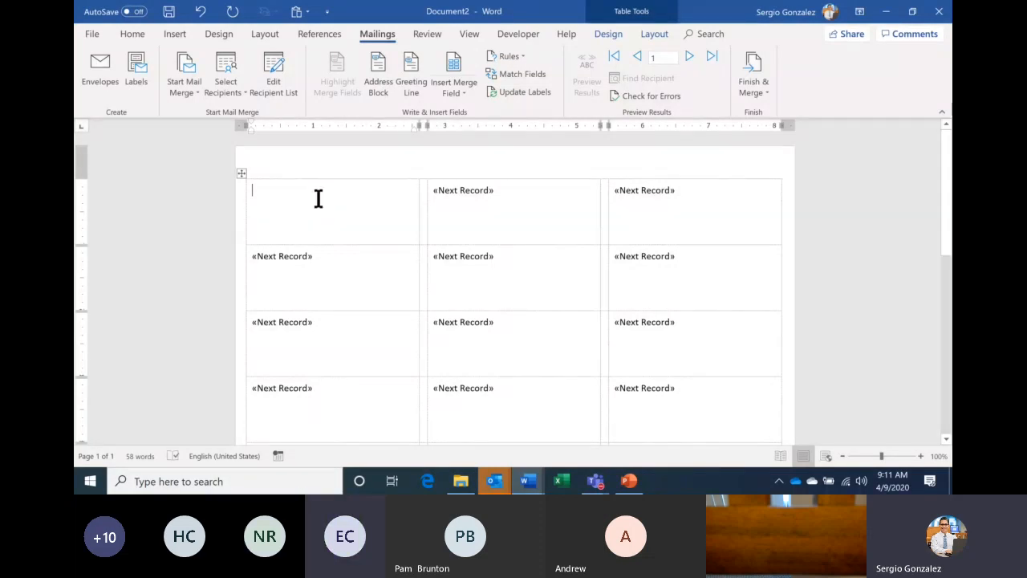
# - In the second label, toggle Table Layout's View Gridlines off and on twice, leaving them shown
pyautogui.click(449, 202)
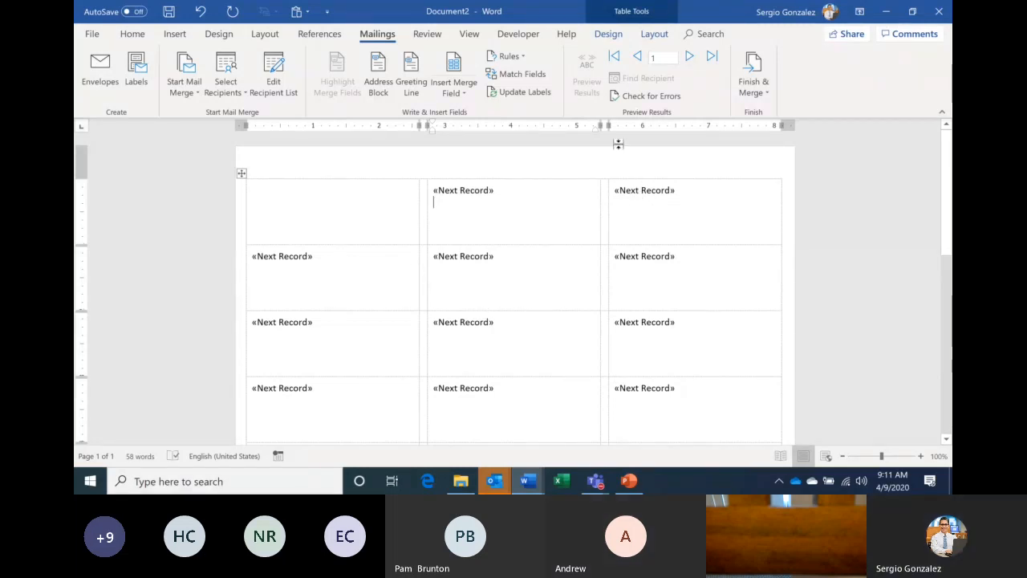
pyautogui.click(653, 37)
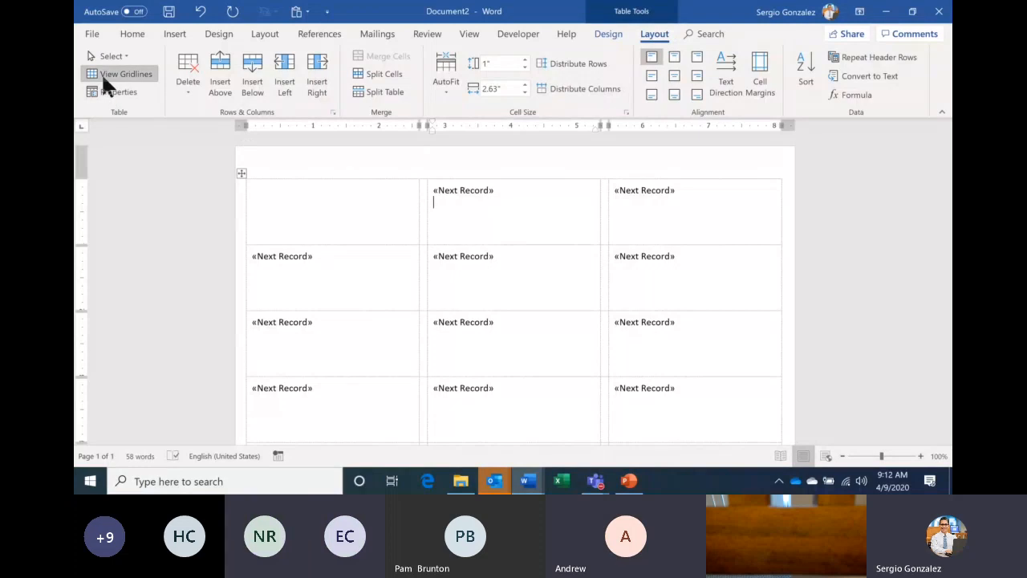
pyautogui.click(124, 73)
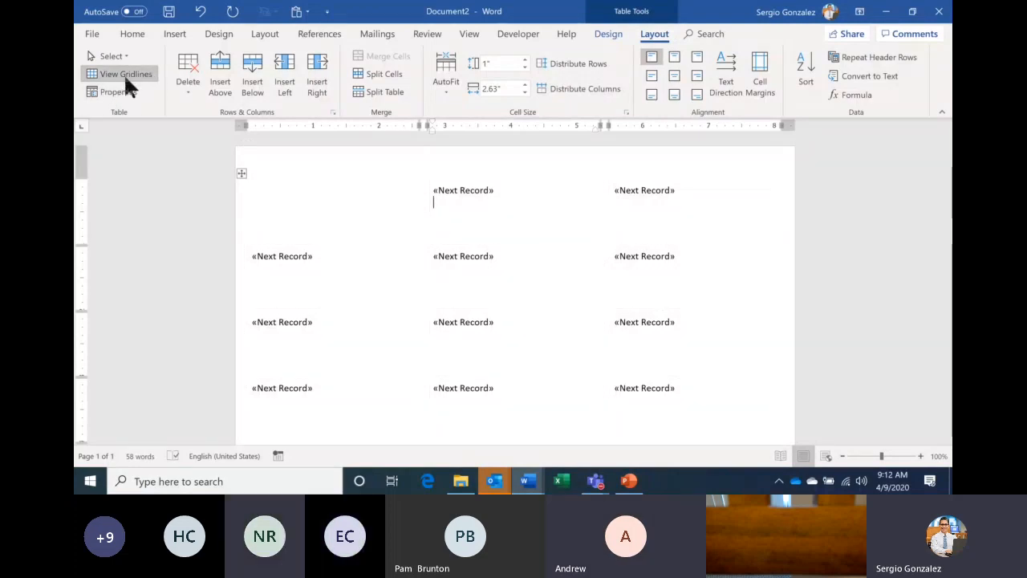
pyautogui.click(124, 73)
pyautogui.click(123, 74)
pyautogui.click(123, 73)
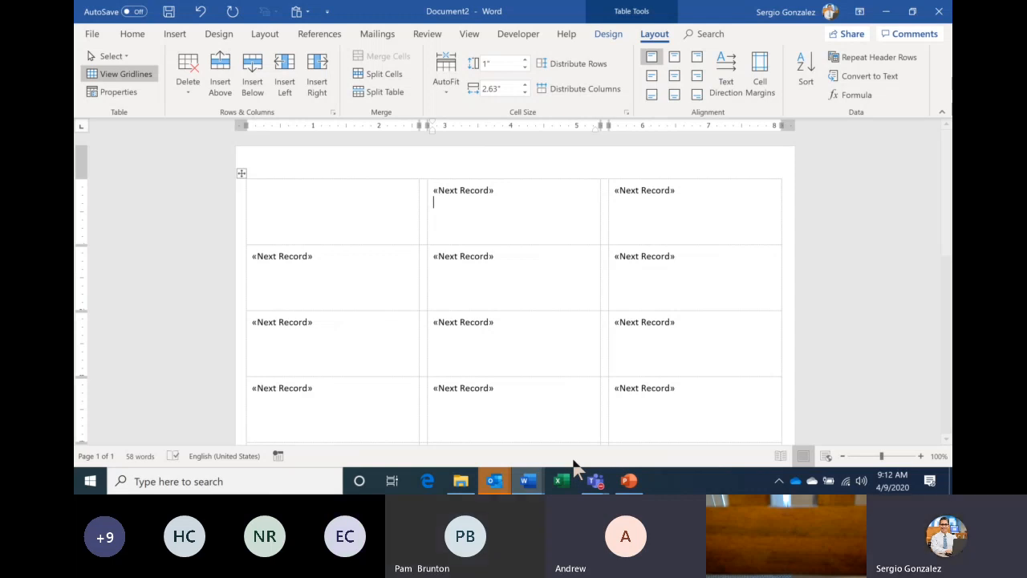
# - Mute all Teams meeting participants, then return to the Document2 label sheet
pyautogui.click(596, 481)
pyautogui.click(921, 184)
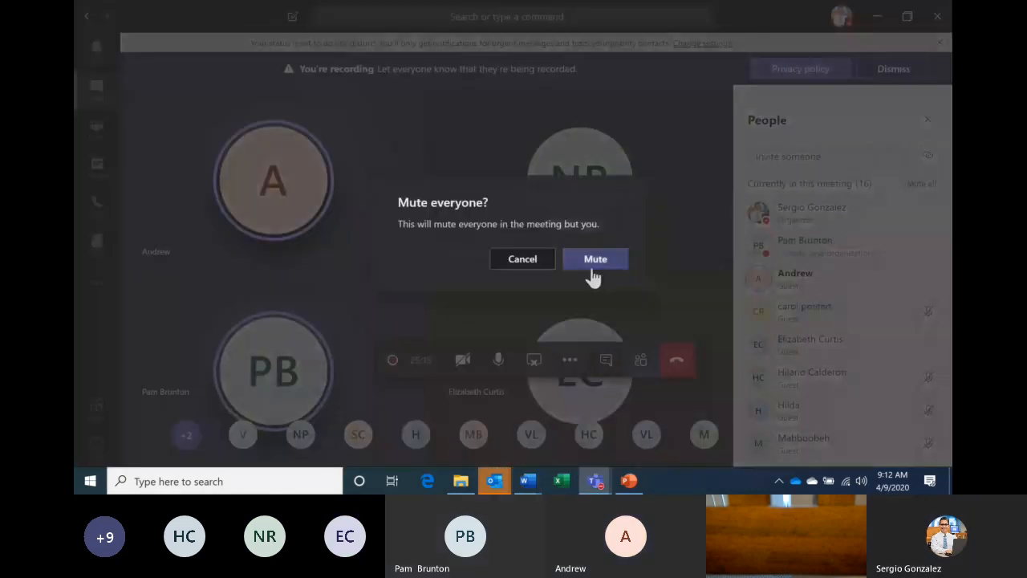
pyautogui.click(595, 259)
pyautogui.moveTo(527, 481)
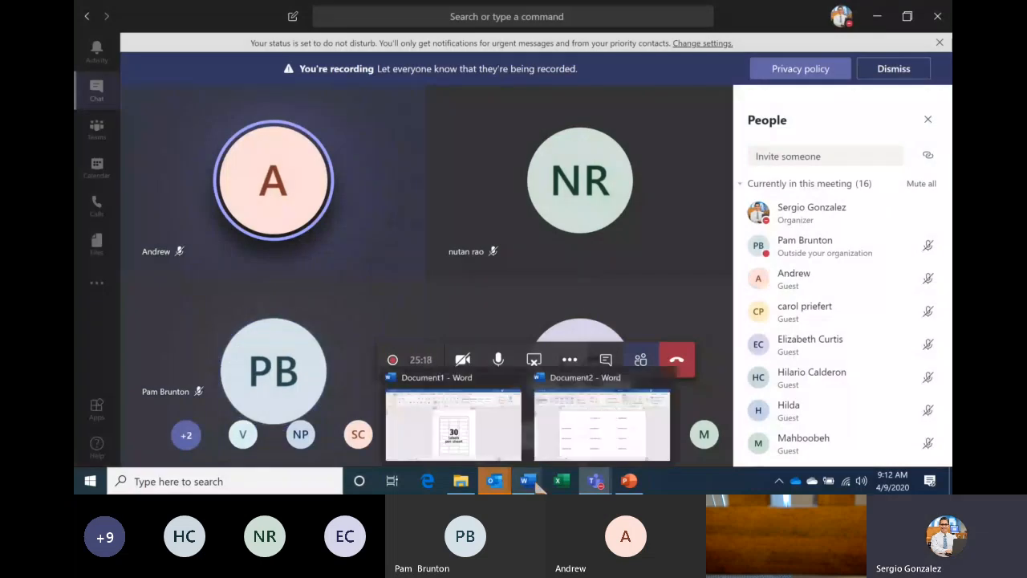
pyautogui.click(572, 437)
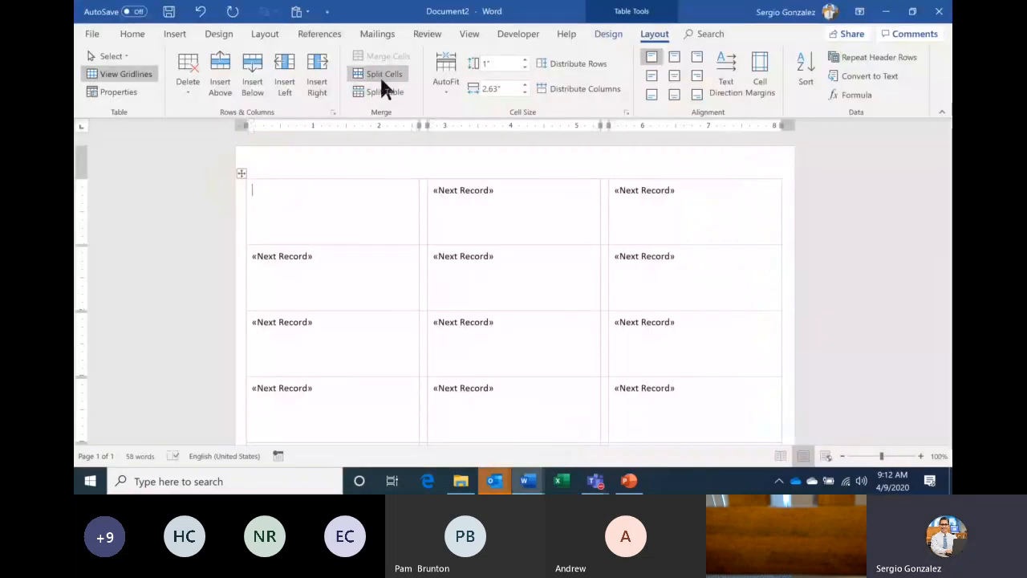
# - Switch Word's ribbon to the Mailings tab
pyautogui.click(385, 36)
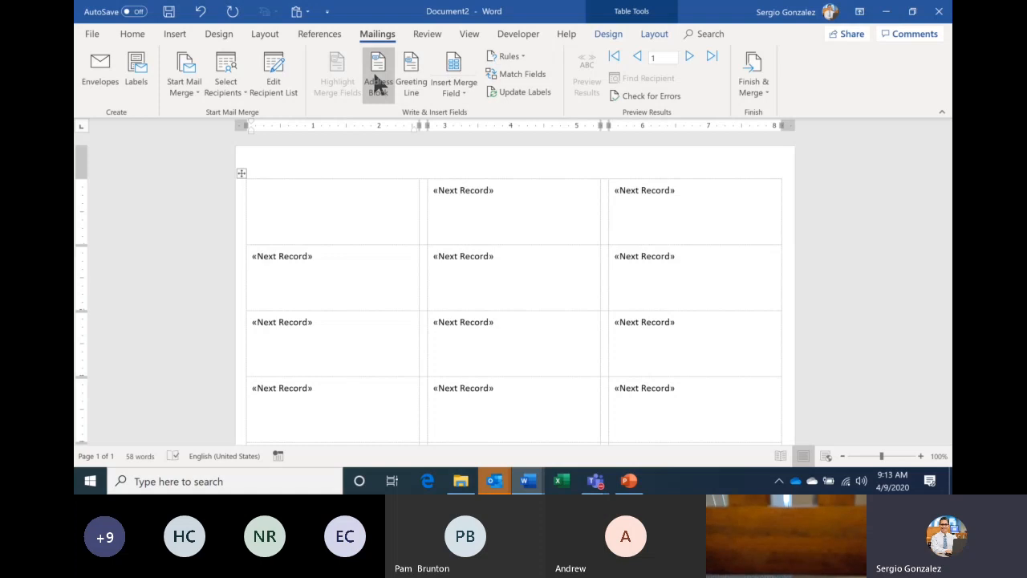
pyautogui.click(458, 86)
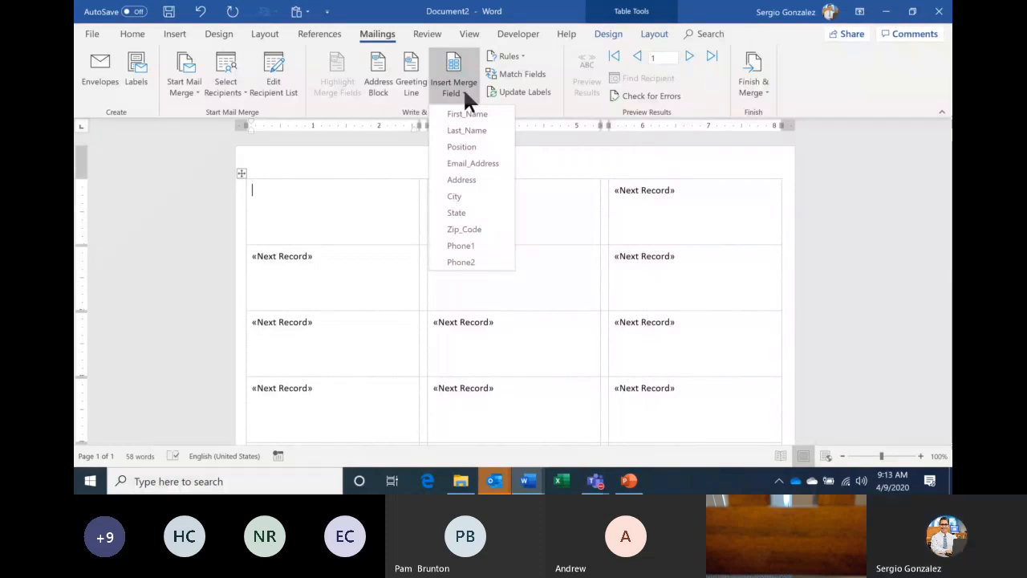
pyautogui.click(491, 141)
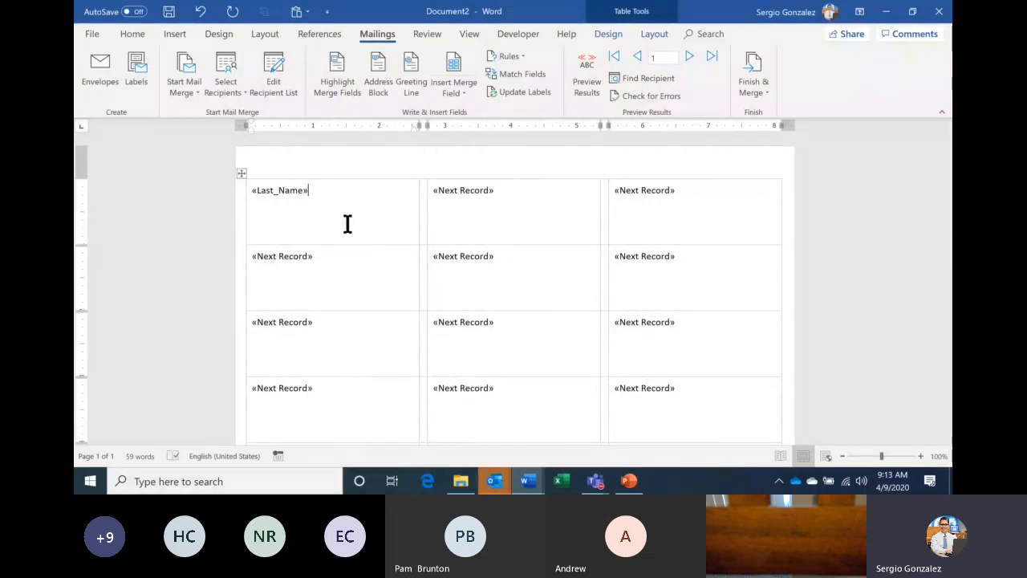
pyautogui.click(462, 96)
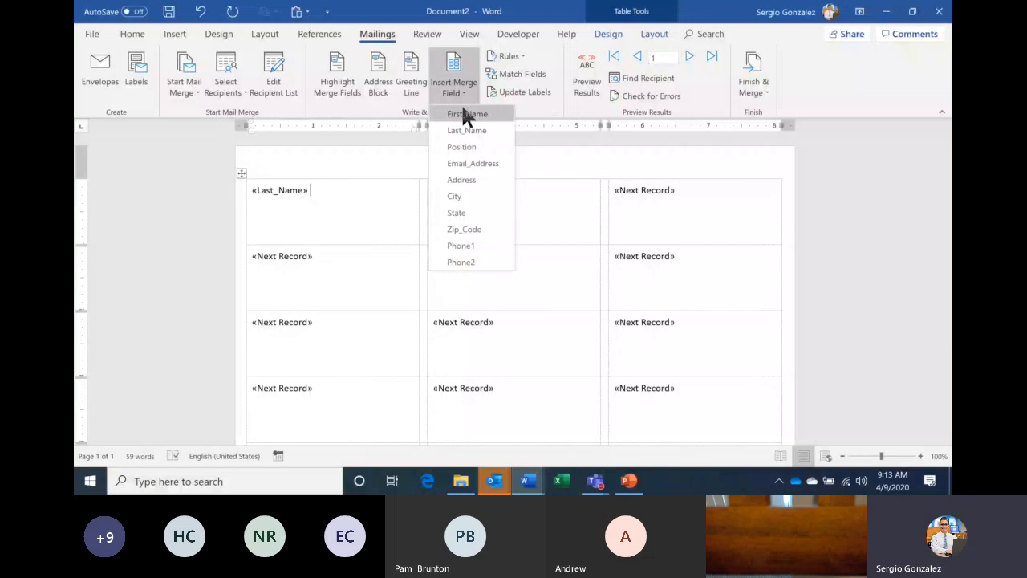
pyautogui.click(467, 115)
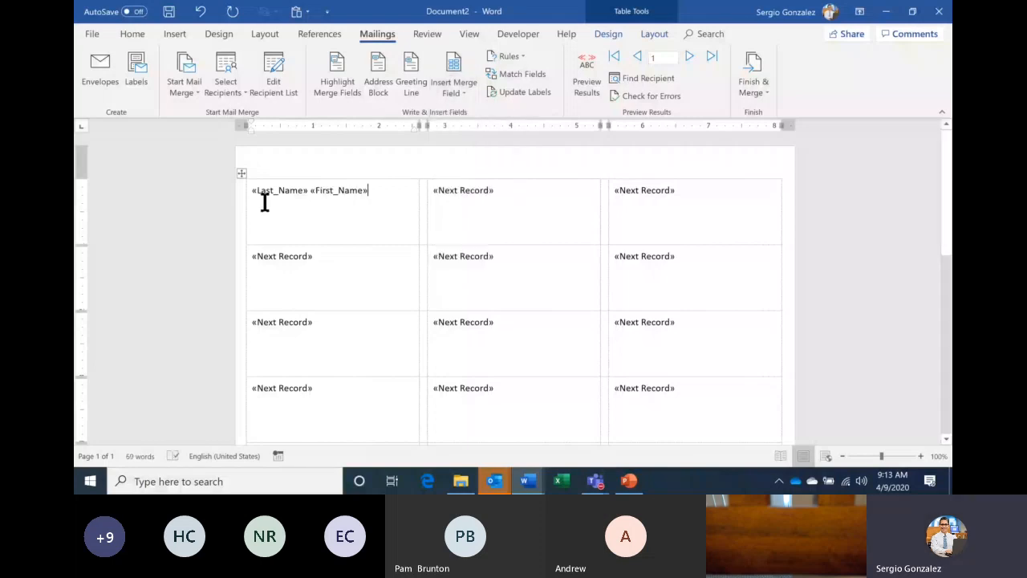
pyautogui.press('Return')
pyautogui.click(454, 90)
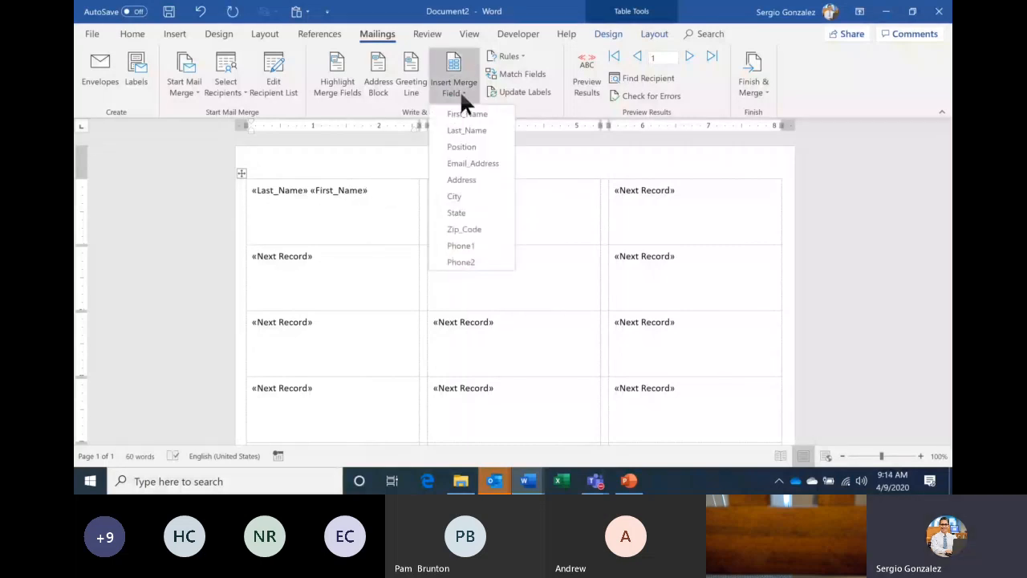
pyautogui.click(483, 180)
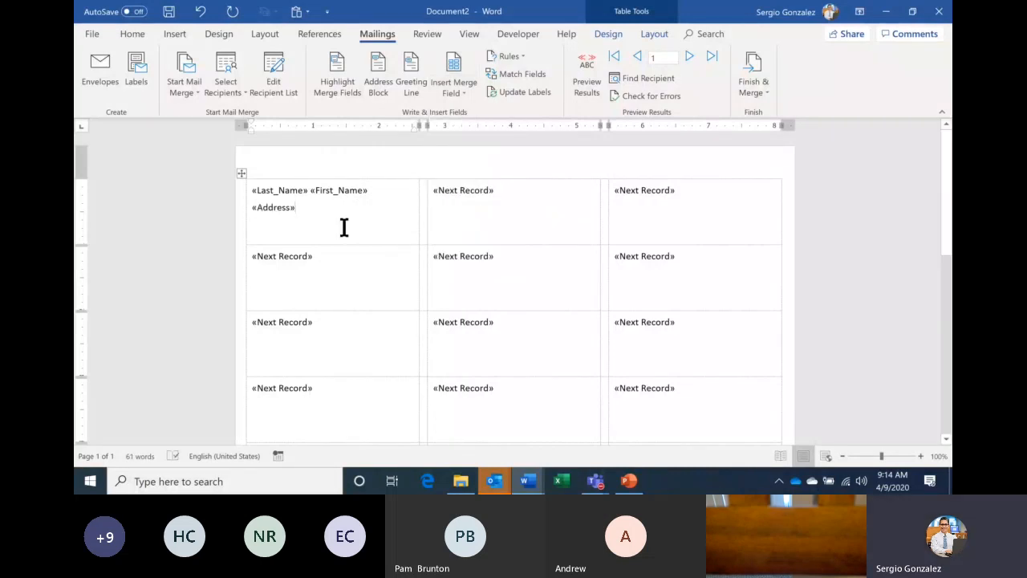
pyautogui.press('Return')
pyautogui.click(452, 86)
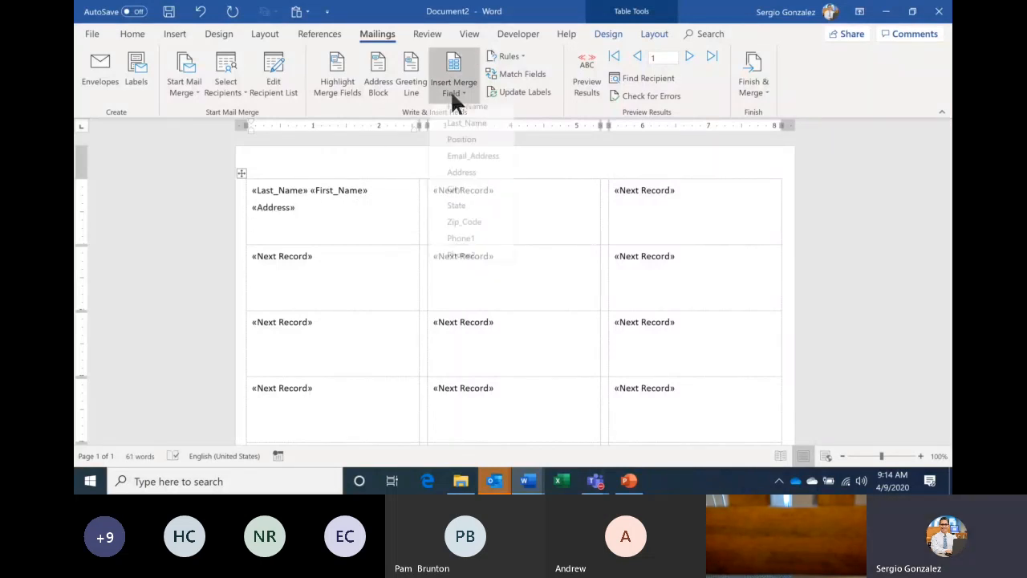
pyautogui.click(454, 197)
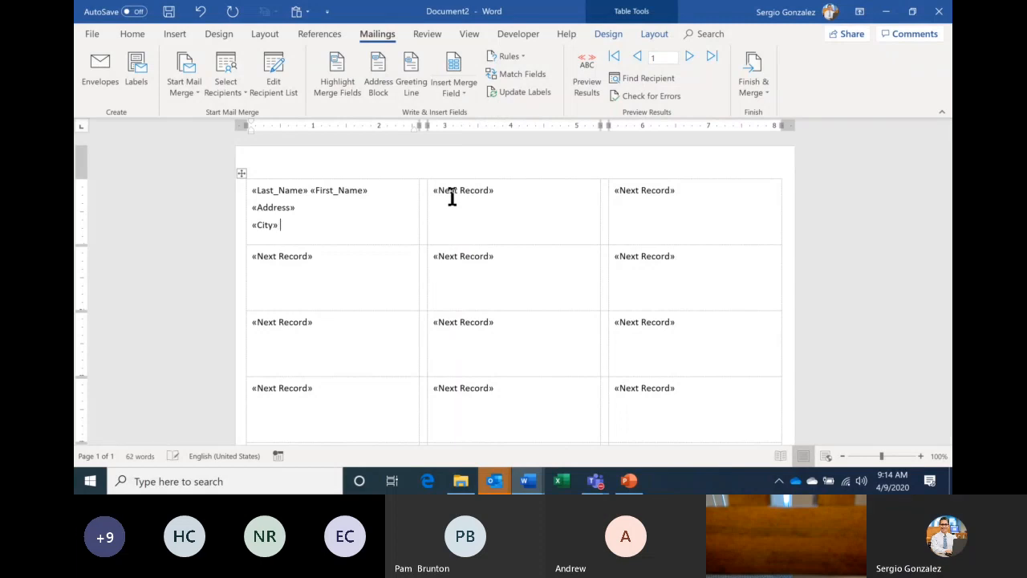
pyautogui.click(458, 86)
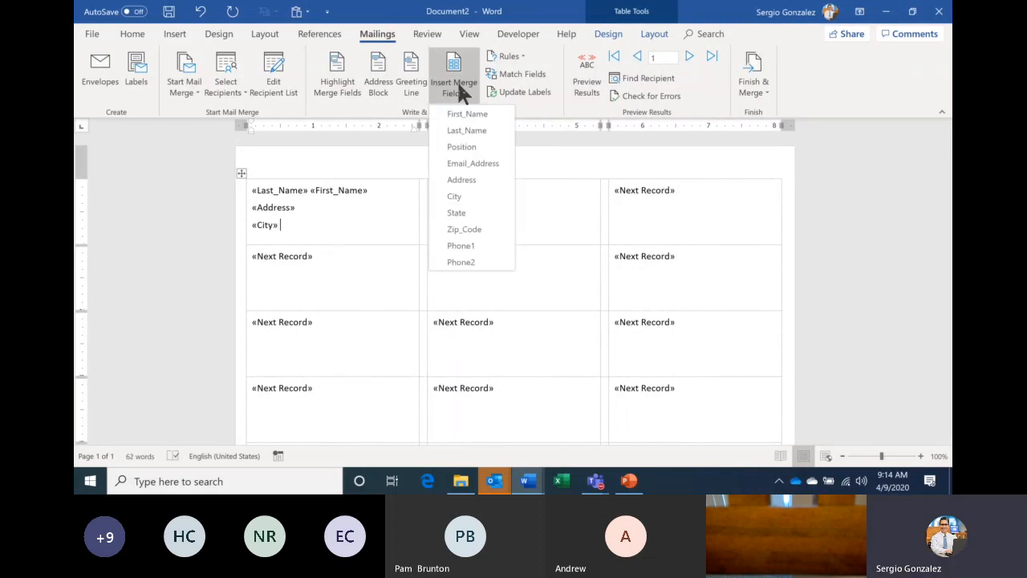
pyautogui.click(457, 212)
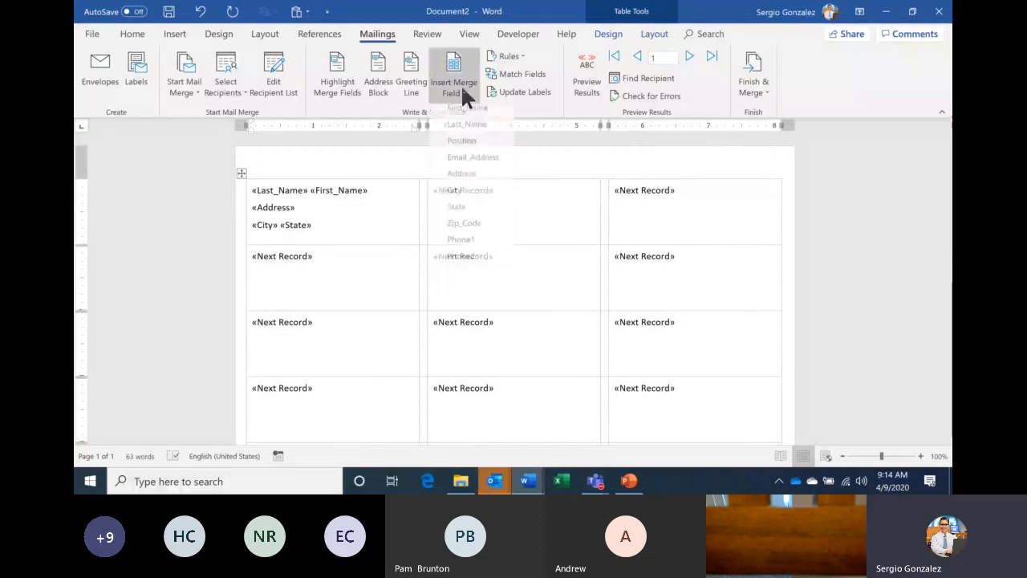
pyautogui.click(464, 223)
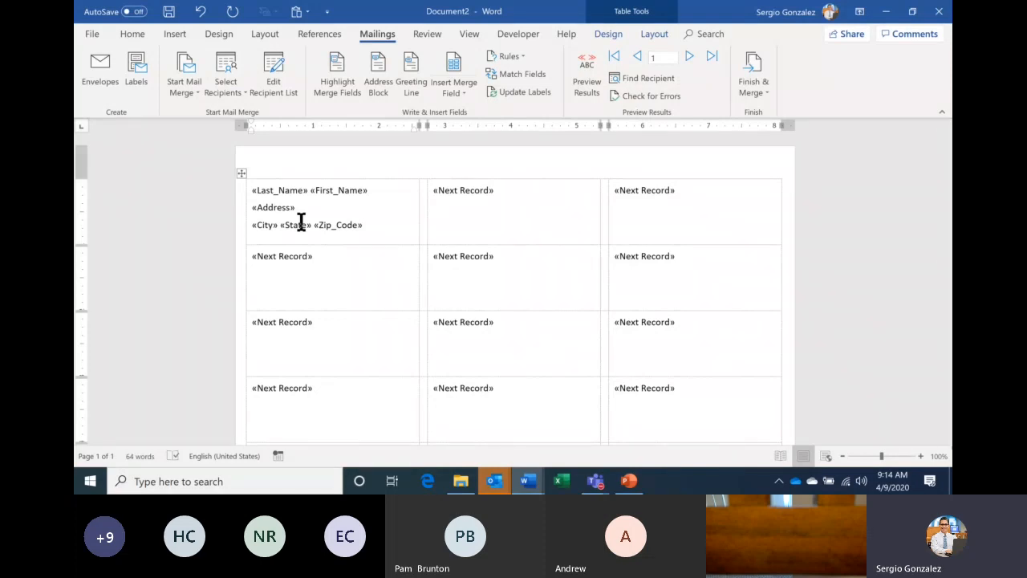
pyautogui.press('BackSpace')
pyautogui.press('BackSpace')
pyautogui.press('BackSpace')
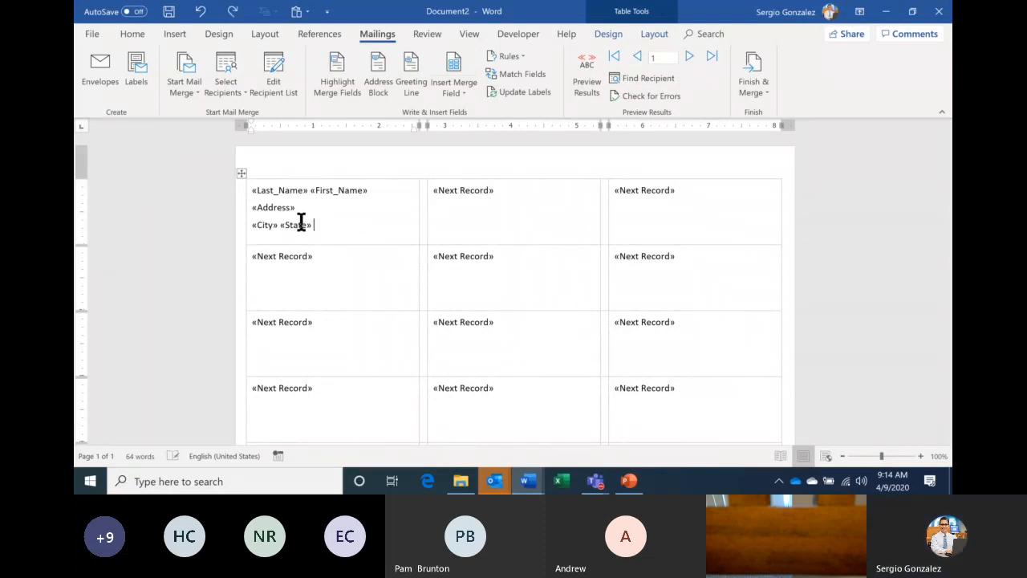
pyautogui.press('BackSpace')
pyautogui.press('BackSpace')
pyautogui.press('BackSpace')
pyautogui.press('BackSpace')
pyautogui.press('BackSpace')
pyautogui.press('BackSpace')
pyautogui.press('BackSpace')
pyautogui.press('BackSpace')
pyautogui.press('BackSpace')
pyautogui.press('BackSpace')
pyautogui.press('BackSpace')
pyautogui.press('BackSpace')
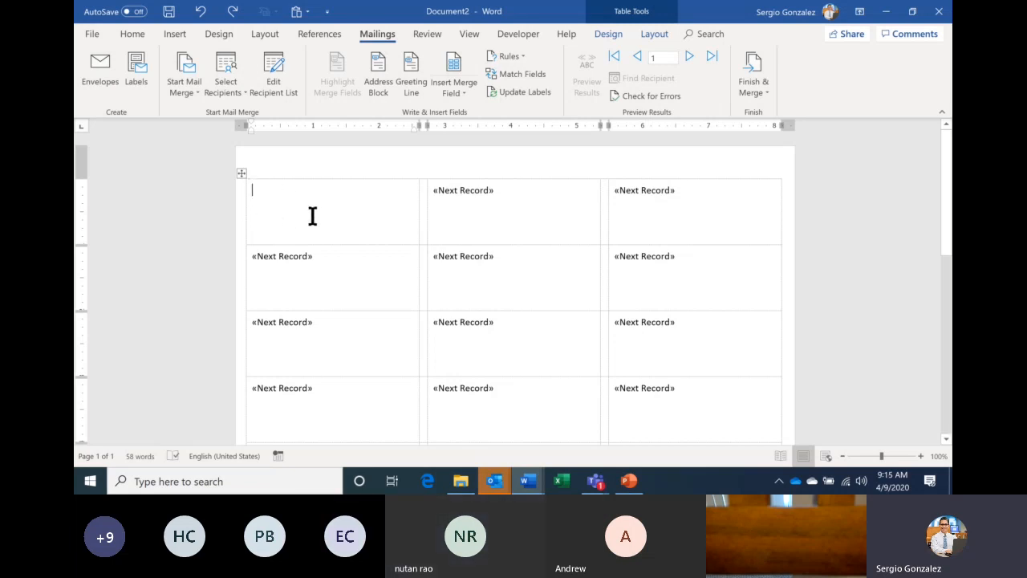
# - Zoom to 130% and insert «Last_Name» «First_Name» on the first label's first line
pyautogui.click(921, 457)
pyautogui.click(922, 457)
pyautogui.click(922, 457)
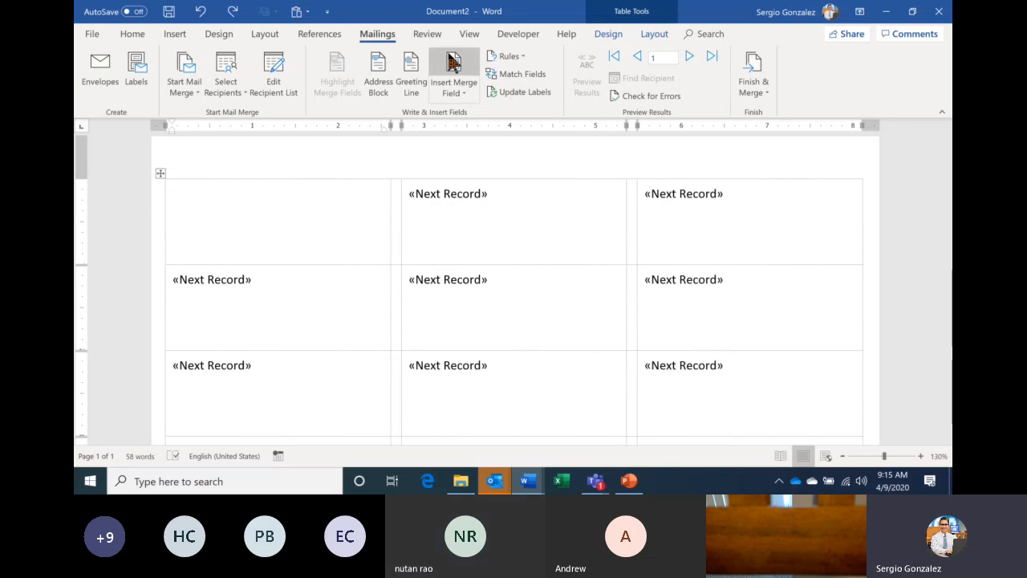
pyautogui.click(463, 95)
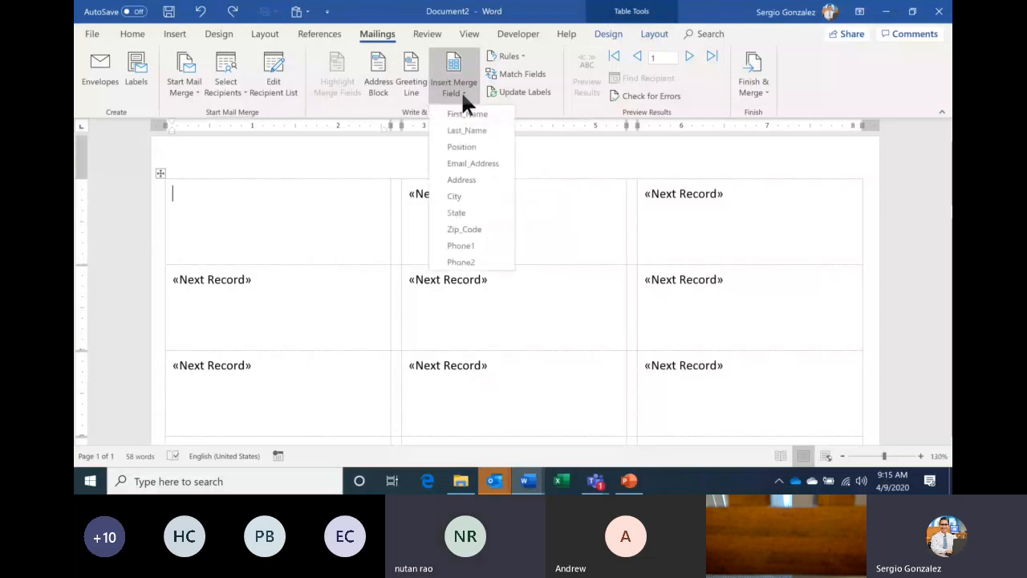
pyautogui.click(485, 131)
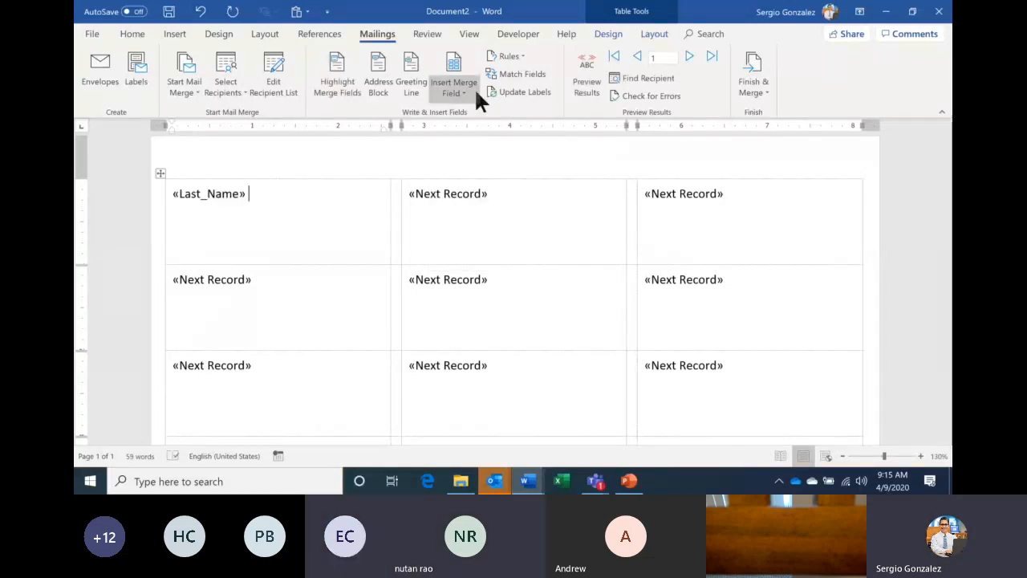
pyautogui.click(468, 91)
pyautogui.click(467, 114)
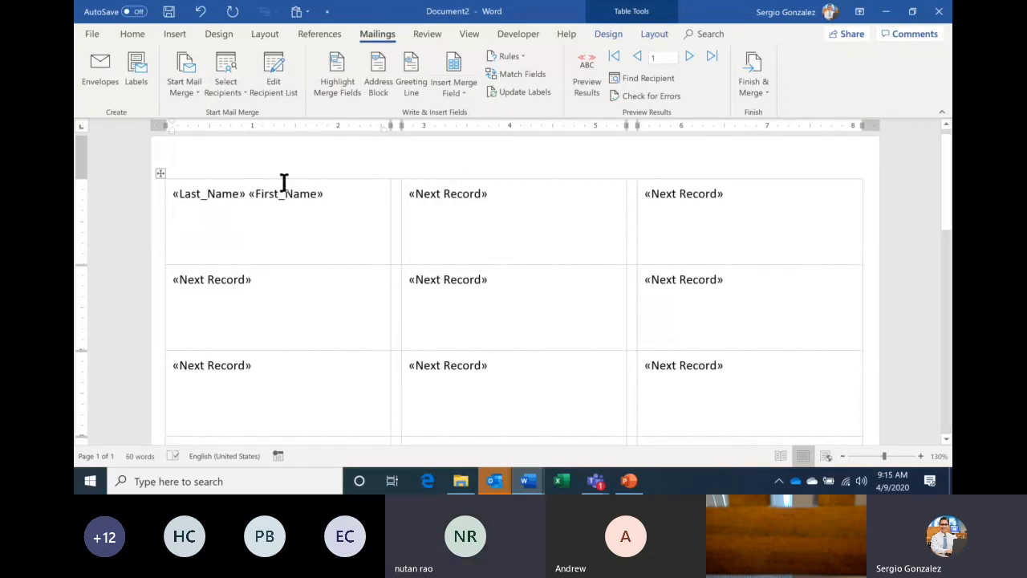
# - Add «Address» on the second line and «City» «State» «Zip_Code» on the third
pyautogui.click(464, 89)
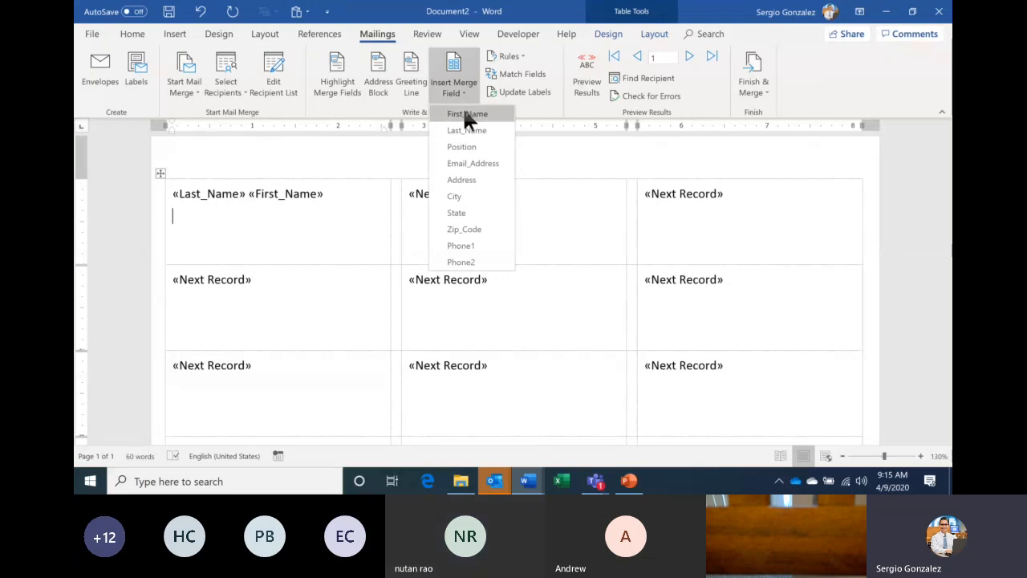
pyautogui.click(471, 181)
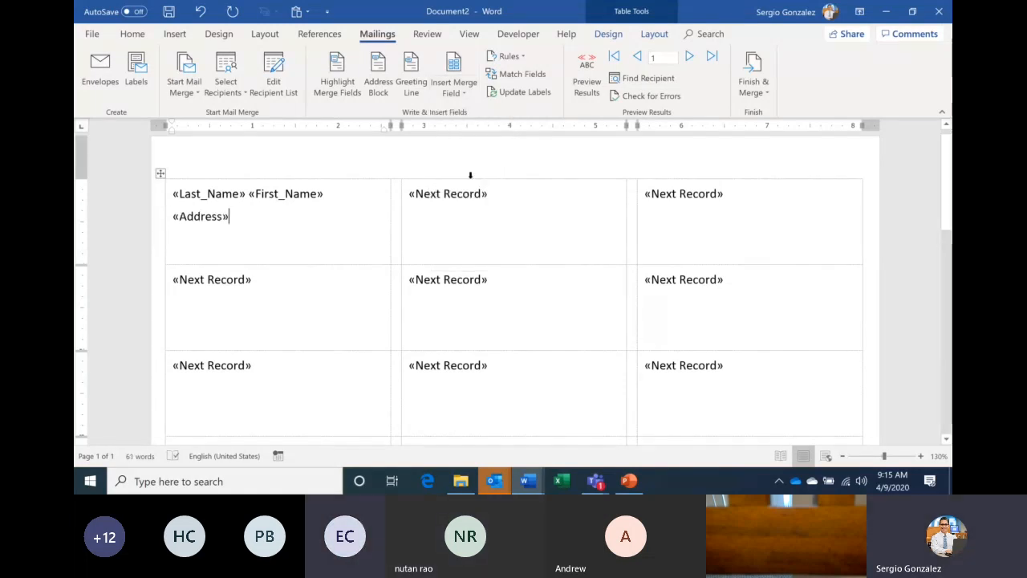
pyautogui.press('Return')
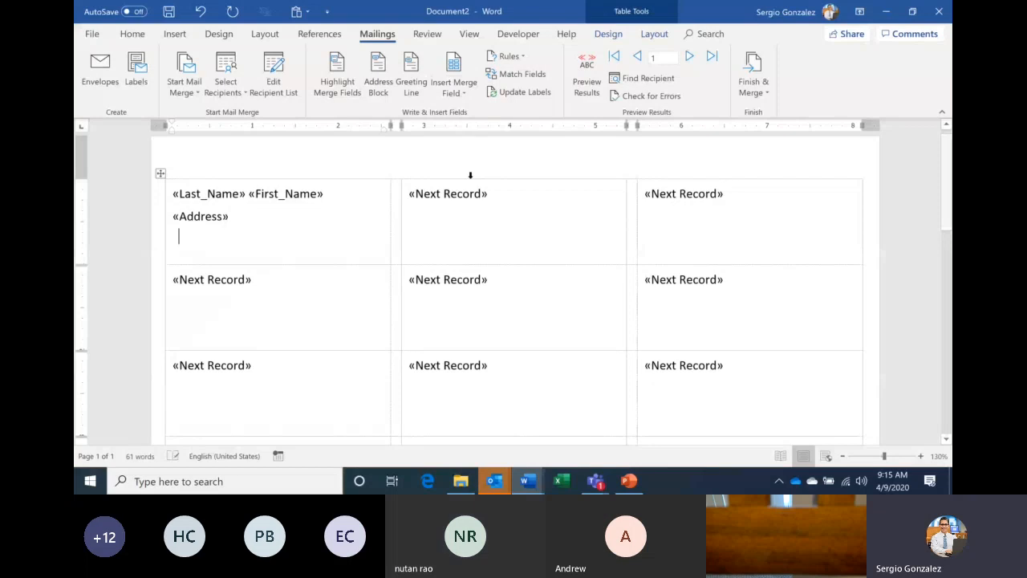
pyautogui.click(460, 89)
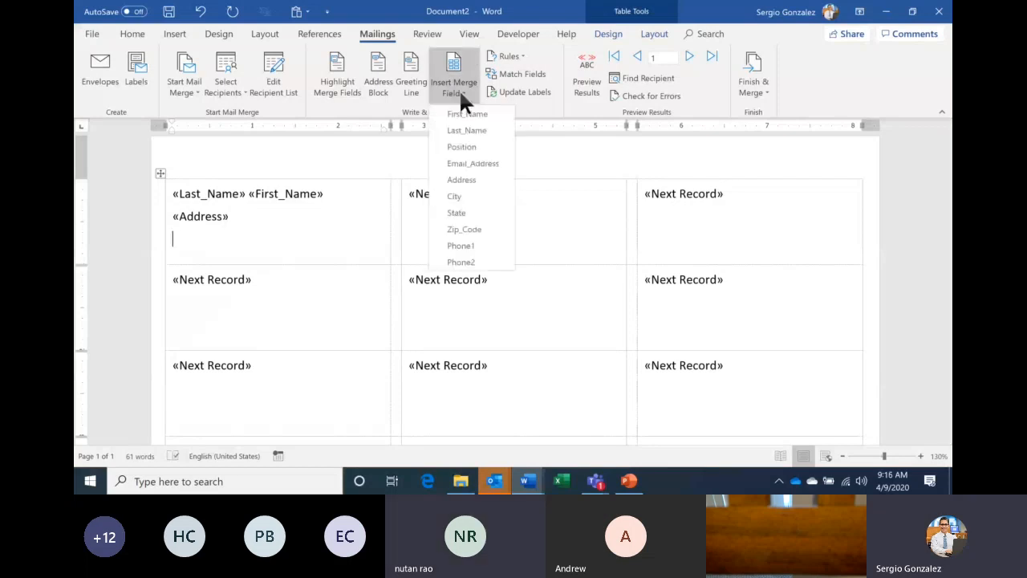
pyautogui.click(461, 196)
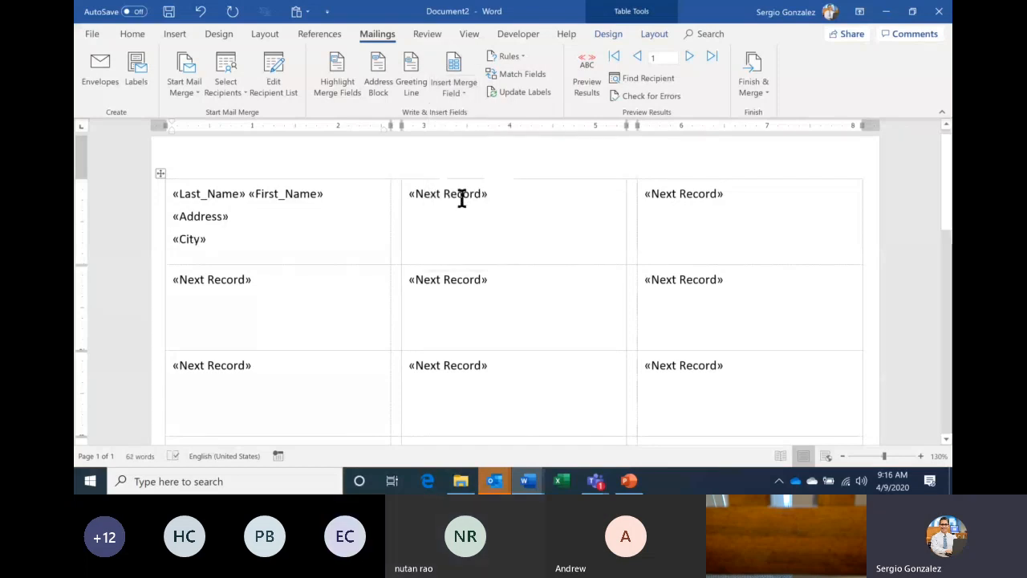
pyautogui.click(456, 88)
pyautogui.click(469, 211)
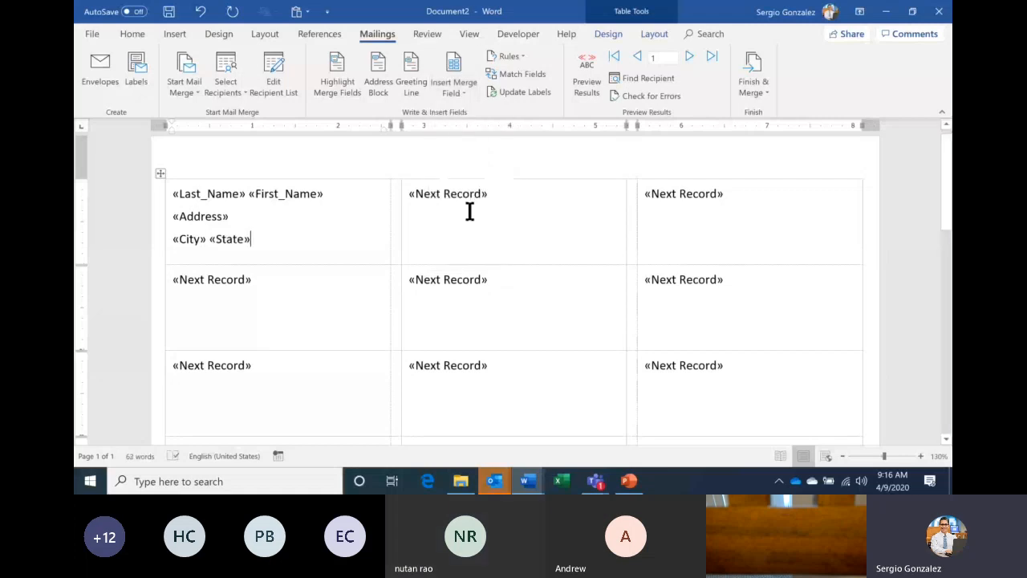
pyautogui.click(459, 84)
pyautogui.click(477, 230)
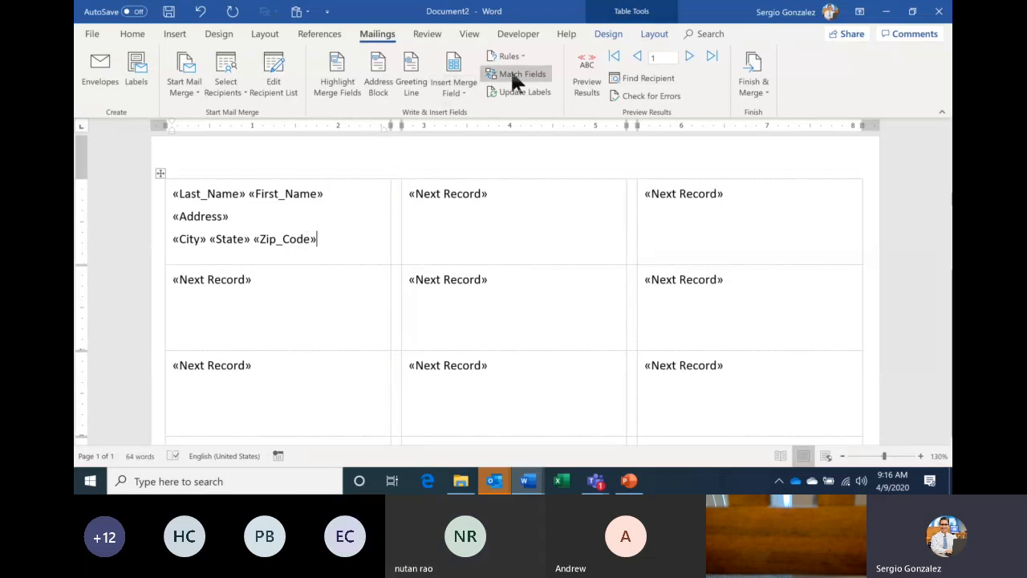
pyautogui.click(588, 87)
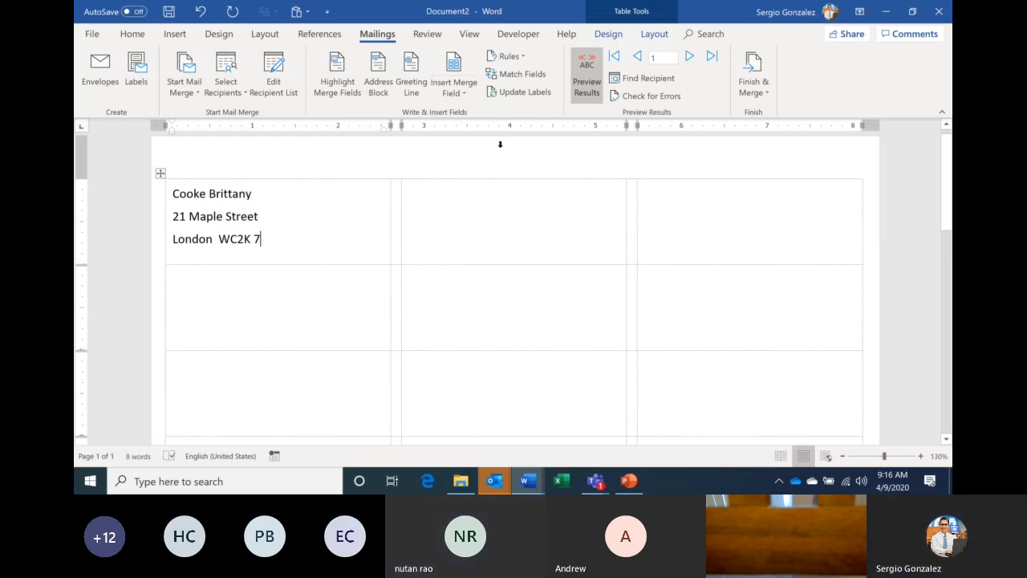
pyautogui.click(584, 90)
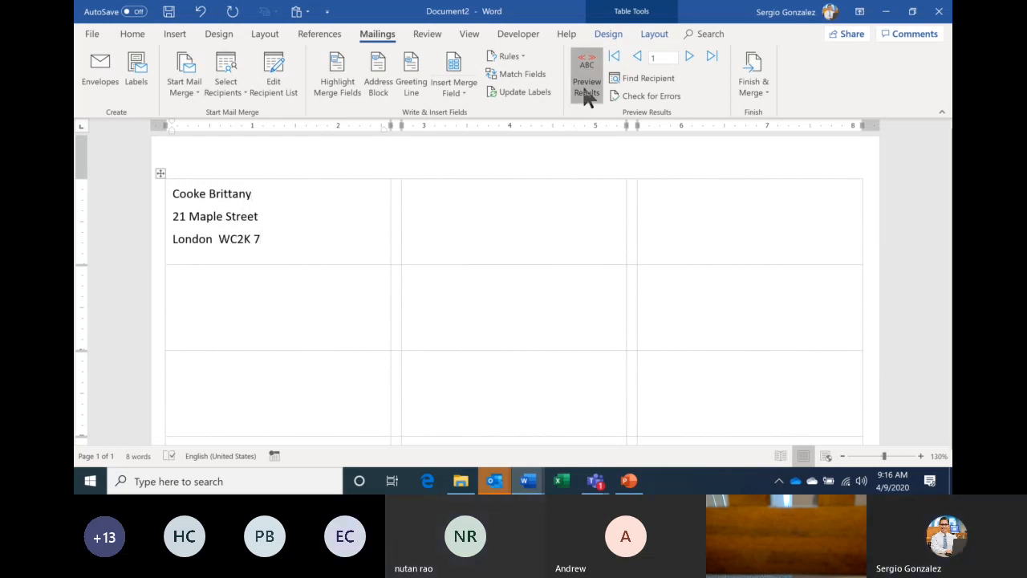
pyautogui.click(585, 91)
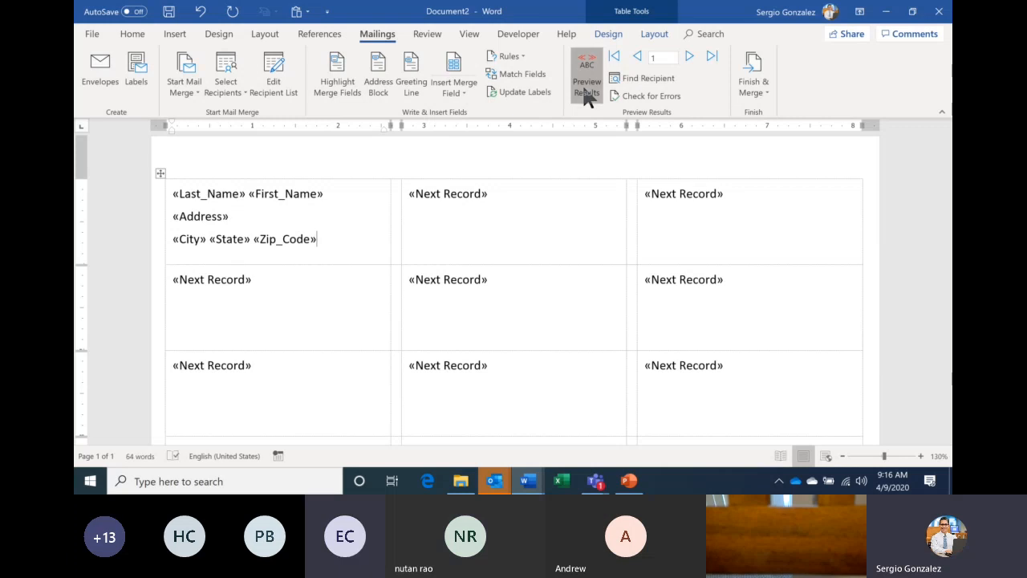
pyautogui.click(584, 90)
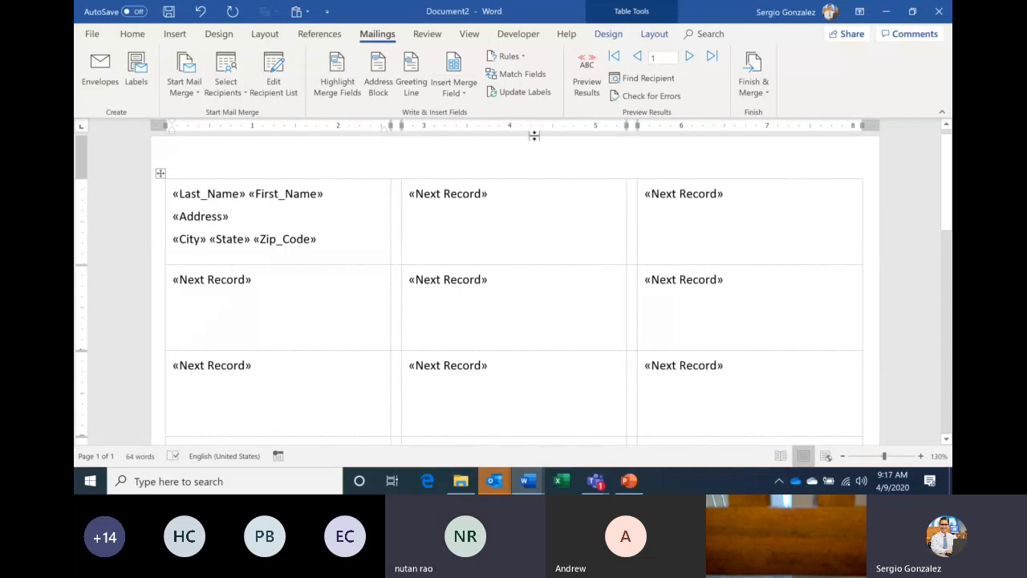
# - Update Labels to copy the merge block to every label, then preview the results
pyautogui.click(512, 93)
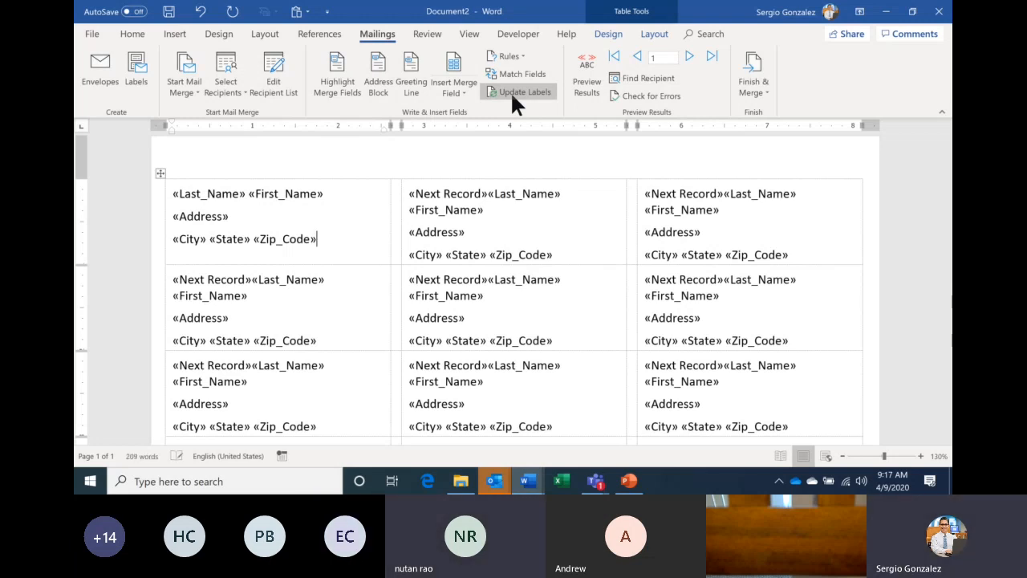
pyautogui.click(587, 76)
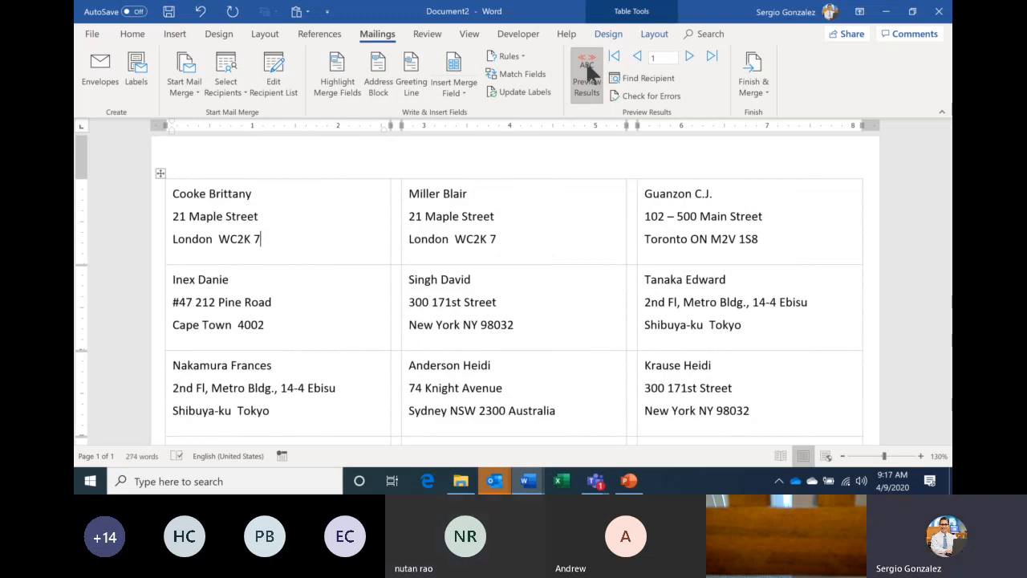
# - Turn off the label preview, then bring the Teams meeting forward and check its chat and participants
pyautogui.click(589, 68)
pyautogui.moveTo(598, 484)
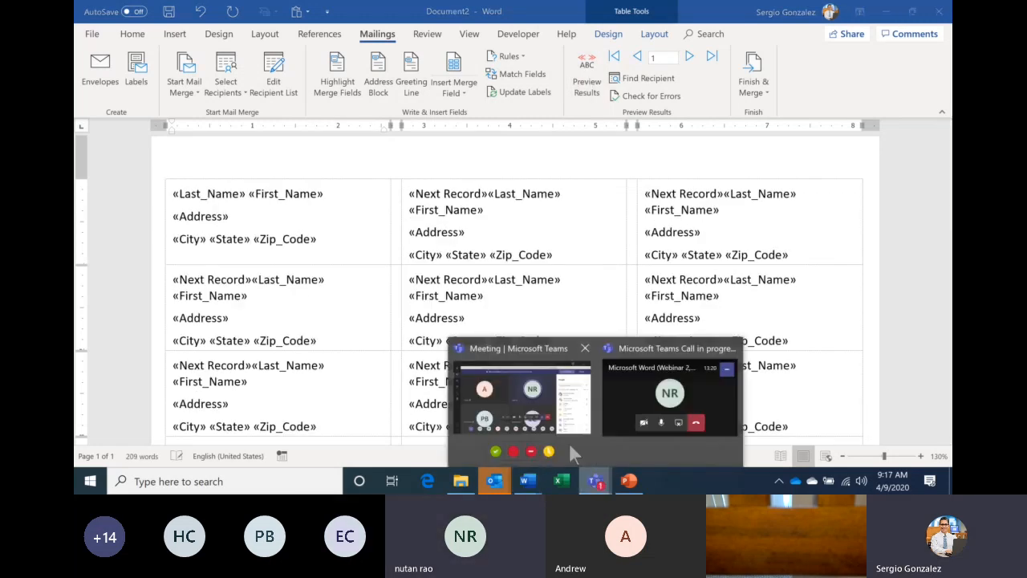
pyautogui.click(554, 425)
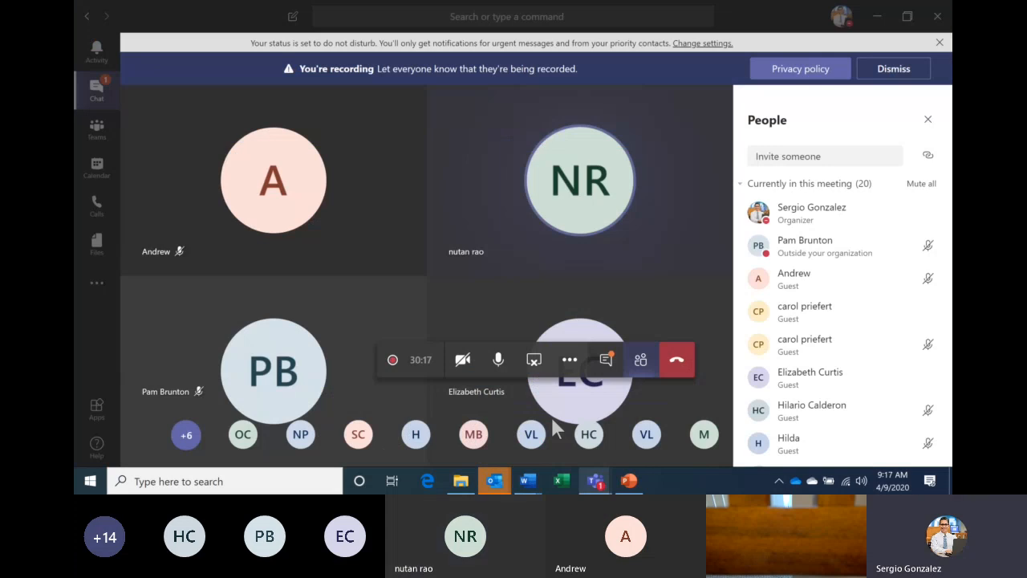
pyautogui.click(607, 361)
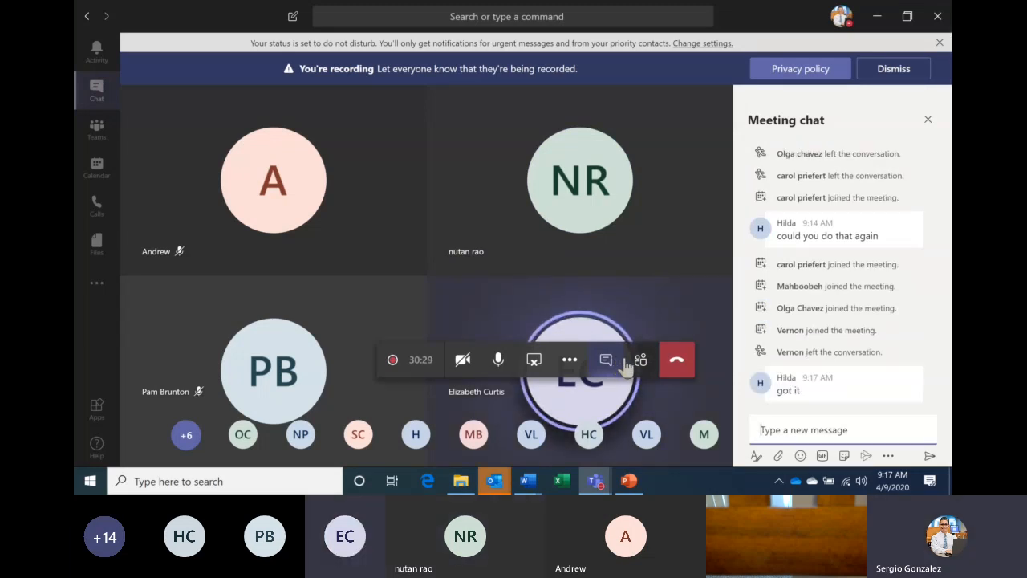
pyautogui.click(641, 368)
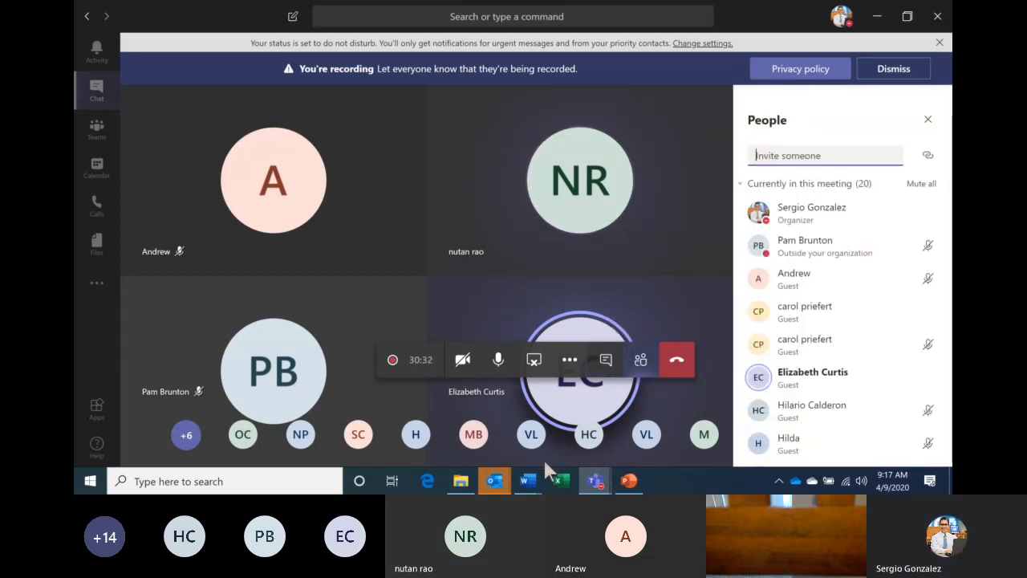
# - Bring Word's Document2 label sheet back to the foreground
pyautogui.moveTo(533, 485)
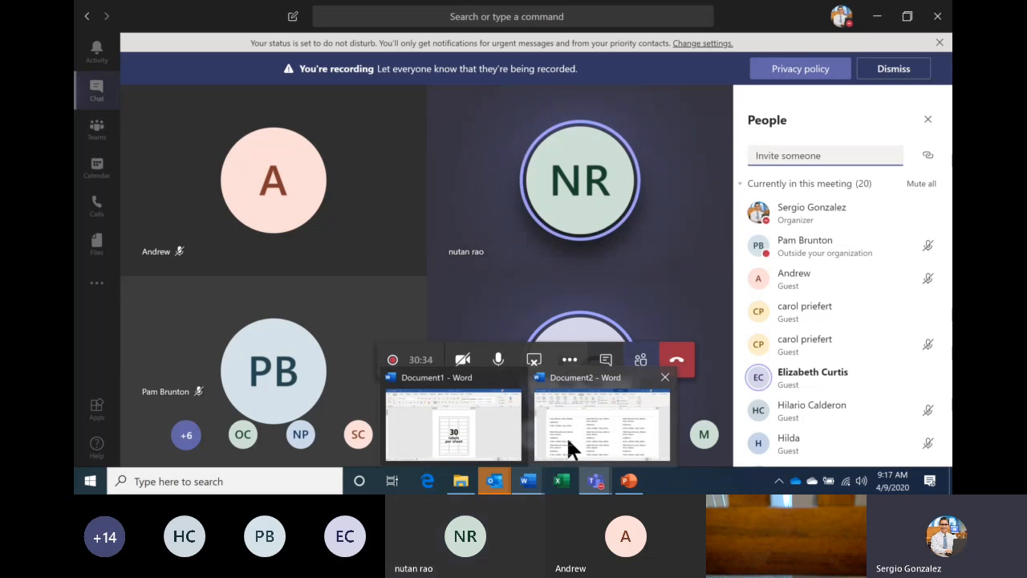
pyautogui.moveTo(567, 435)
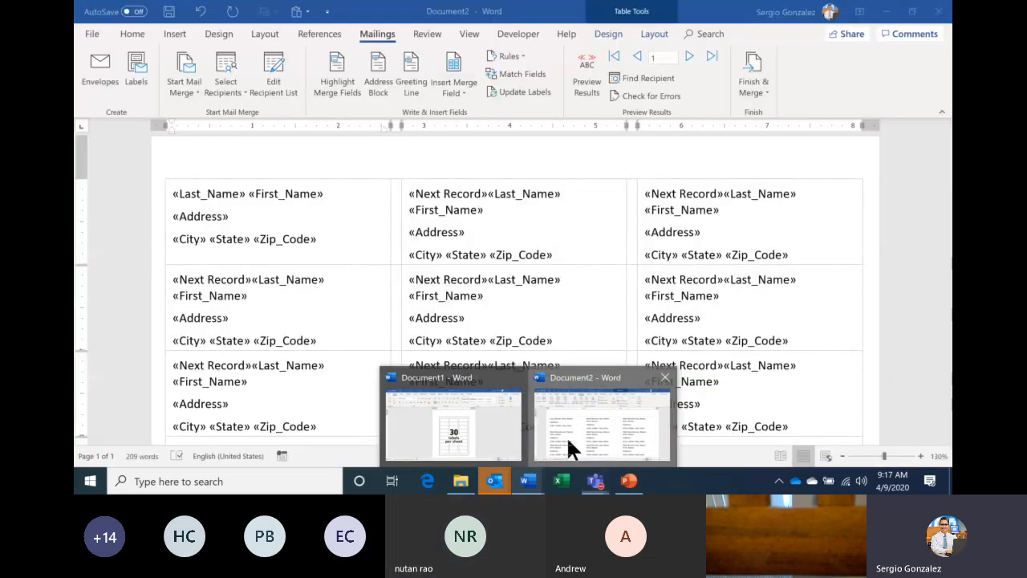
pyautogui.click(567, 436)
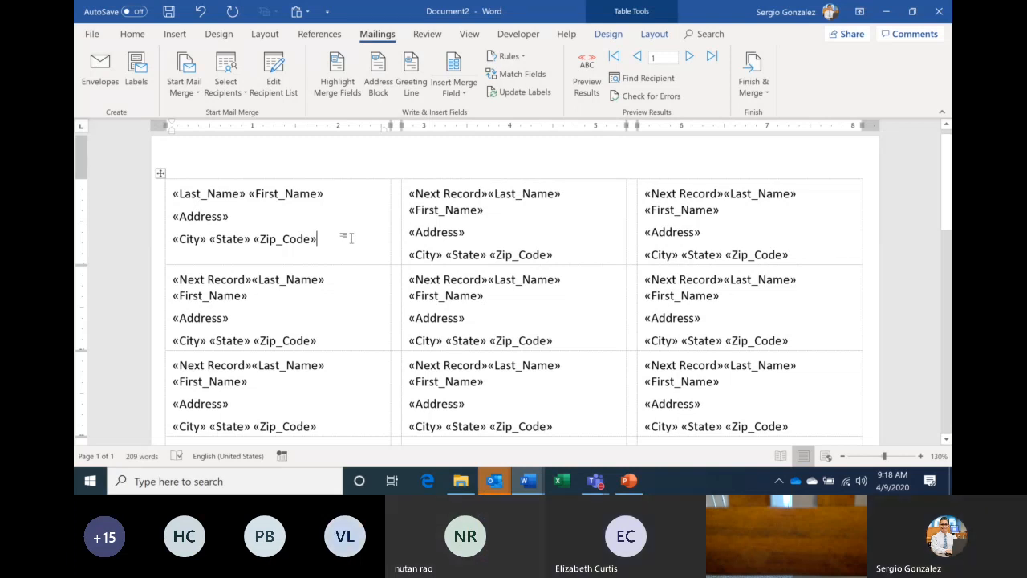
# - Undo the recent label edits back to a single «Last_Name» field
pyautogui.hotkey('ctrl', 'z')
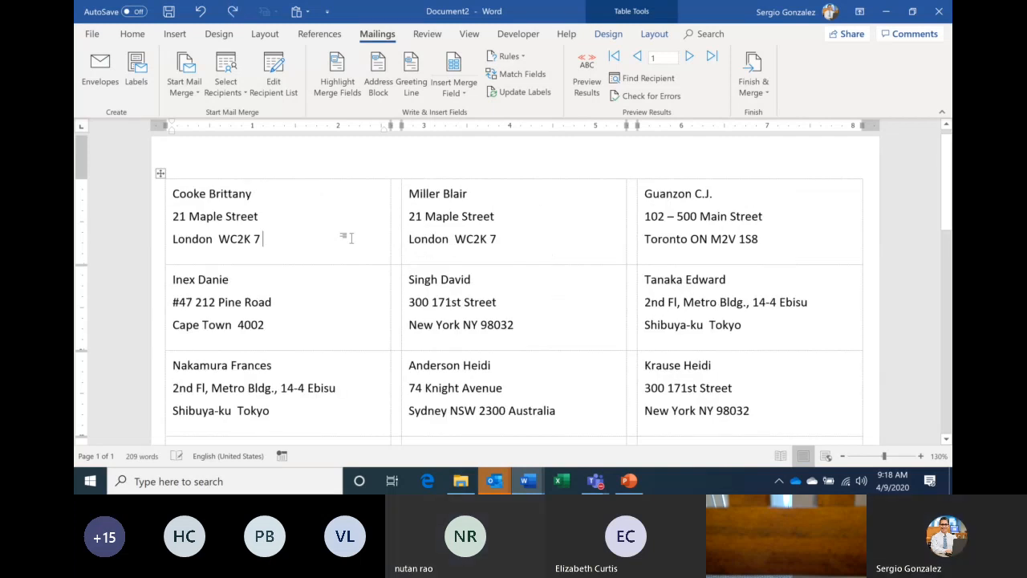
pyautogui.hotkey('ctrl', 'z')
pyautogui.hotkey('ctrl', 'z')
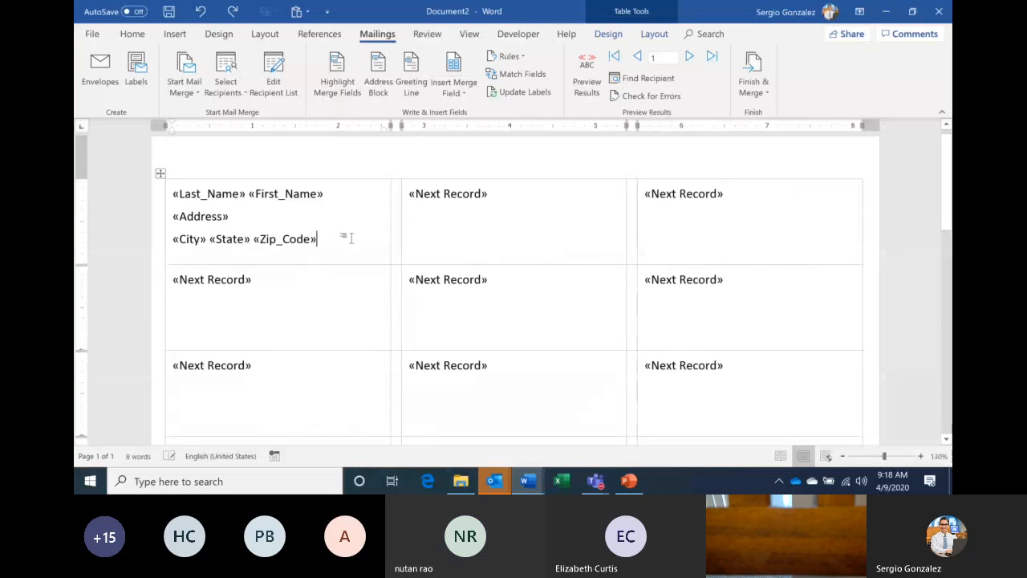
pyautogui.hotkey('ctrl', 'z')
pyautogui.hotkey('ctrl', 'z')
pyautogui.hotkey('ctrl', 'z')
pyautogui.hotkey('ctrl', 'z')
pyautogui.hotkey('ctrl', 'z')
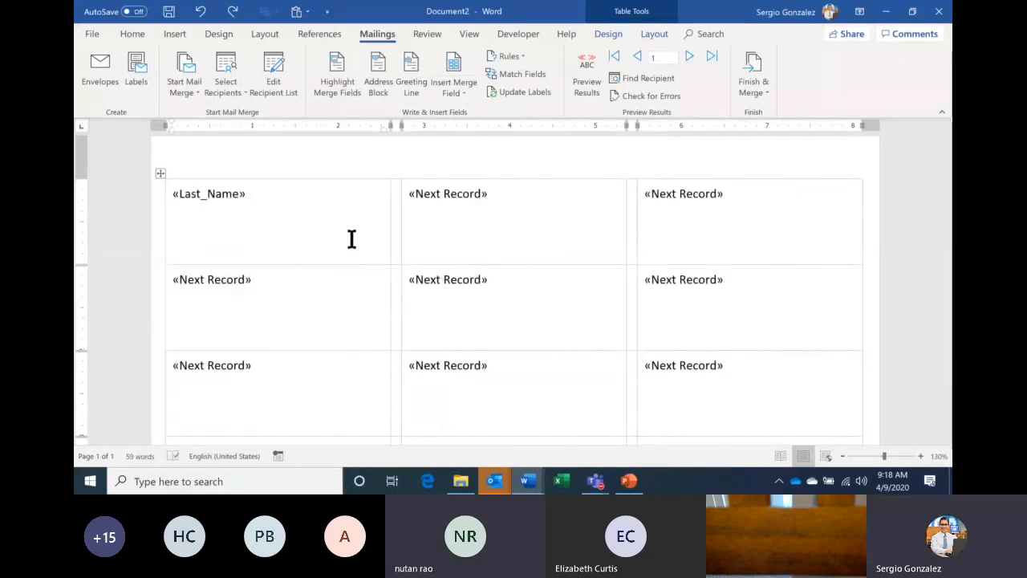
pyautogui.hotkey('ctrl', 'z')
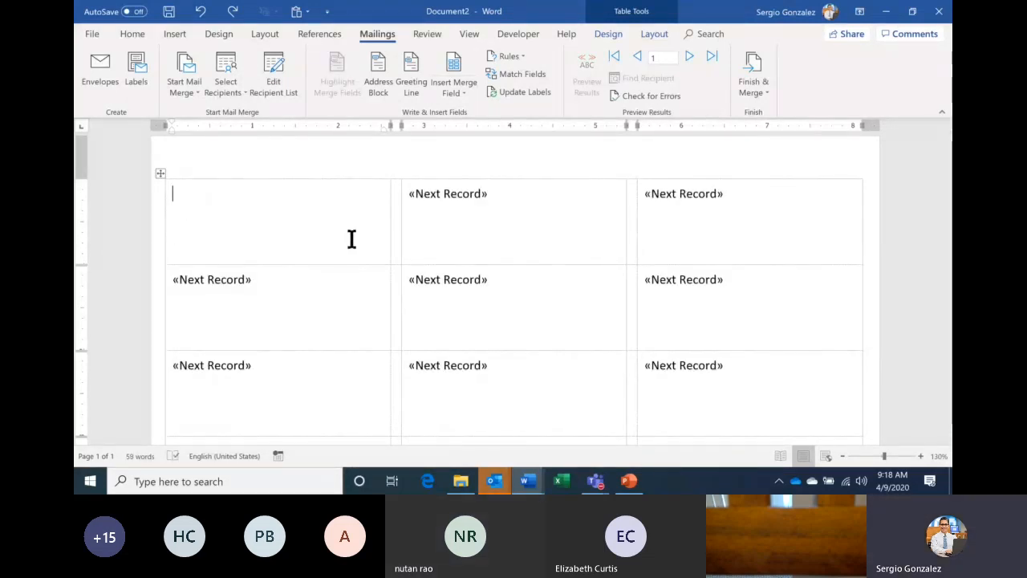
# - Insert «Last_Name» and «First_Name» merge fields into the first label, then remove «First_Name»
pyautogui.click(462, 93)
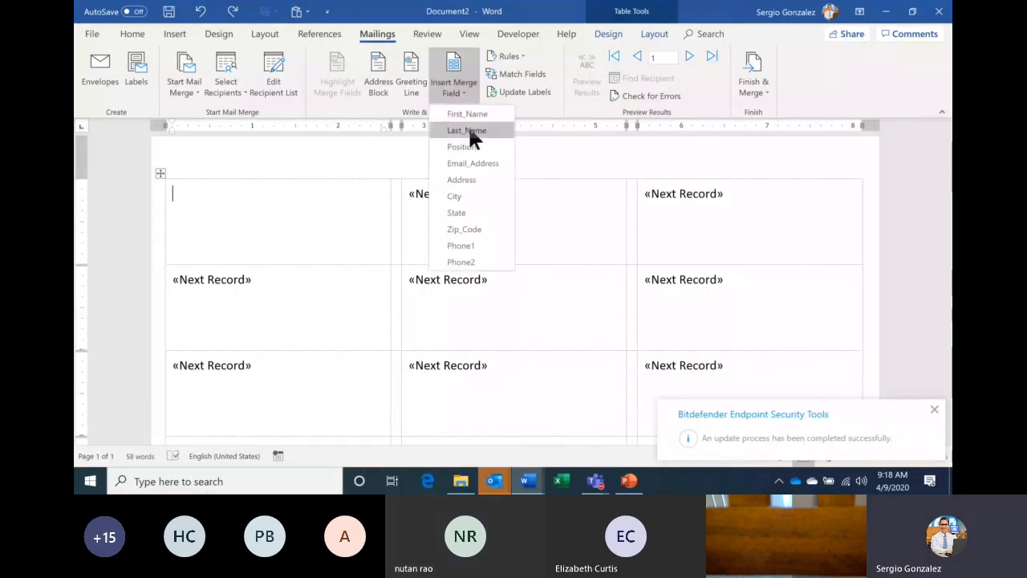
pyautogui.click(469, 130)
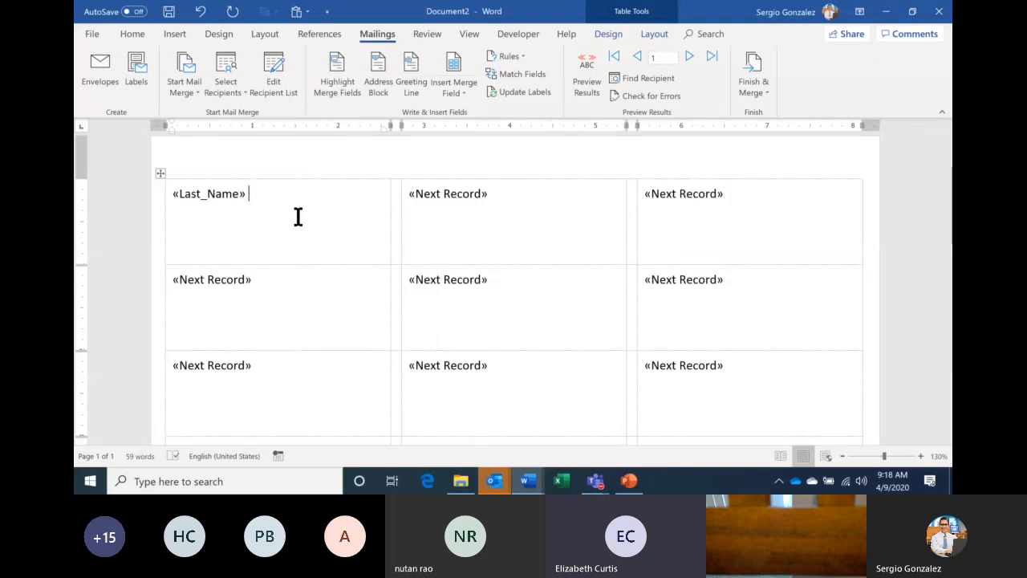
pyautogui.click(454, 88)
pyautogui.click(461, 115)
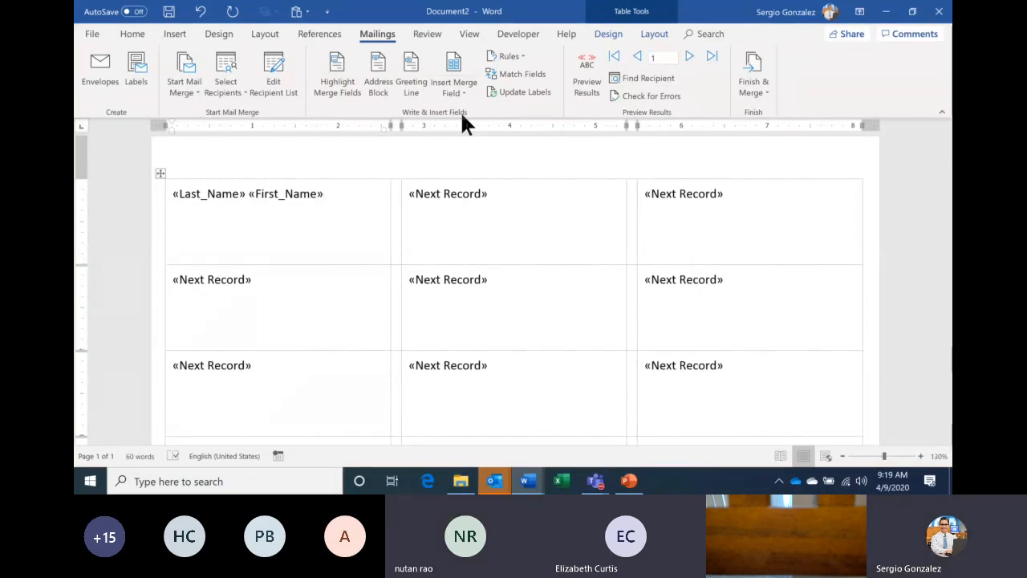
pyautogui.press('BackSpace')
pyautogui.press('BackSpace')
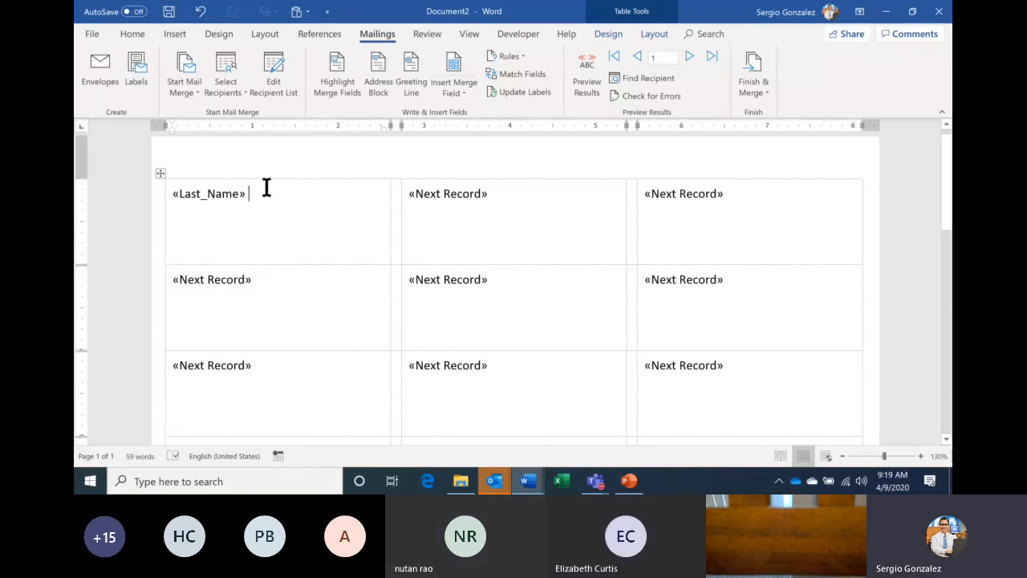
# - Clear the first label and re-insert the «Last_Name» and «First_Name» merge fields
pyautogui.hotkey('ctrl', 'z')
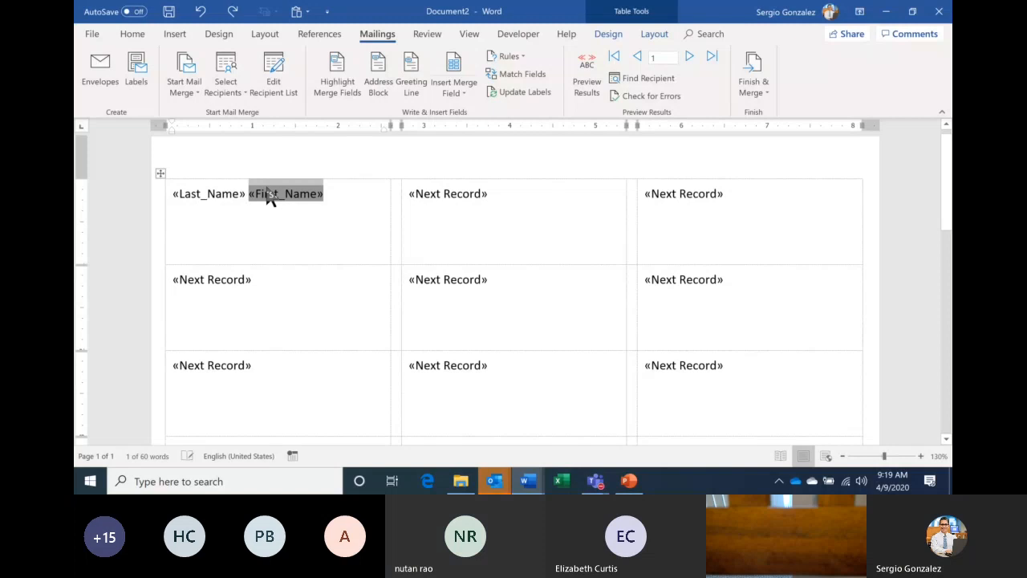
pyautogui.press('BackSpace')
pyautogui.press('BackSpace')
pyautogui.press('BackSpace')
pyautogui.click(465, 88)
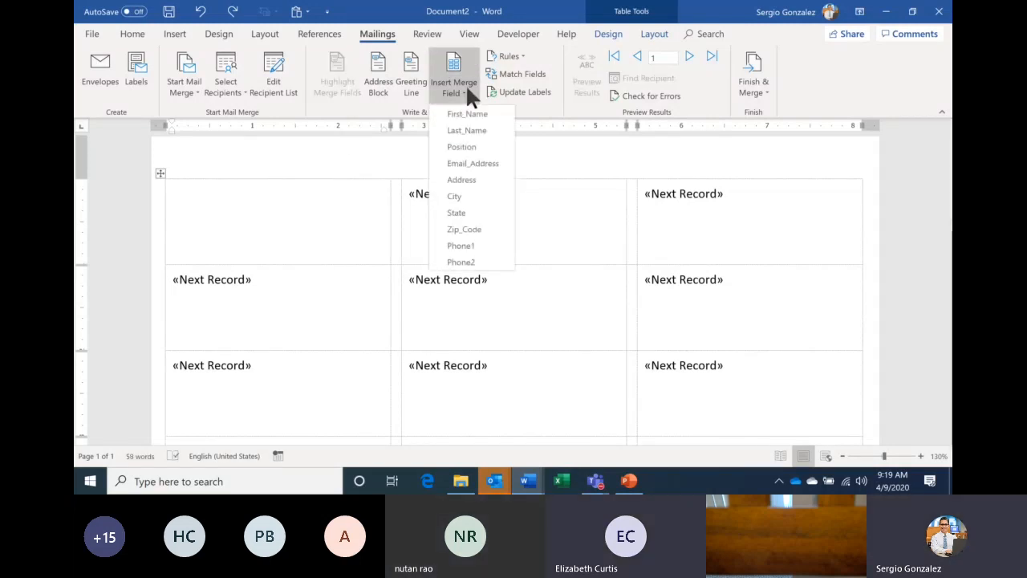
pyautogui.click(467, 128)
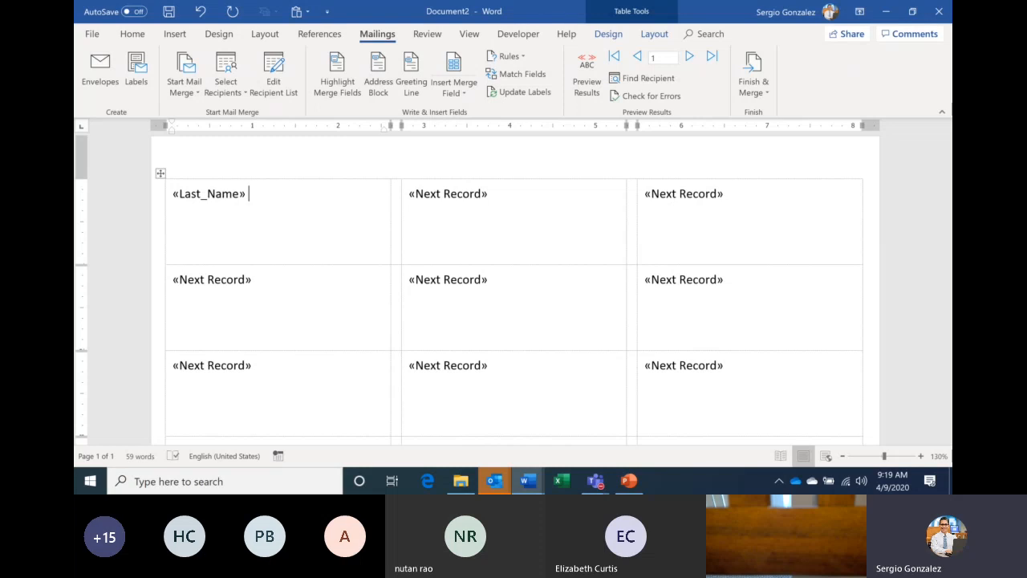
pyautogui.click(466, 77)
pyautogui.click(471, 115)
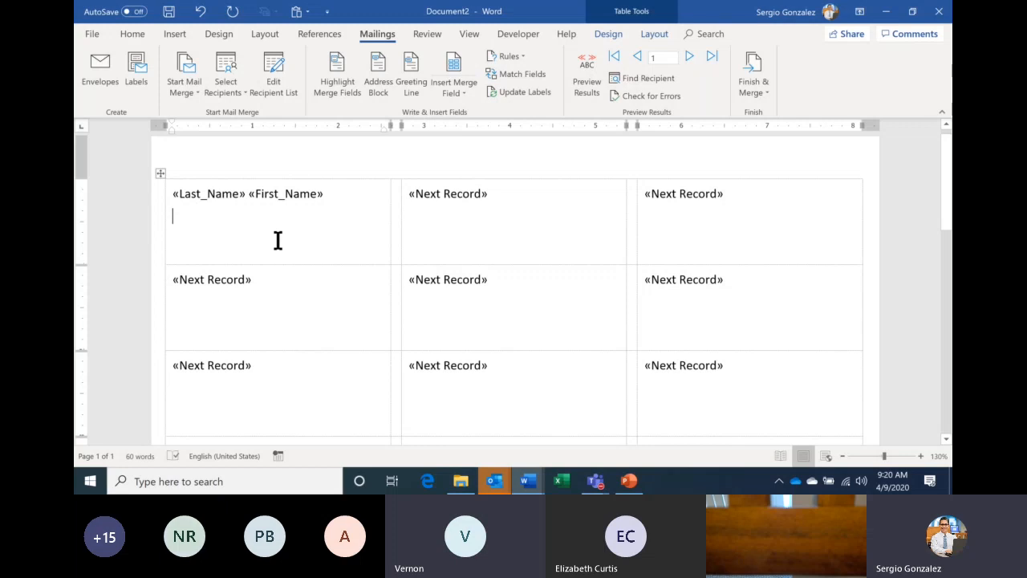
# - Insert the «Address» merge field on the first label's second line and start a new line
pyautogui.click(450, 90)
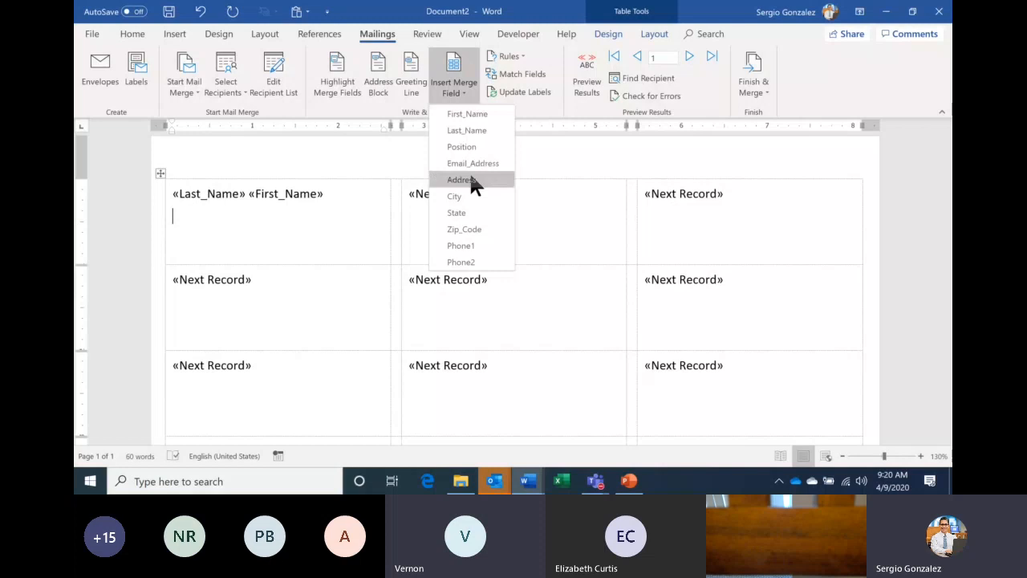
pyautogui.click(469, 174)
pyautogui.press('Return')
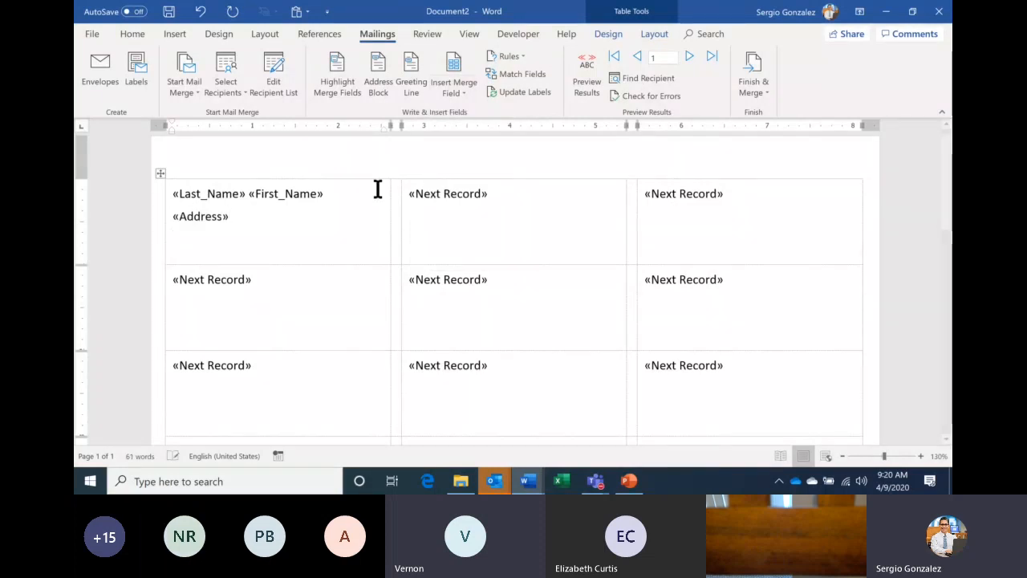
# - Add «City» «State» «Zip_Code» fields on the third line and preview the first recipient
pyautogui.click(455, 90)
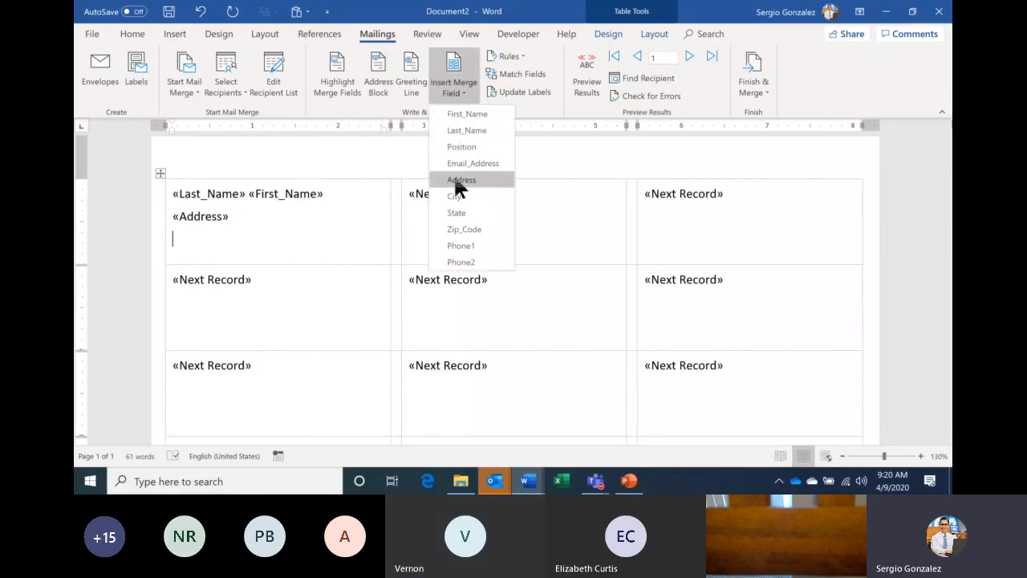
pyautogui.click(454, 196)
pyautogui.click(456, 90)
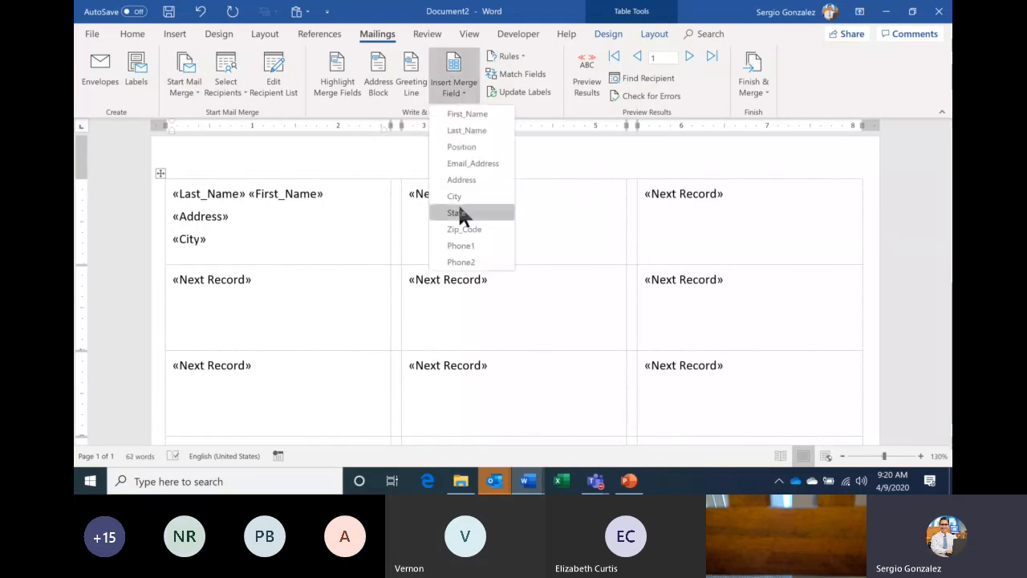
pyautogui.click(456, 213)
pyautogui.click(456, 90)
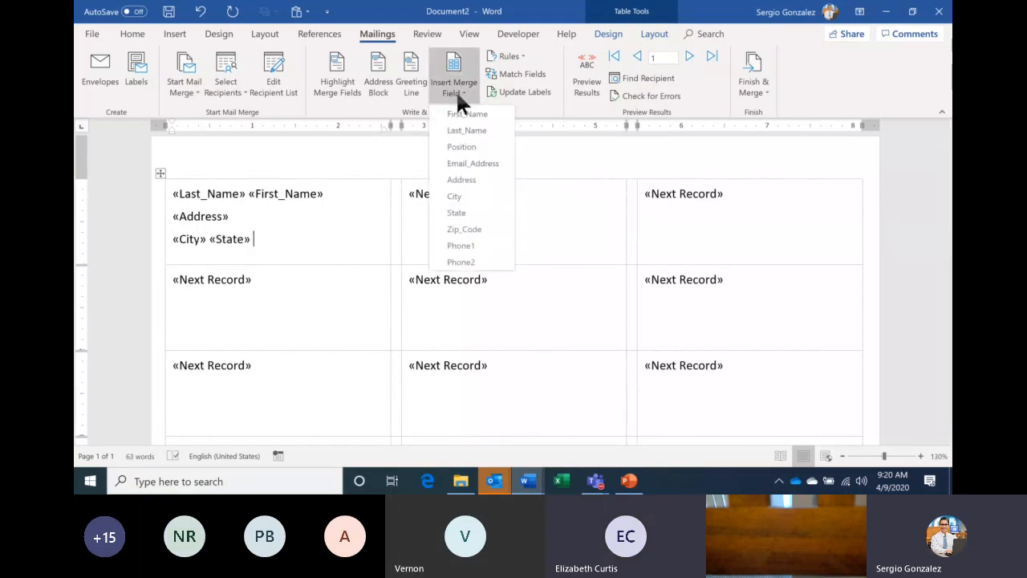
pyautogui.click(469, 229)
pyautogui.click(586, 86)
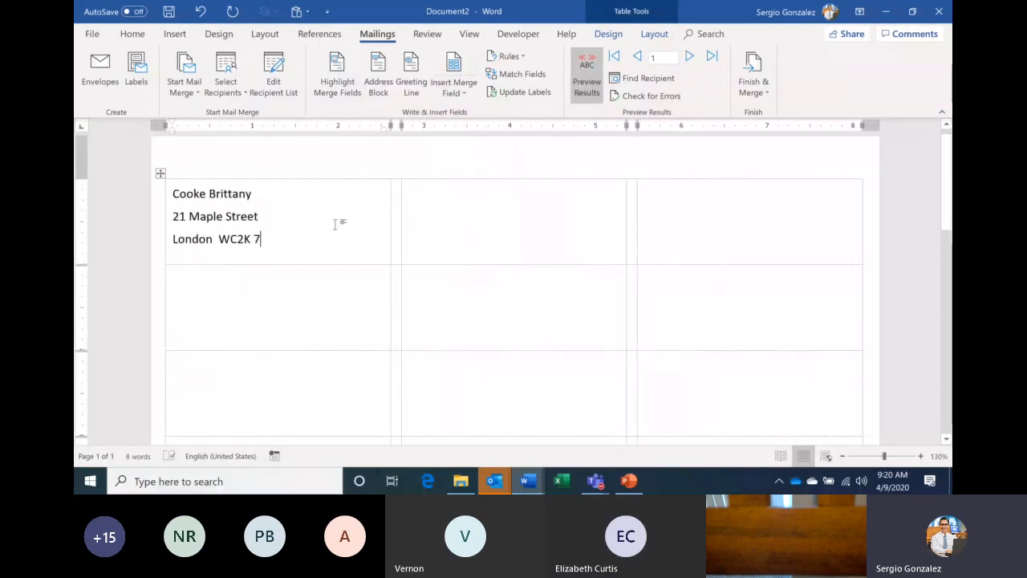
# - Turn off the preview, copy the first label's fields to all labels, and preview employee data
pyautogui.click(585, 74)
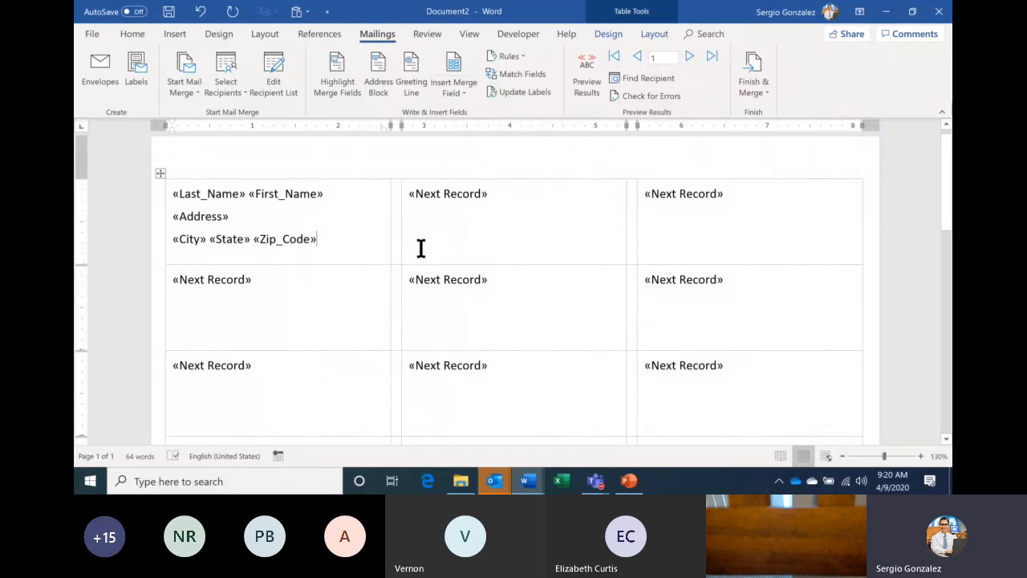
pyautogui.click(536, 90)
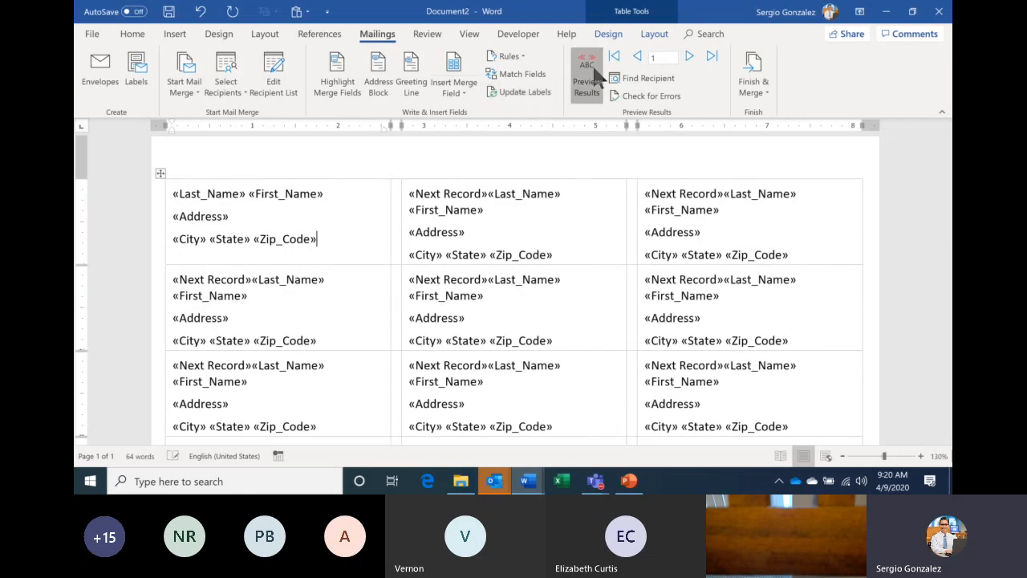
pyautogui.click(587, 76)
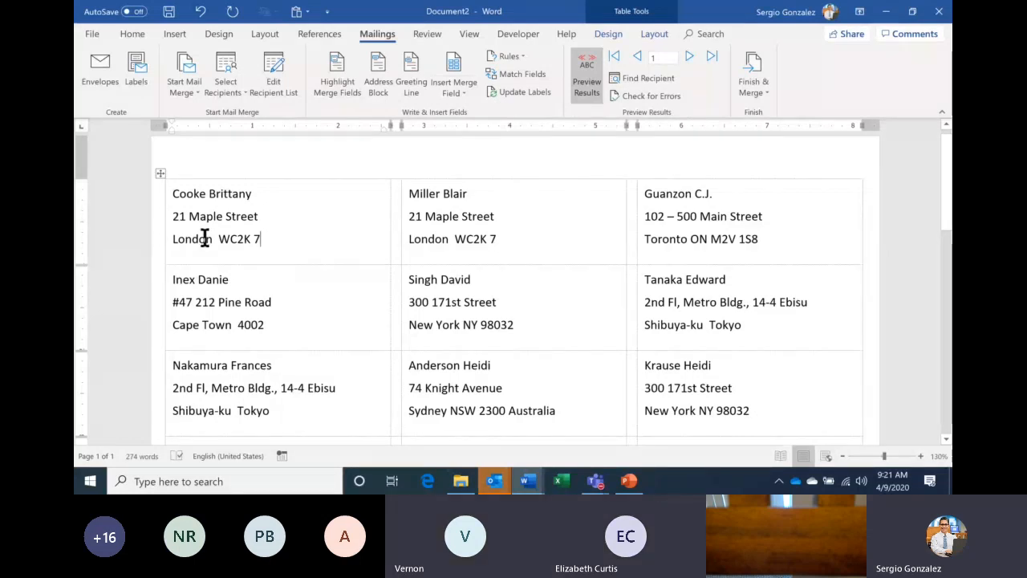
# - Turn off the preview and undo back past «Zip_Code», restoring «State» after «City»
pyautogui.click(586, 84)
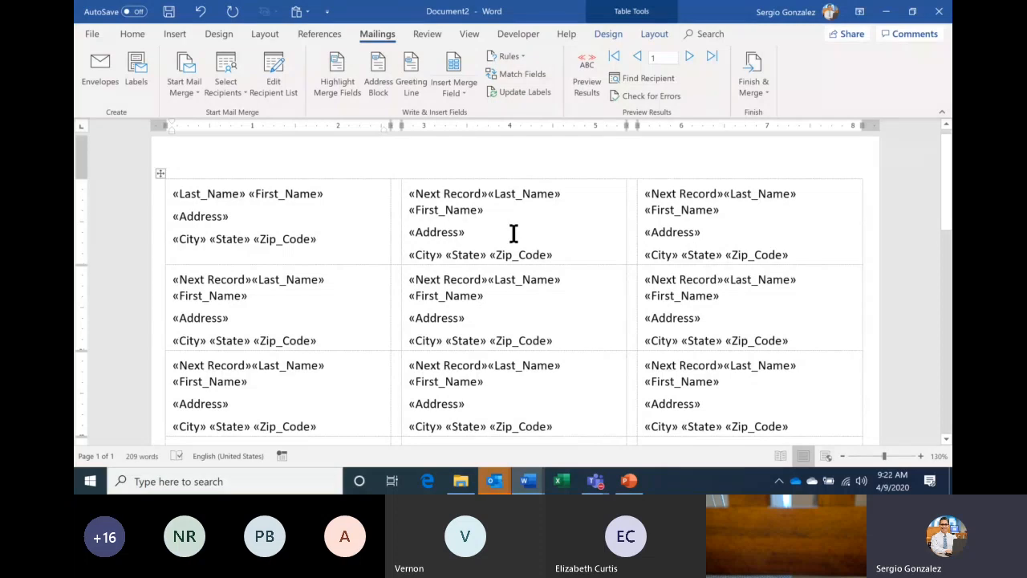
pyautogui.hotkey('alt', 'shift', 'k')
pyautogui.hotkey('ctrl', 'z')
pyautogui.hotkey('ctrl', 'z')
pyautogui.hotkey('ctrl', 'z')
pyautogui.hotkey('ctrl', 'z')
pyautogui.hotkey('ctrl', 'z')
pyautogui.hotkey('ctrl', 'z')
pyautogui.hotkey('ctrl', 'z')
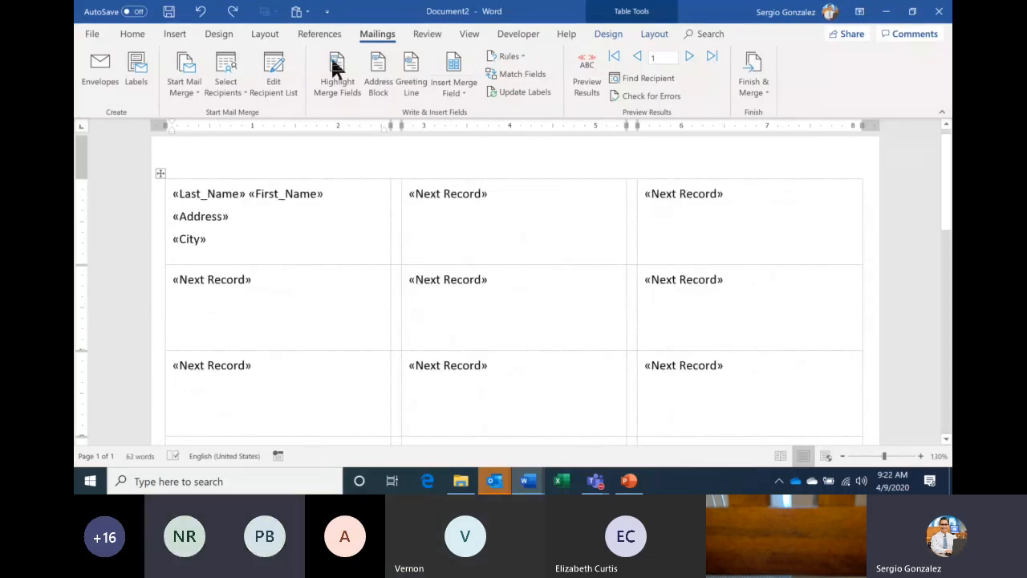
pyautogui.hotkey('ctrl', 'y')
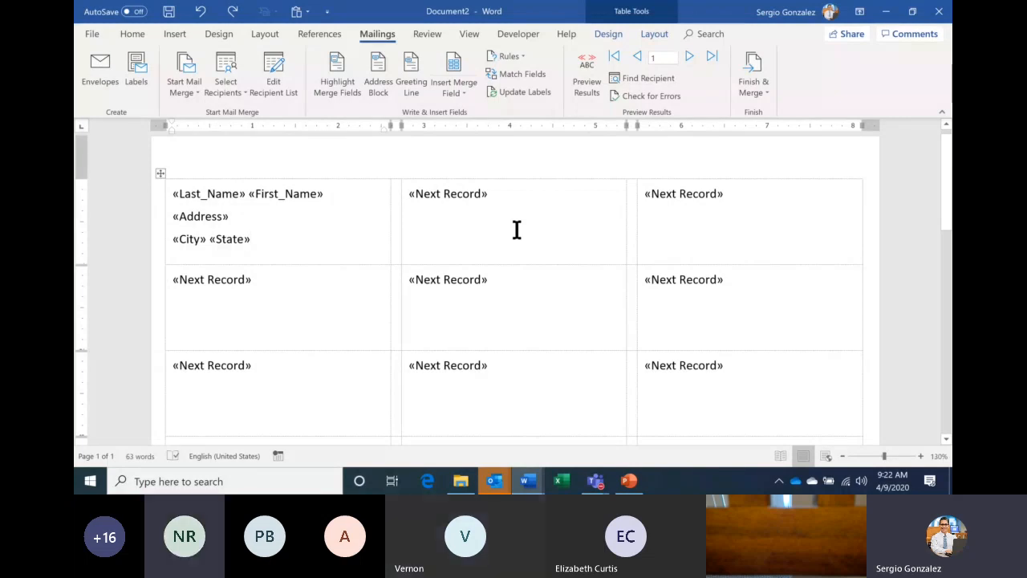
# - Update all labels, toggle the preview, then undo the update so other labels show «Next Record»
pyautogui.click(521, 93)
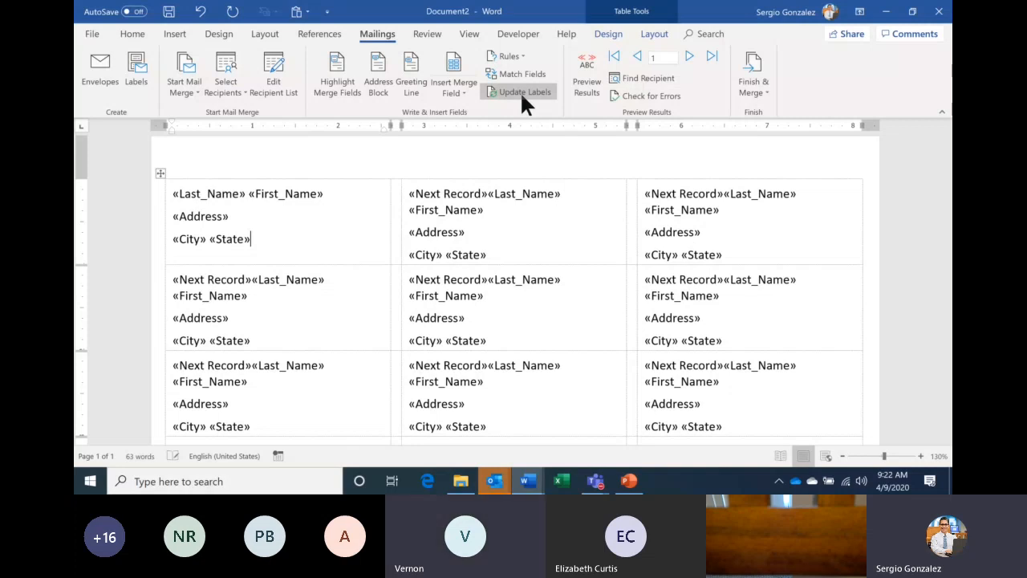
pyautogui.click(586, 90)
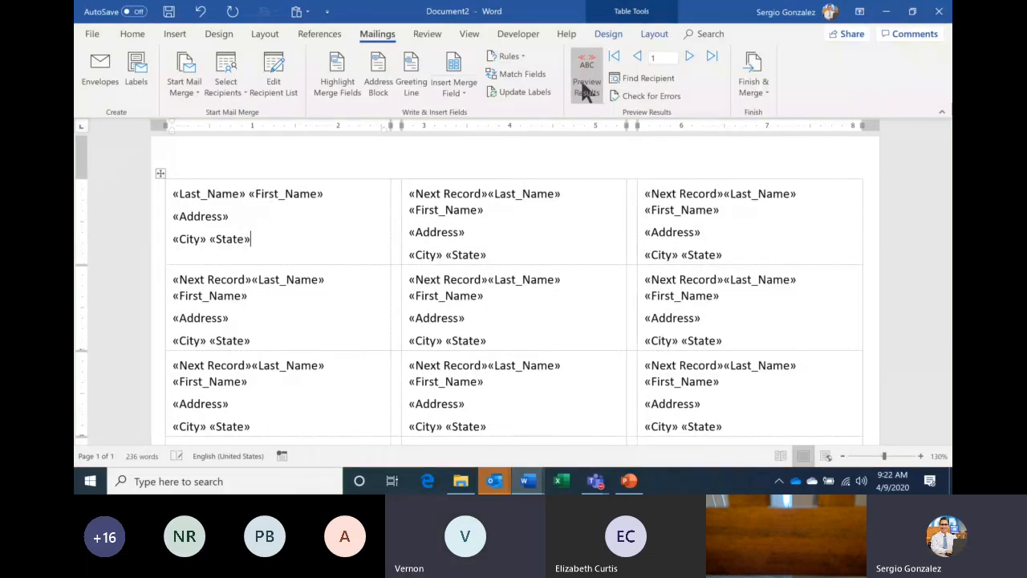
pyautogui.click(585, 90)
pyautogui.click(584, 90)
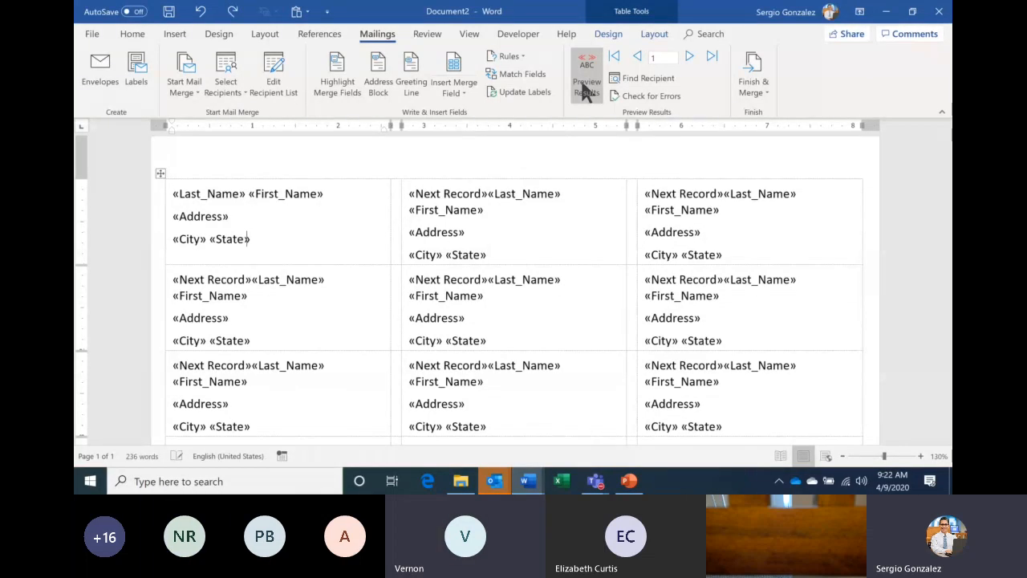
pyautogui.hotkey('ctrl', 'z')
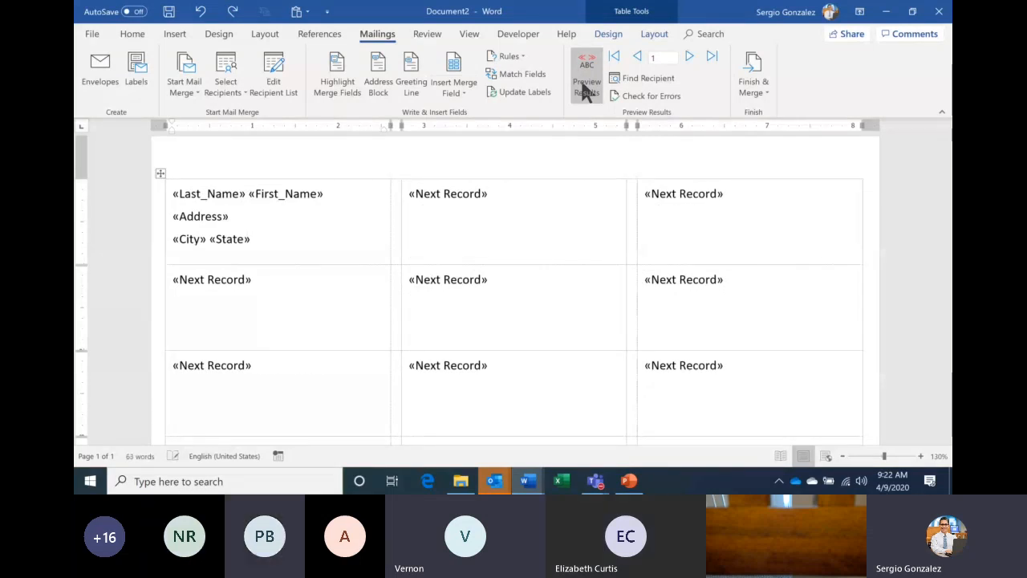
pyautogui.click(584, 90)
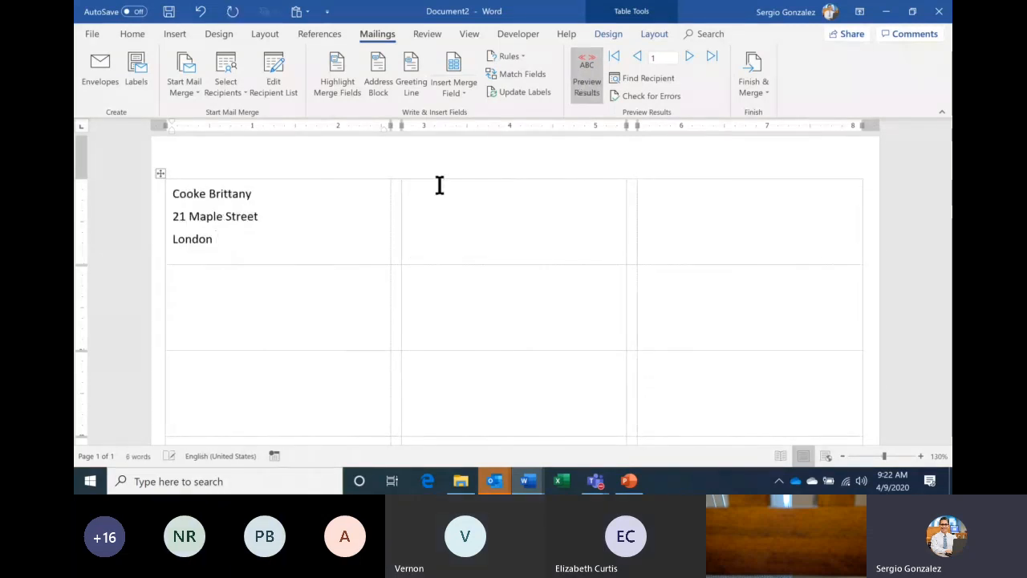
# - Update the labels from the first label again, return to field codes, and close the document
pyautogui.click(294, 241)
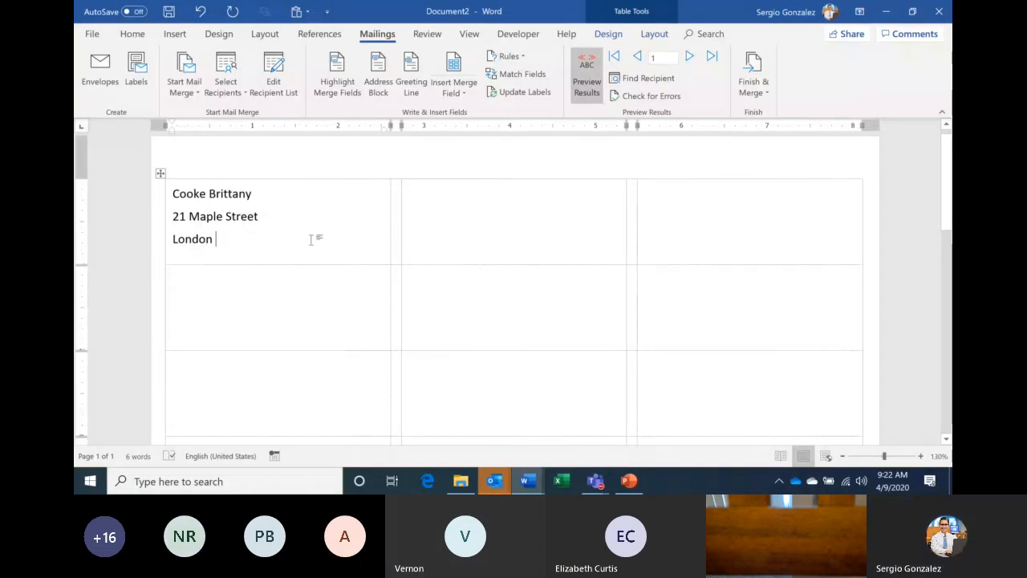
pyautogui.click(514, 90)
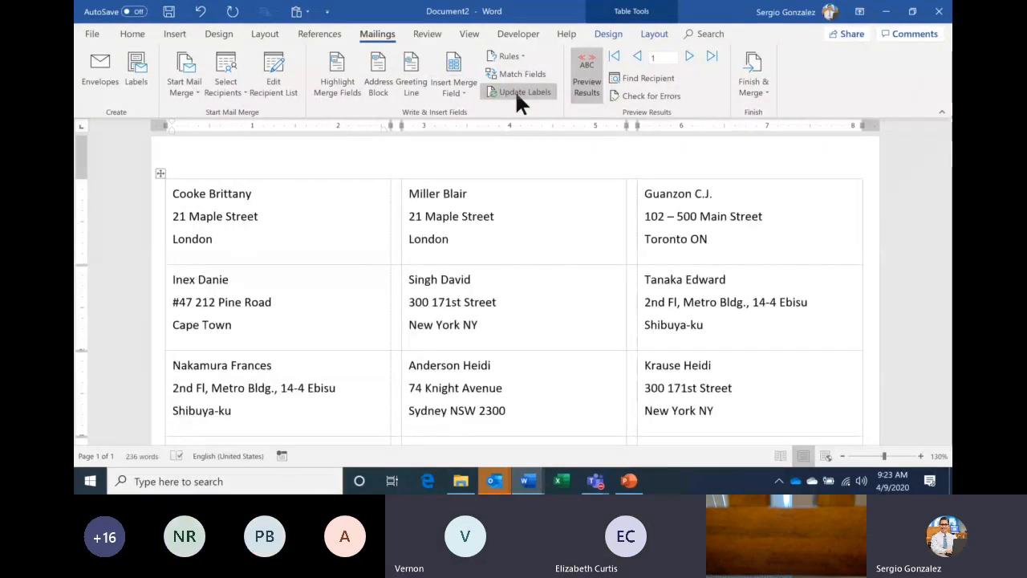
pyautogui.click(587, 88)
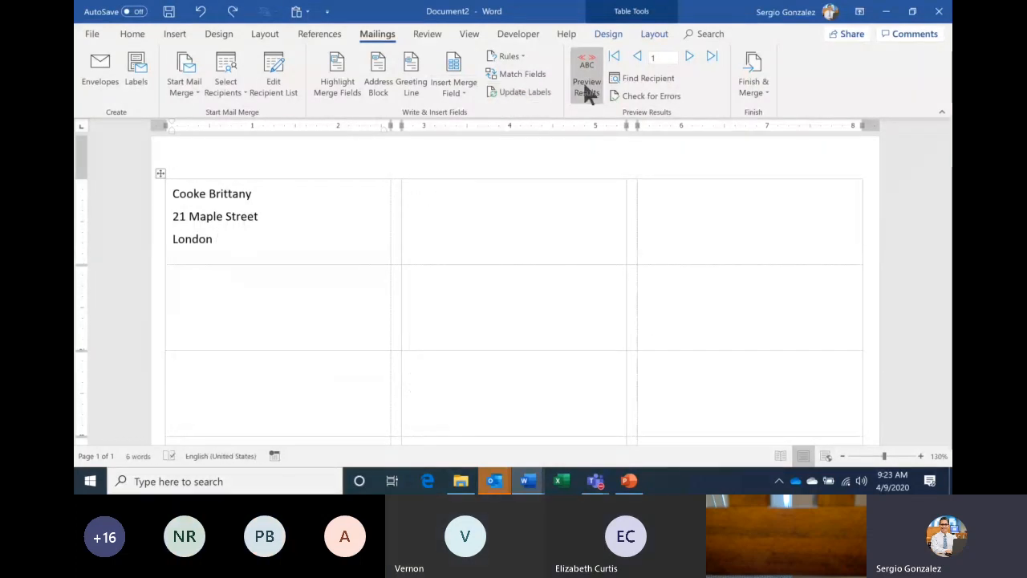
pyautogui.click(586, 89)
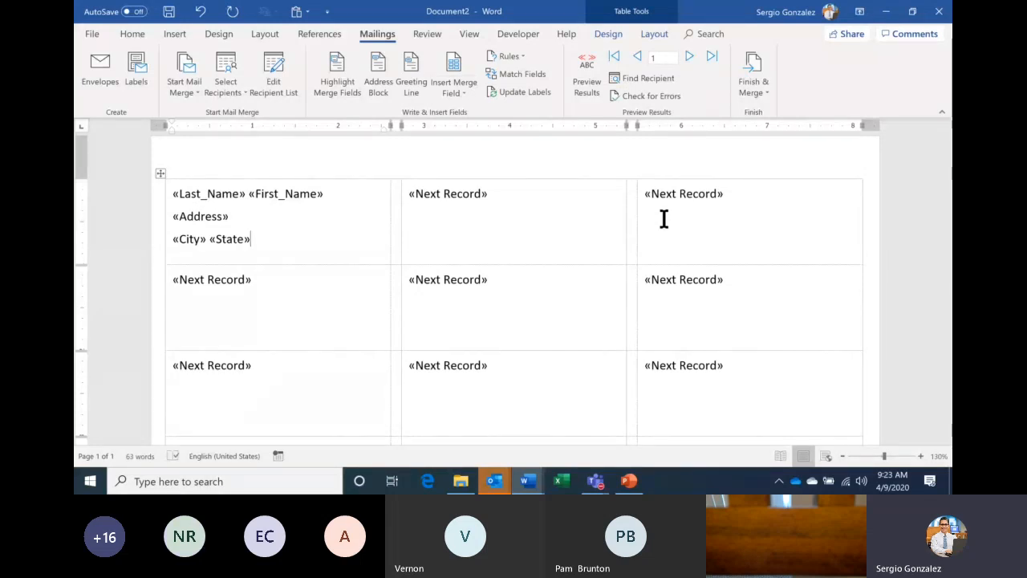
pyautogui.click(939, 11)
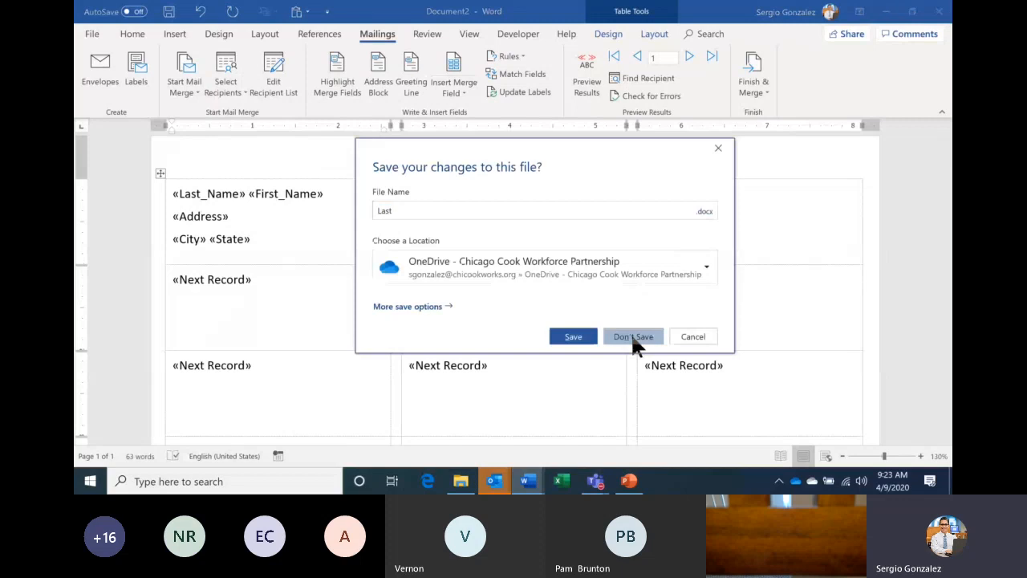
# - Discard Document2 without saving and show the Windows desktop
pyautogui.click(631, 332)
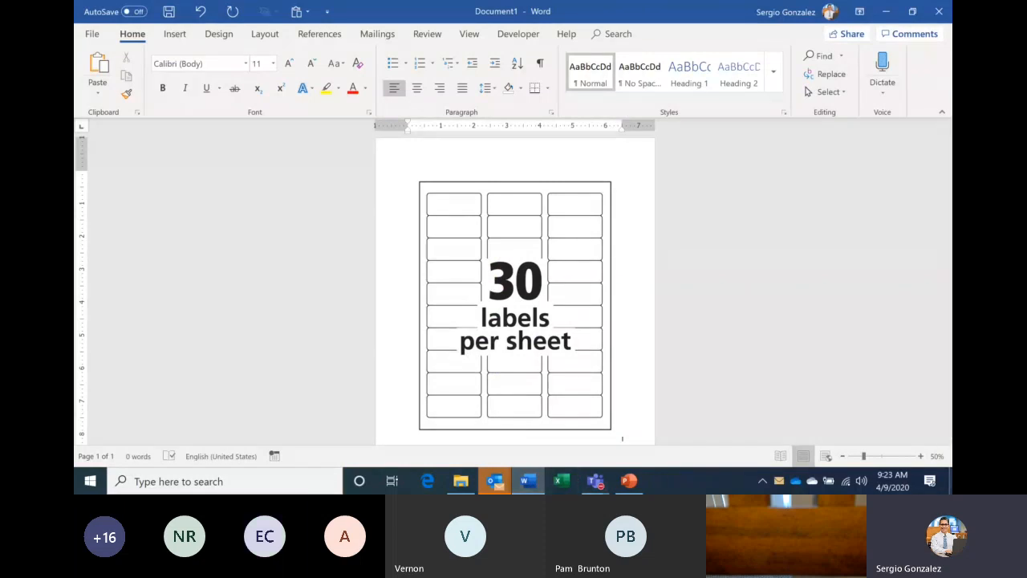
pyautogui.press('super+d')
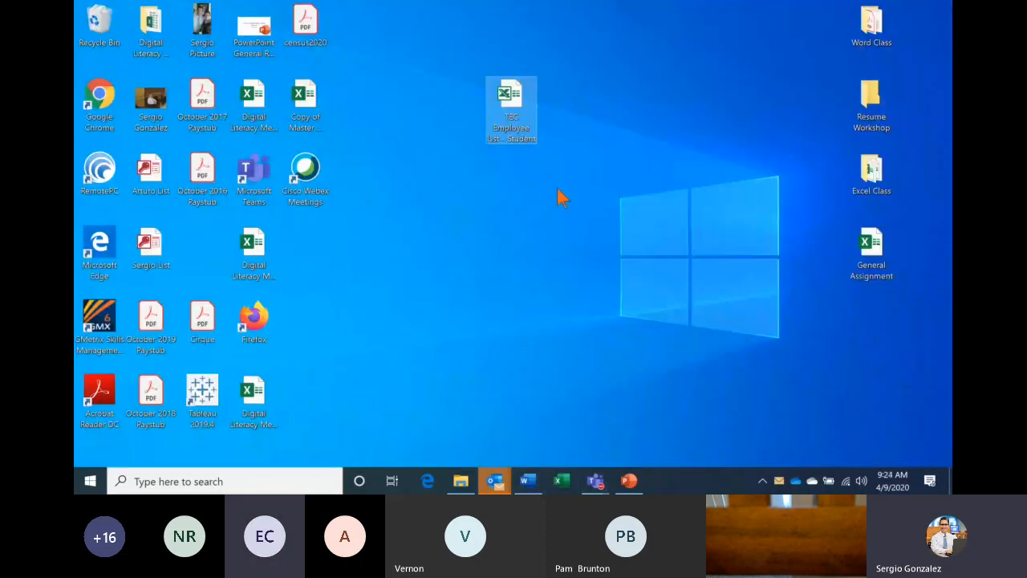
# - Open the TEC Employee List - Student workbook, review its header row, then minimize Excel
pyautogui.doubleClick(515, 113)
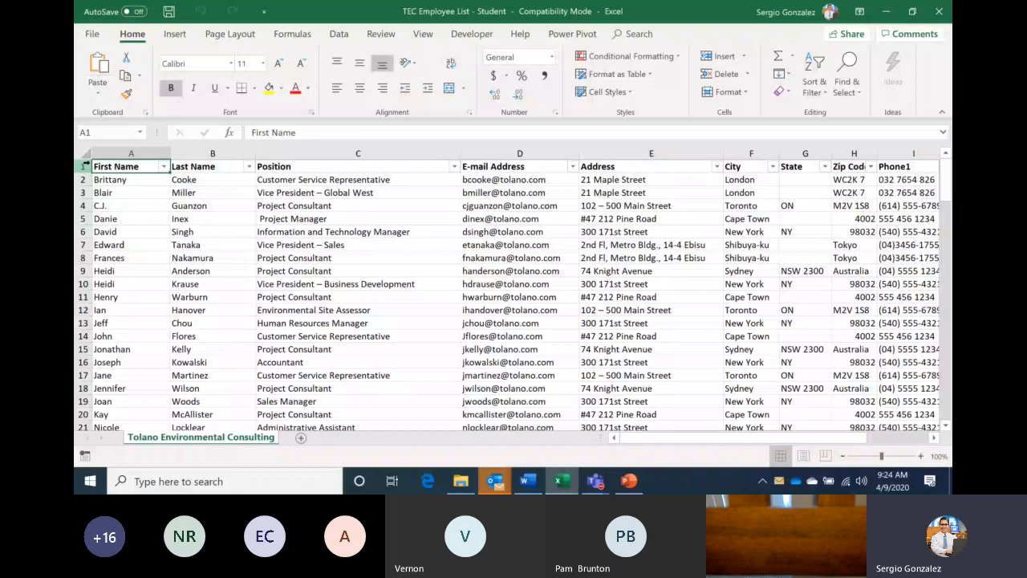
pyautogui.press('Right')
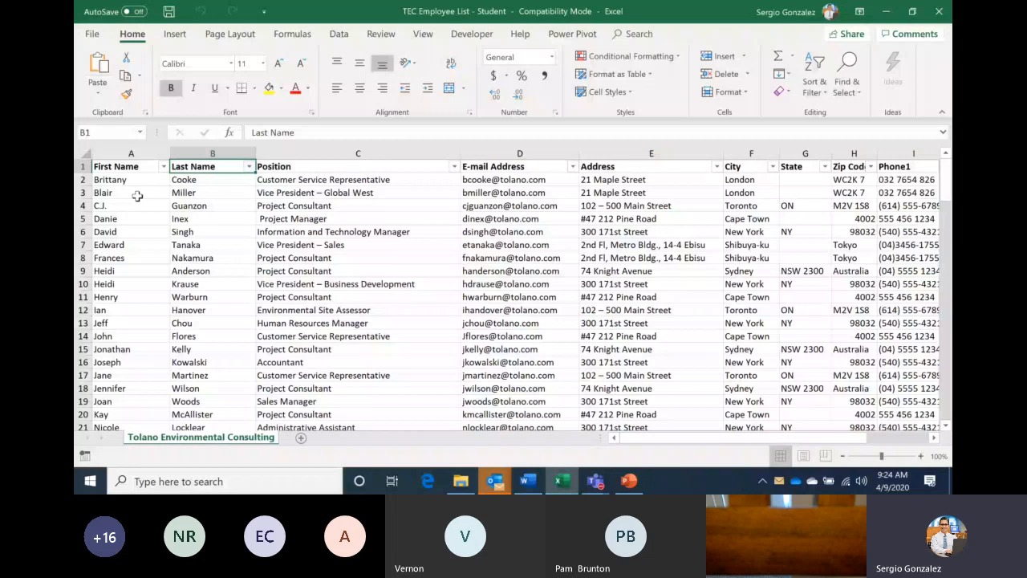
pyautogui.press('Right')
pyautogui.press('Right')
pyautogui.press('Right')
pyautogui.press('Right')
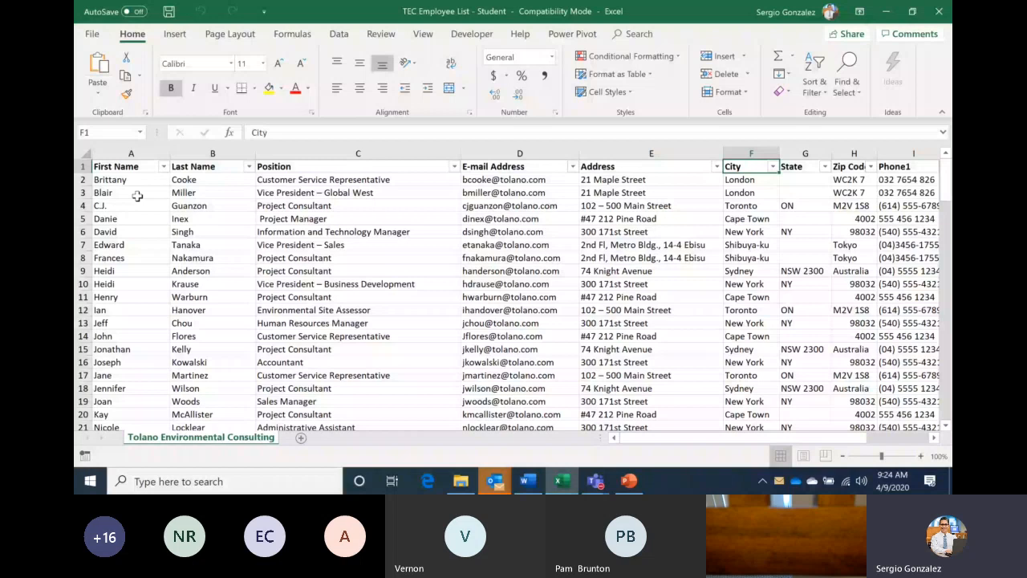
pyautogui.press('Right')
pyautogui.press('Right')
pyautogui.press('Right')
pyautogui.press('Right')
pyautogui.press('Right')
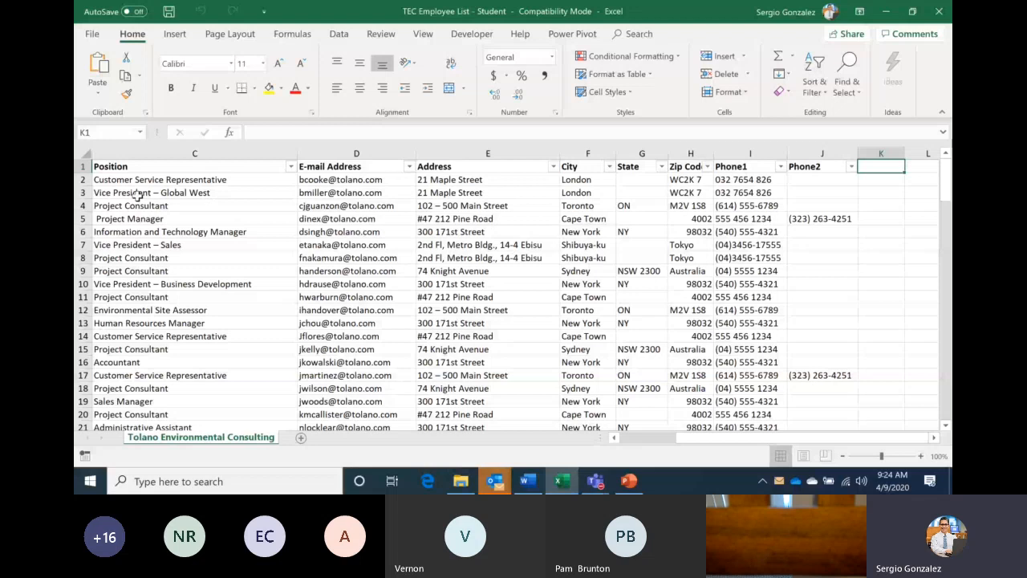
pyautogui.hotkey('ctrl', 'Home')
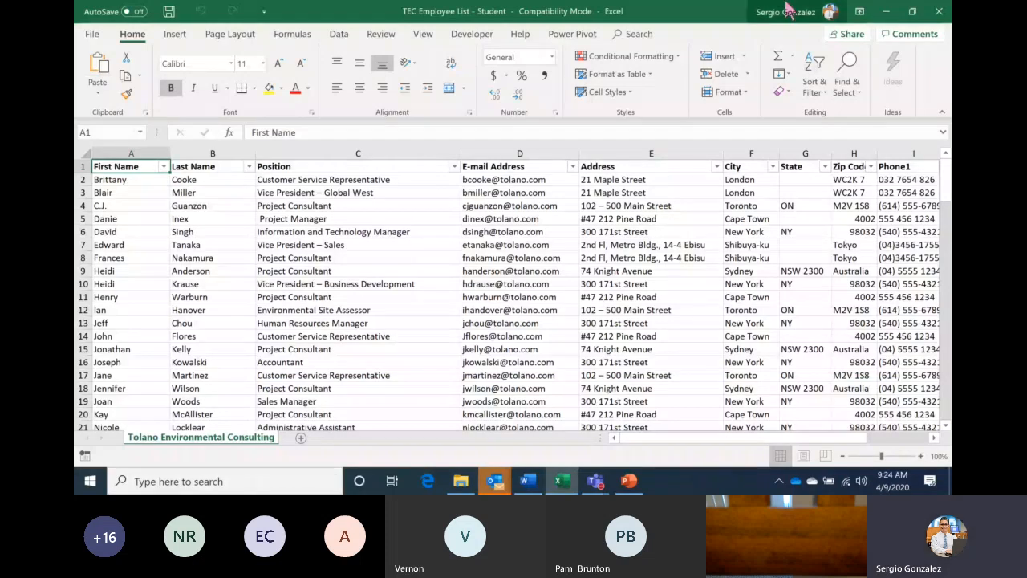
pyautogui.click(886, 11)
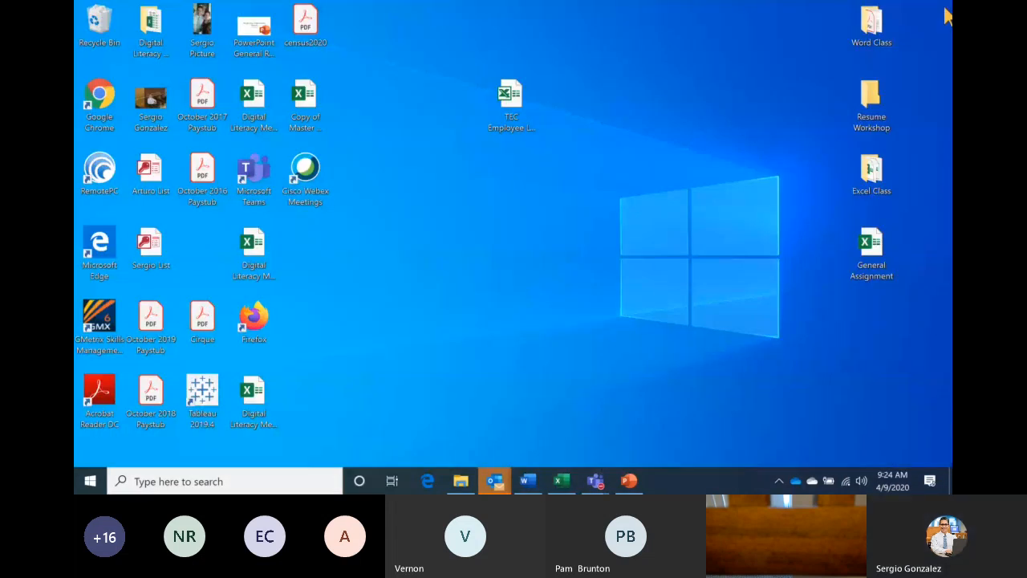
# - Create Document3 as a blank sheet of Microsoft 30 Per Page address labels
pyautogui.click(527, 482)
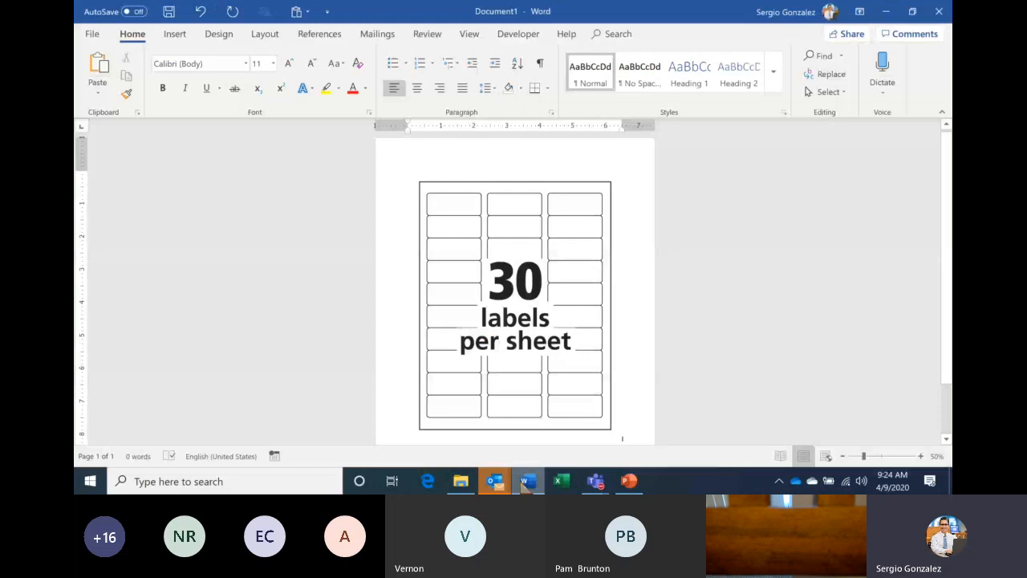
pyautogui.hotkey('ctrl', 'n')
pyautogui.tripleClick(843, 456)
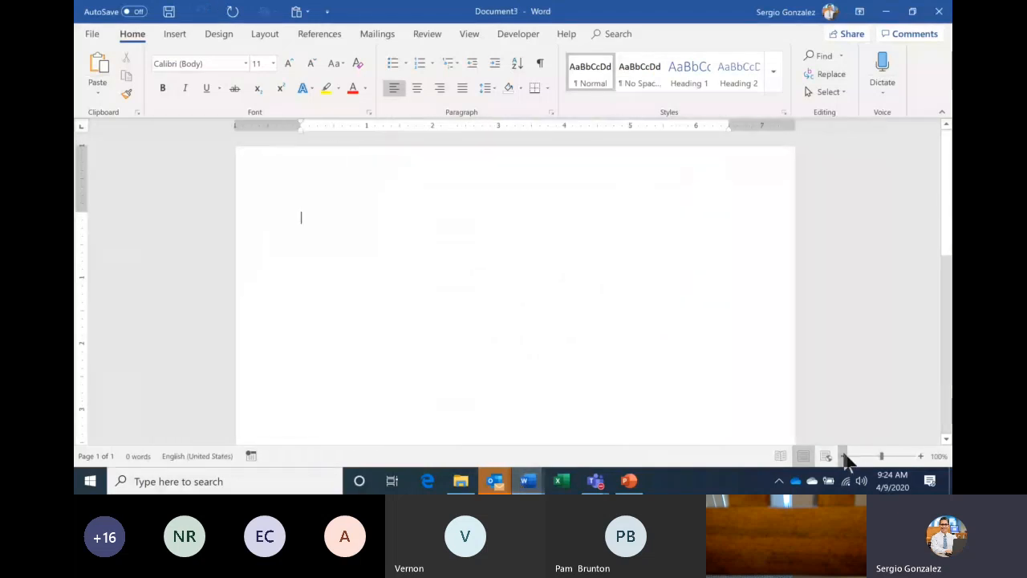
pyautogui.click(390, 36)
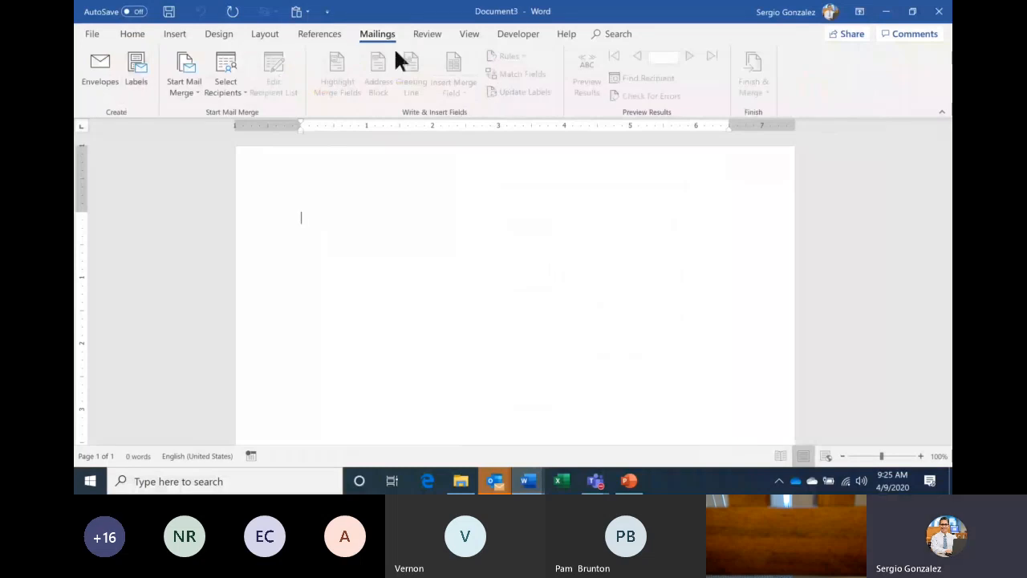
pyautogui.click(185, 86)
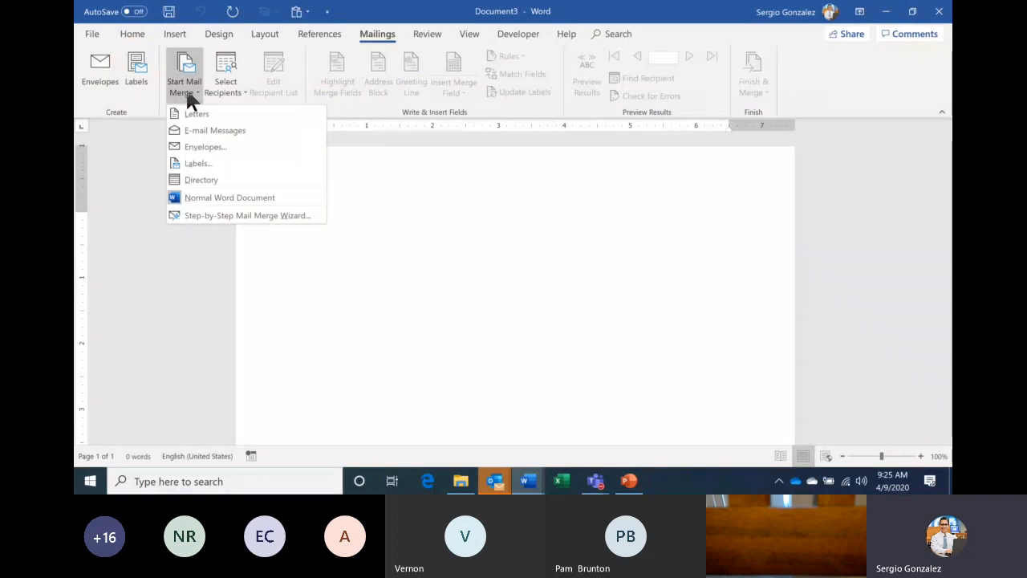
pyautogui.click(240, 161)
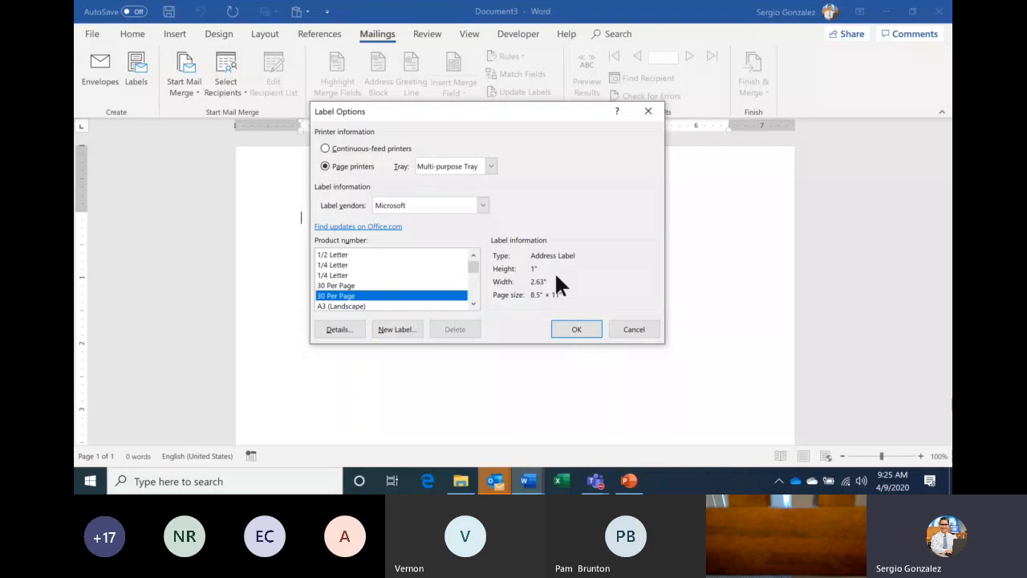
pyautogui.click(576, 329)
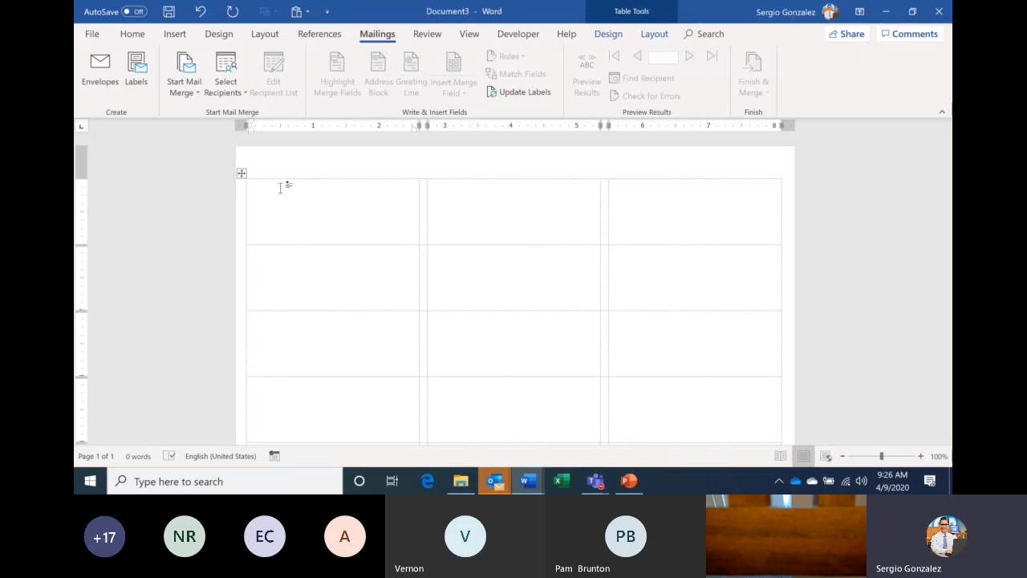
# - Use the Tolano Environmental Consulting$ sheet of the Desktop's TEC Employee List - Student as recipients
pyautogui.click(242, 92)
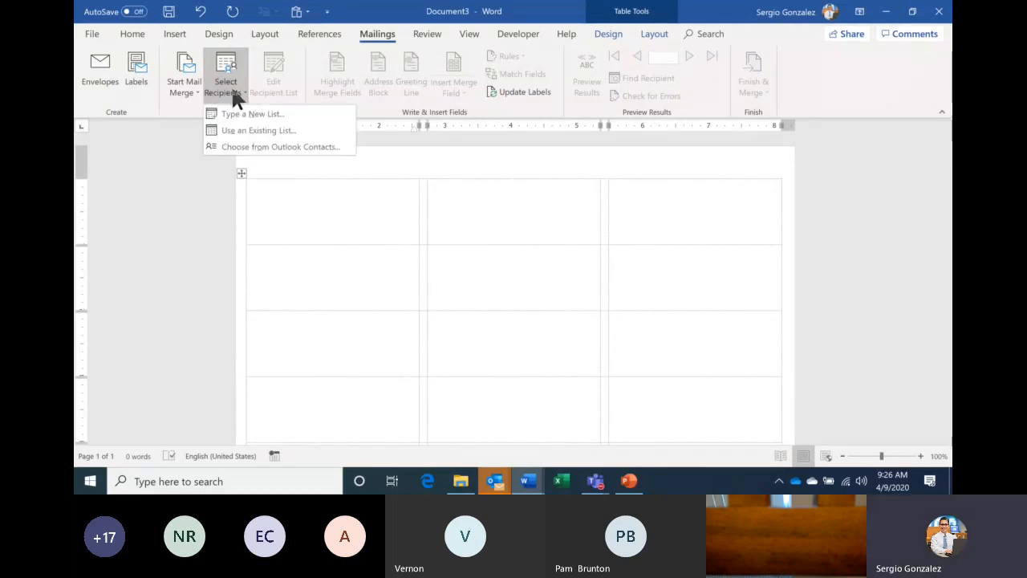
pyautogui.click(282, 134)
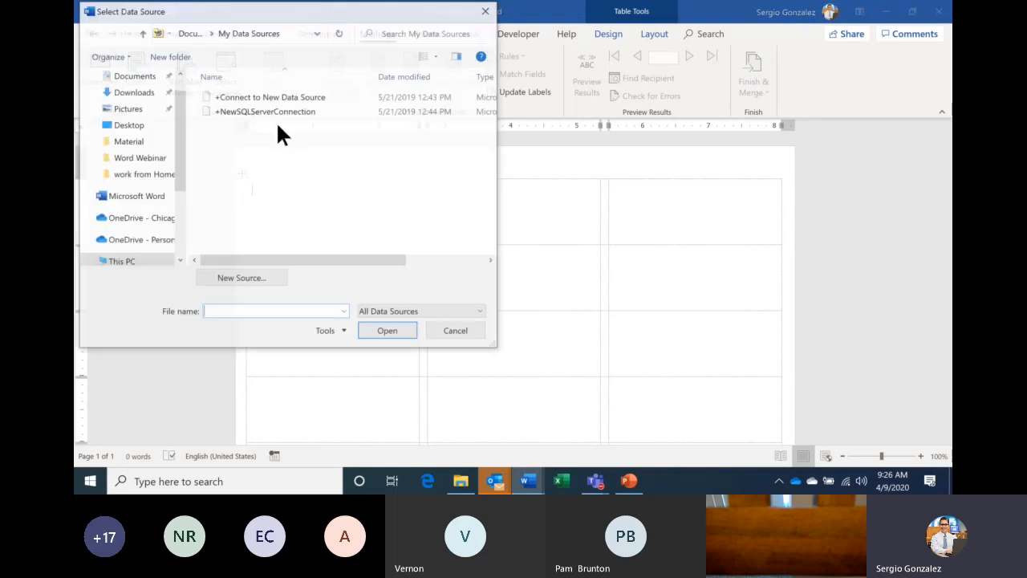
pyautogui.moveTo(273, 18); pyautogui.dragTo(442, 67)
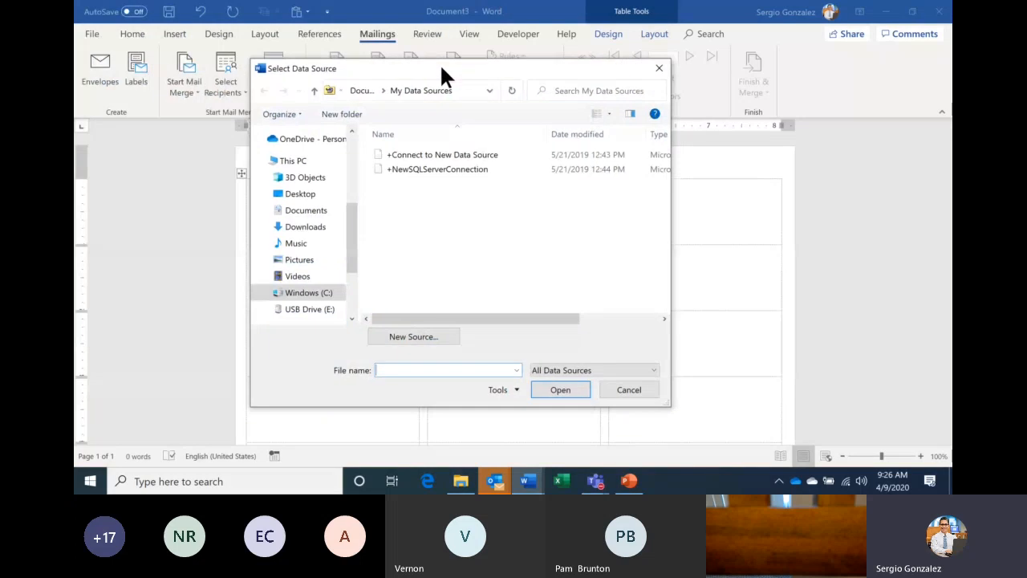
pyautogui.click(301, 195)
pyautogui.click(440, 304)
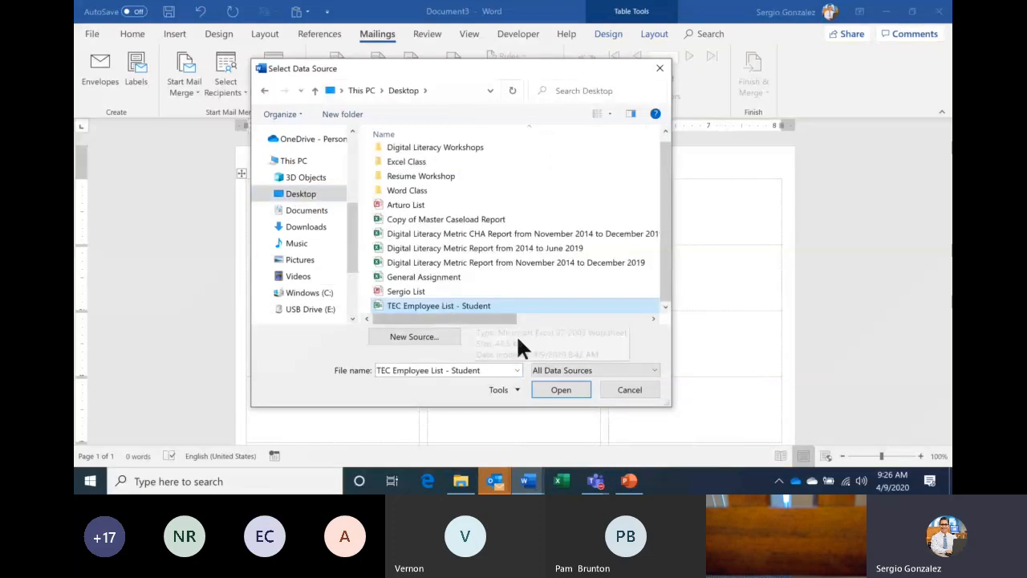
pyautogui.click(548, 383)
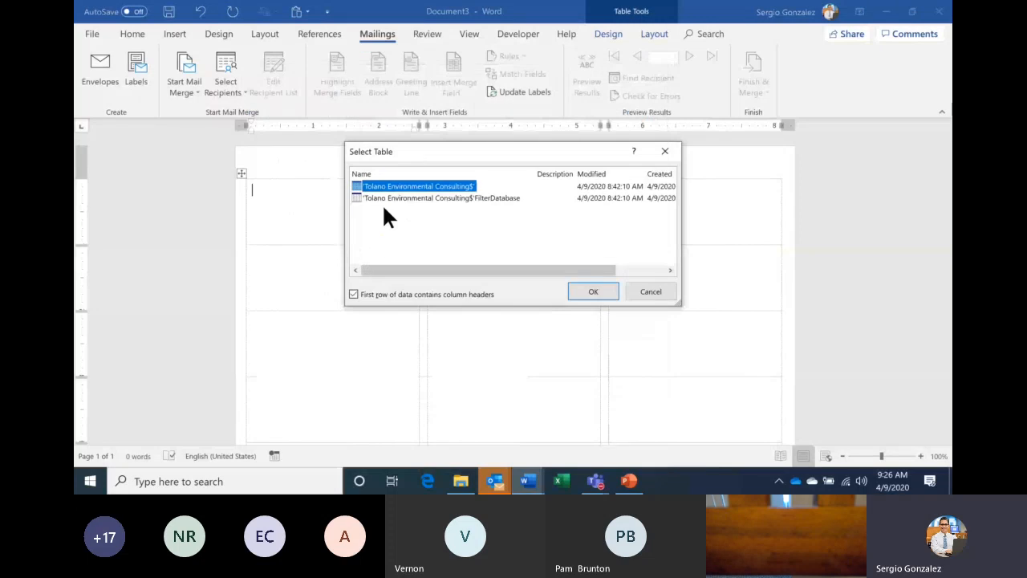
pyautogui.click(592, 291)
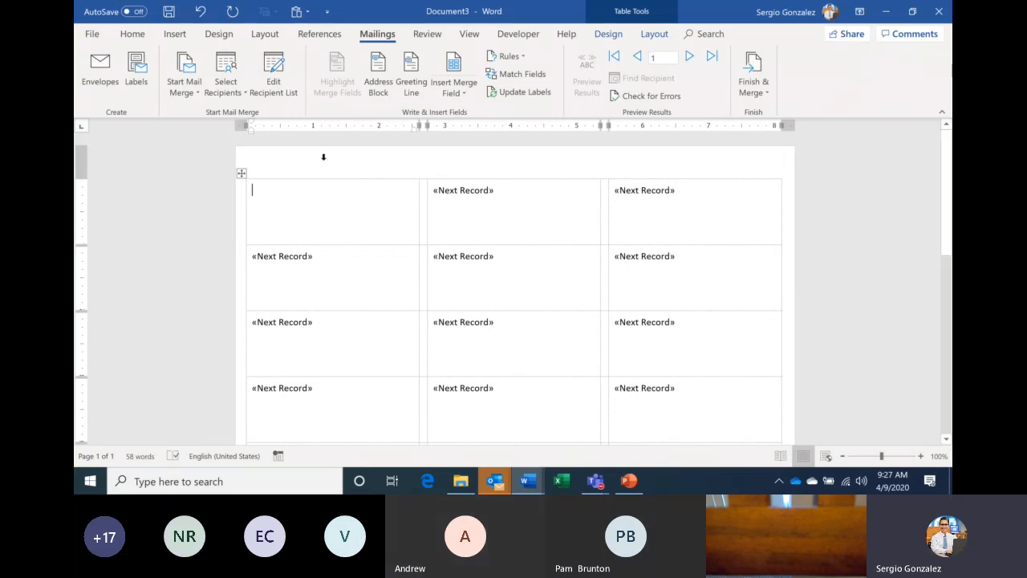
# - Insert «Last_Name» and «First_Name» on the first label's top line
pyautogui.click(461, 95)
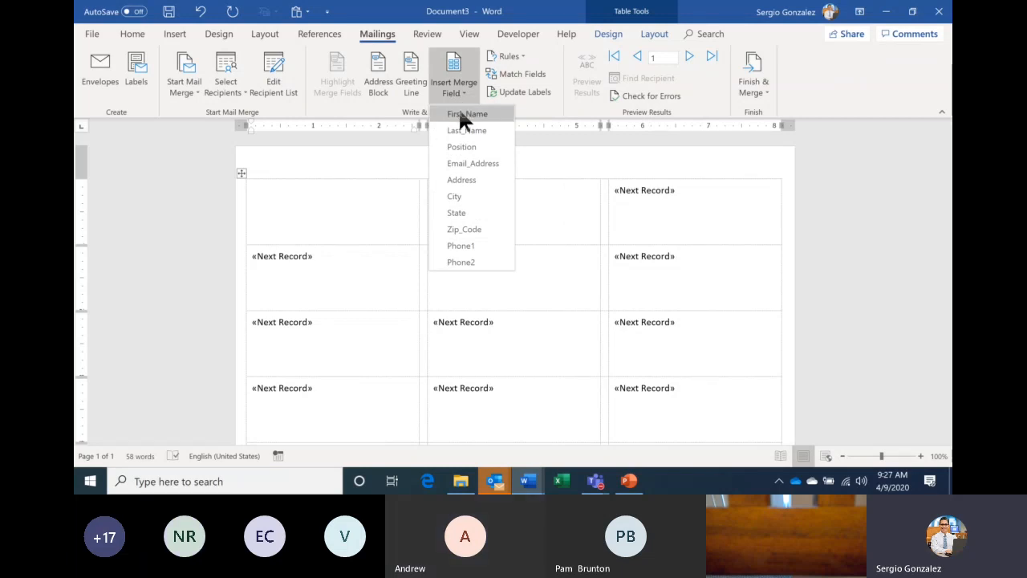
pyautogui.click(479, 137)
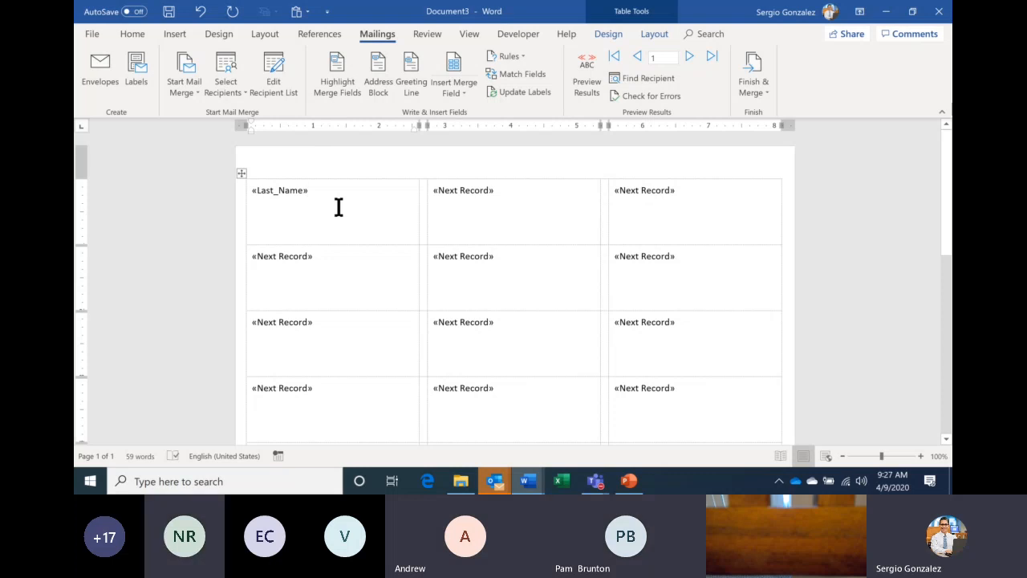
pyautogui.click(448, 90)
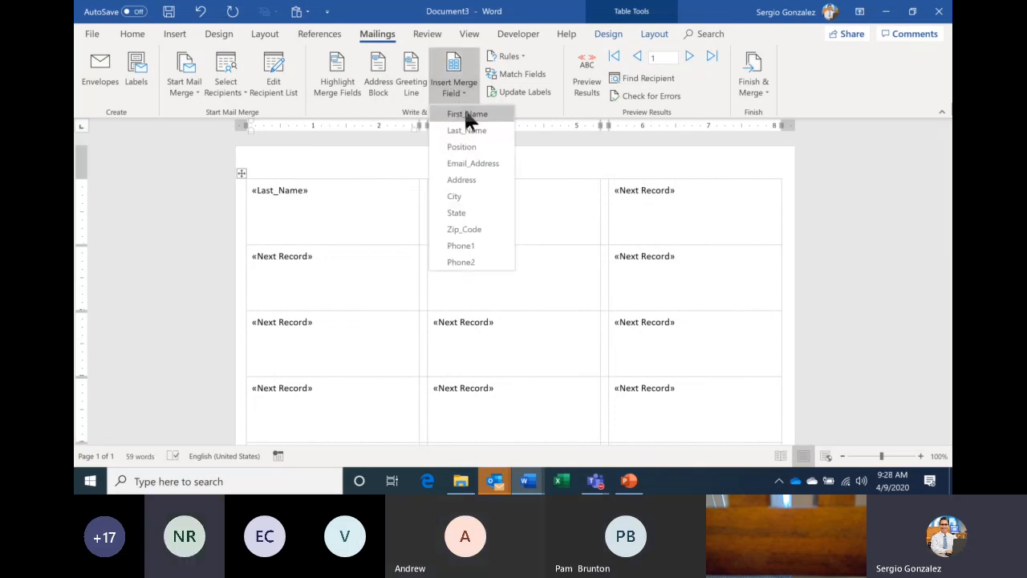
pyautogui.click(467, 115)
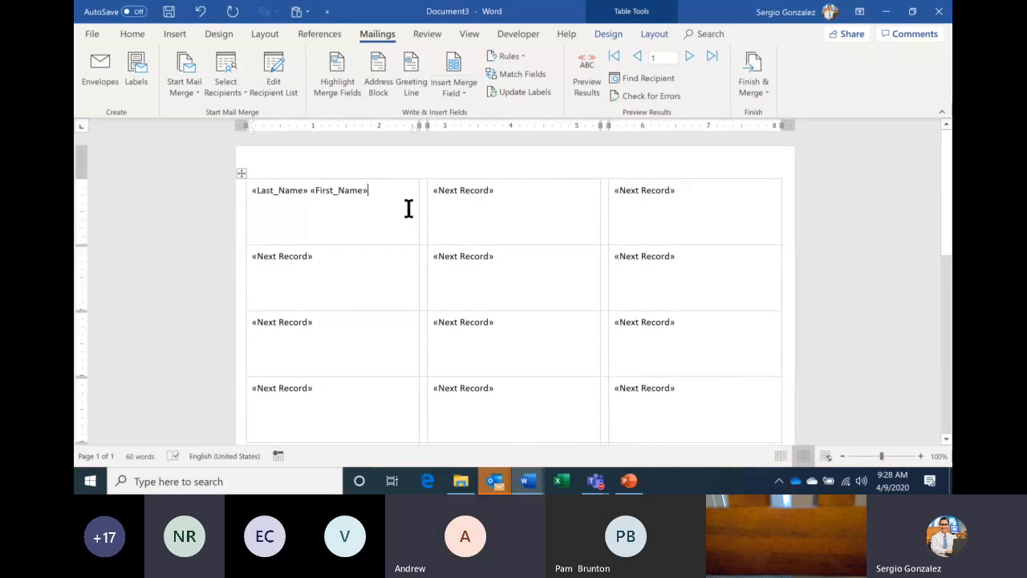
# - Add «Address» on line two and «City» «State» «Zip_Code» on line three
pyautogui.press('Return')
pyautogui.click(465, 95)
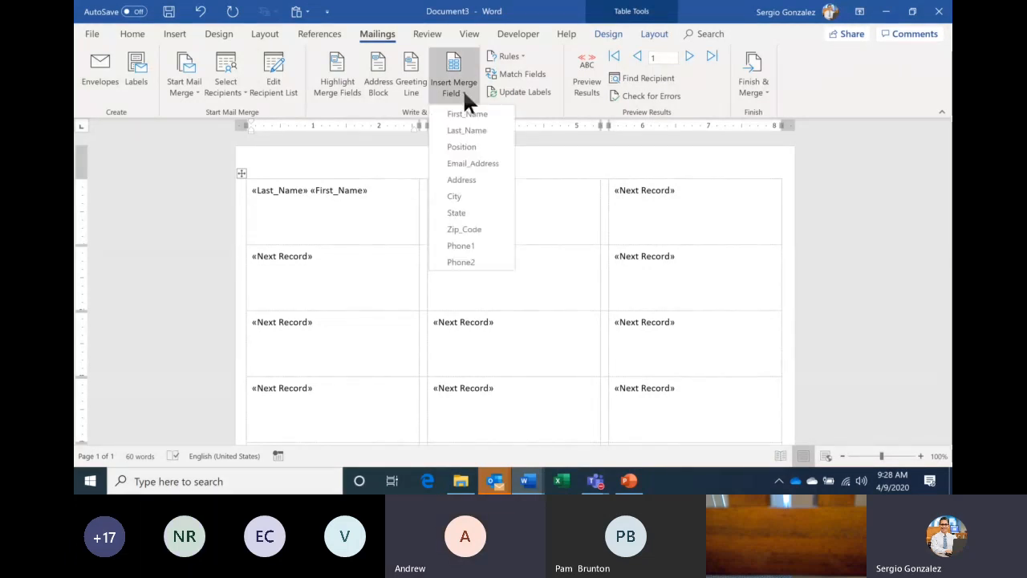
pyautogui.click(464, 178)
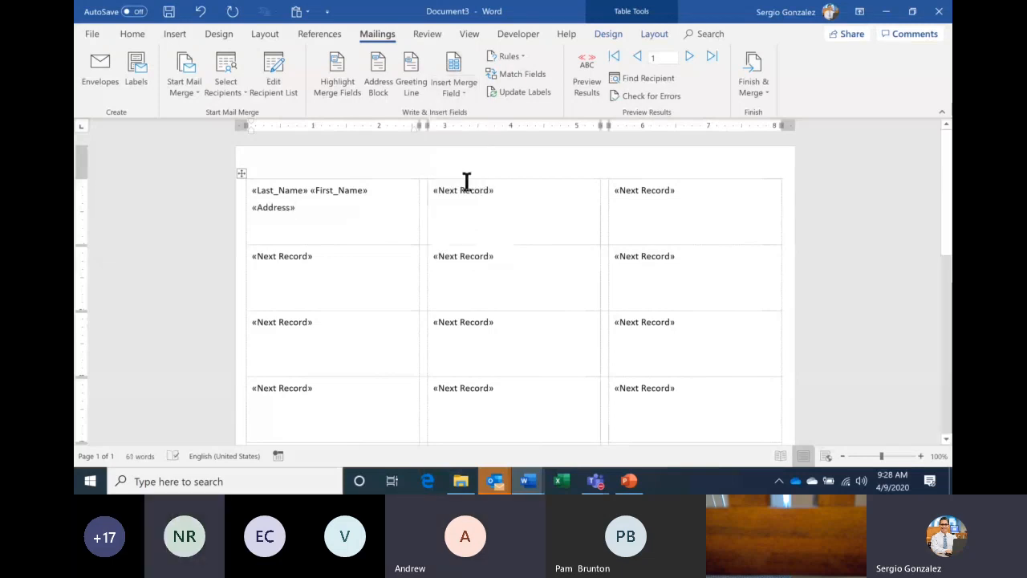
pyautogui.press('Return')
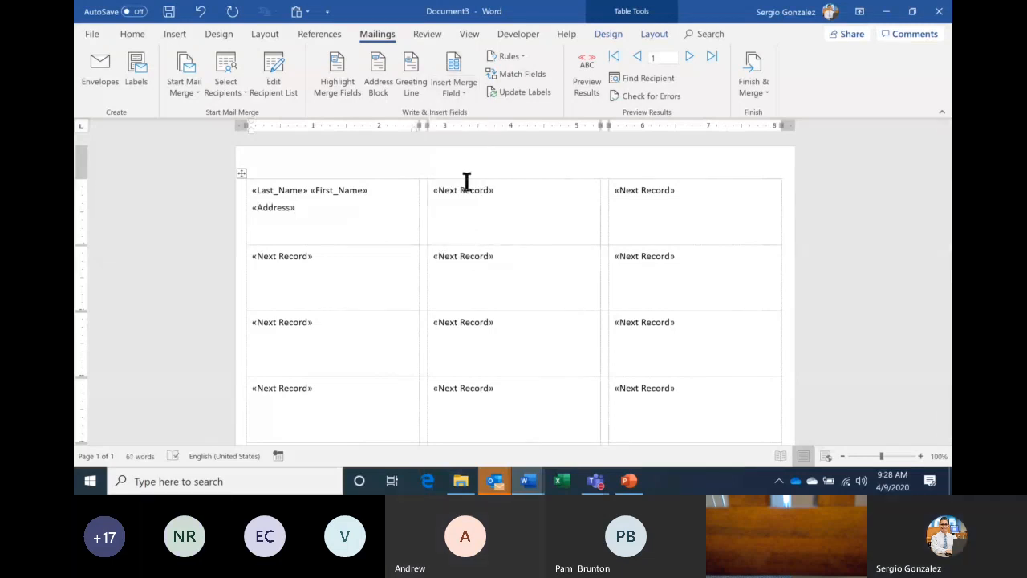
pyautogui.click(459, 82)
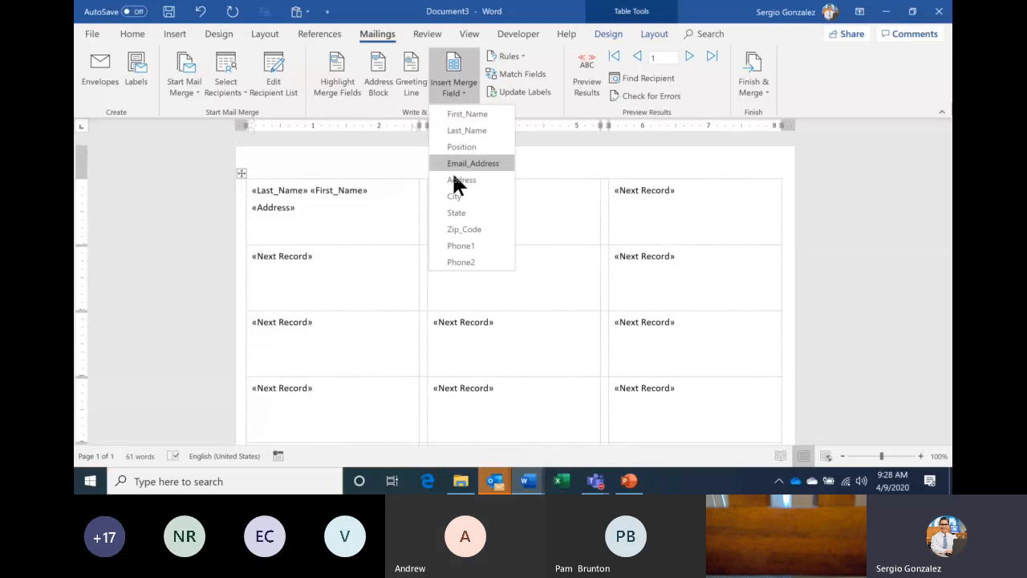
pyautogui.click(455, 197)
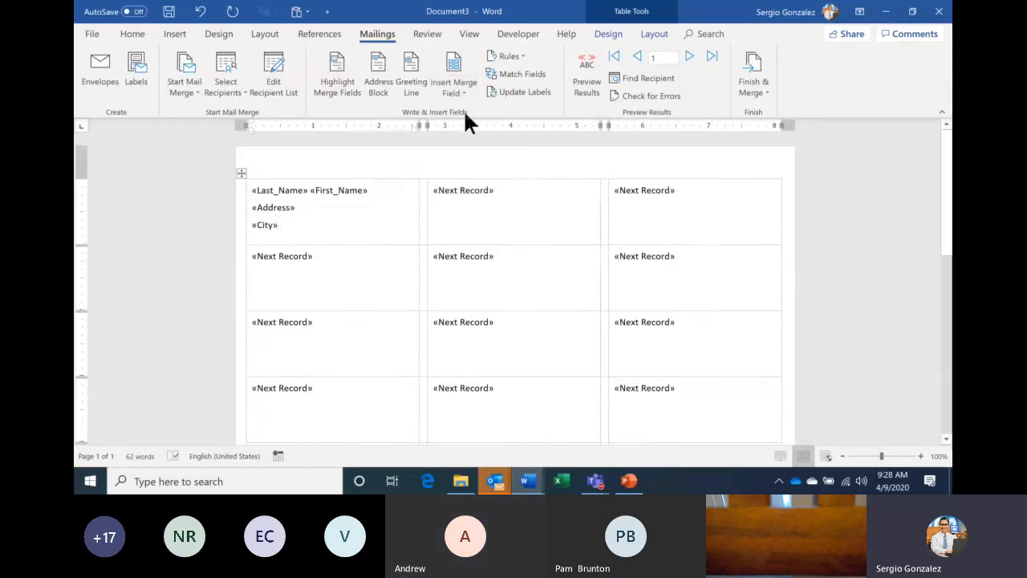
pyautogui.click(459, 87)
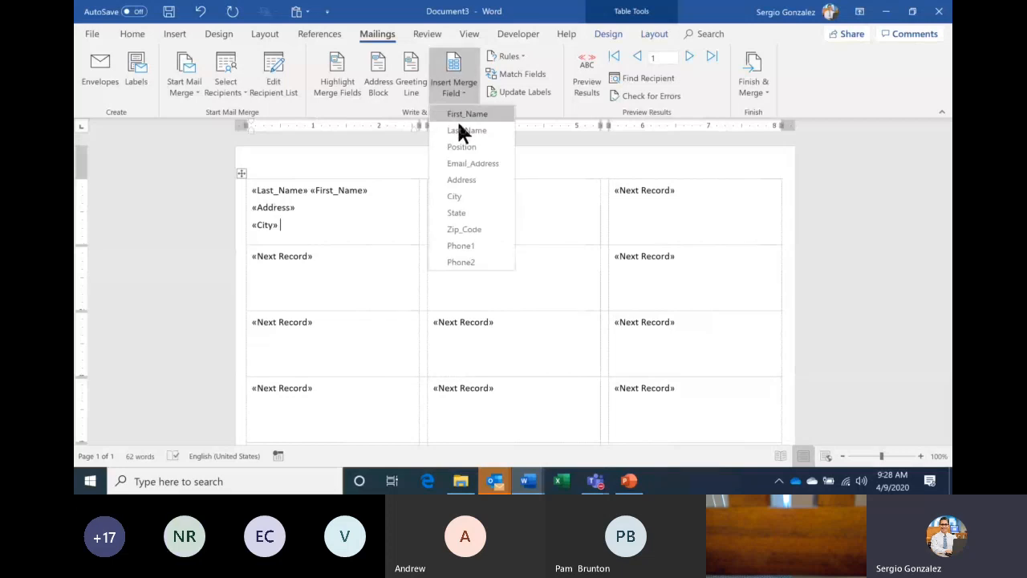
pyautogui.click(464, 213)
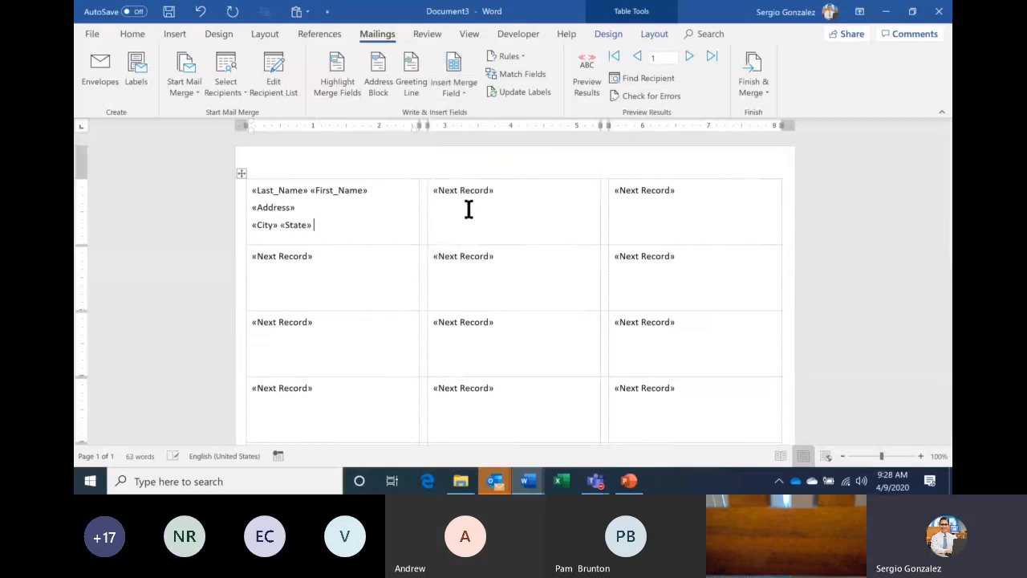
pyautogui.click(459, 93)
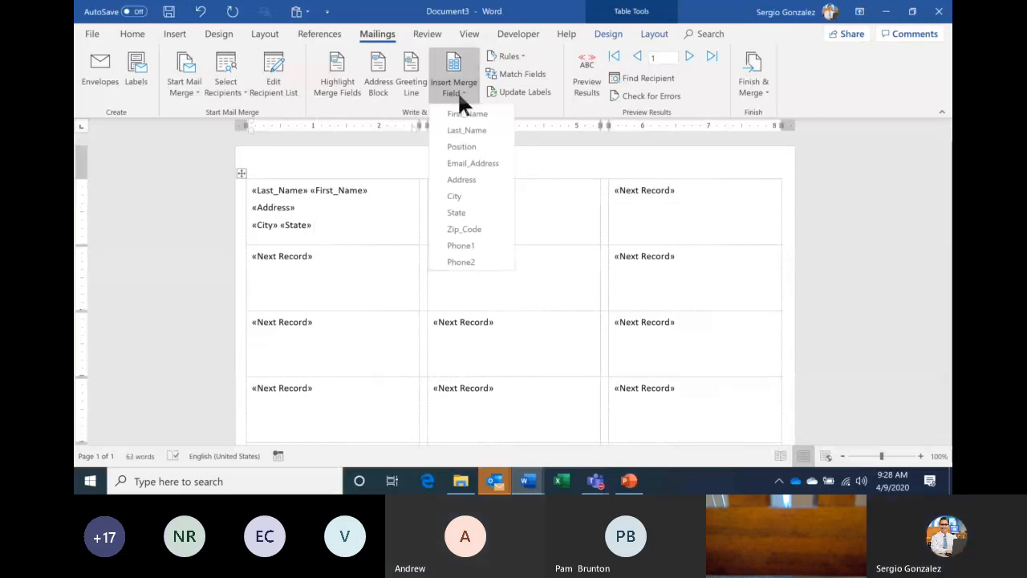
pyautogui.click(470, 229)
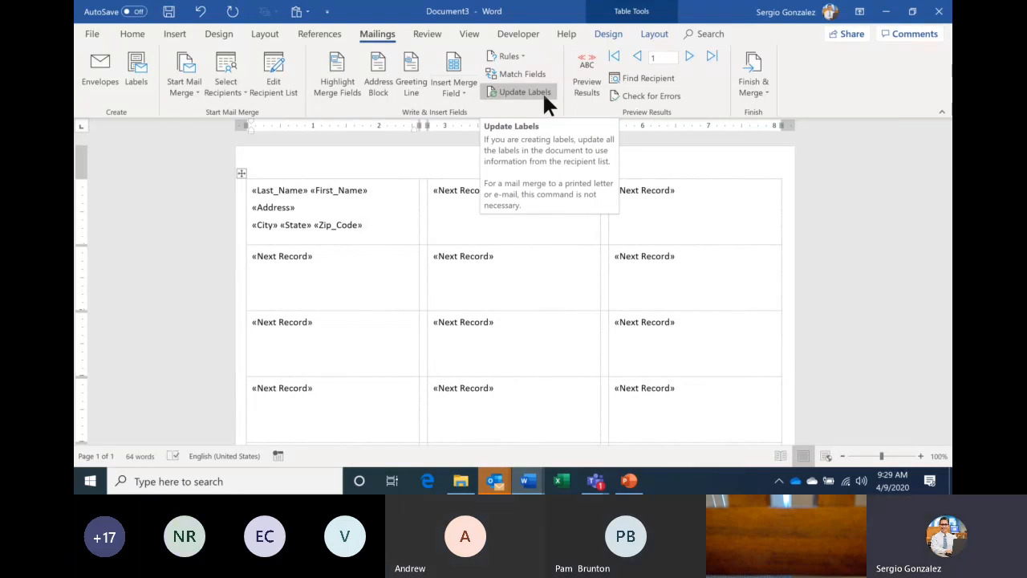
# - Briefly preview recipient data, then use Update Labels to copy the first label's fields to all labels
pyautogui.click(585, 87)
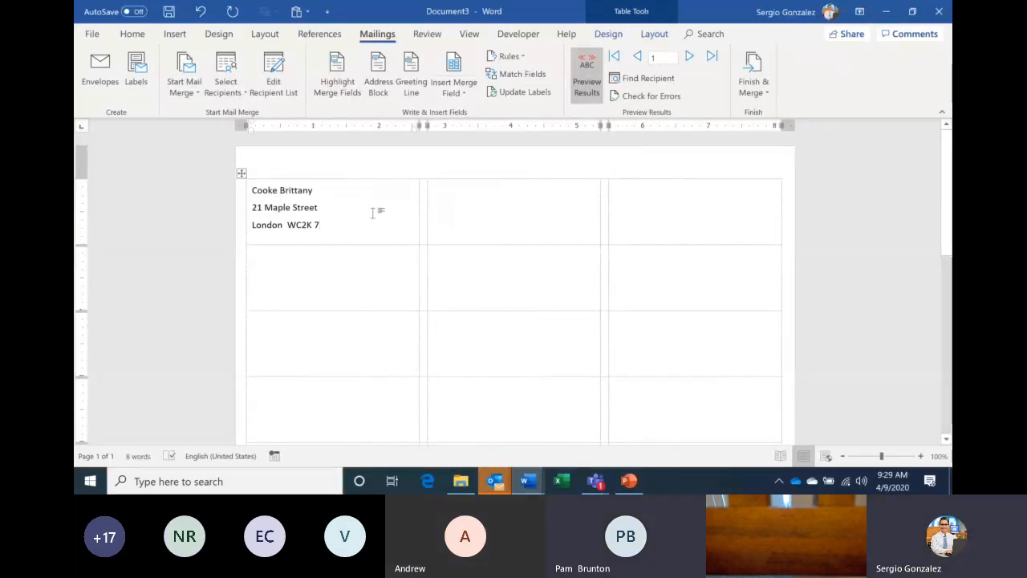
pyautogui.click(583, 87)
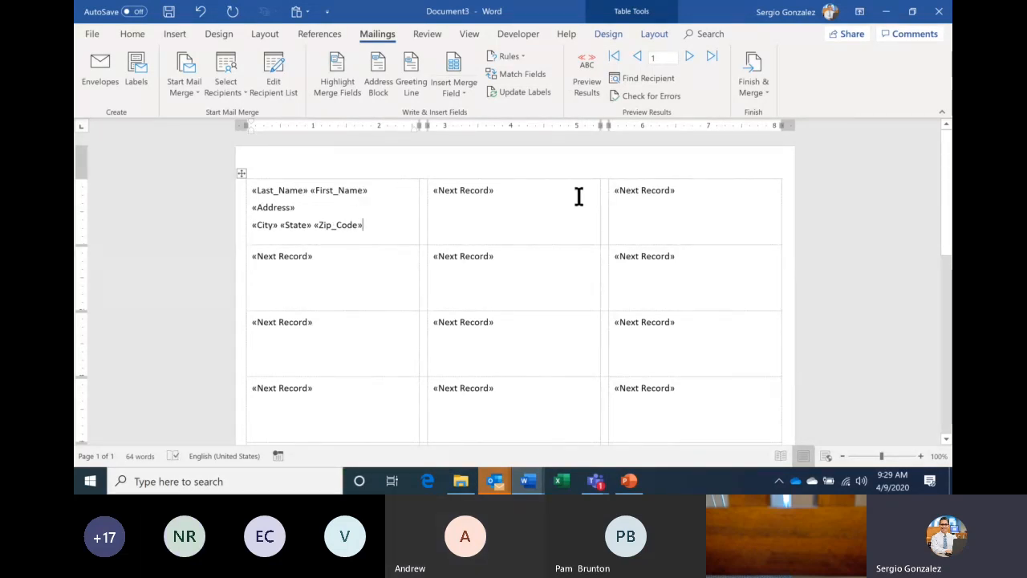
pyautogui.click(504, 101)
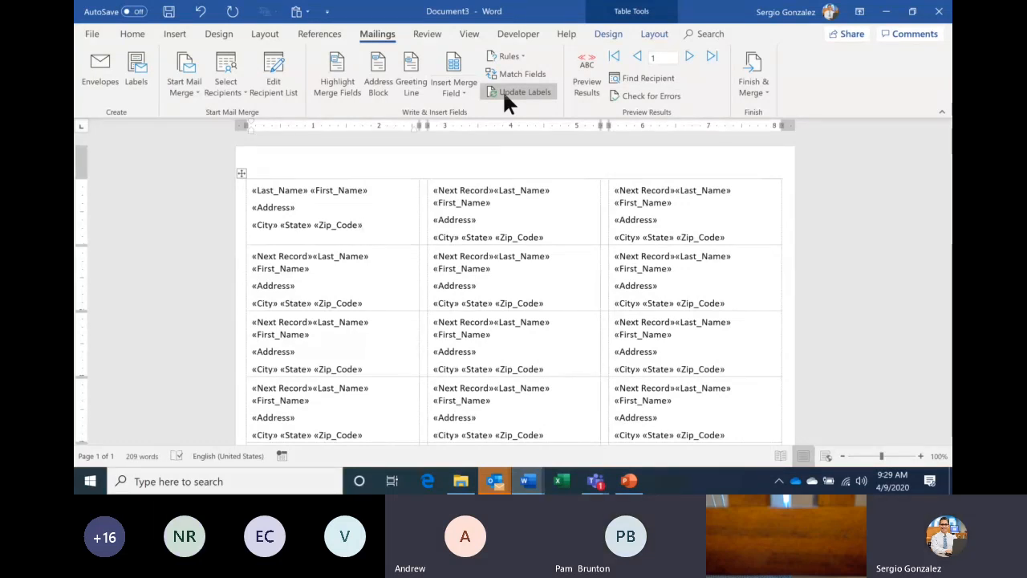
# - Glance at the Teams meeting and return to the Document3 label sheet
pyautogui.moveTo(595, 481)
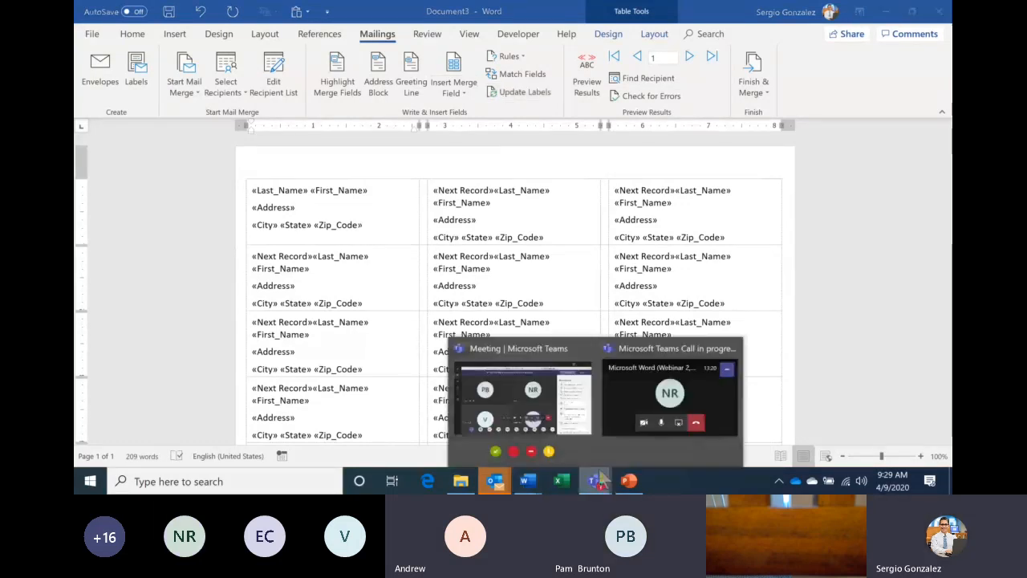
pyautogui.click(558, 428)
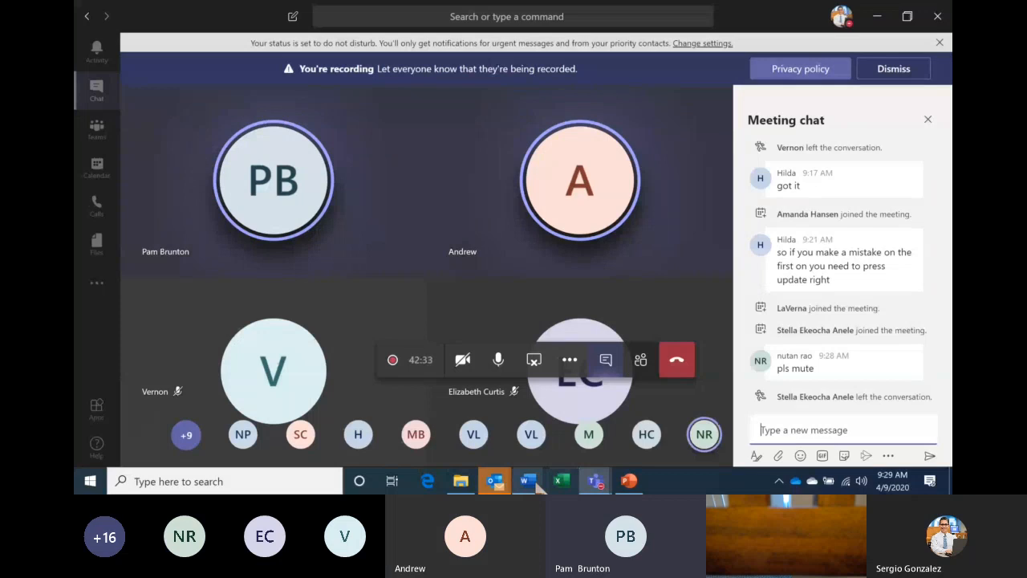
pyautogui.moveTo(531, 483)
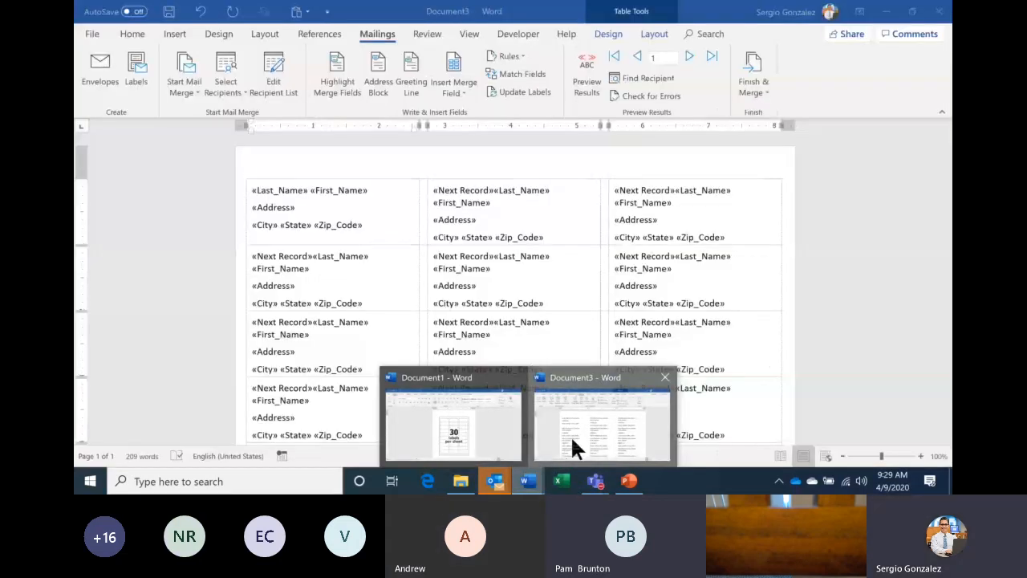
pyautogui.click(570, 435)
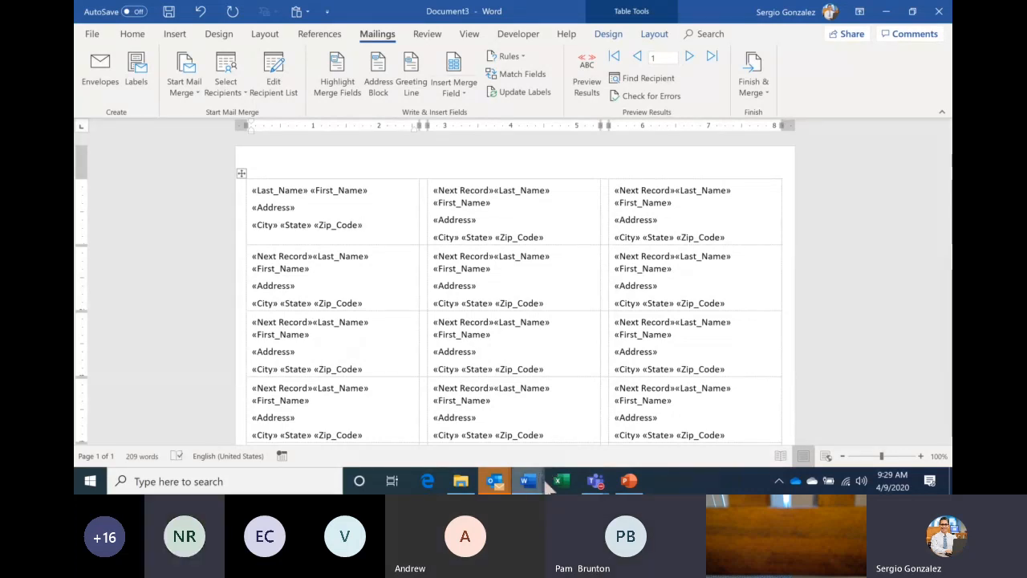
# - Mute all Teams meeting participants, then bring Document3 back to the front
pyautogui.click(594, 481)
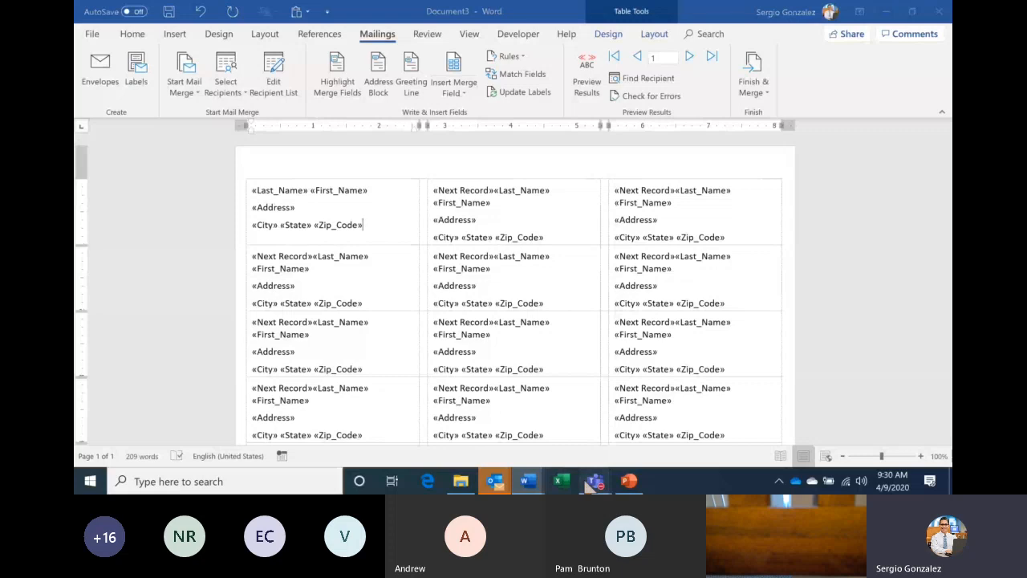
pyautogui.click(559, 423)
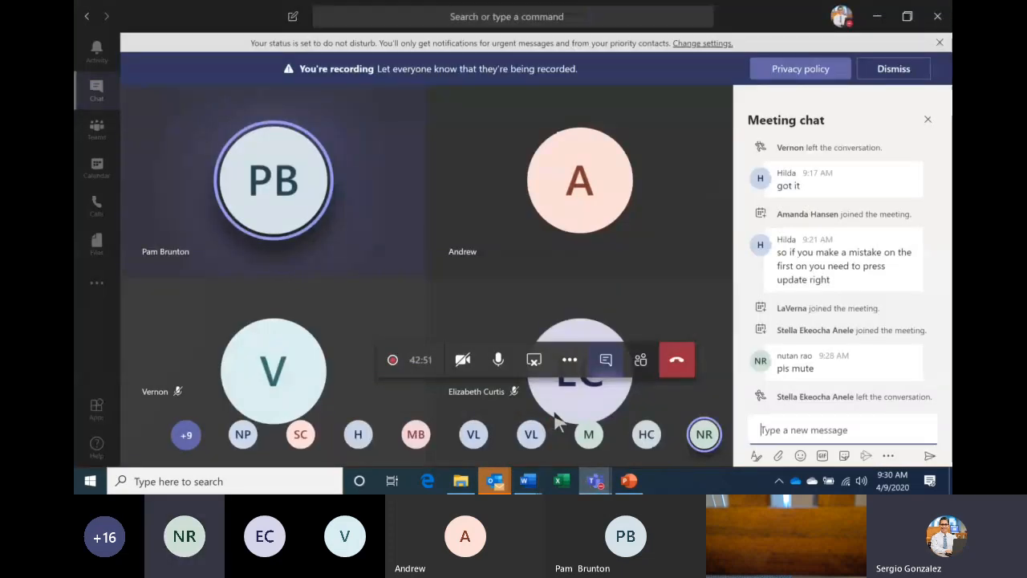
pyautogui.click(643, 361)
pyautogui.click(921, 183)
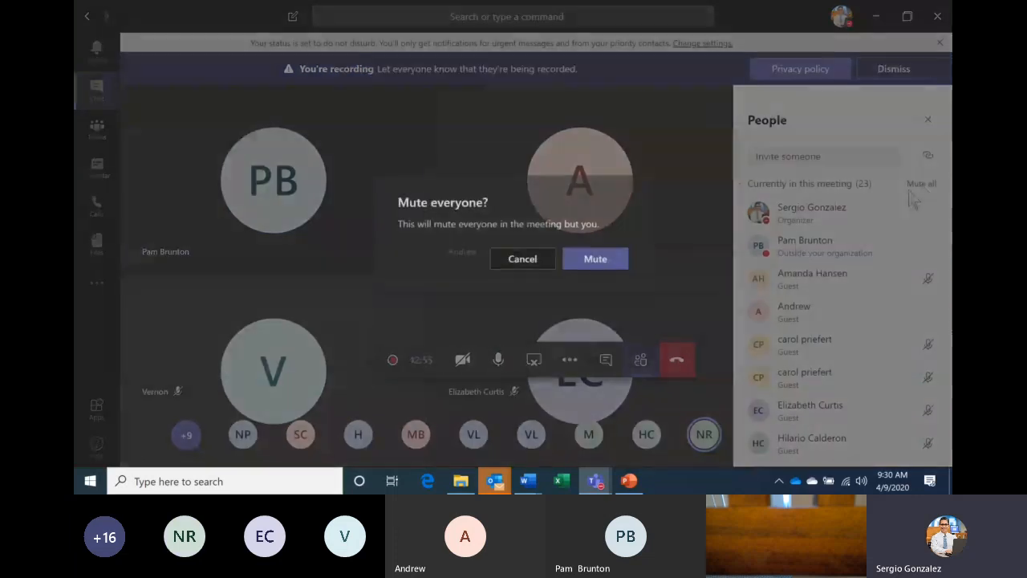
pyautogui.click(595, 263)
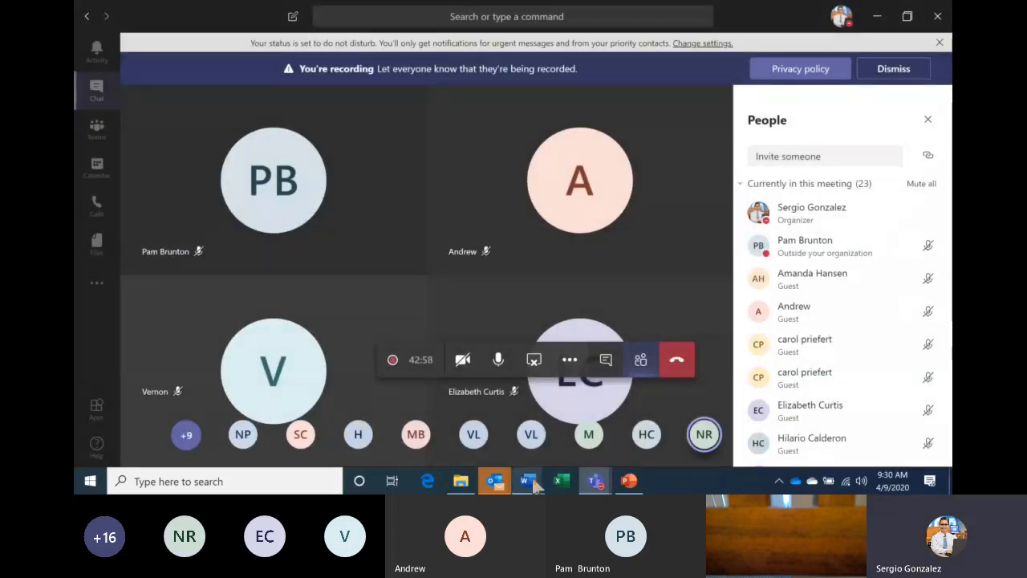
pyautogui.click(534, 480)
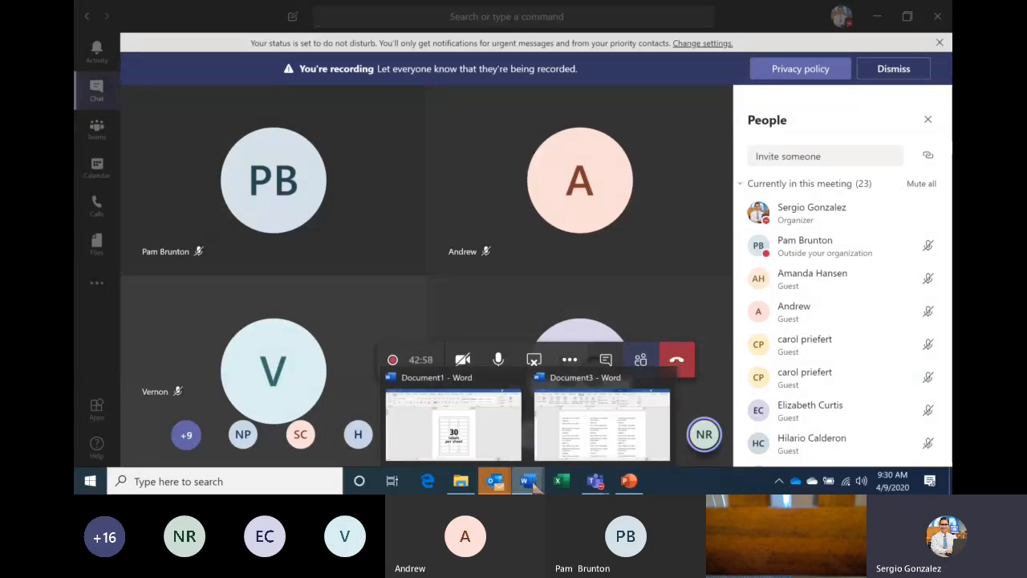
pyautogui.click(578, 434)
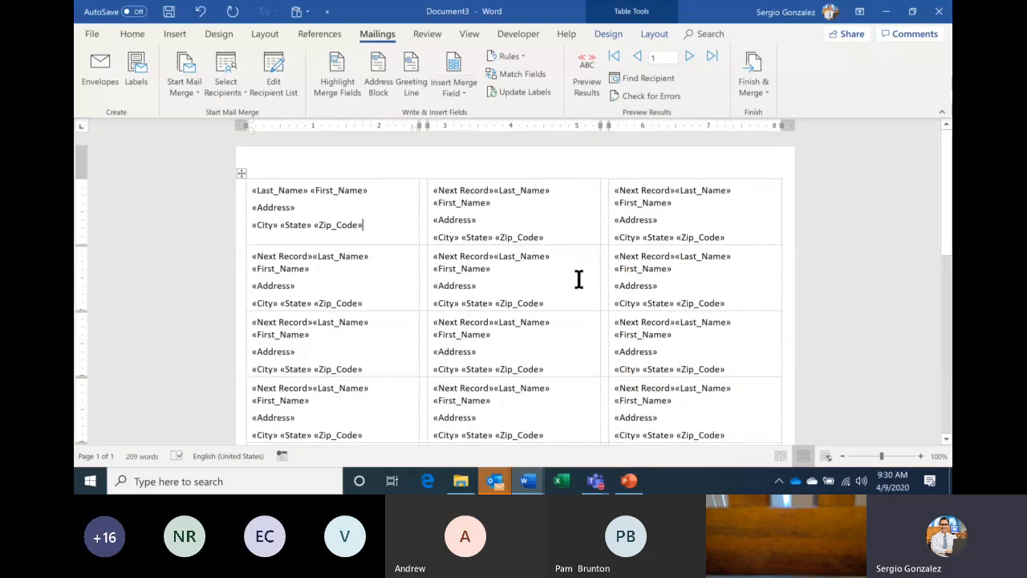
# - Toggle Preview Results repeatedly, ending with real employee names and addresses on the labels
pyautogui.click(587, 84)
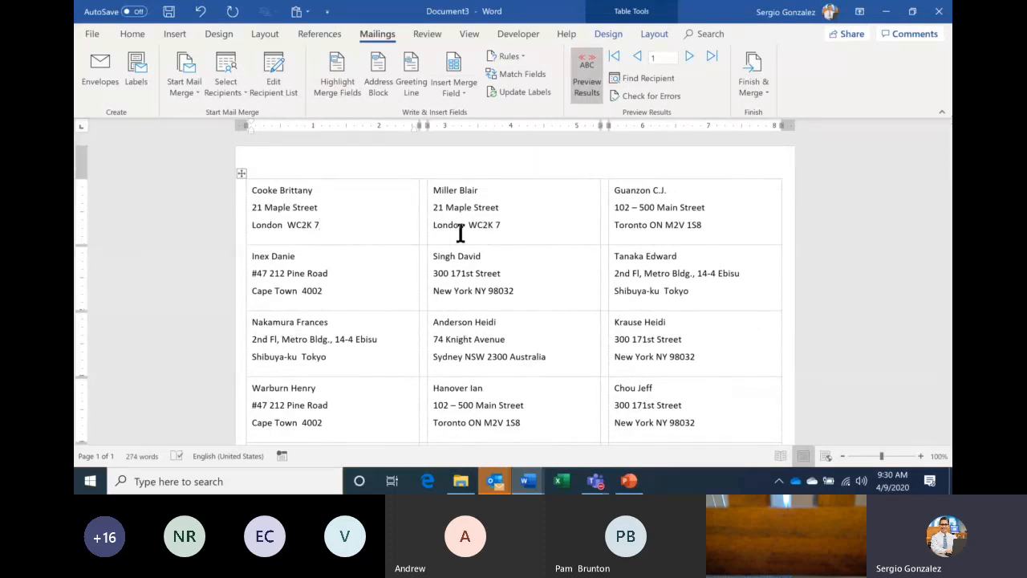
pyautogui.click(587, 87)
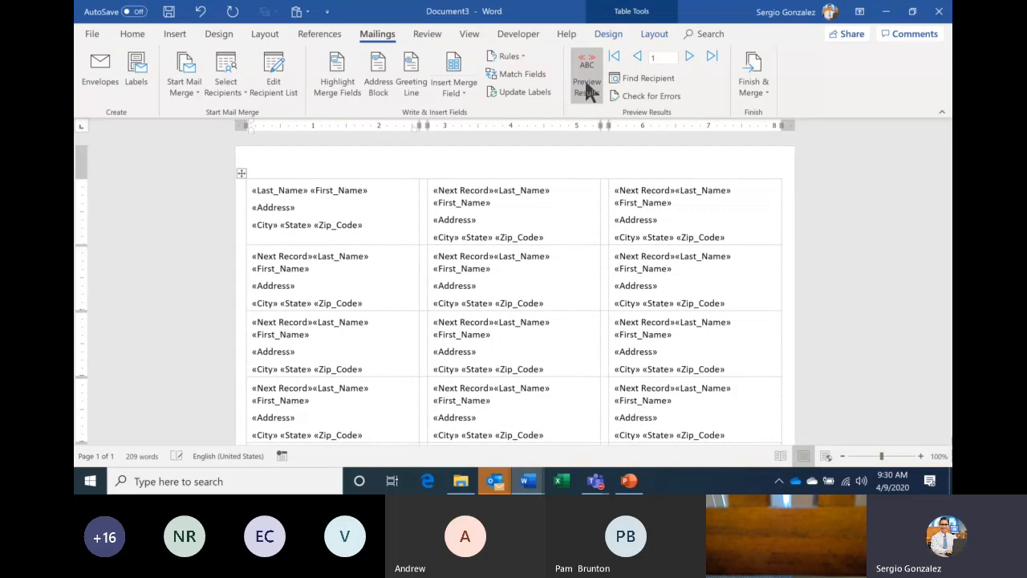
pyautogui.click(588, 90)
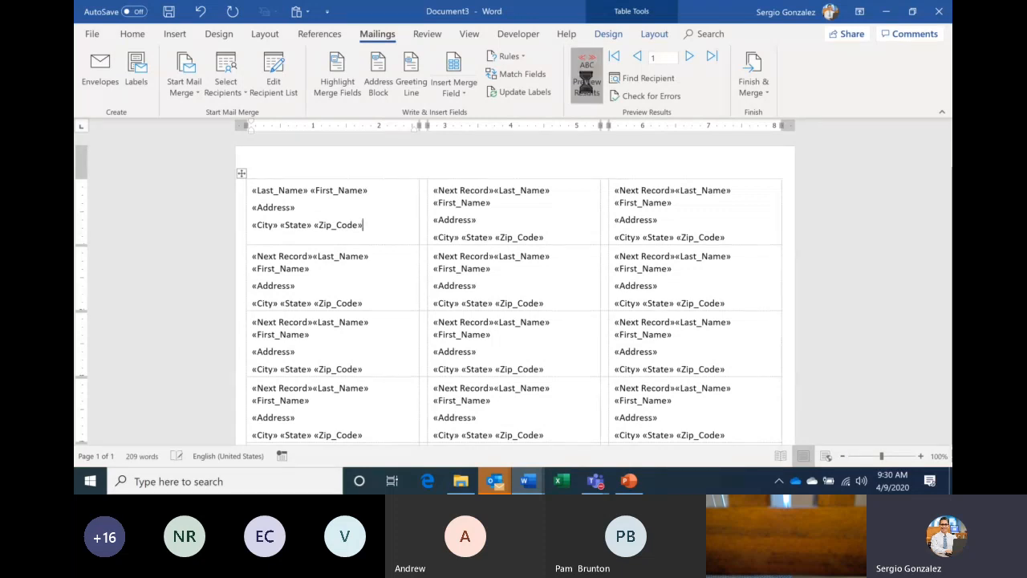
pyautogui.click(587, 90)
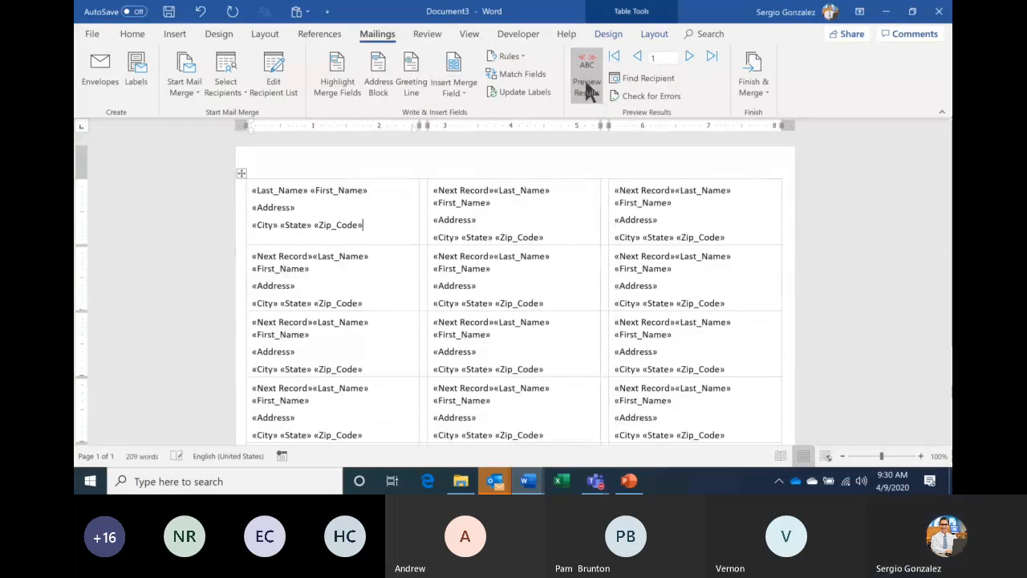
pyautogui.click(587, 90)
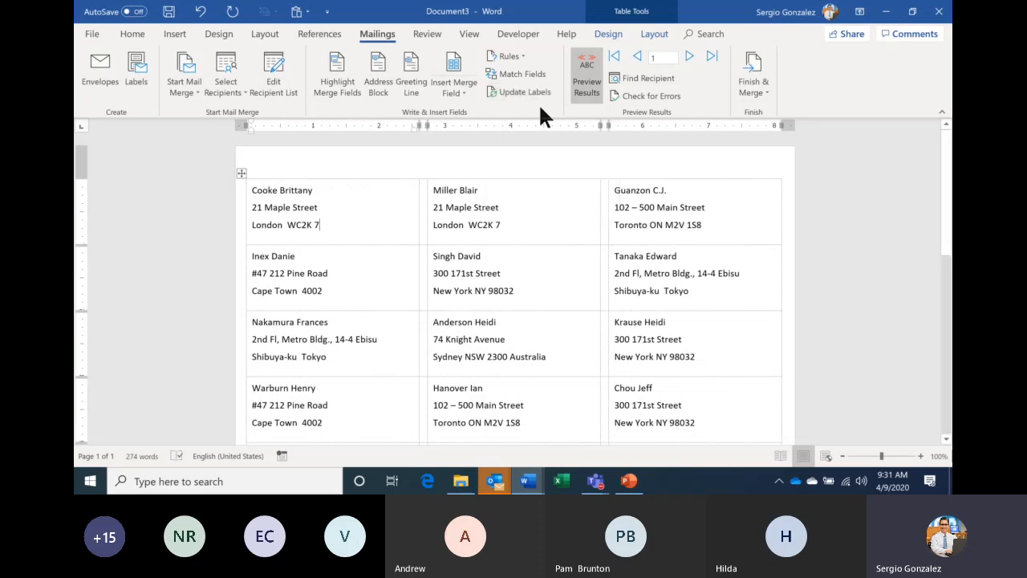
pyautogui.click(585, 90)
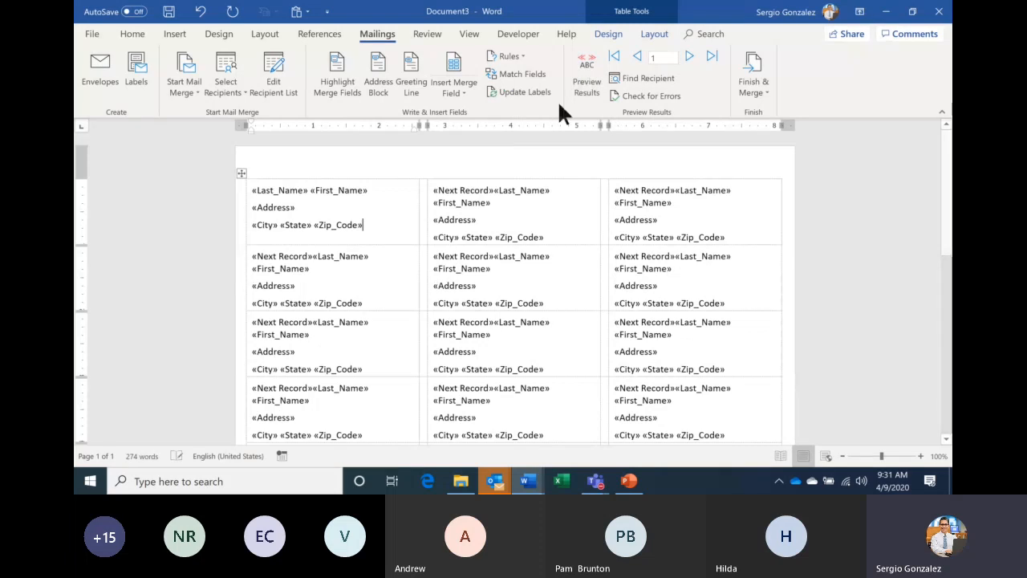
pyautogui.click(579, 81)
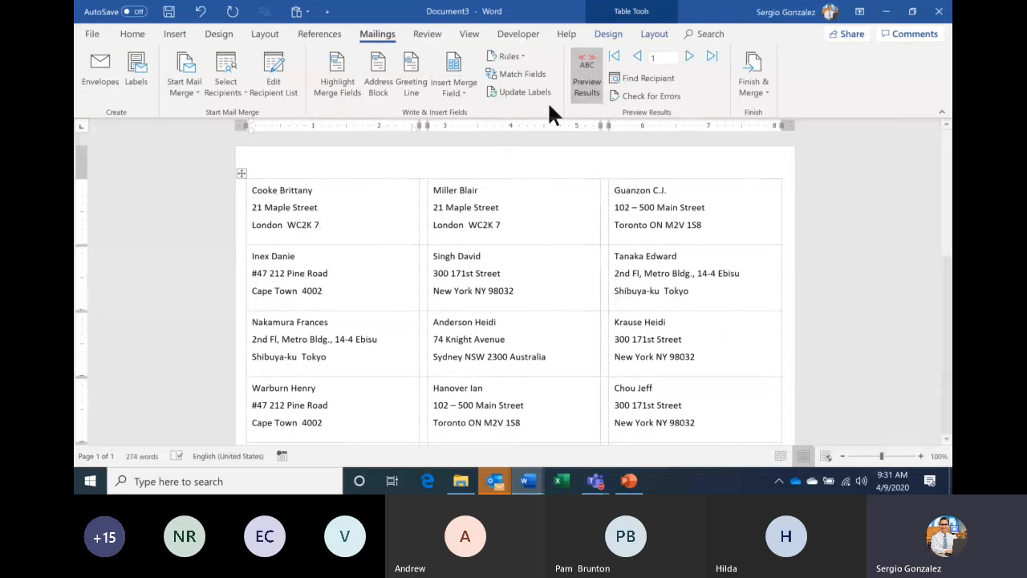
# - Make the first label's name fields bold and its «Address» field italic
pyautogui.click(588, 90)
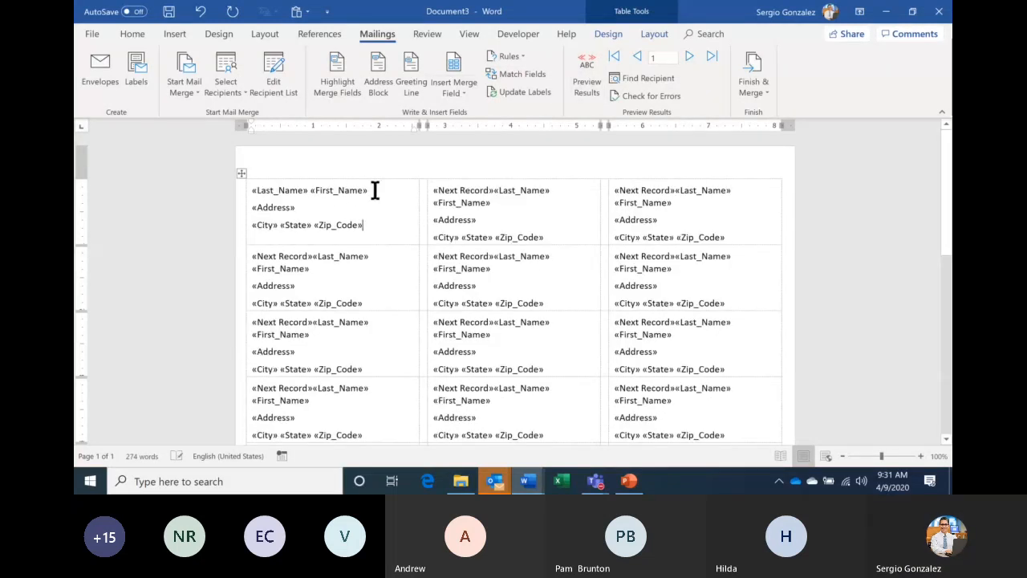
pyautogui.moveTo(374, 190); pyautogui.dragTo(253, 202)
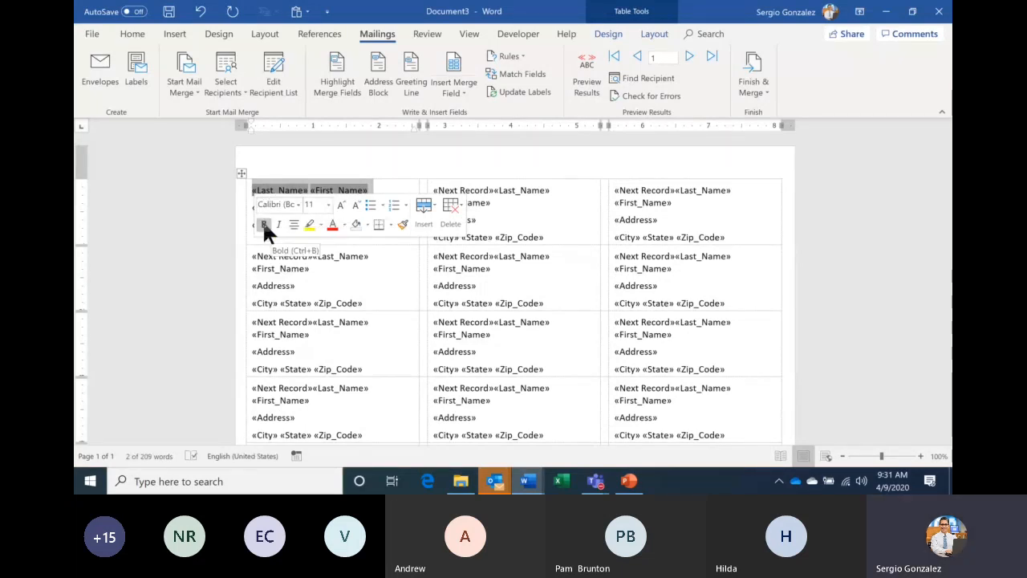
pyautogui.click(264, 225)
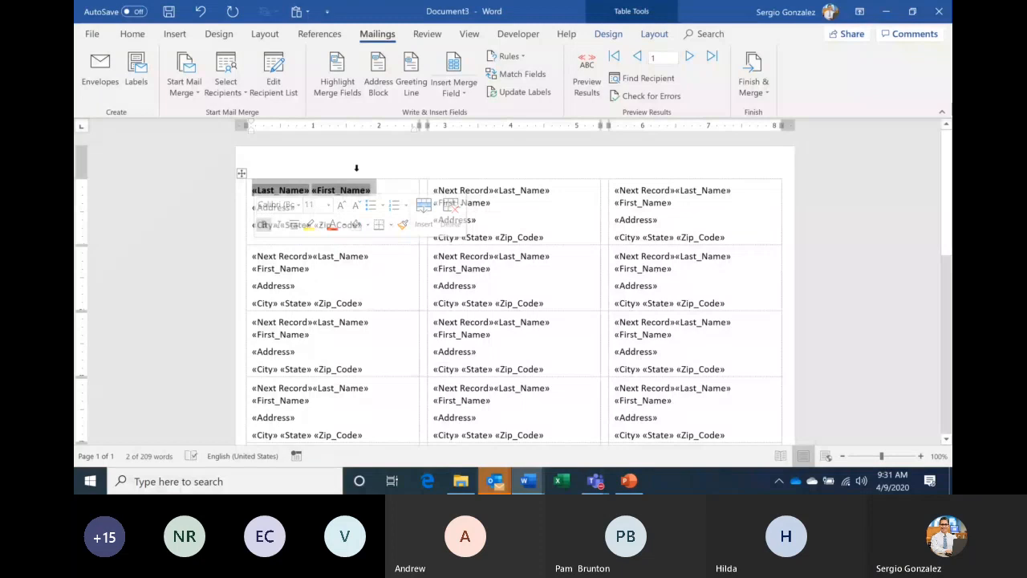
pyautogui.click(398, 191)
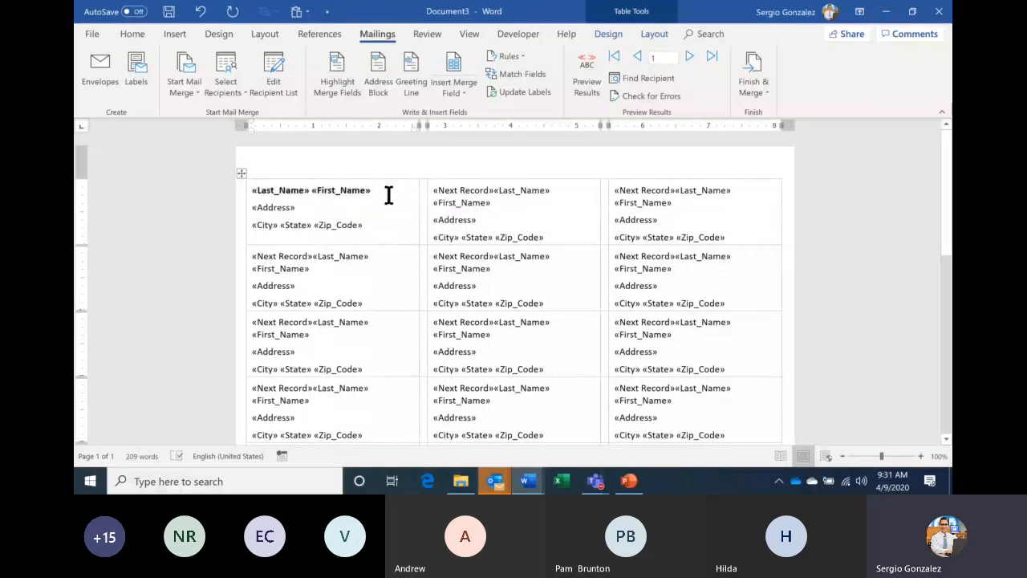
pyautogui.doubleClick(298, 208)
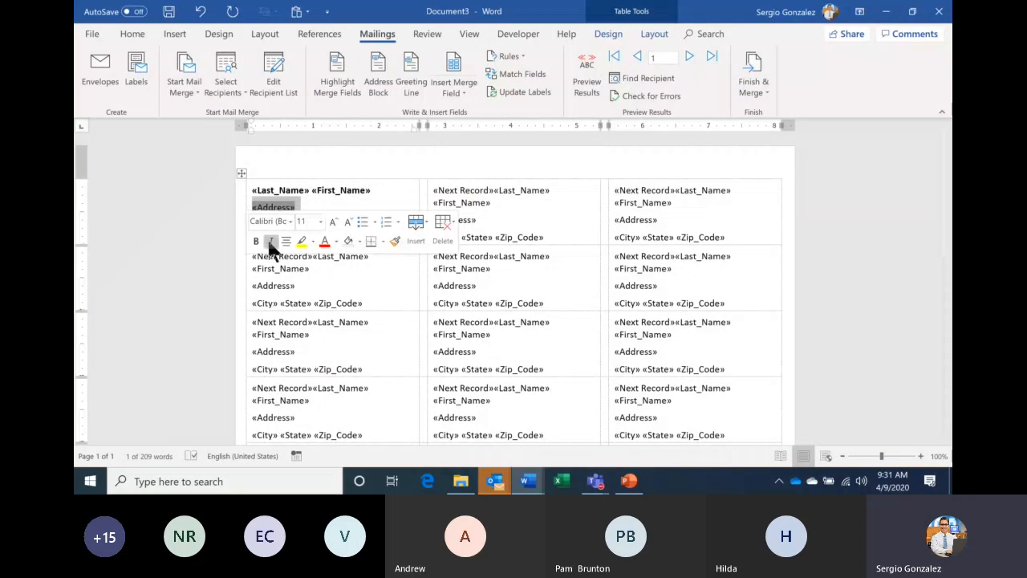
pyautogui.click(271, 242)
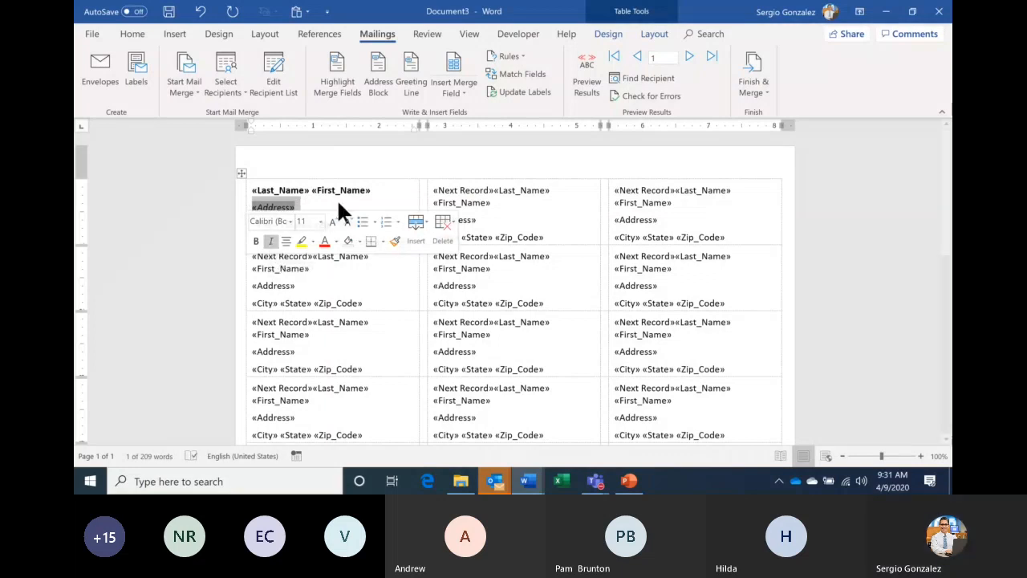
pyautogui.click(386, 190)
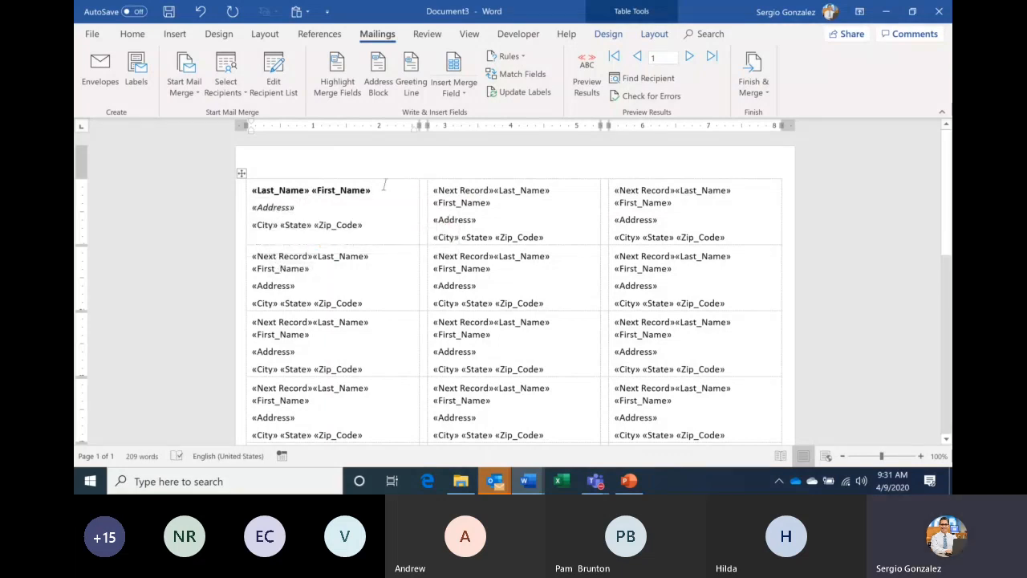
# - Set the name line to Georgia, shrink it slightly, and preview recipient data
pyautogui.click(594, 87)
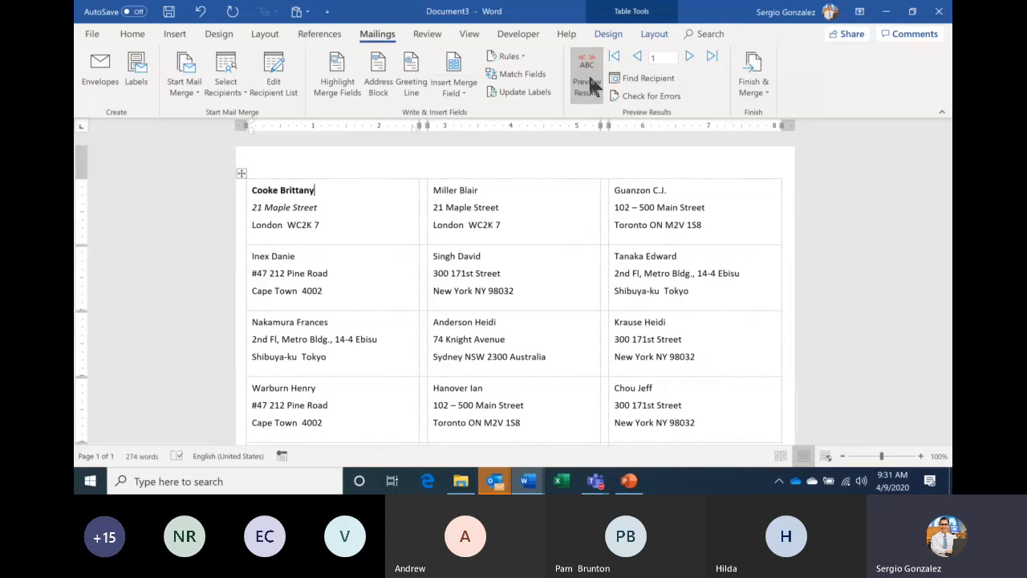
pyautogui.click(588, 83)
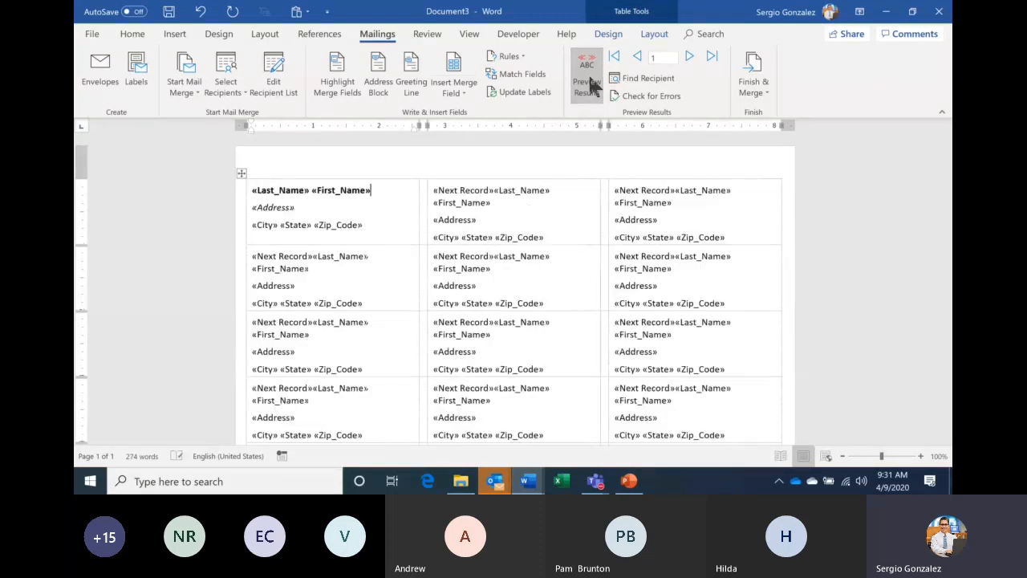
pyautogui.click(335, 193)
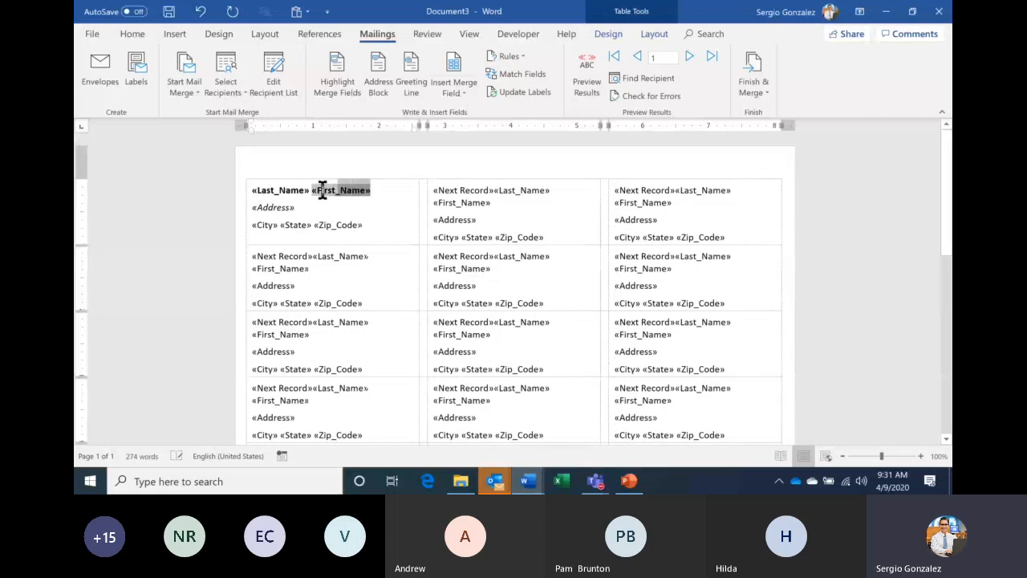
pyautogui.moveTo(318, 185); pyautogui.dragTo(265, 186)
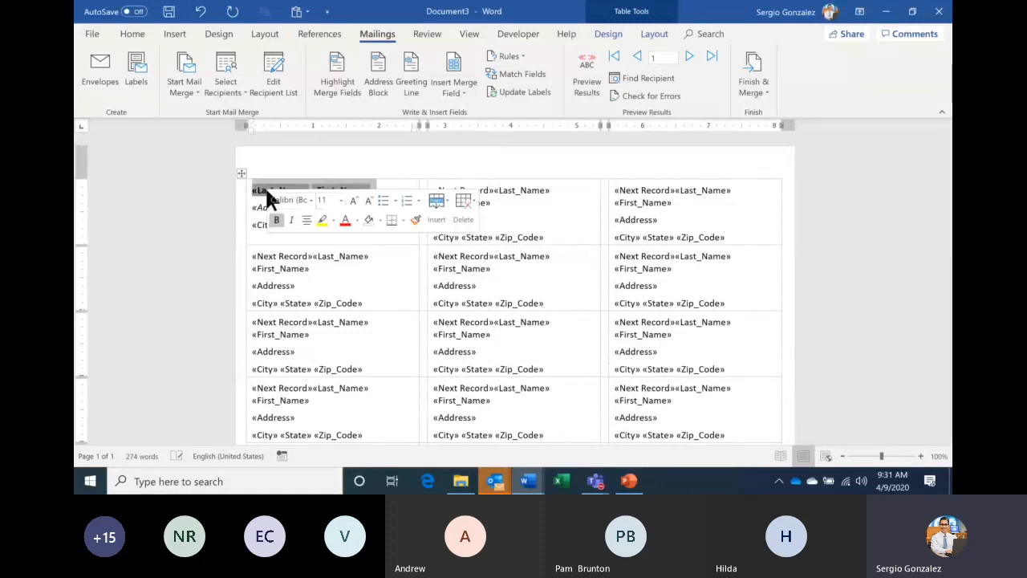
pyautogui.click(312, 200)
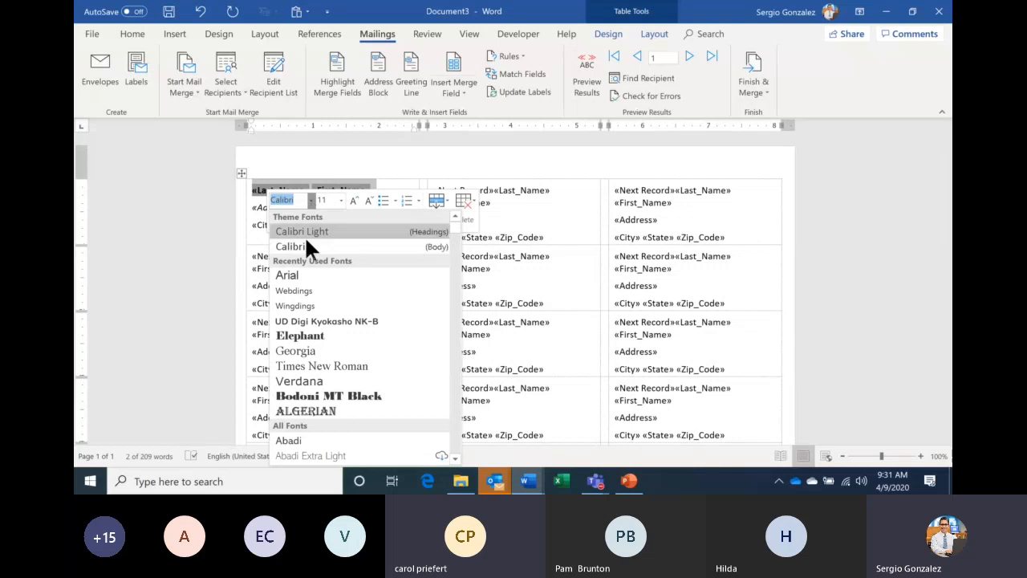
pyautogui.click(319, 350)
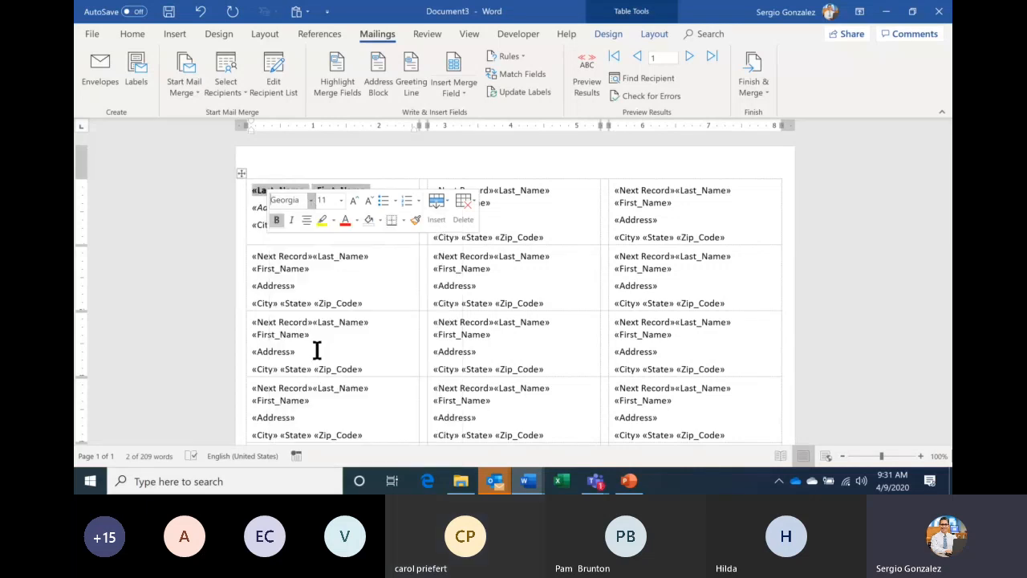
pyautogui.click(367, 199)
pyautogui.click(383, 264)
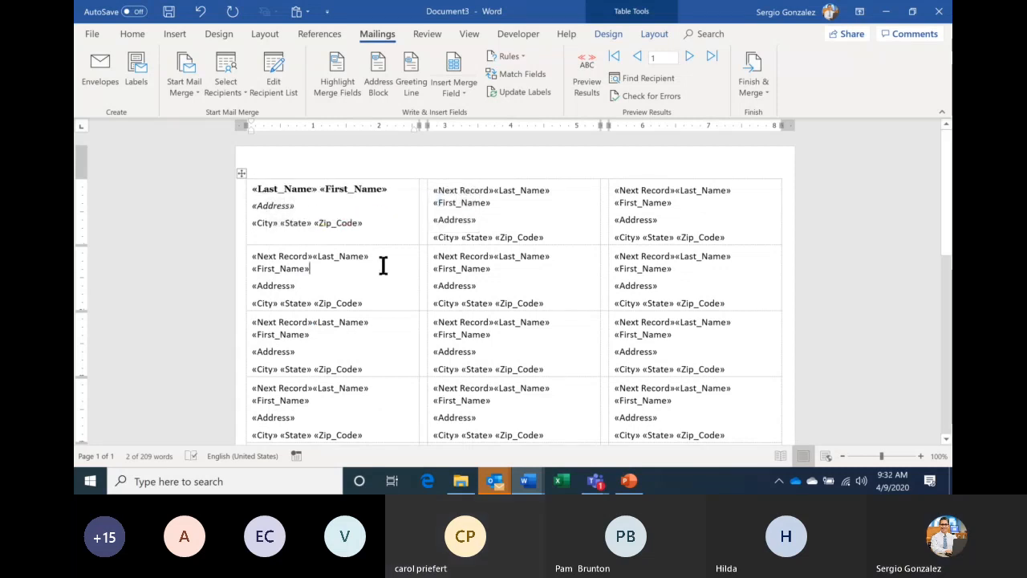
pyautogui.click(586, 84)
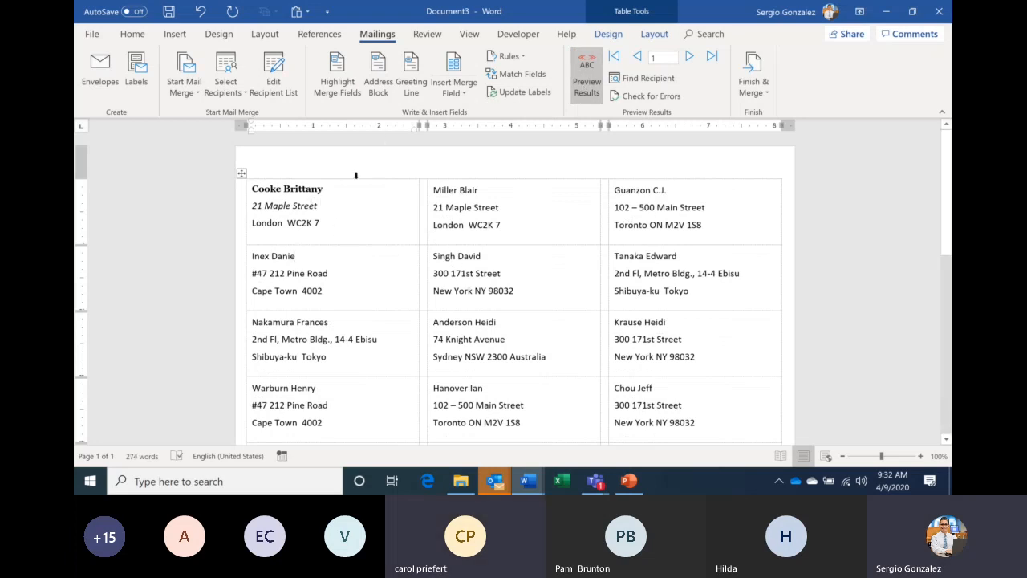
pyautogui.click(595, 481)
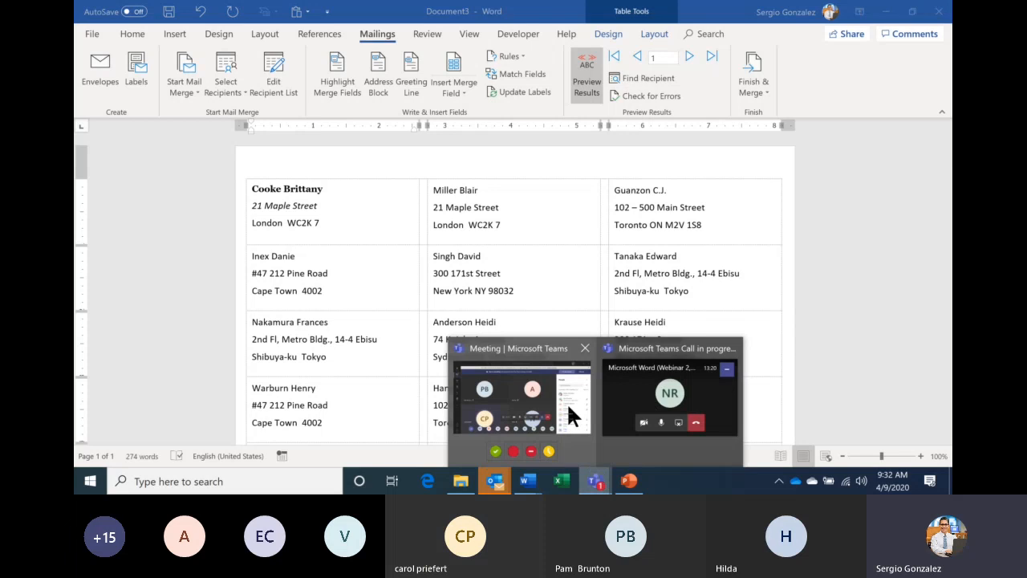
# - Mute everyone in the Teams meeting and return to the Document3 label sheet
pyautogui.click(567, 402)
pyautogui.click(921, 183)
pyautogui.click(594, 259)
pyautogui.click(527, 481)
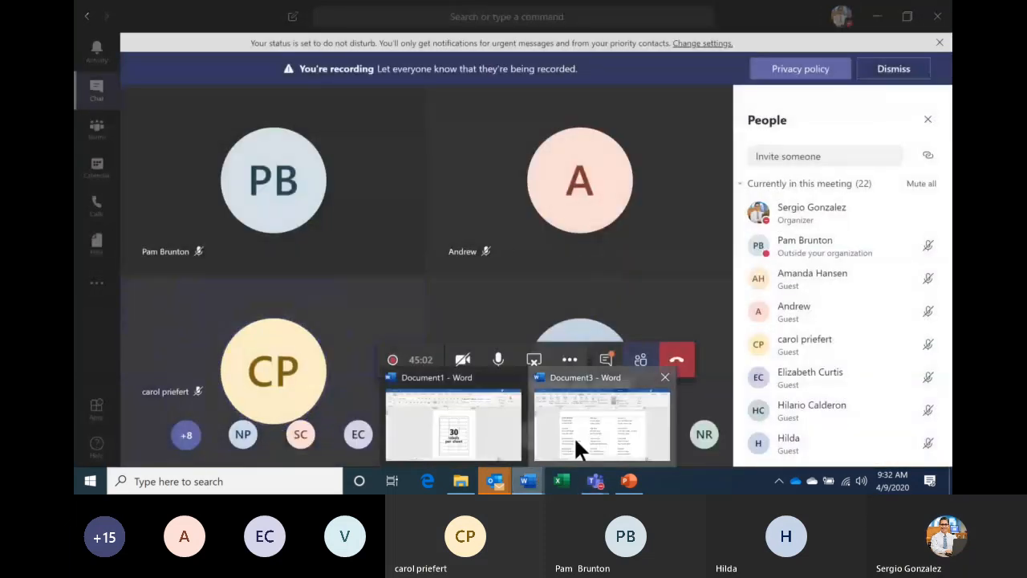
pyautogui.click(574, 436)
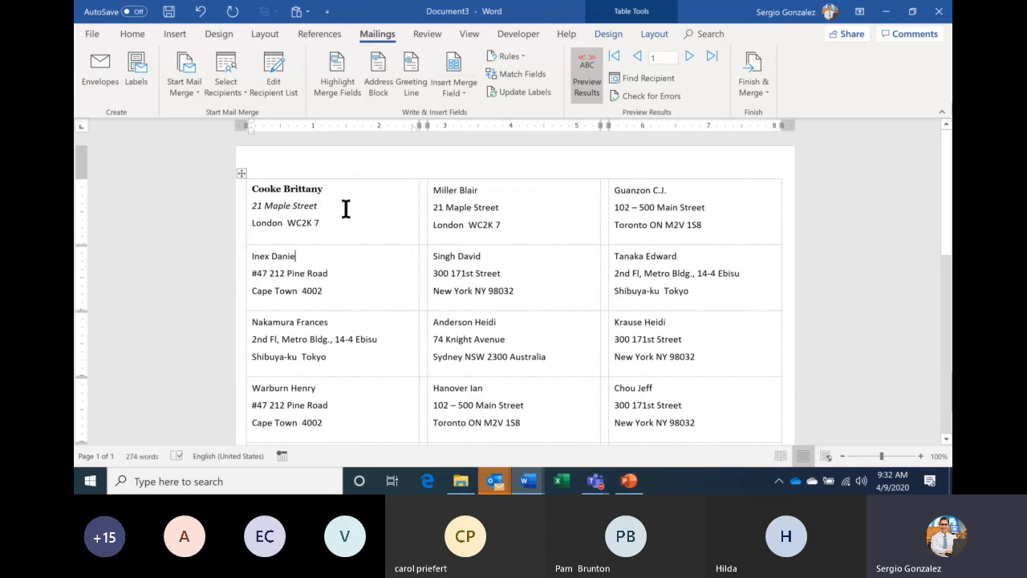
# - Run Update Labels to apply the bold Georgia name and italic street to every label
pyautogui.click(524, 91)
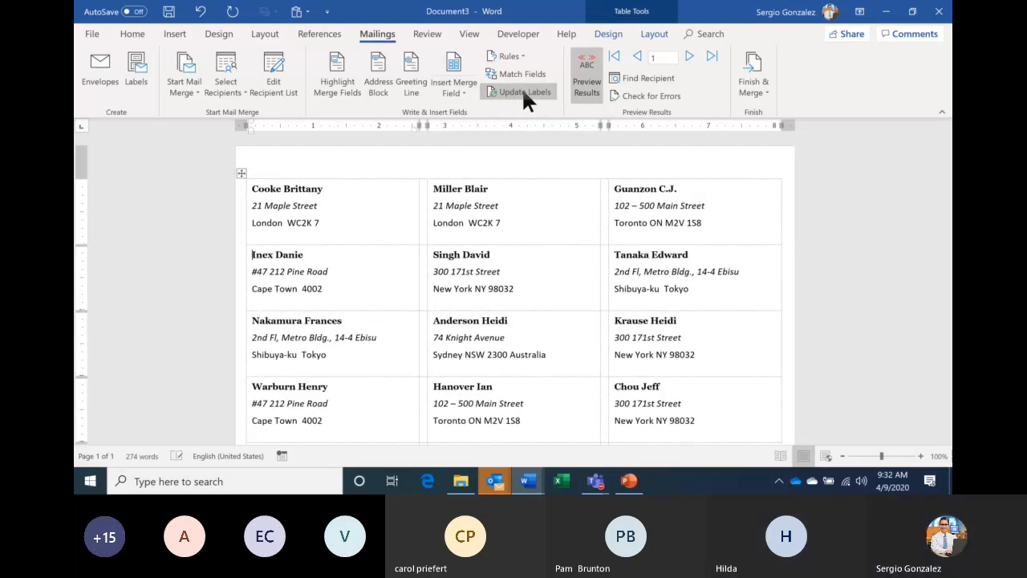
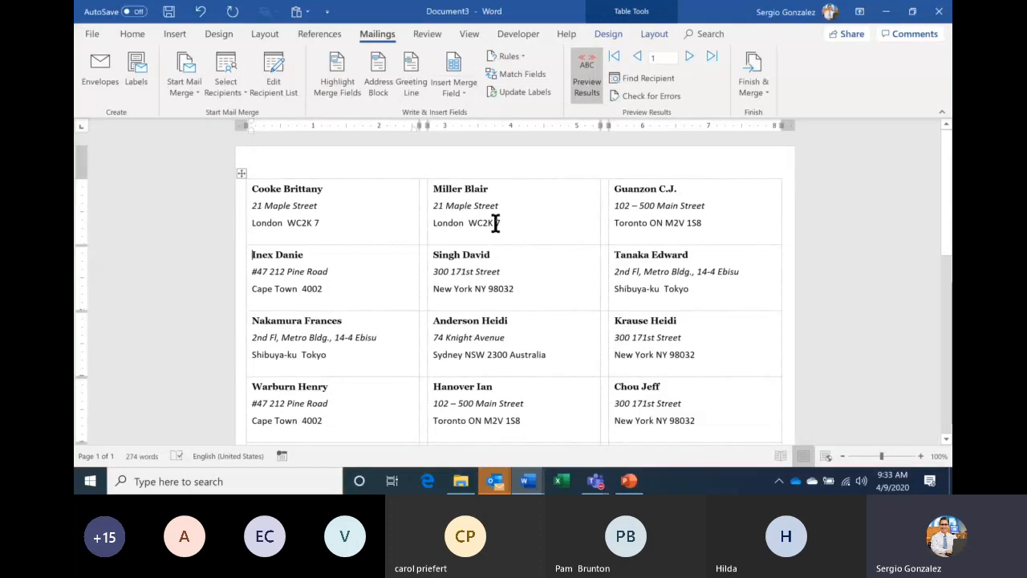
# - Merge all records into a new editable document, producing the four-page Labels1
pyautogui.scroll(-10, 496, 225)
pyautogui.scroll(10, 428, 146)
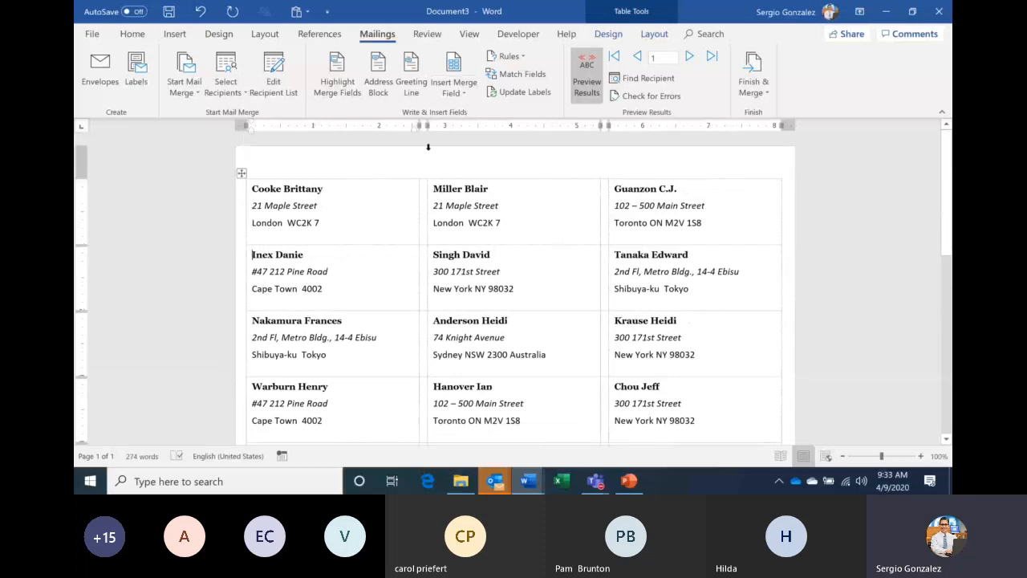
pyautogui.click(754, 93)
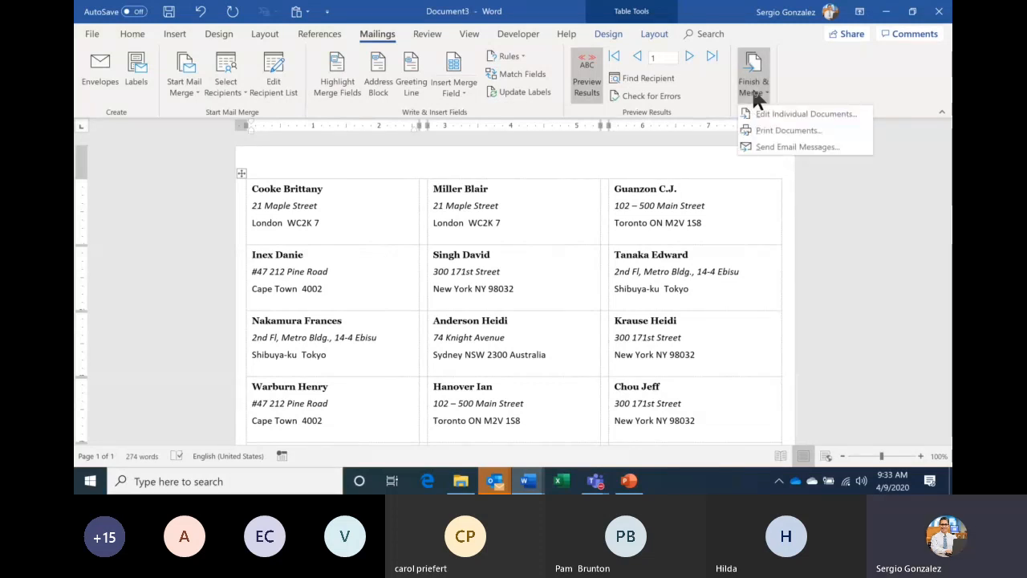
pyautogui.click(818, 114)
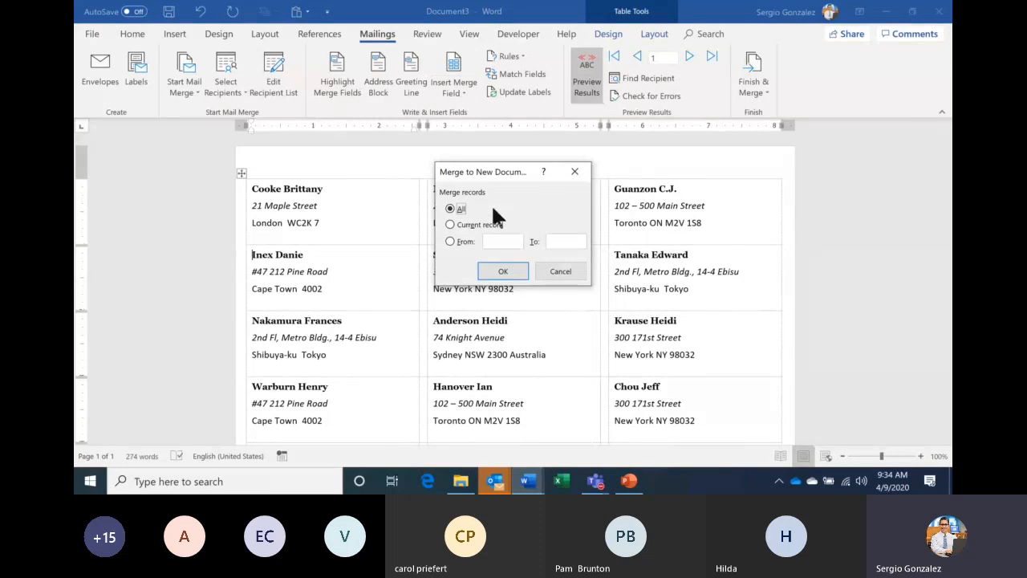
pyautogui.click(497, 270)
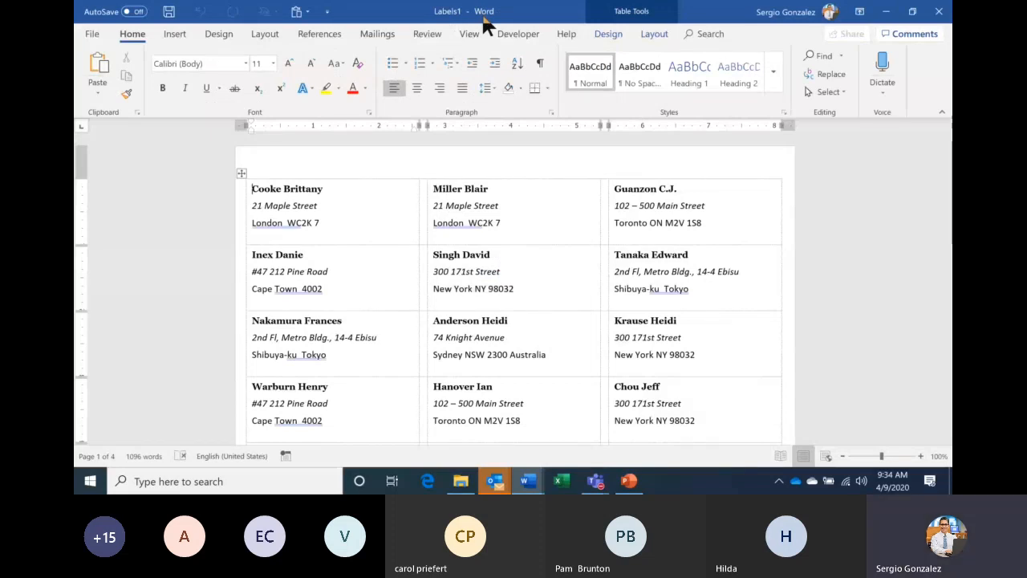
# - Check Labels1 in the print preview through to page 4, then exit the preview
pyautogui.click(94, 33)
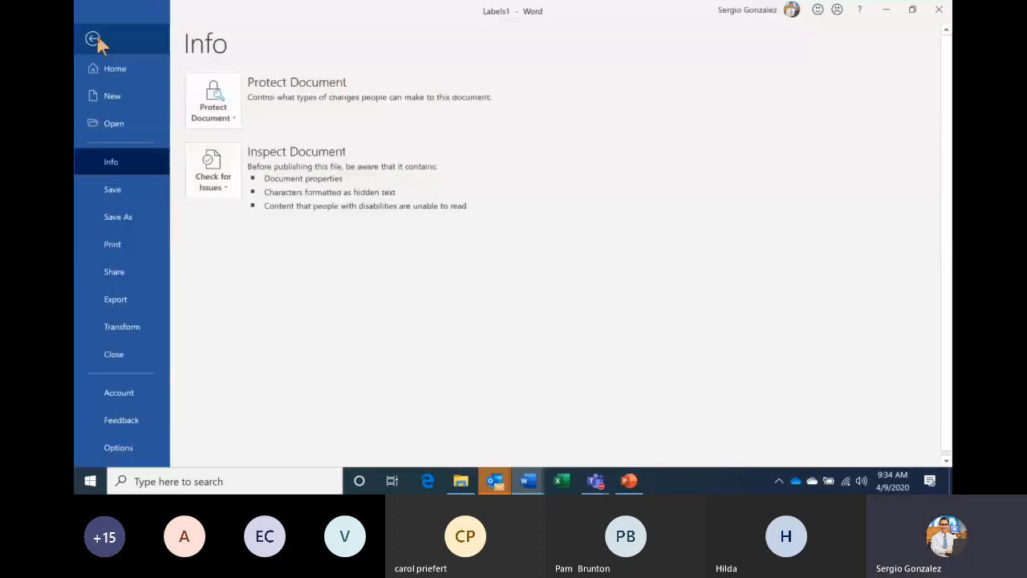
pyautogui.click(133, 255)
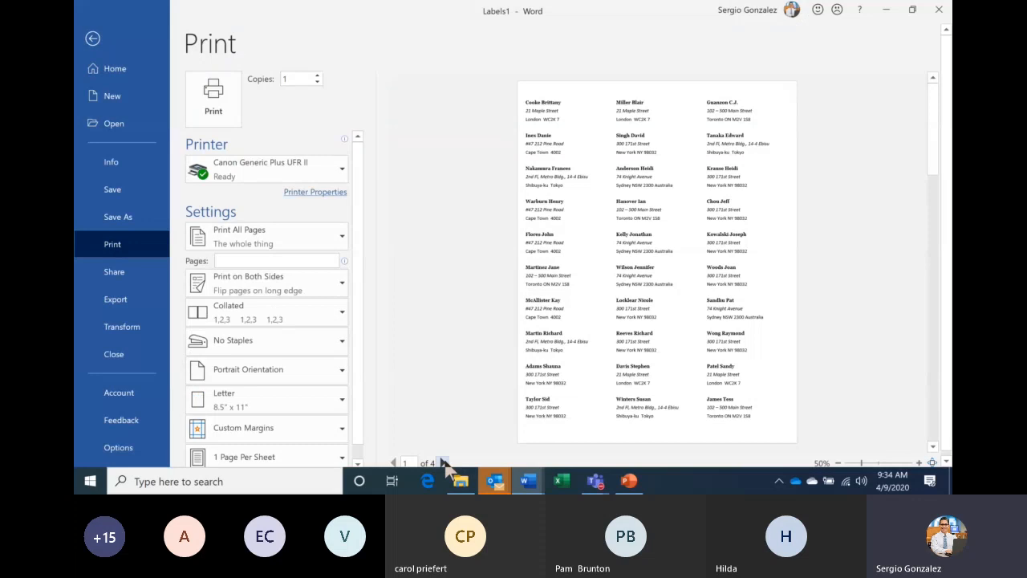
pyautogui.doubleClick(444, 464)
pyautogui.click(444, 463)
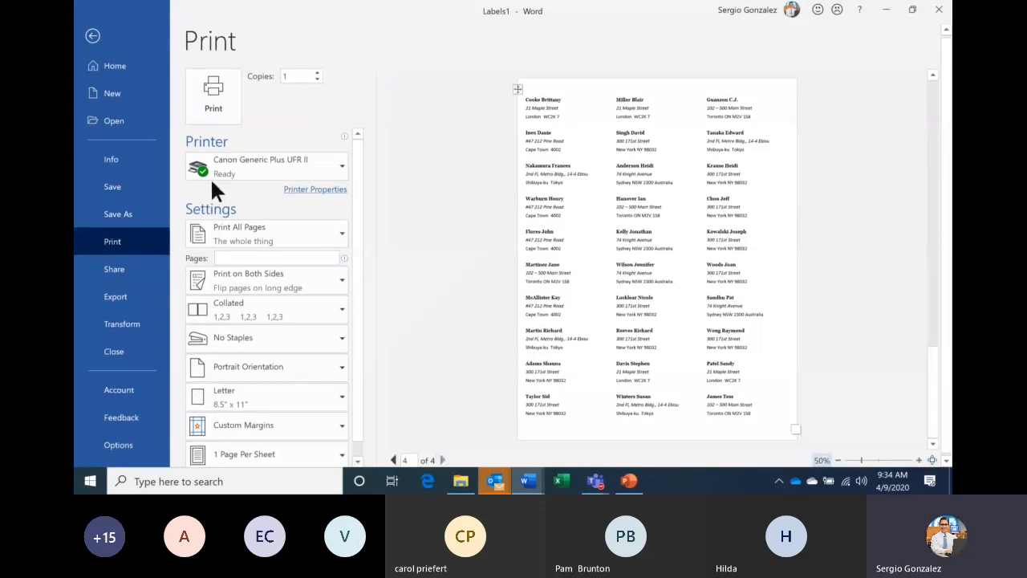
pyautogui.click(98, 43)
# - Return to the top of Labels1 and switch back to Document3
pyautogui.scroll(5, 800, 231)
pyautogui.scroll(-6, 800, 231)
pyautogui.scroll(5, 801, 232)
pyautogui.scroll(-5, 800, 231)
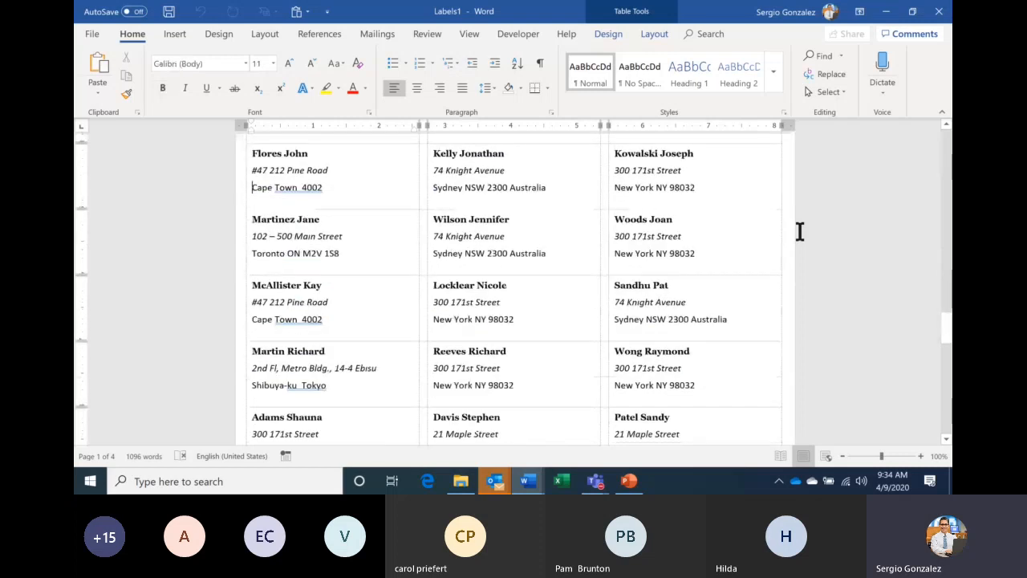
pyautogui.hotkey('ctrl', 'Home')
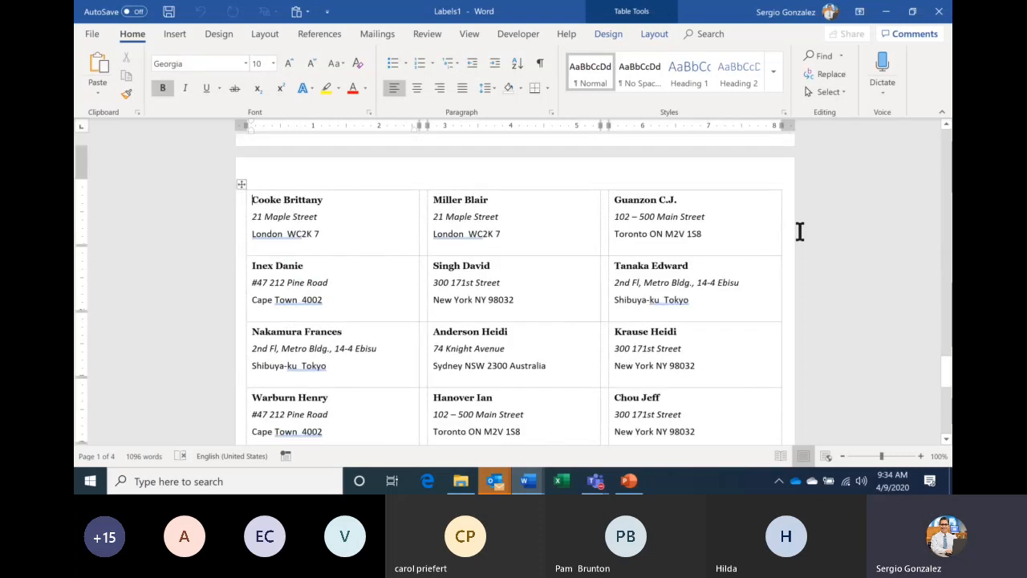
pyautogui.scroll(5, 800, 231)
pyautogui.scroll(-5, 800, 231)
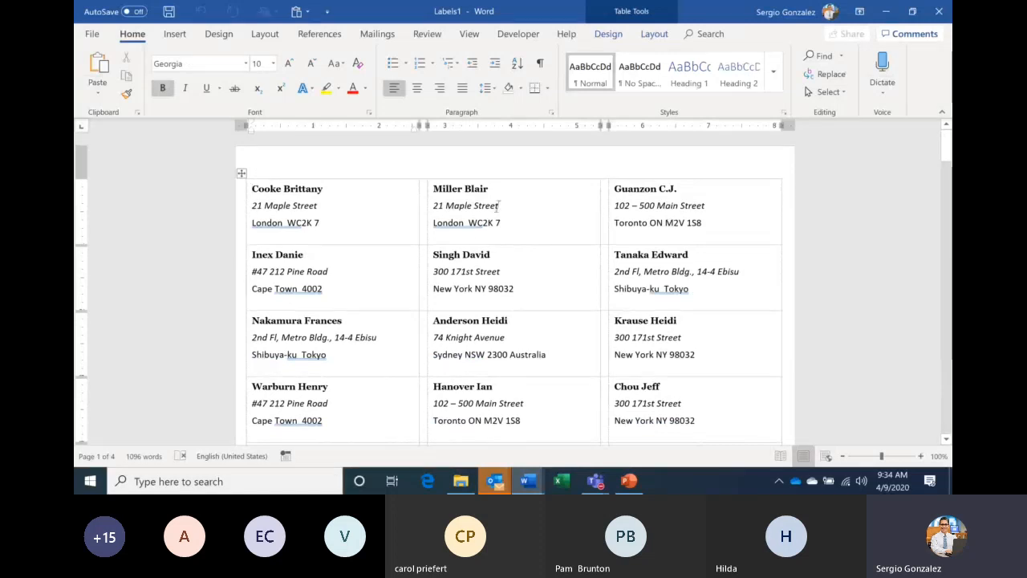
pyautogui.moveTo(528, 480)
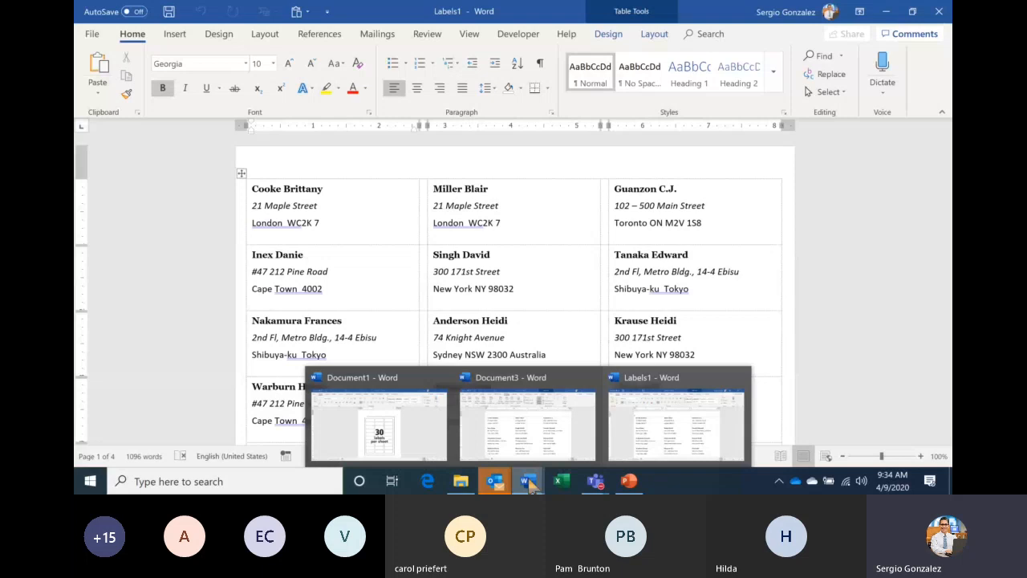
pyautogui.click(534, 432)
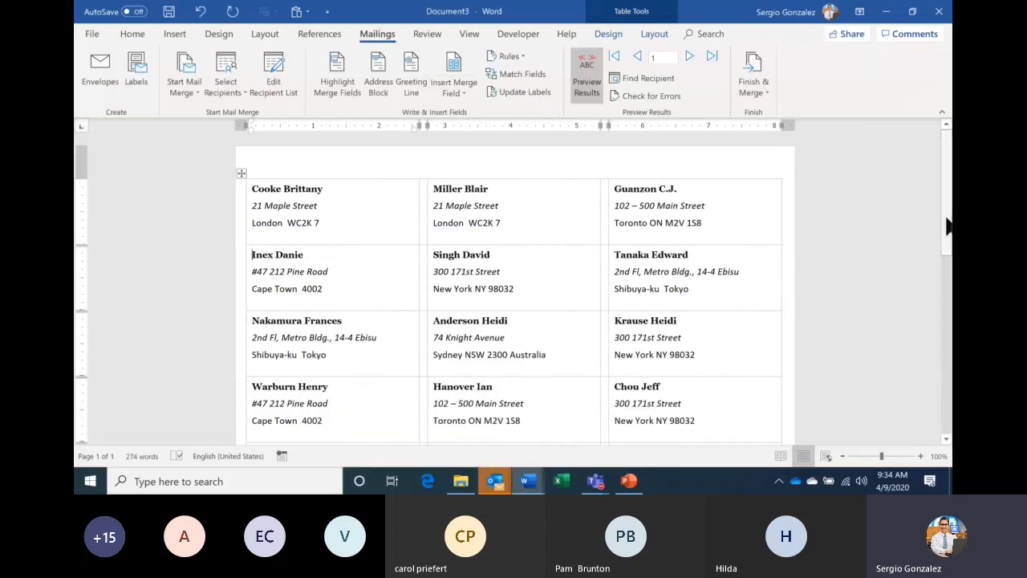
# - Turn off Preview Results so Document3 shows «Last_Name», «First_Name» and «Address» fields
pyautogui.scroll(-5, 950, 227)
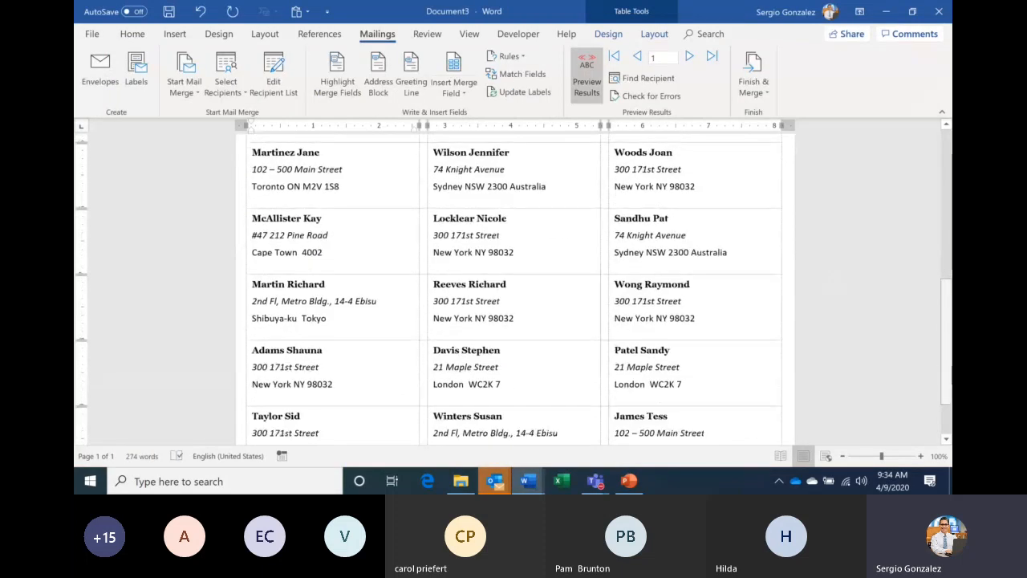
pyautogui.moveTo(948, 402); pyautogui.dragTo(949, 168)
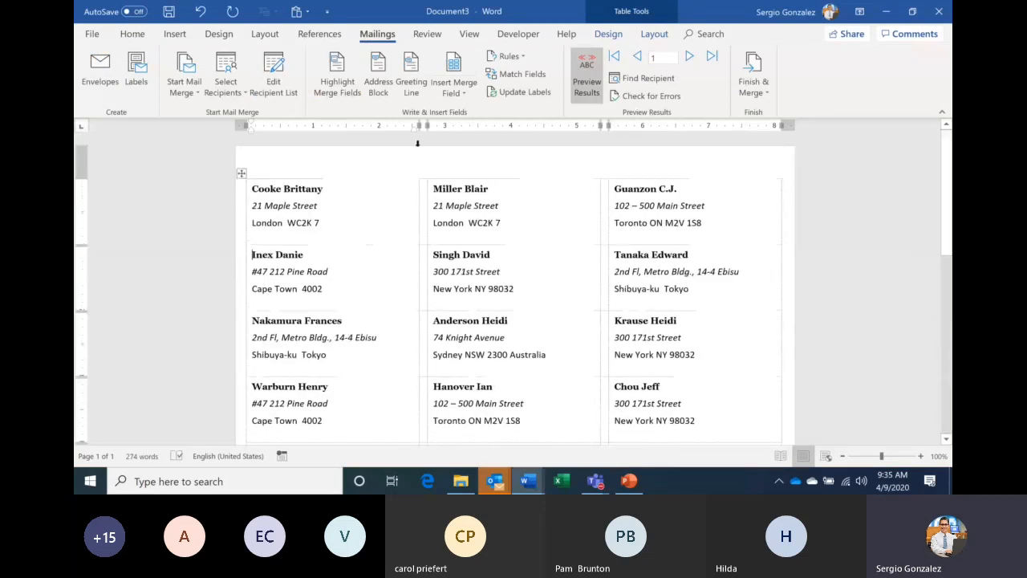
pyautogui.click(585, 73)
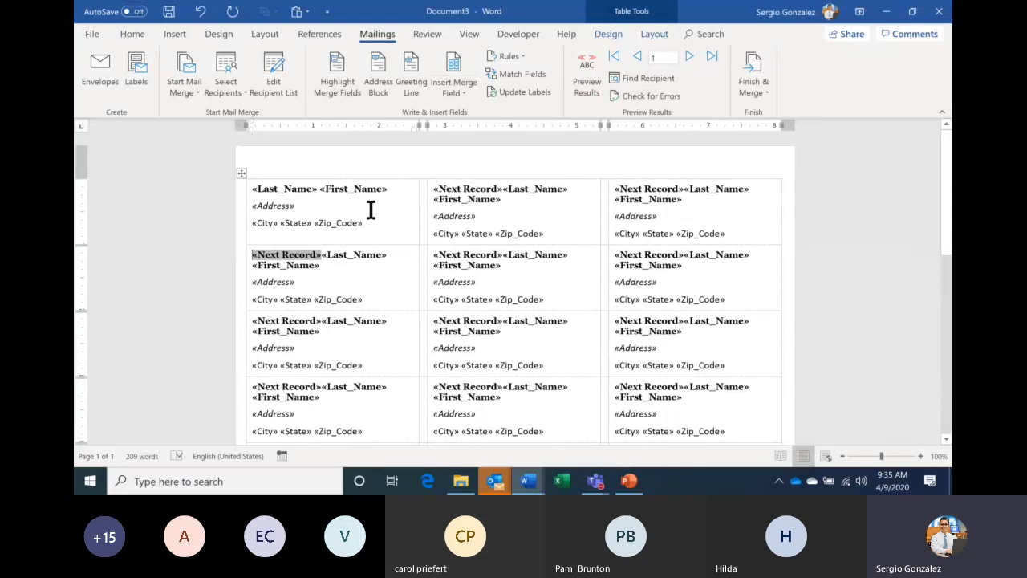
pyautogui.click(758, 94)
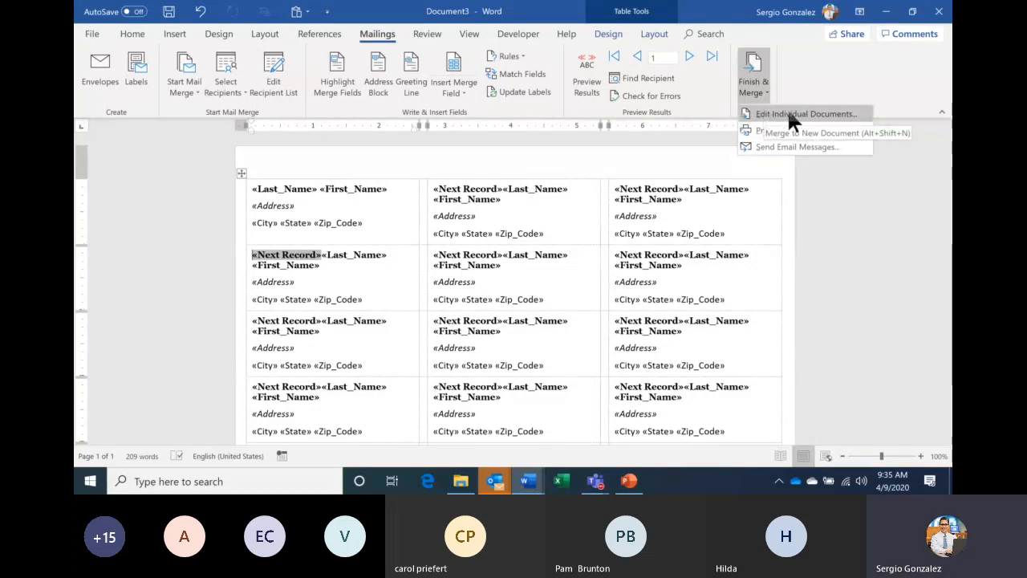
# - Merge all records into individual documents again, creating Labels2
pyautogui.click(798, 115)
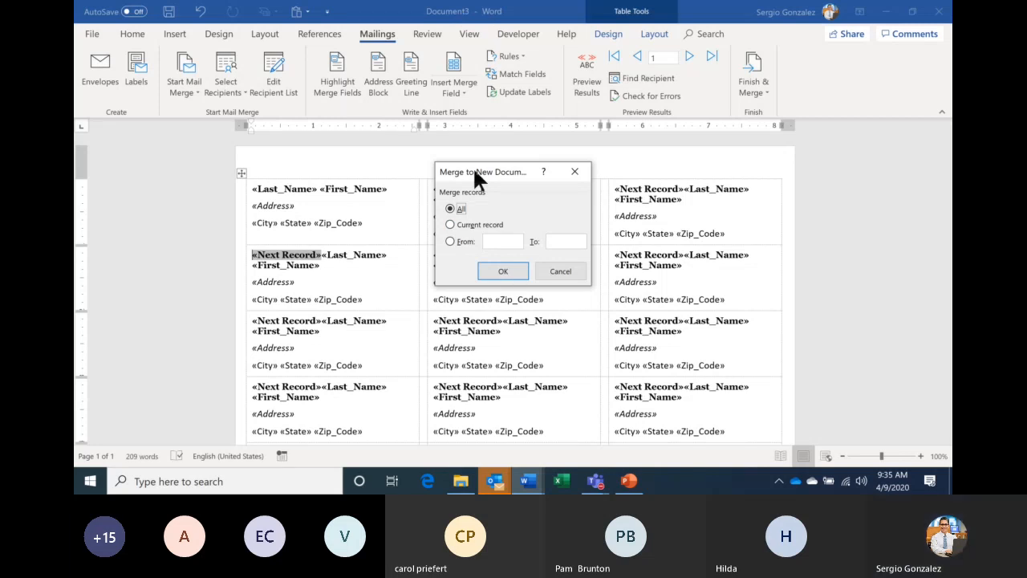
pyautogui.click(504, 272)
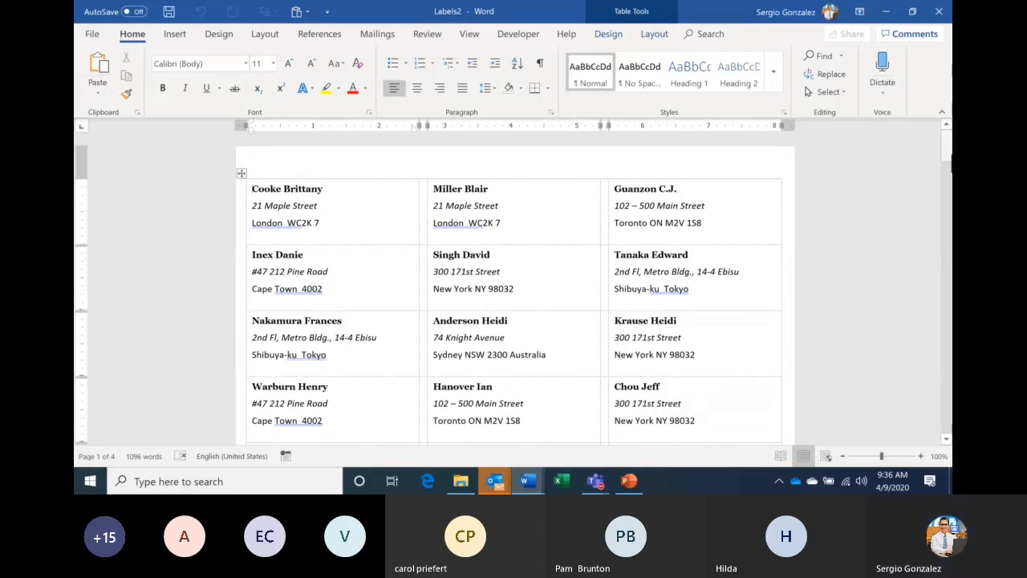
pyautogui.moveTo(948, 155); pyautogui.dragTo(948, 344)
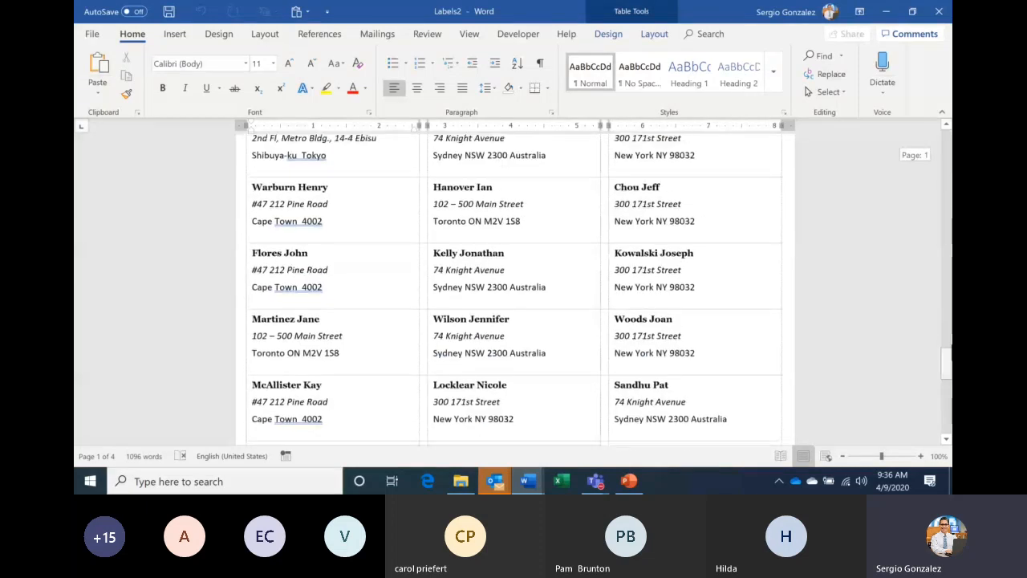
pyautogui.moveTo(950, 164); pyautogui.dragTo(949, 159)
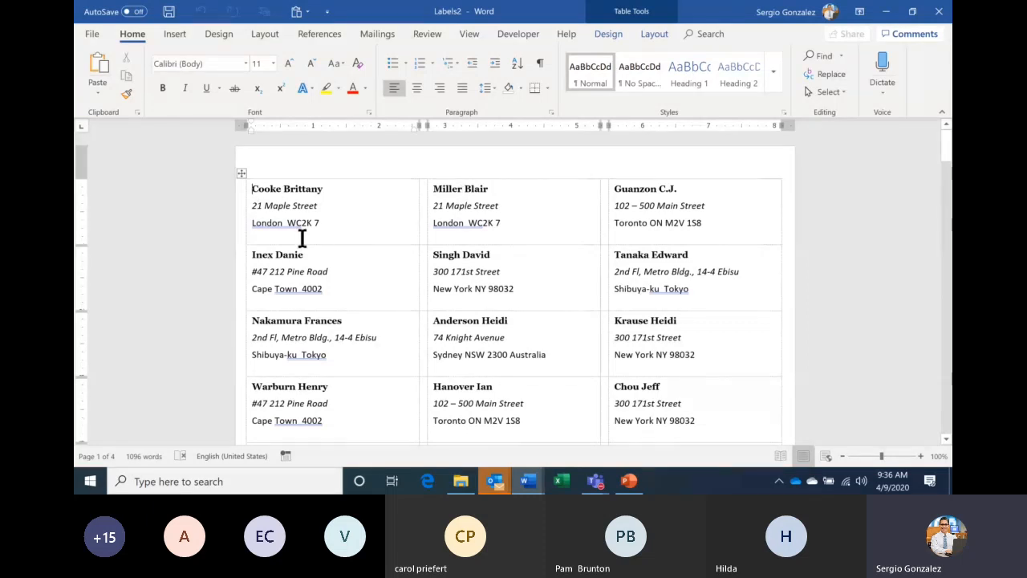
# - Close Labels1 with Don't Save and return to the first label in Document3
pyautogui.moveTo(528, 482)
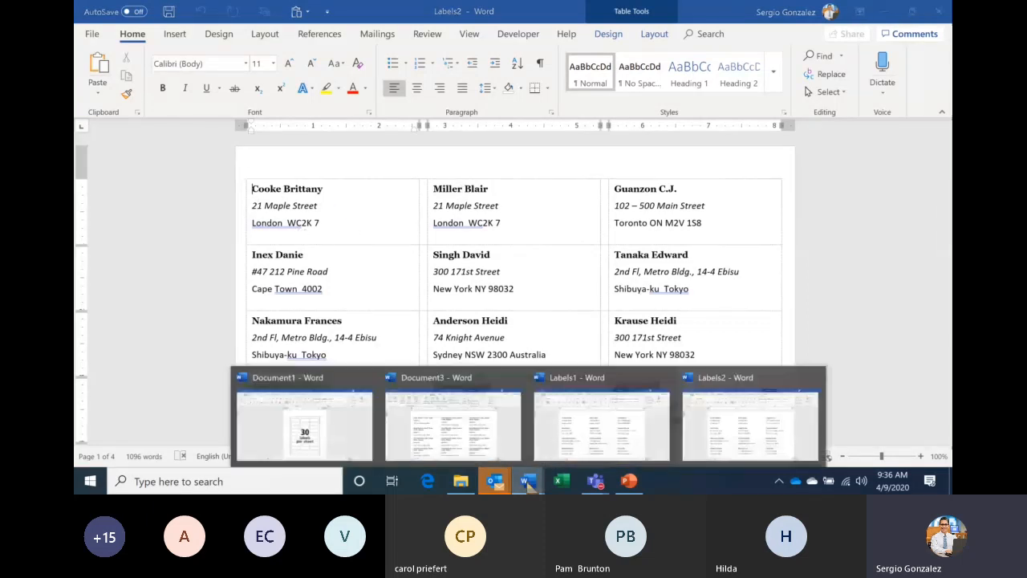
pyautogui.click(483, 437)
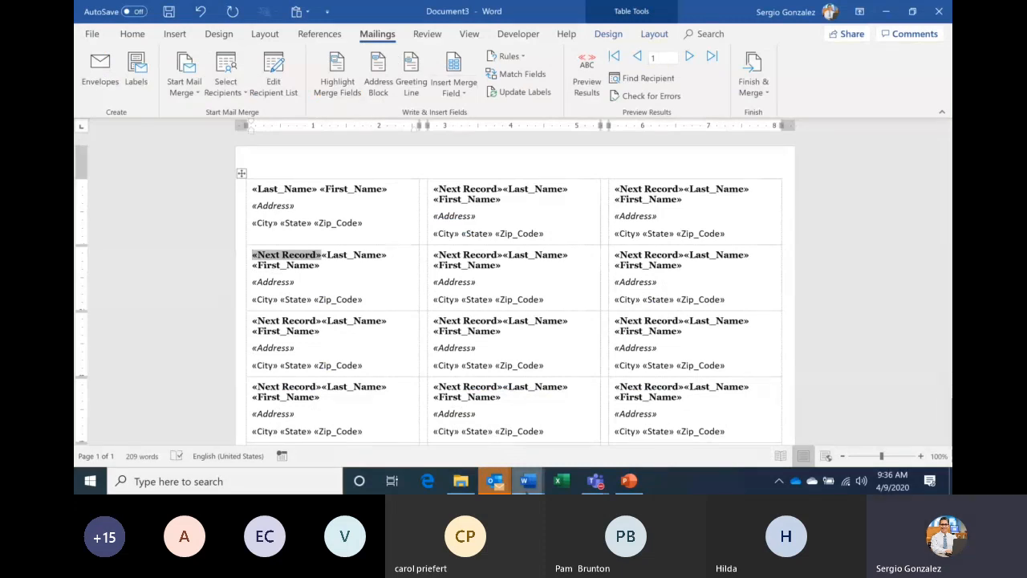
pyautogui.moveTo(527, 480)
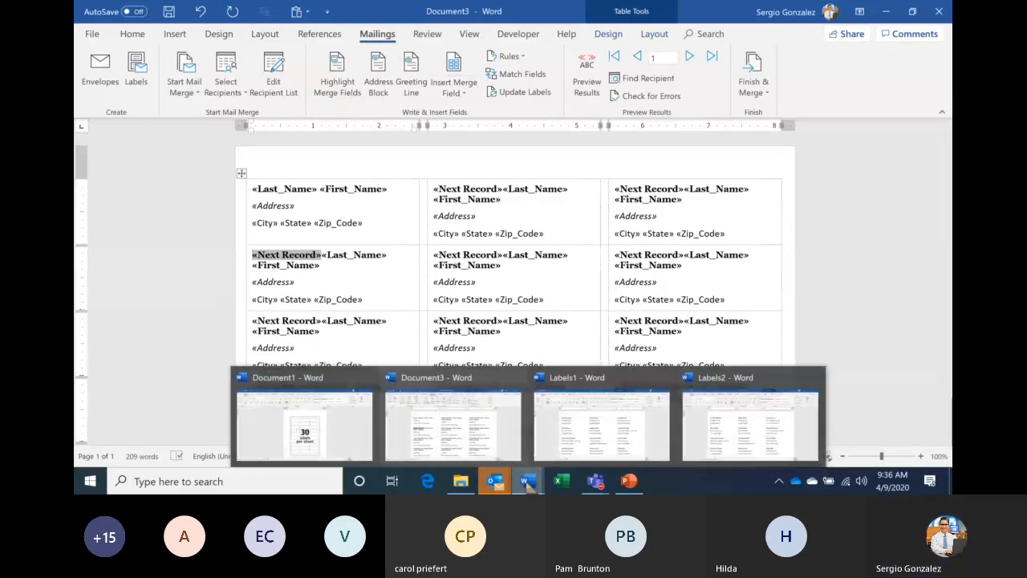
pyautogui.click(575, 431)
pyautogui.click(939, 13)
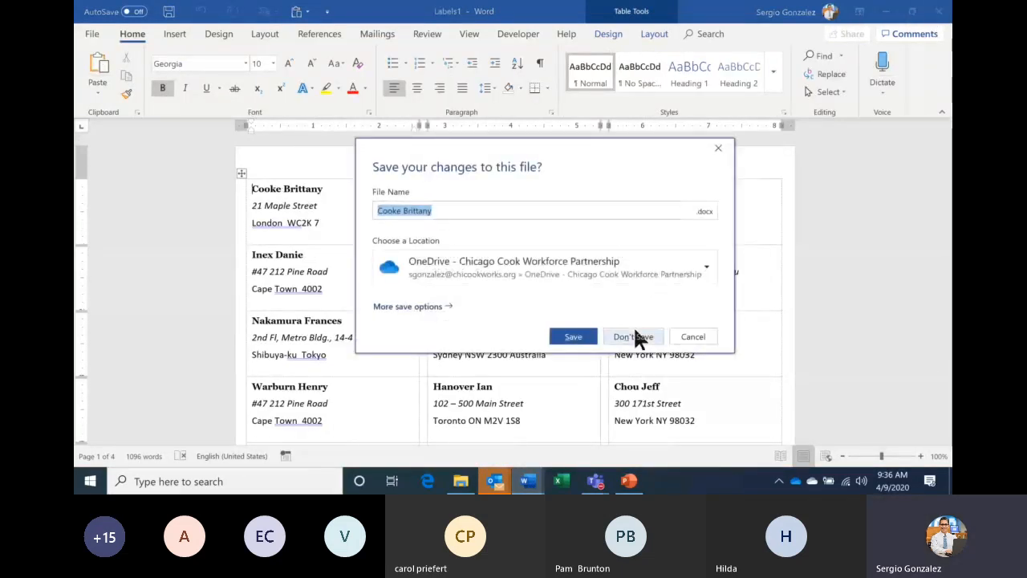
pyautogui.click(634, 336)
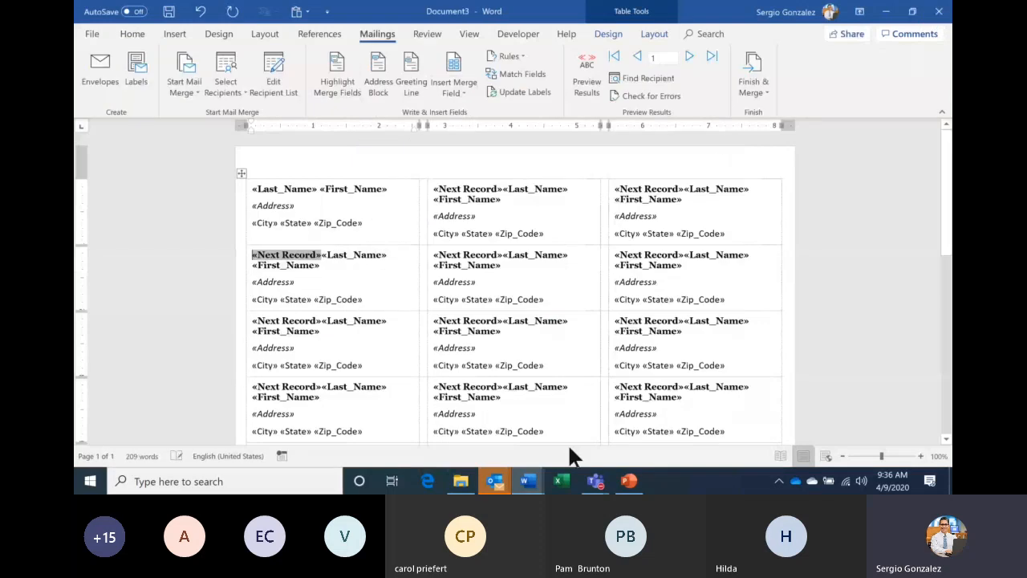
pyautogui.click(528, 480)
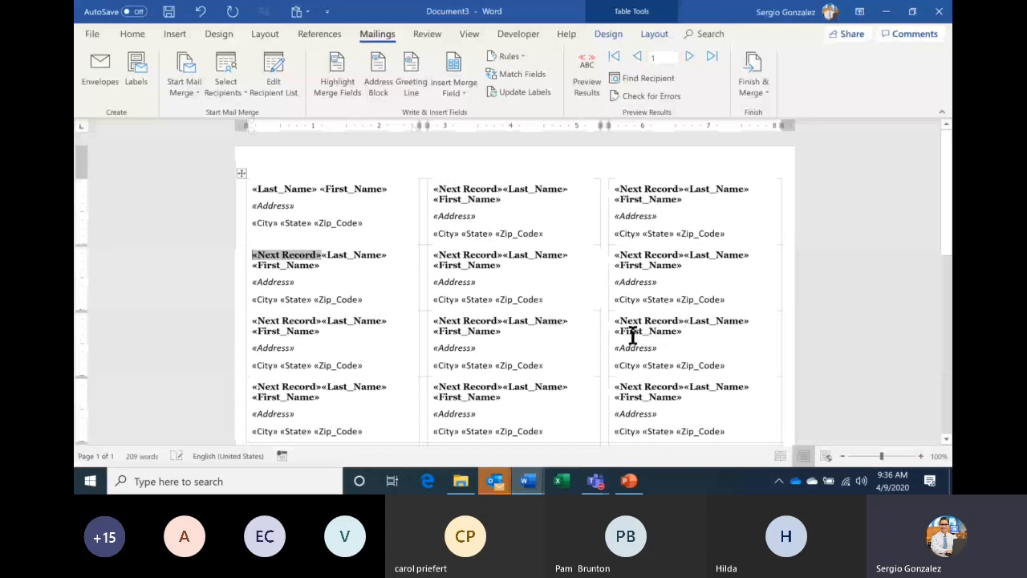
pyautogui.click(374, 216)
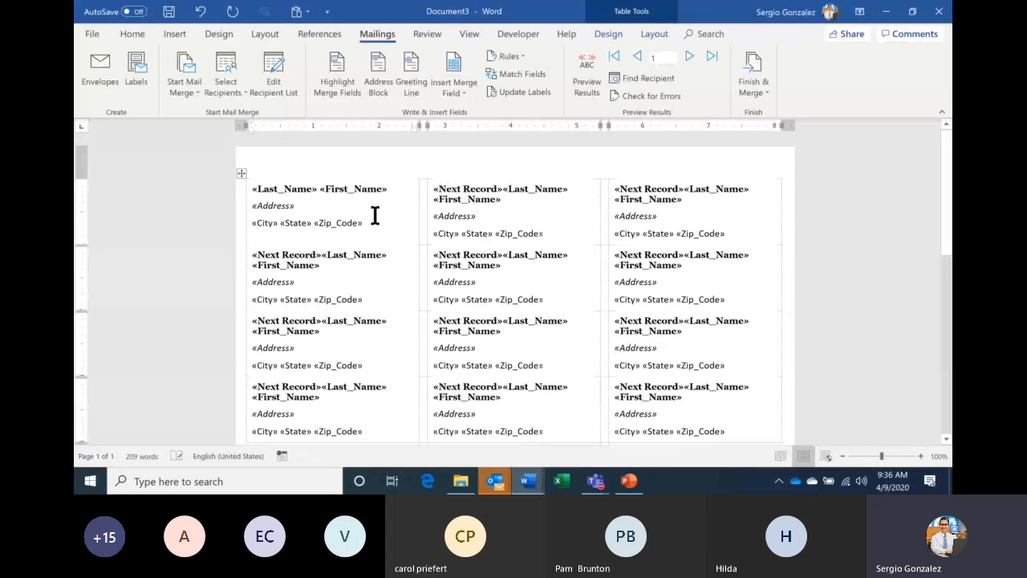
# - Bold the first label's «Address» field, update all labels, and preview recipient data
pyautogui.doubleClick(273, 205)
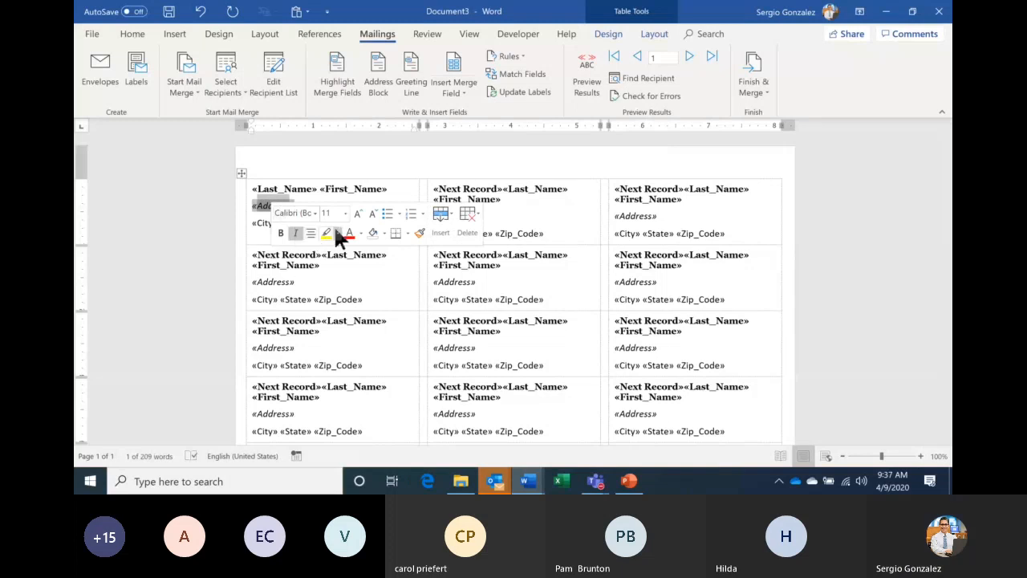
pyautogui.click(380, 169)
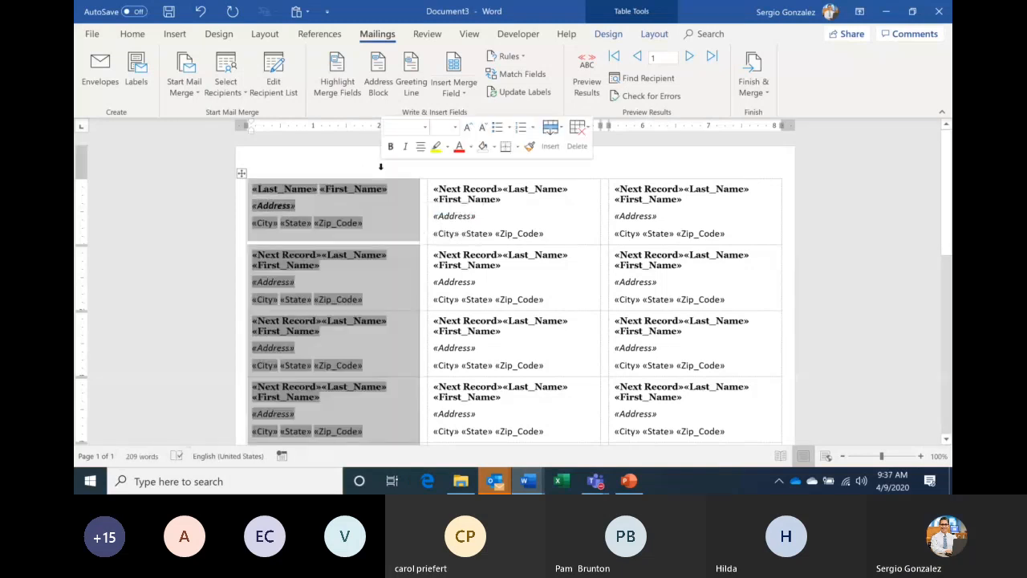
pyautogui.click(414, 200)
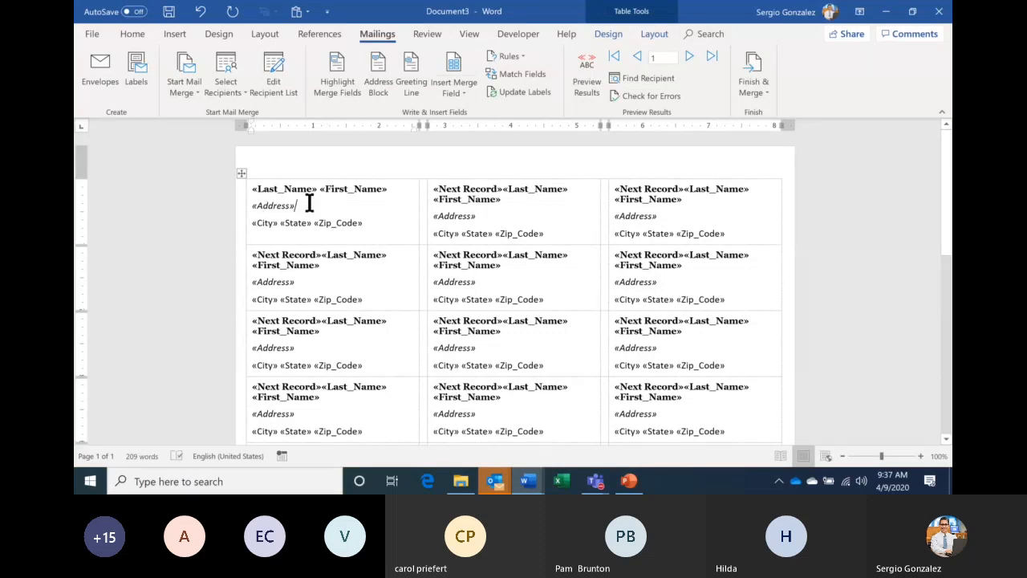
pyautogui.moveTo(309, 204); pyautogui.dragTo(240, 204)
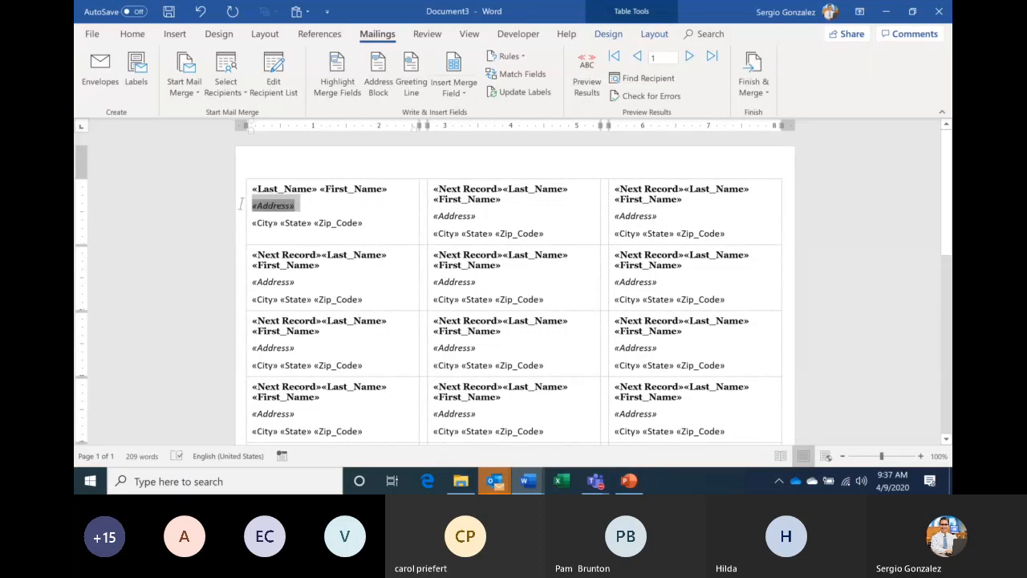
pyautogui.click(256, 241)
pyautogui.click(521, 93)
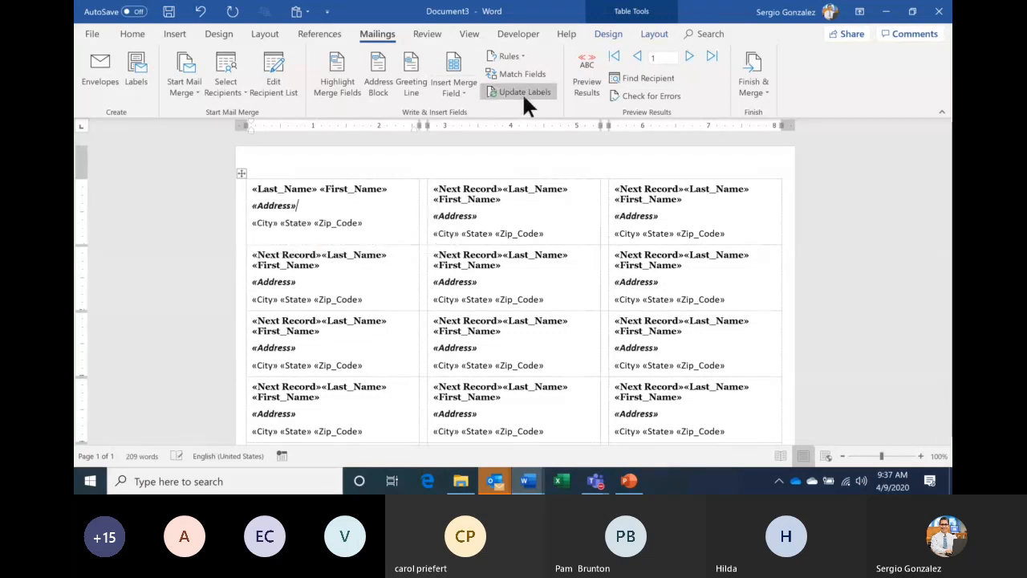
pyautogui.click(588, 80)
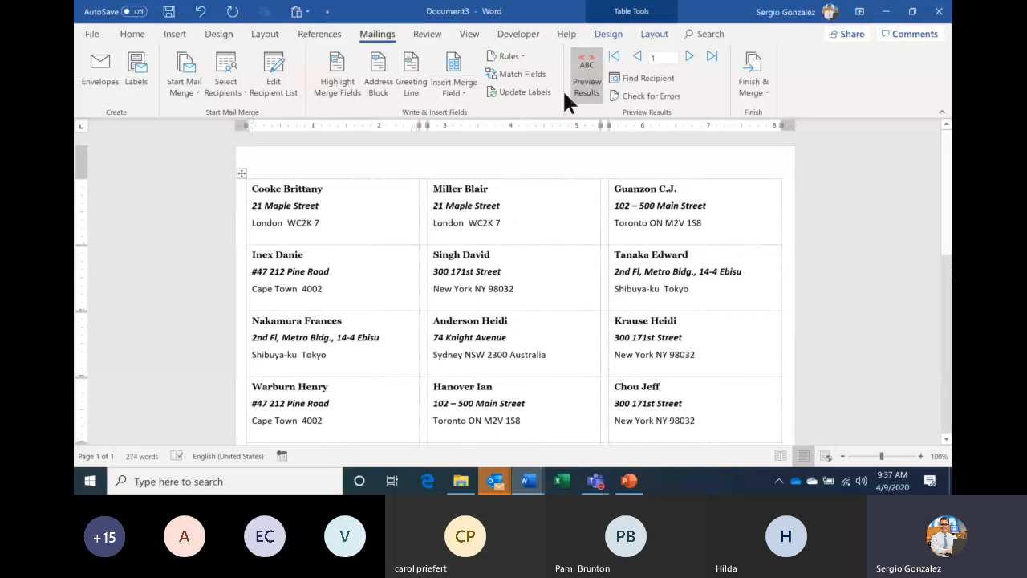
# - Hide the preview and merge all records into Labels3, then bring the Teams meeting forward
pyautogui.click(590, 90)
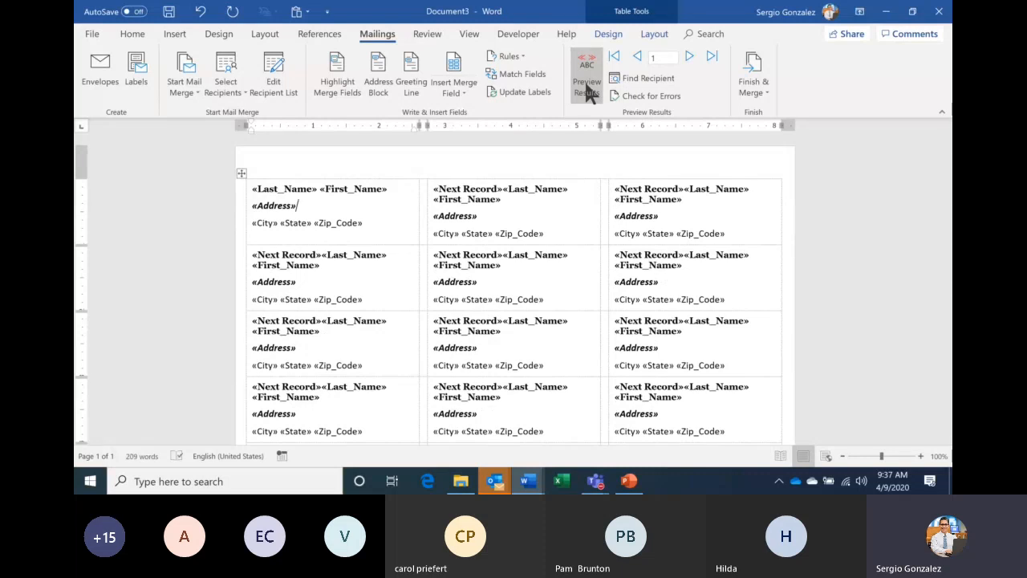
pyautogui.click(754, 93)
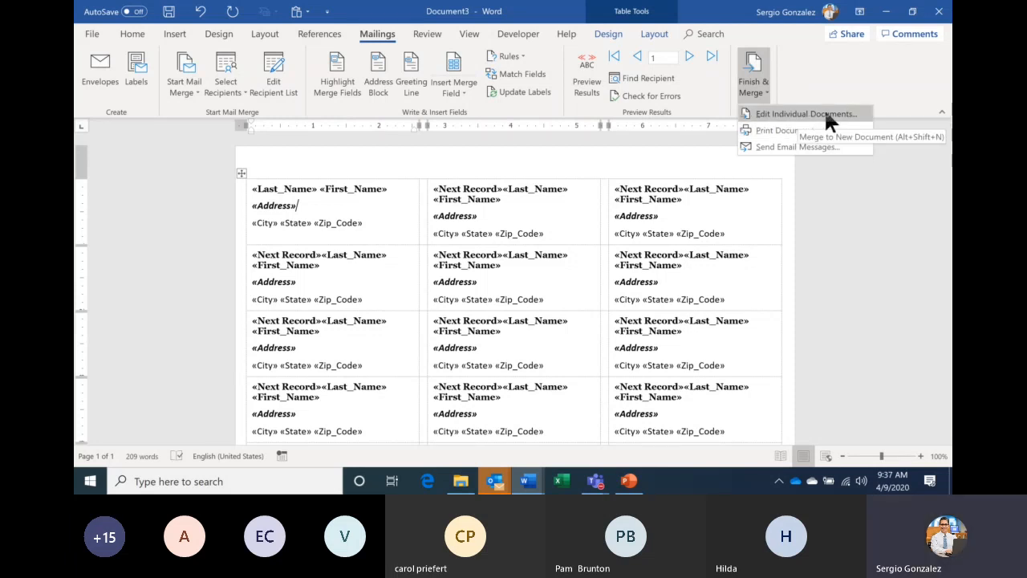
pyautogui.click(825, 115)
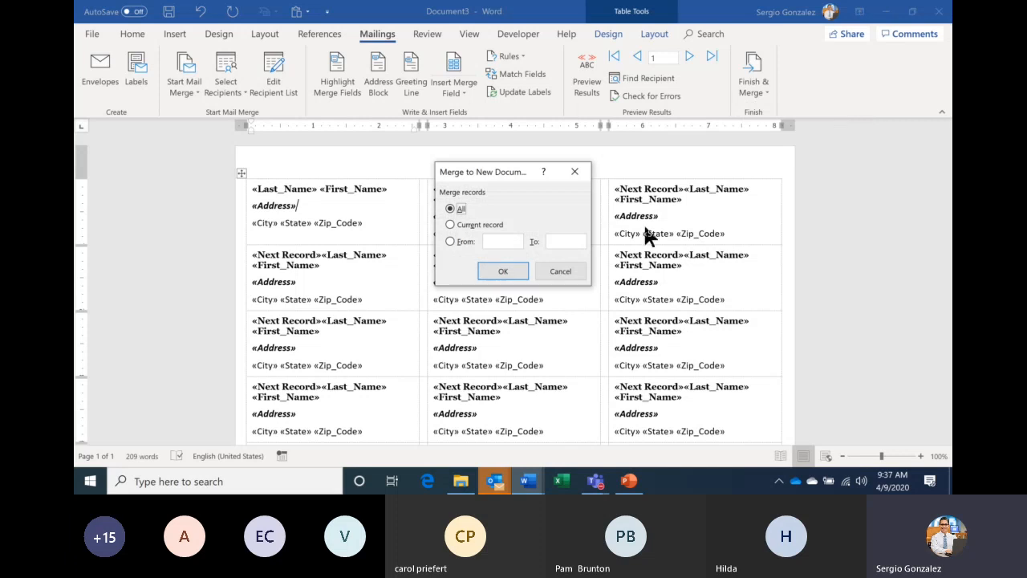
pyautogui.click(506, 272)
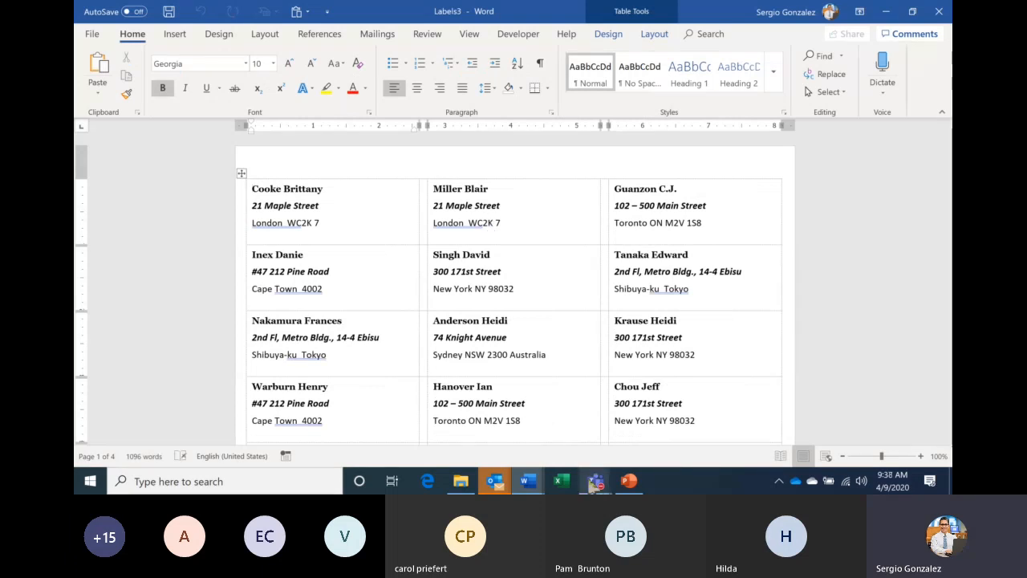
pyautogui.moveTo(593, 485)
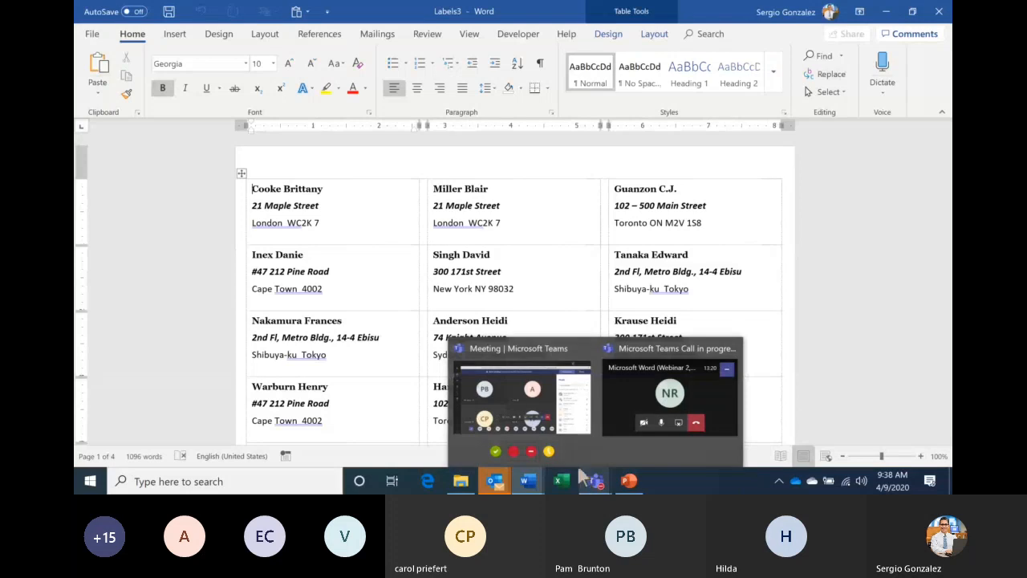
pyautogui.click(554, 393)
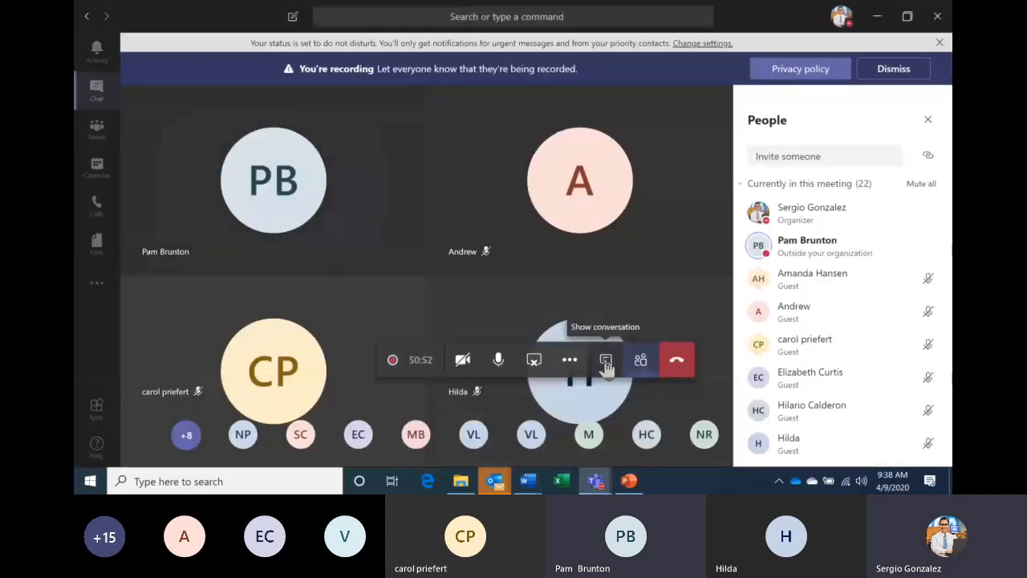
# - Show the Teams meeting chat instead of the participant list
pyautogui.click(606, 361)
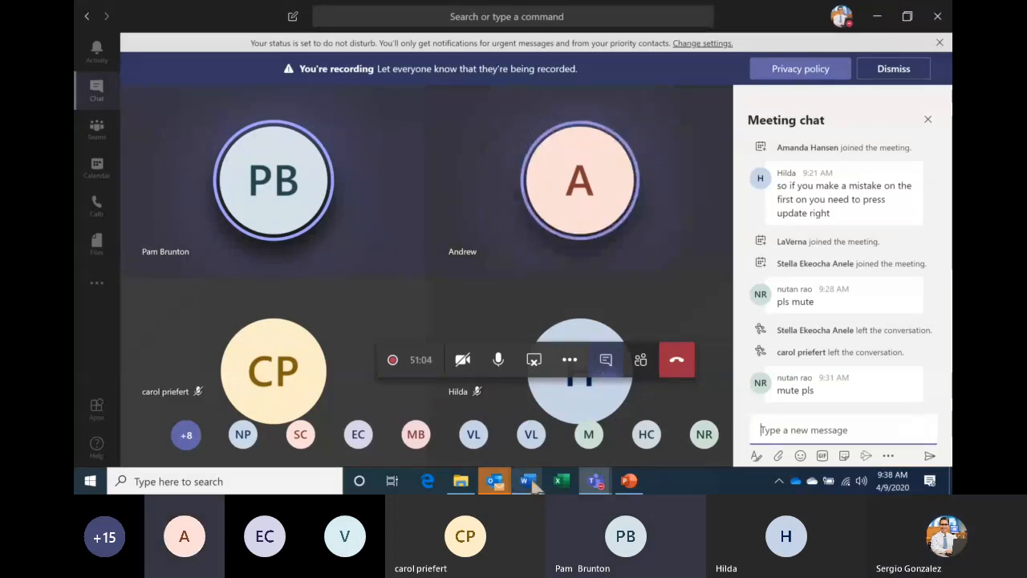
pyautogui.click(528, 482)
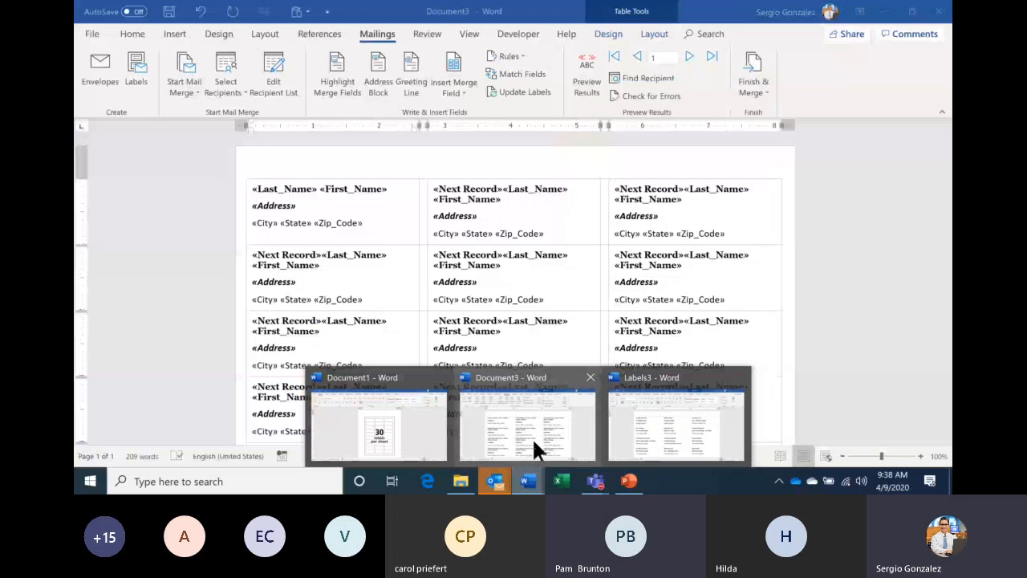
# - Look over the merged Labels3 document, then return to the Document3 template
pyautogui.click(532, 437)
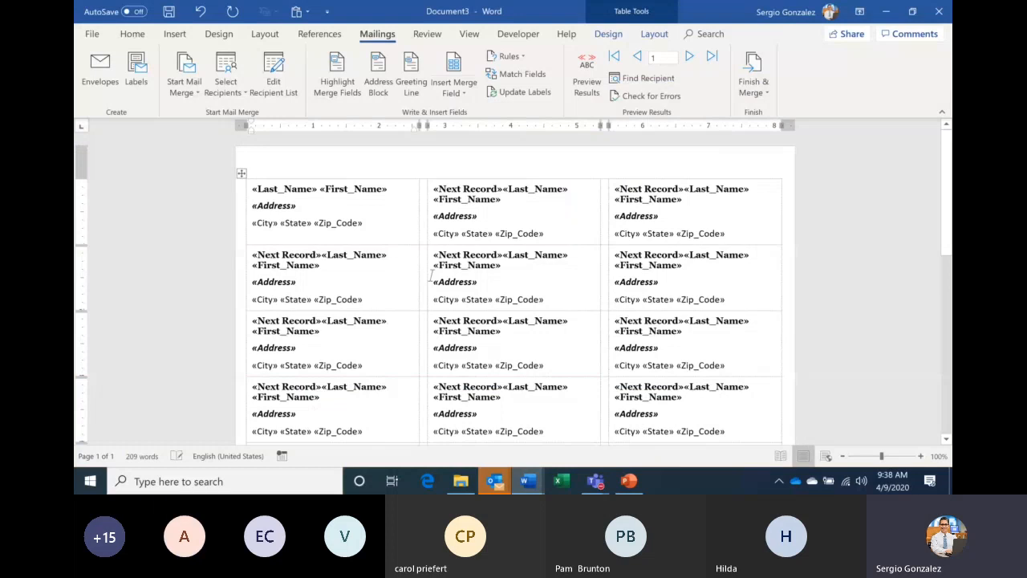
pyautogui.click(527, 481)
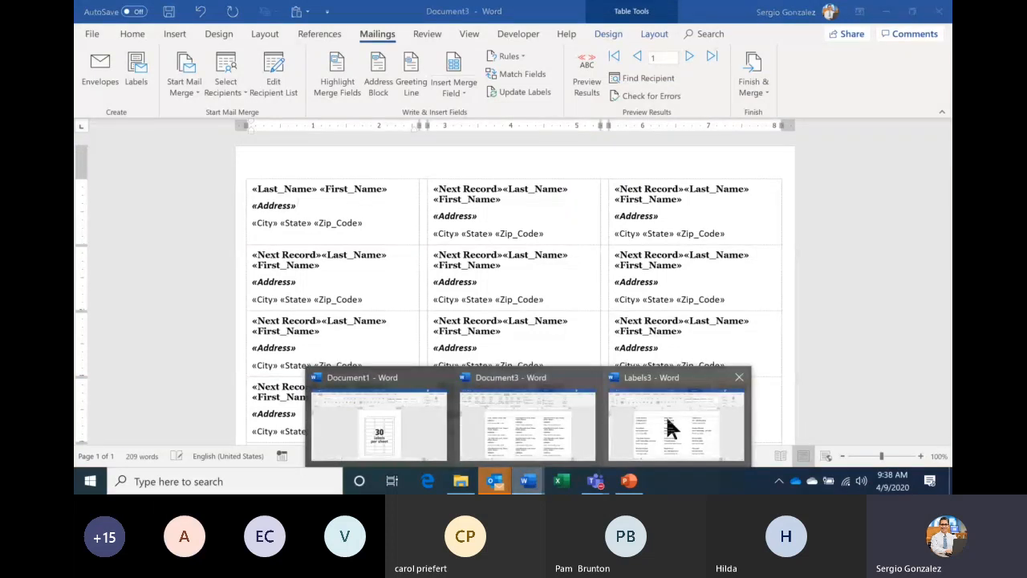
pyautogui.click(671, 427)
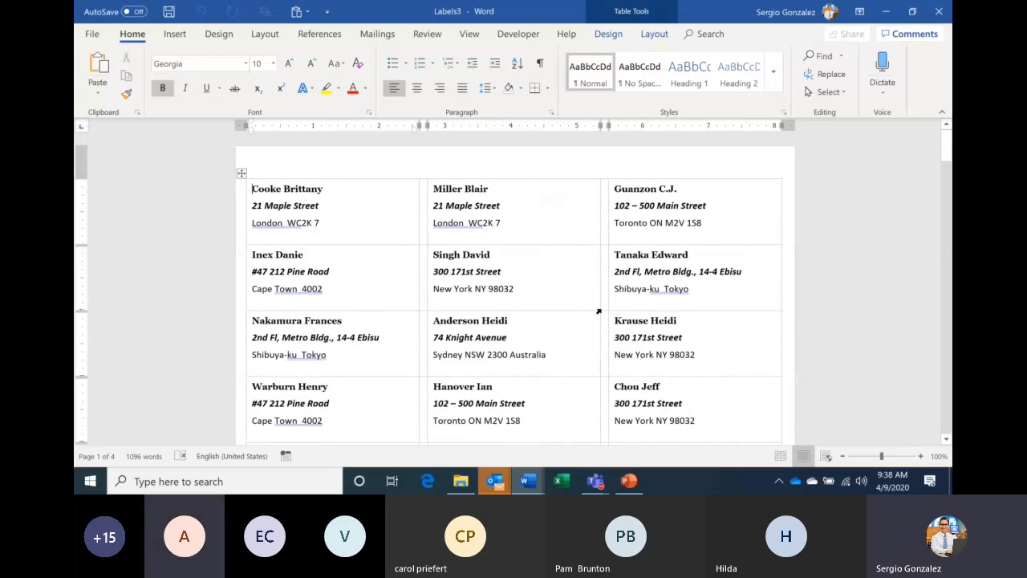
pyautogui.click(528, 480)
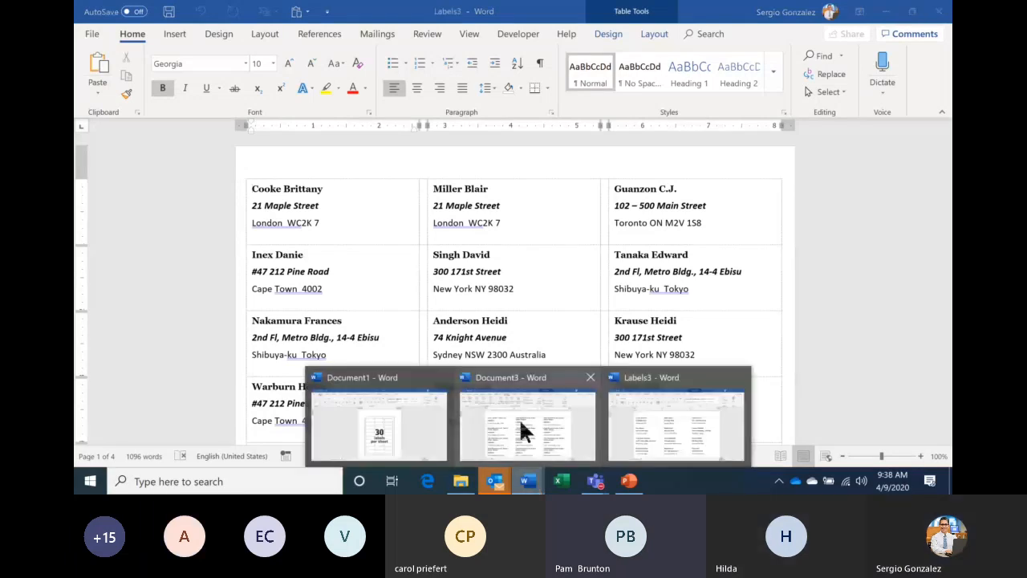
pyautogui.click(521, 431)
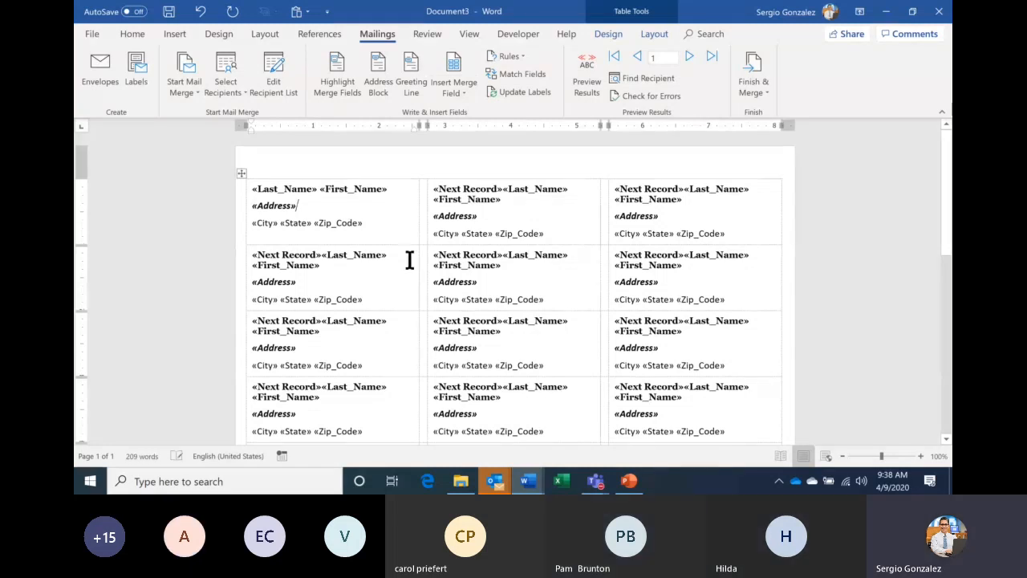
# - Insert a «Position» merge field on a new line below the name and update all labels
pyautogui.moveTo(409, 260); pyautogui.dragTo(381, 235)
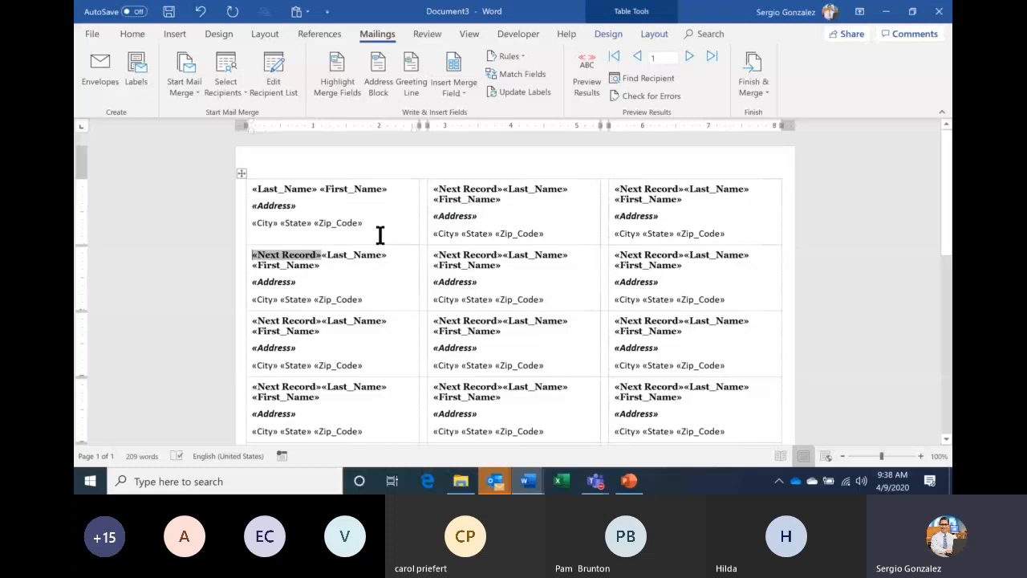
pyautogui.click(387, 205)
pyautogui.press('Up')
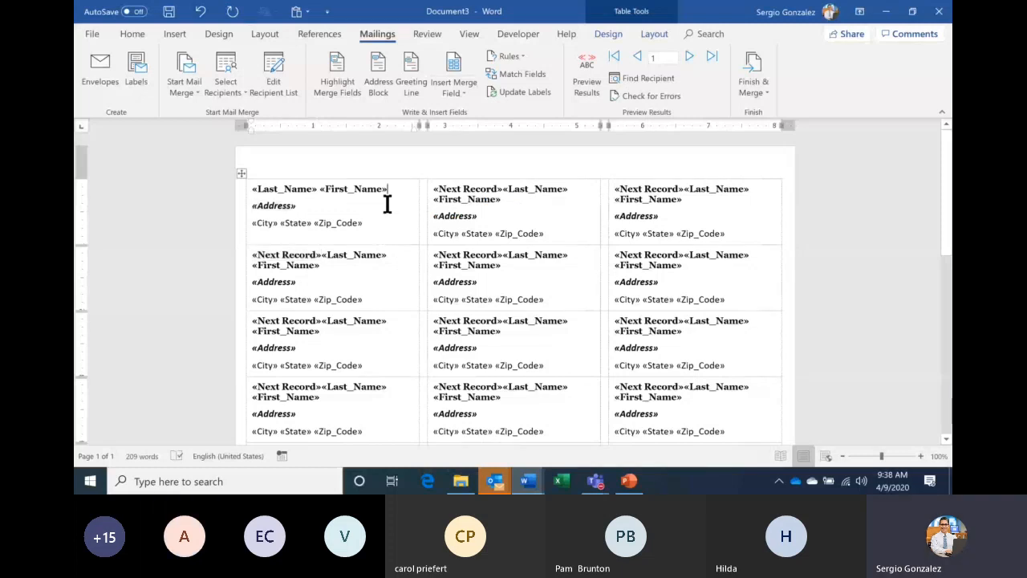
pyautogui.press('Return')
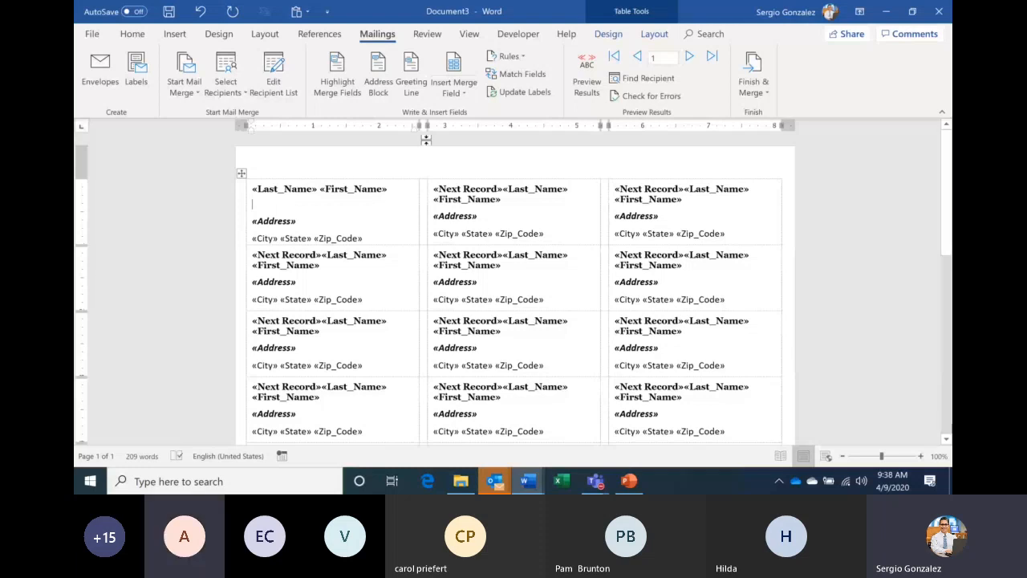
pyautogui.click(459, 86)
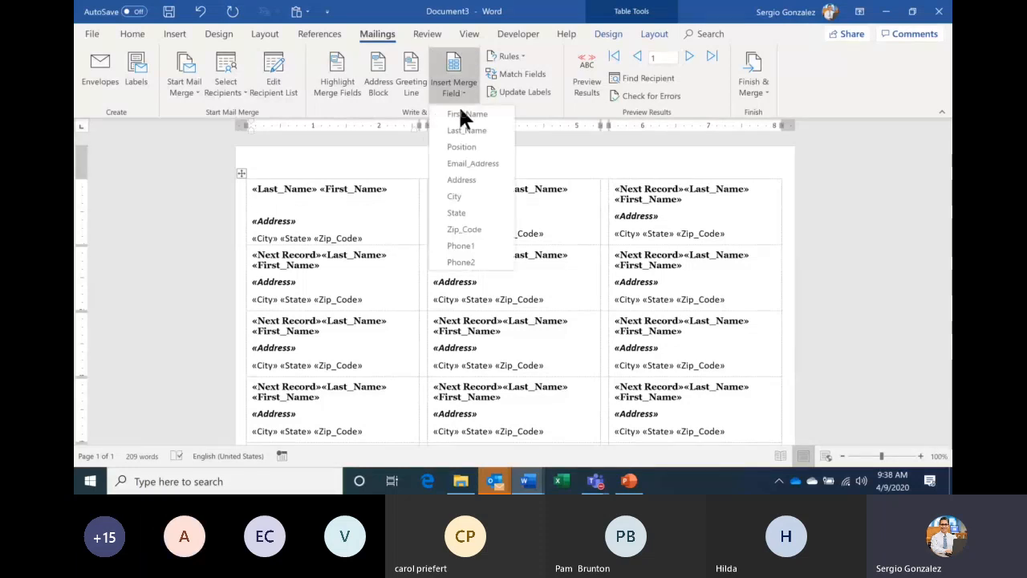
pyautogui.click(461, 147)
pyautogui.click(507, 93)
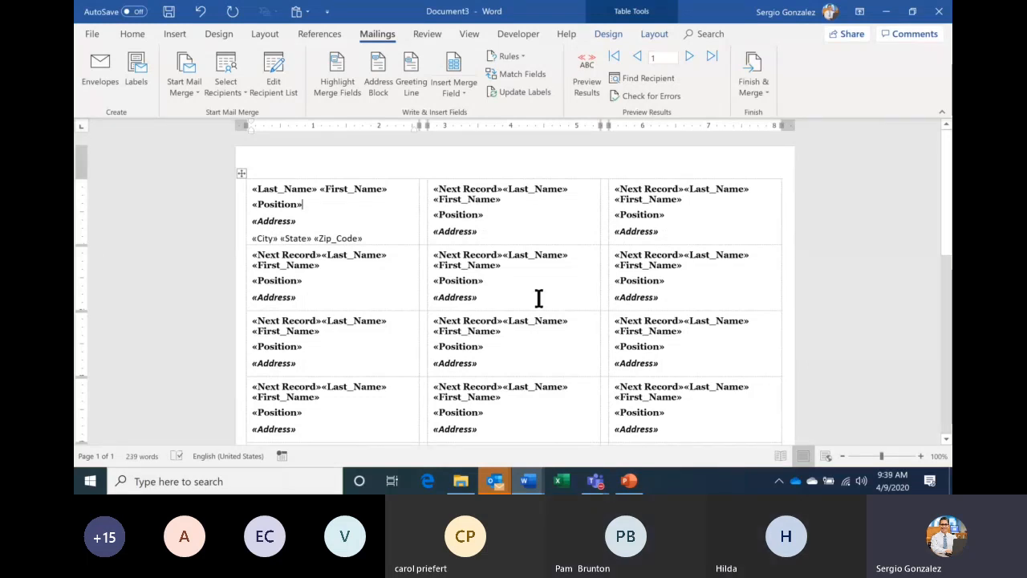
pyautogui.moveTo(540, 483)
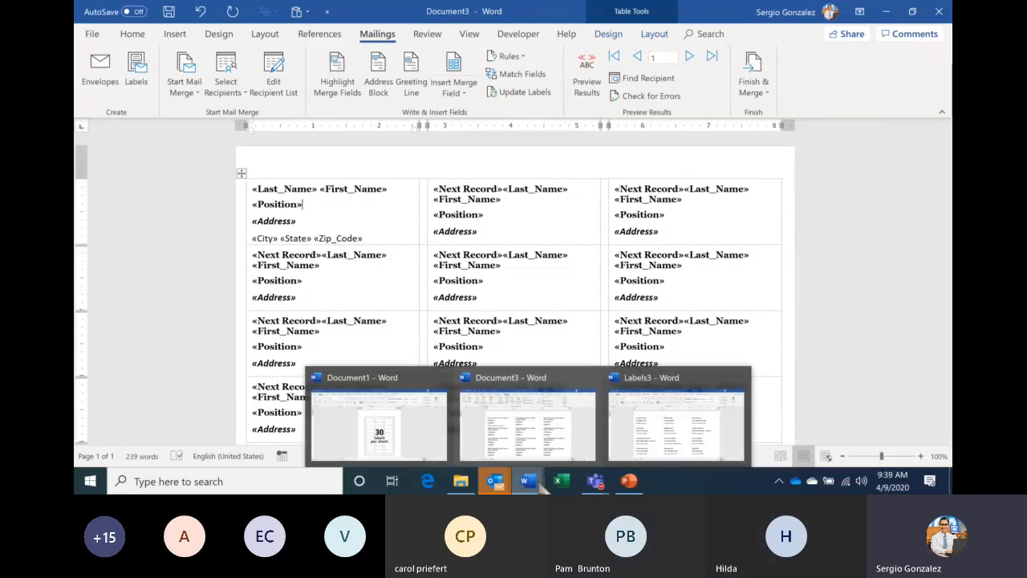
pyautogui.click(671, 440)
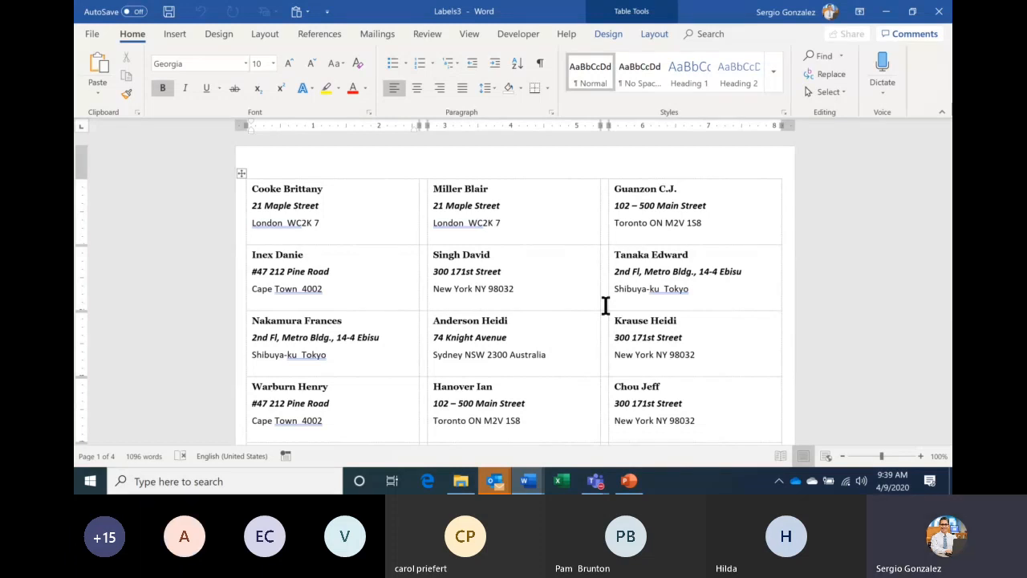
pyautogui.moveTo(533, 481)
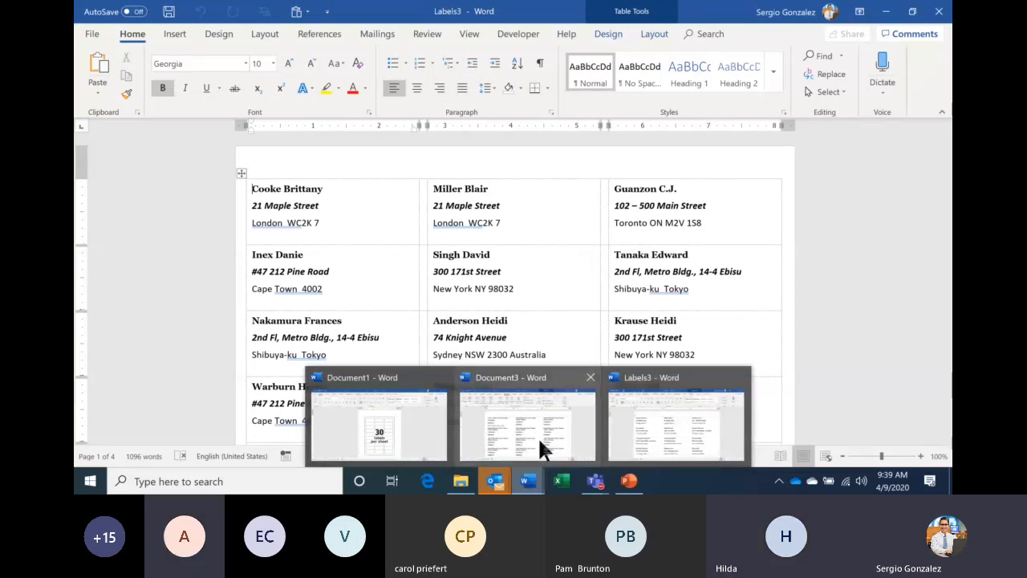
pyautogui.click(539, 440)
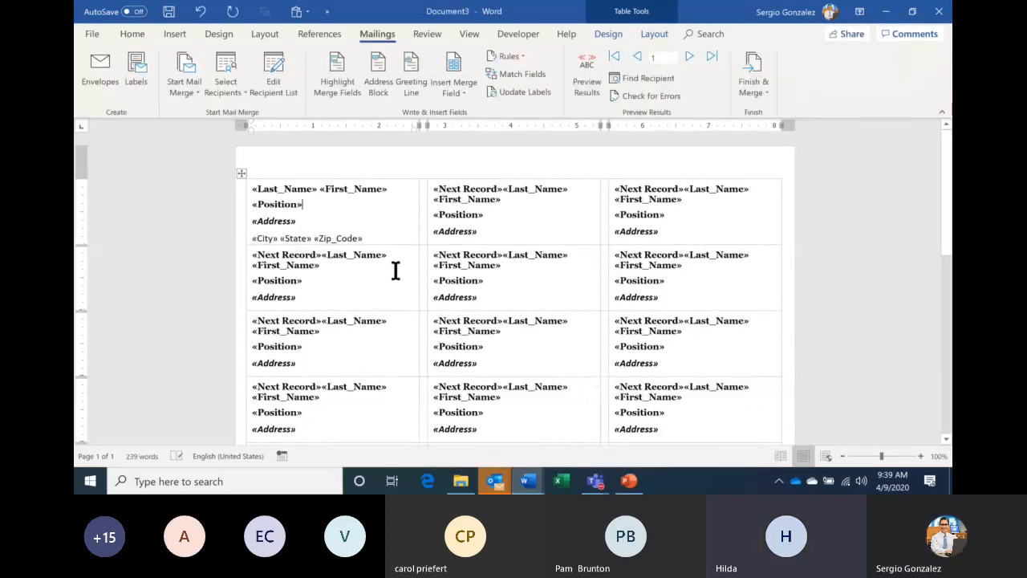
pyautogui.moveTo(596, 481)
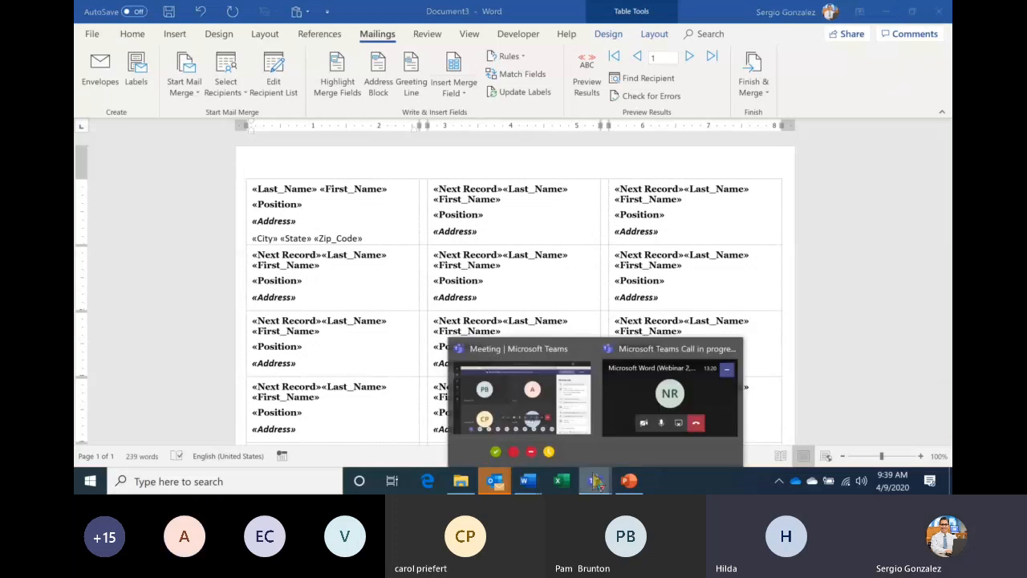
# - Check the Teams meeting's participant list, then return to Word's Document3 label layout
pyautogui.click(569, 407)
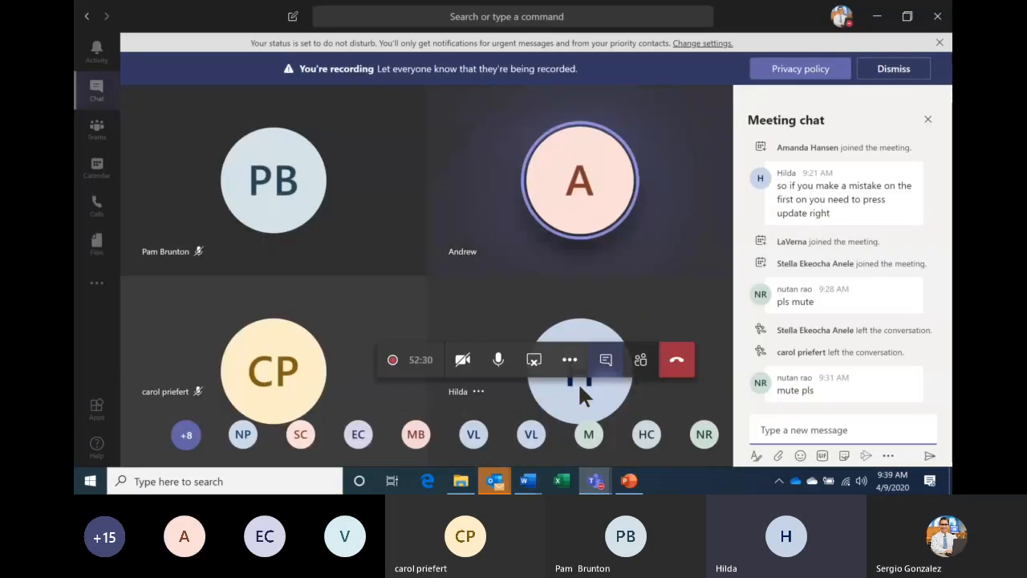
pyautogui.click(642, 365)
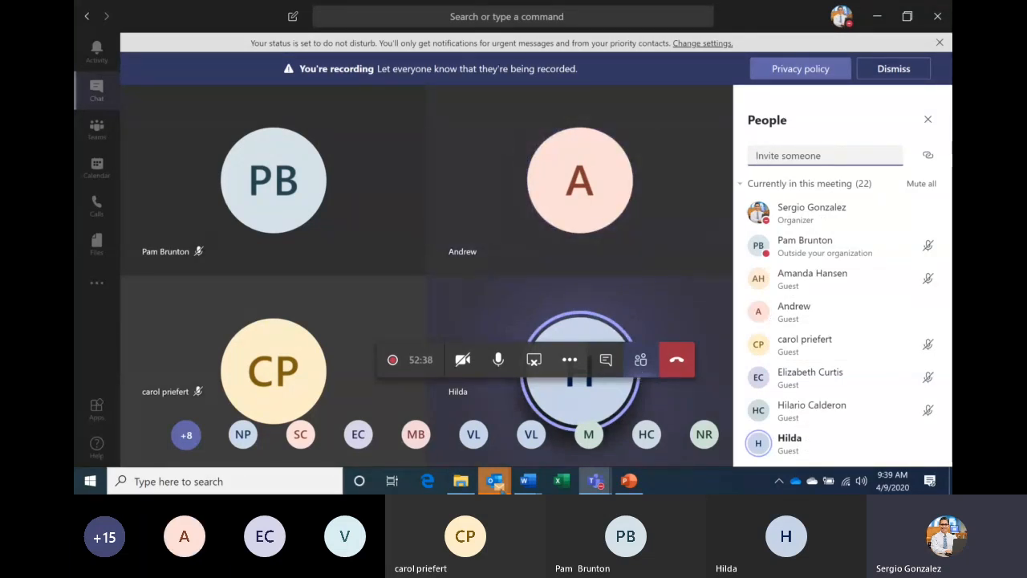
pyautogui.click(530, 481)
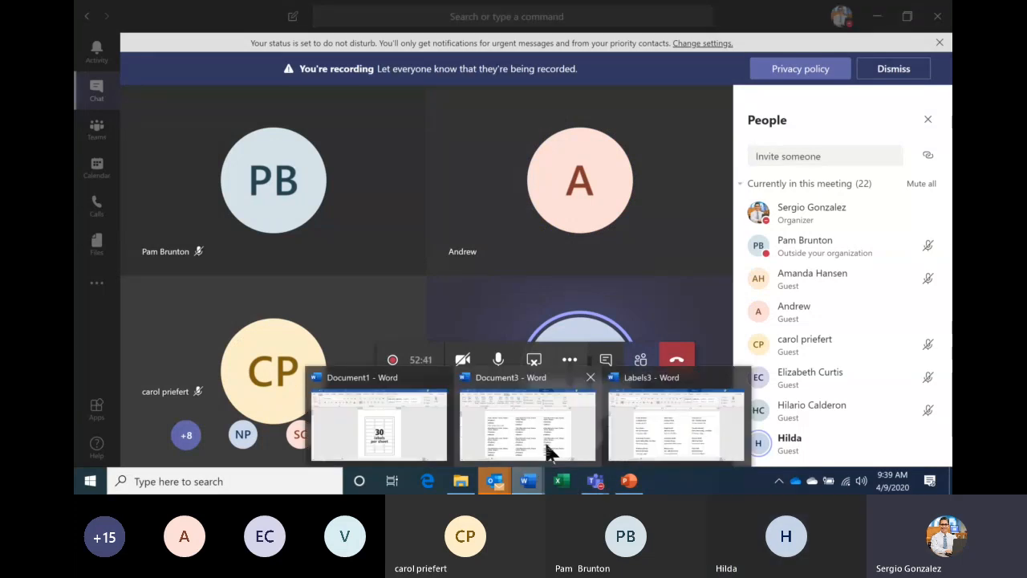
pyautogui.click(549, 452)
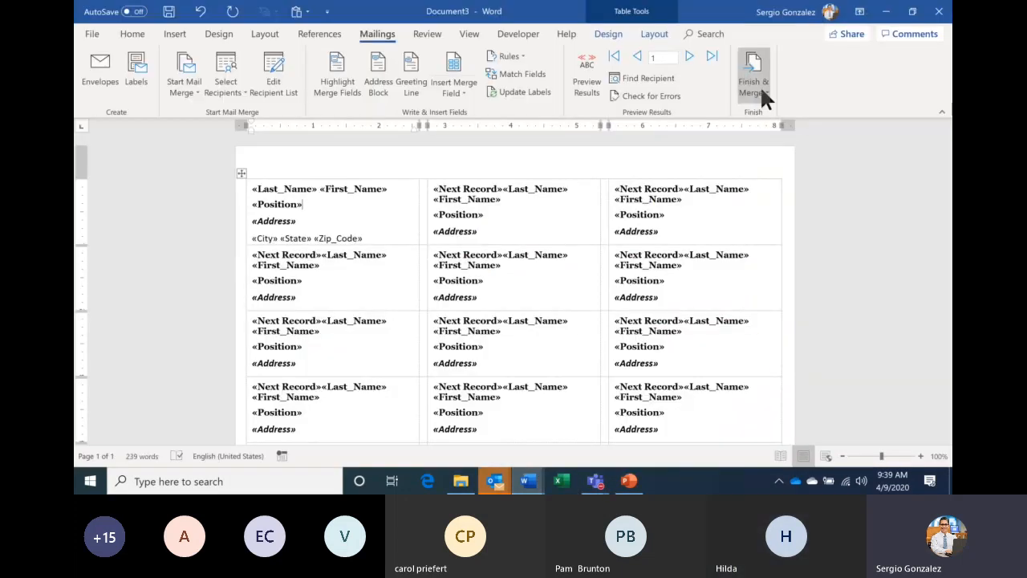
pyautogui.click(761, 92)
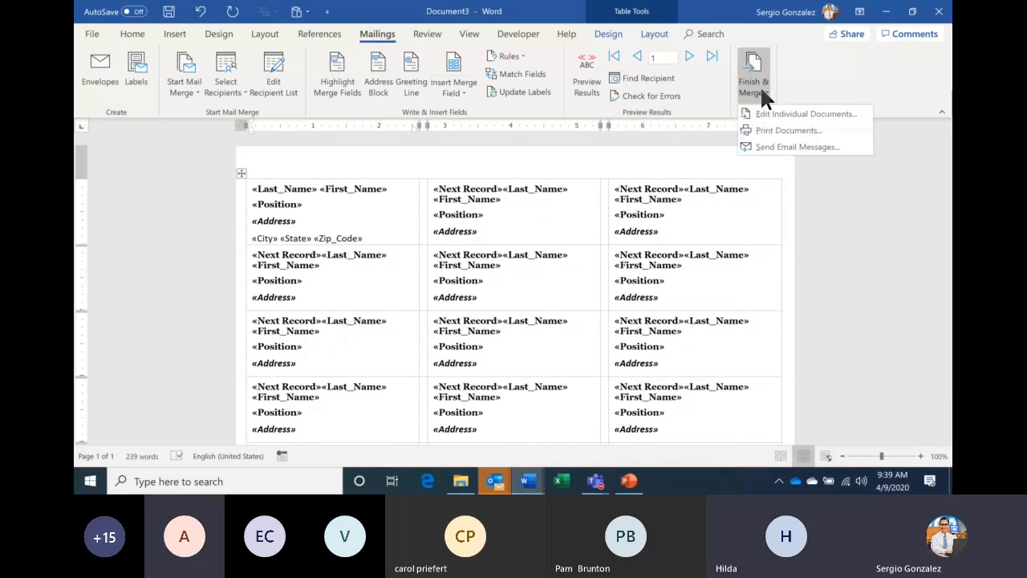
pyautogui.click(790, 130)
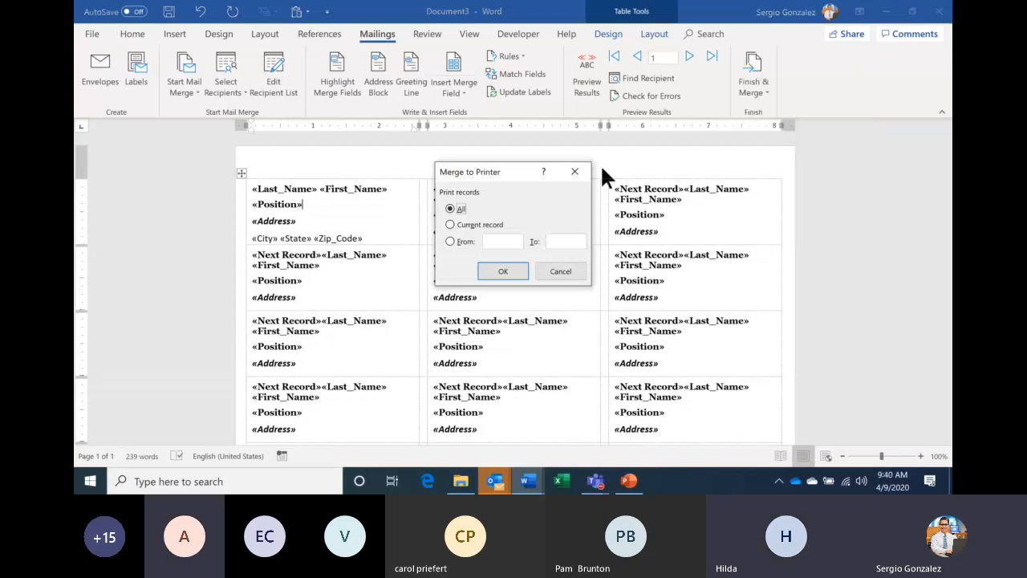
pyautogui.click(504, 271)
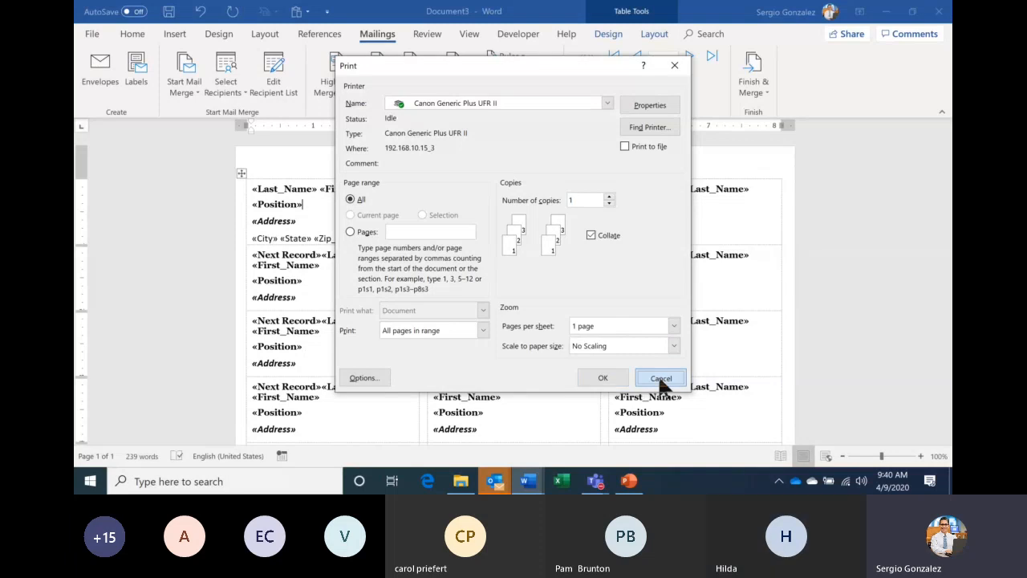
pyautogui.click(659, 381)
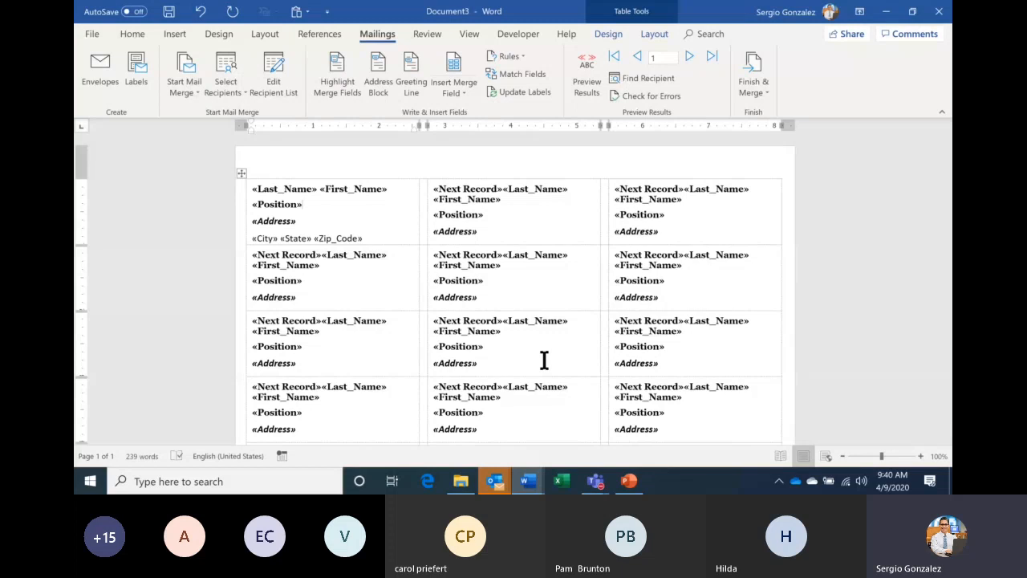
# - Merge all records into a new Labels4 document with Edit Individual Documents, then return to Document3
pyautogui.click(753, 76)
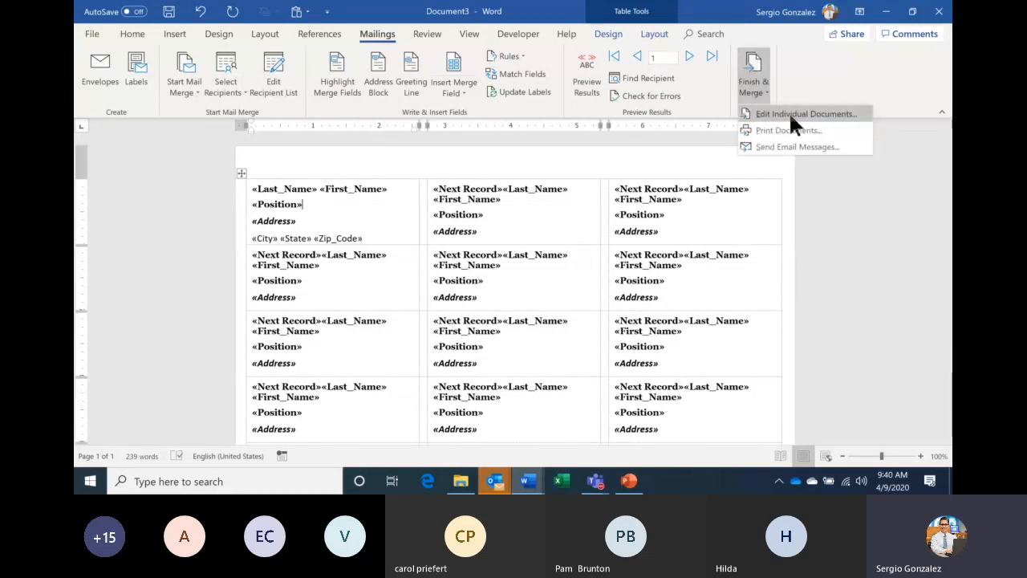
pyautogui.click(789, 113)
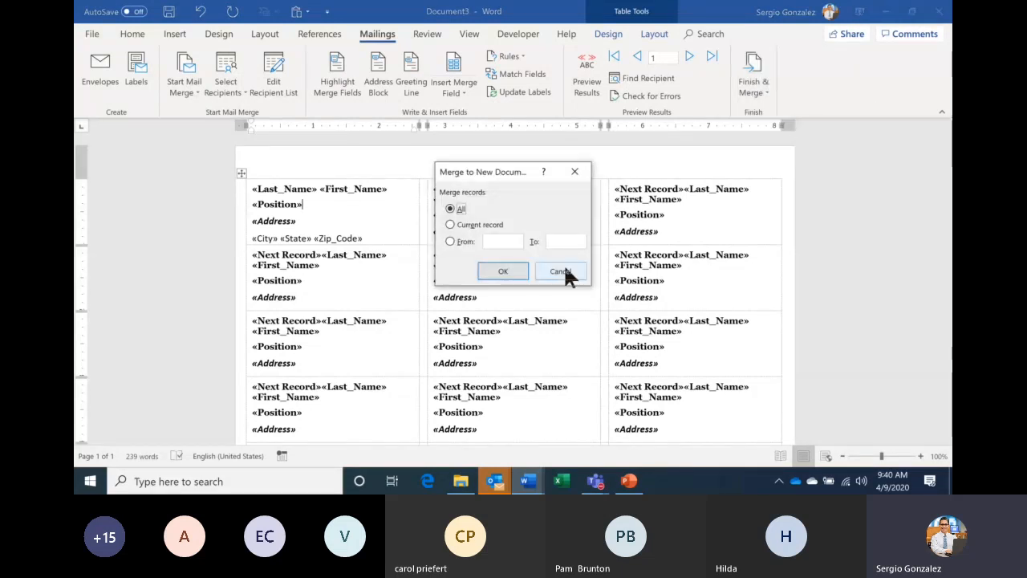
pyautogui.click(503, 271)
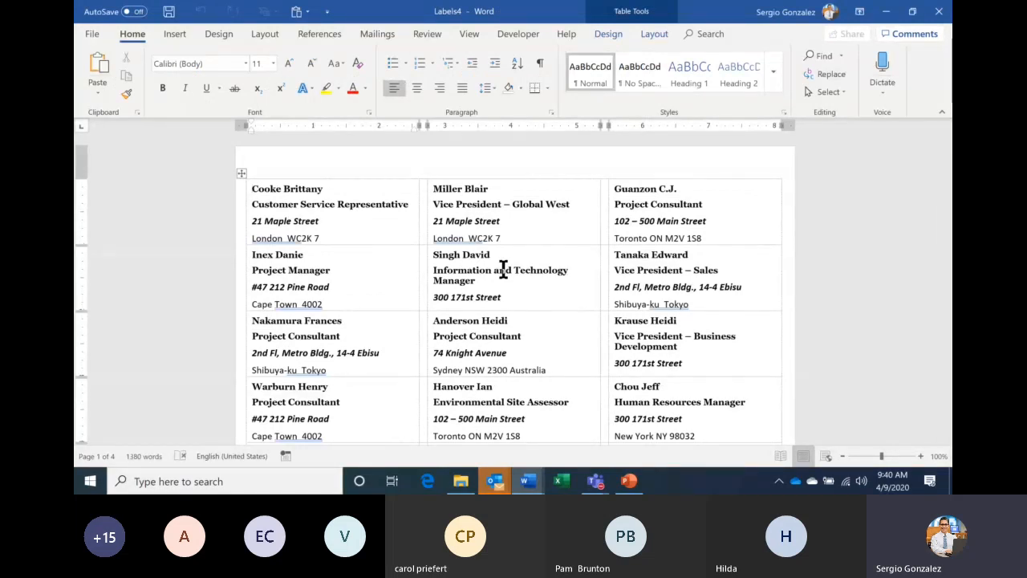
pyautogui.click(529, 480)
pyautogui.click(471, 434)
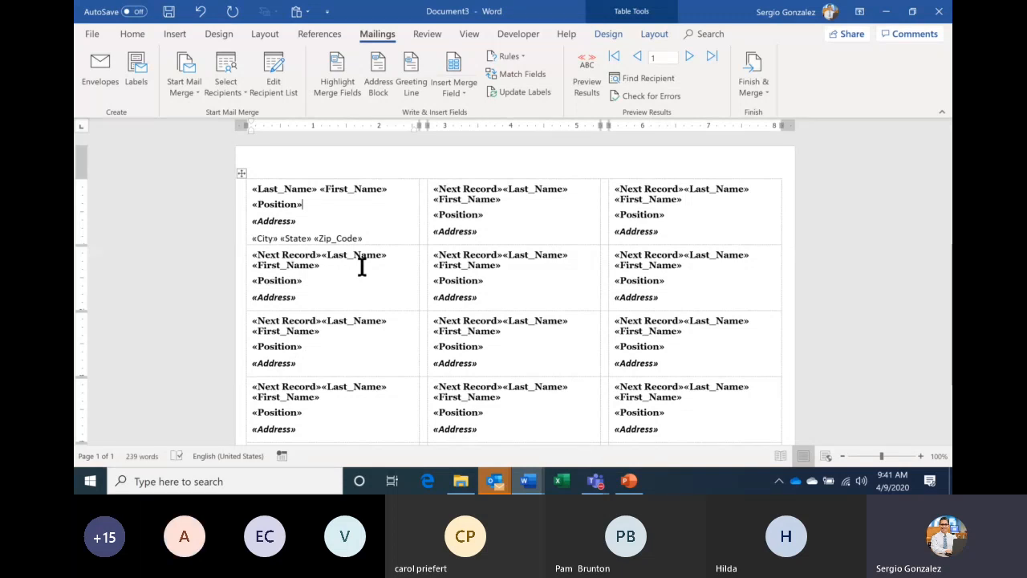
# - Close the Labels3 merged document without saving
pyautogui.moveTo(527, 481)
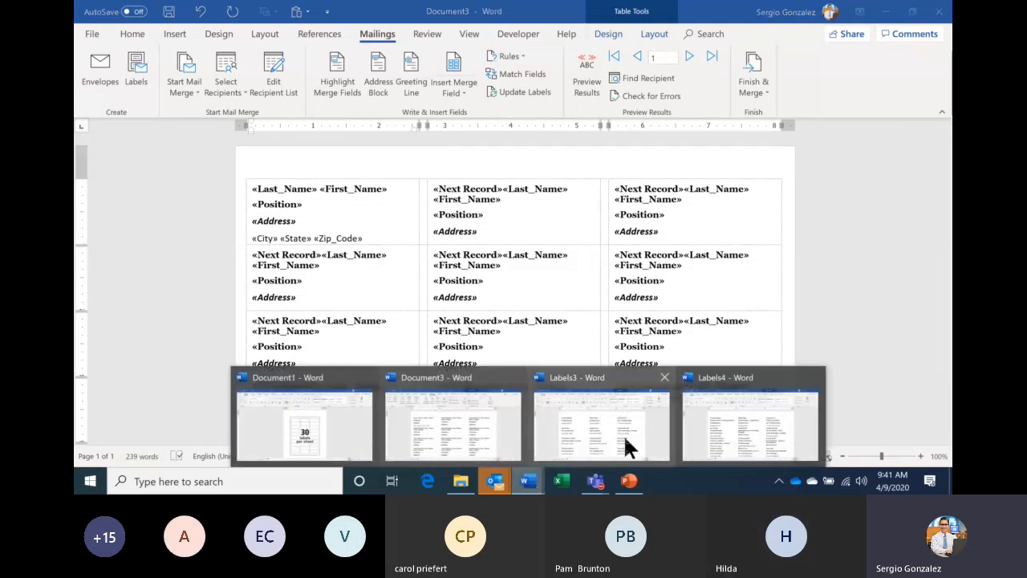
pyautogui.click(626, 446)
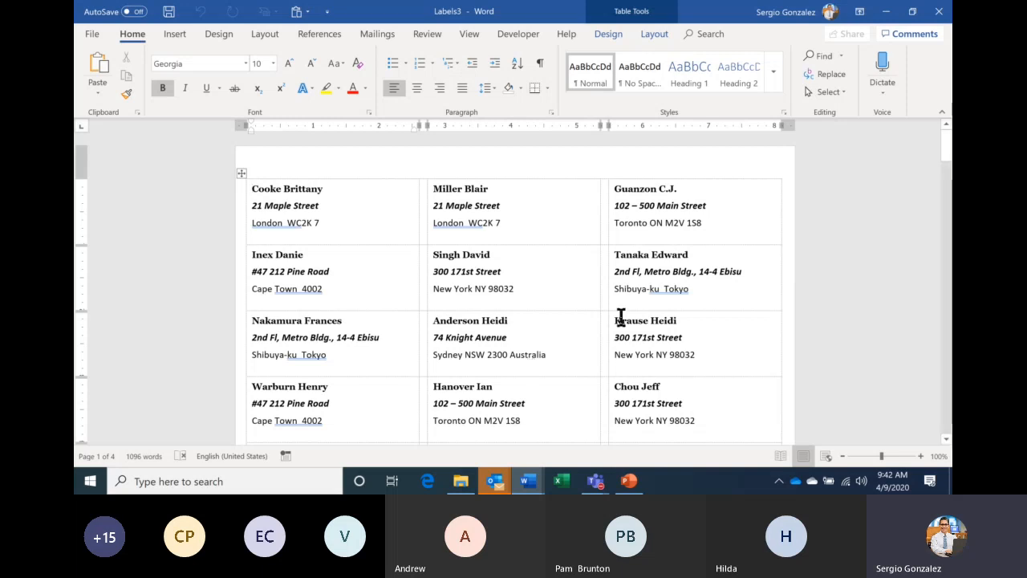
pyautogui.click(940, 13)
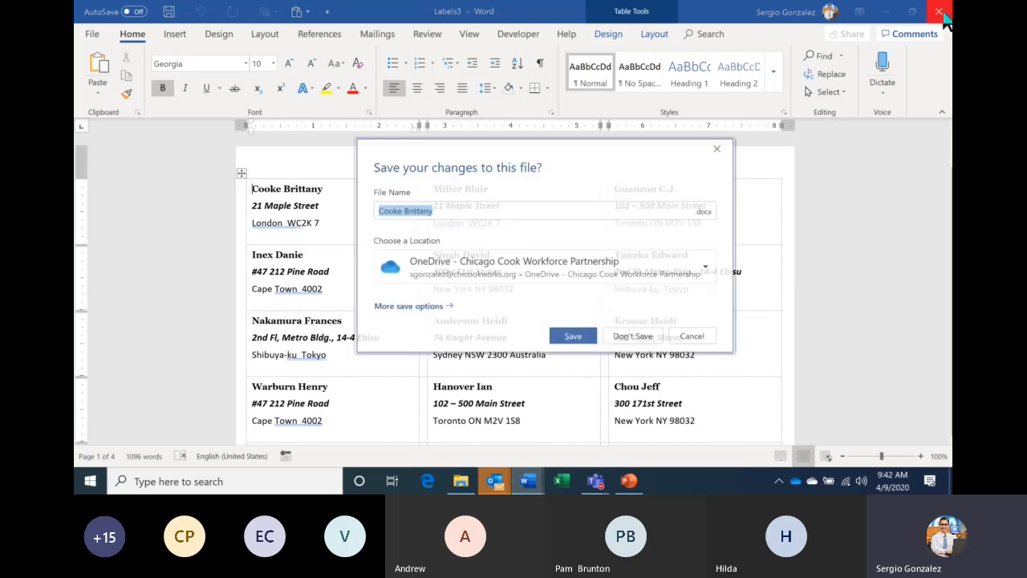
pyautogui.click(637, 338)
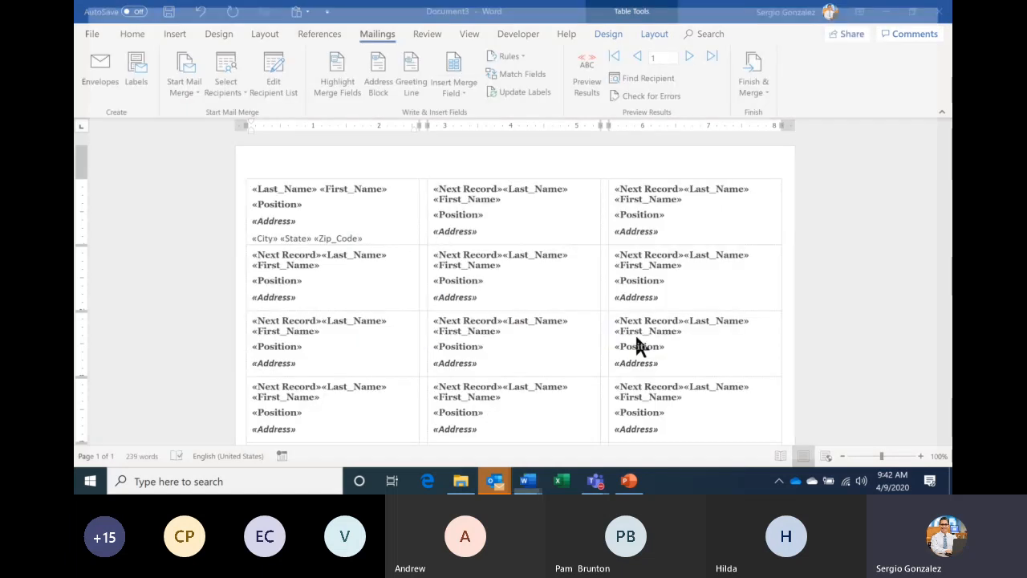
# - Close the Labels4 merged document without saving, leaving Document3 in front
pyautogui.moveTo(527, 481)
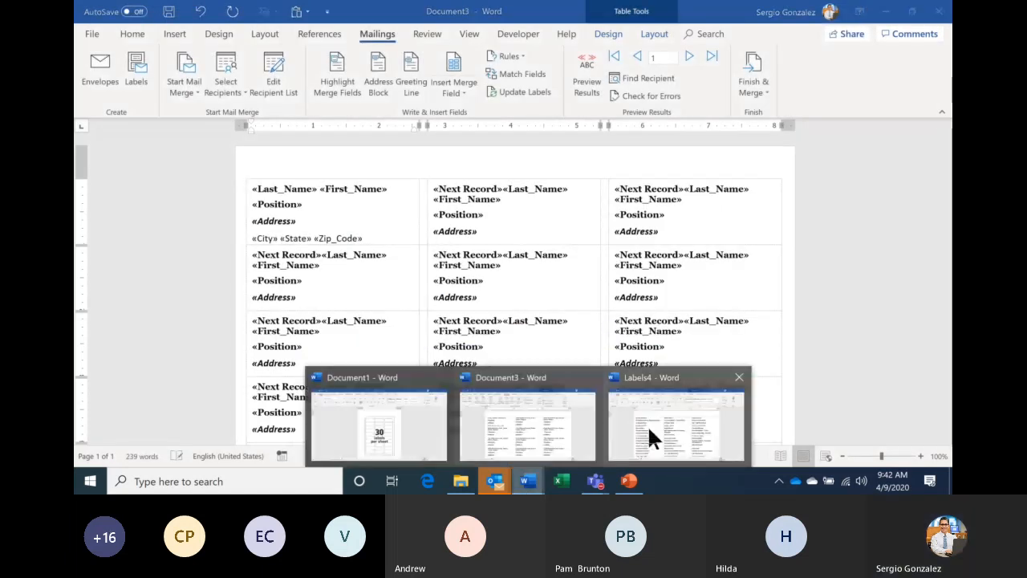
pyautogui.click(648, 425)
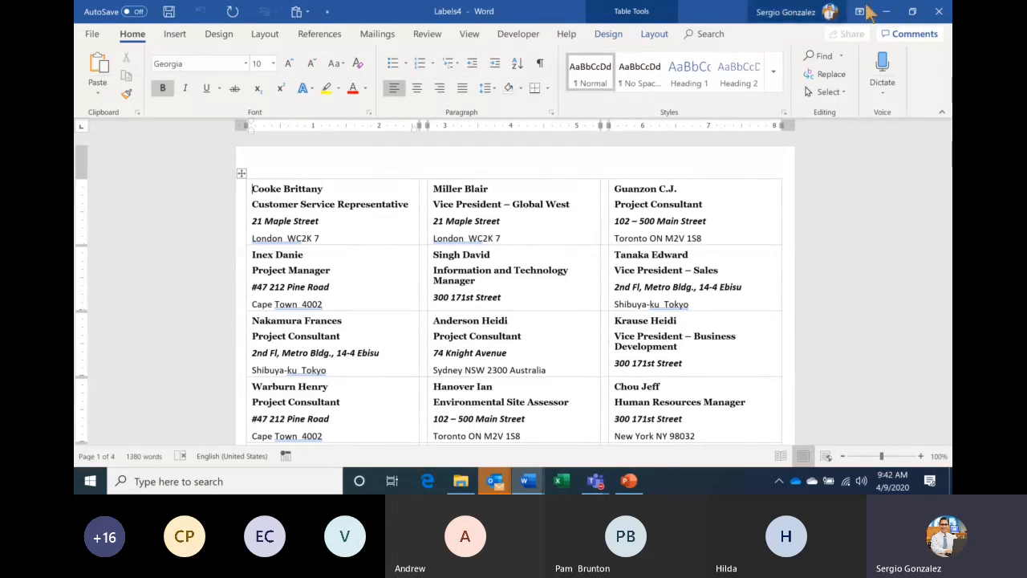
pyautogui.click(938, 17)
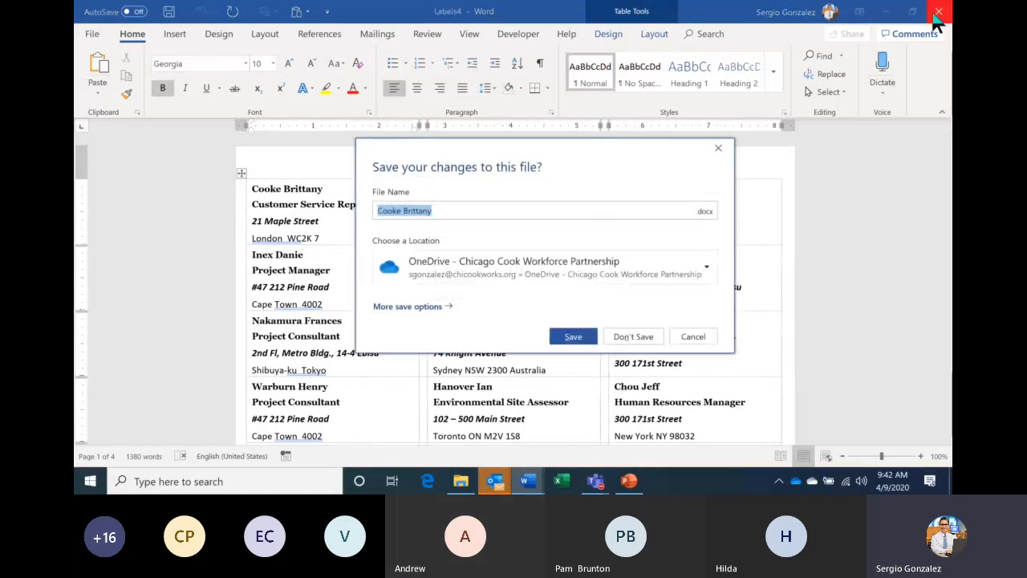
pyautogui.click(630, 336)
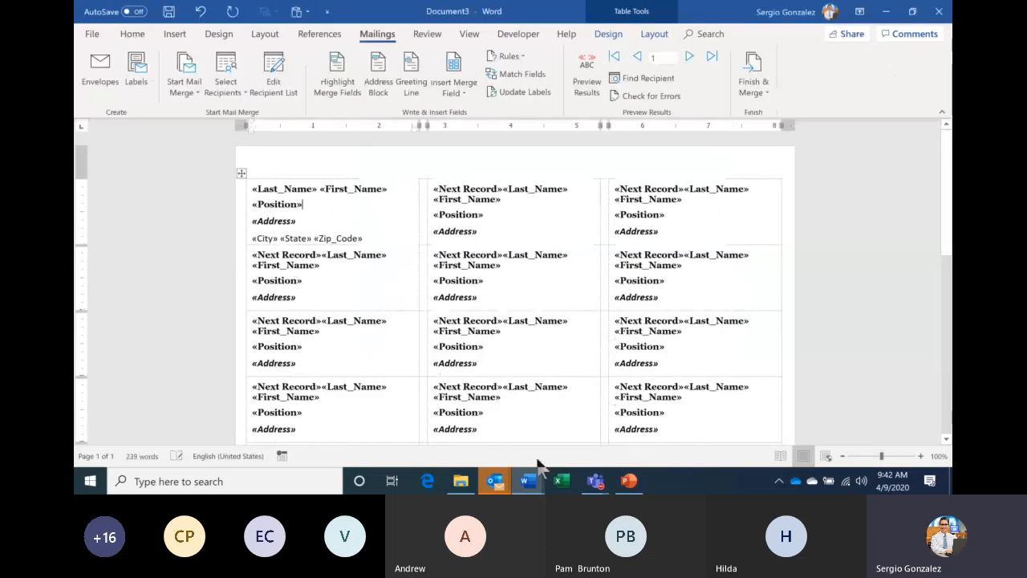
pyautogui.click(566, 431)
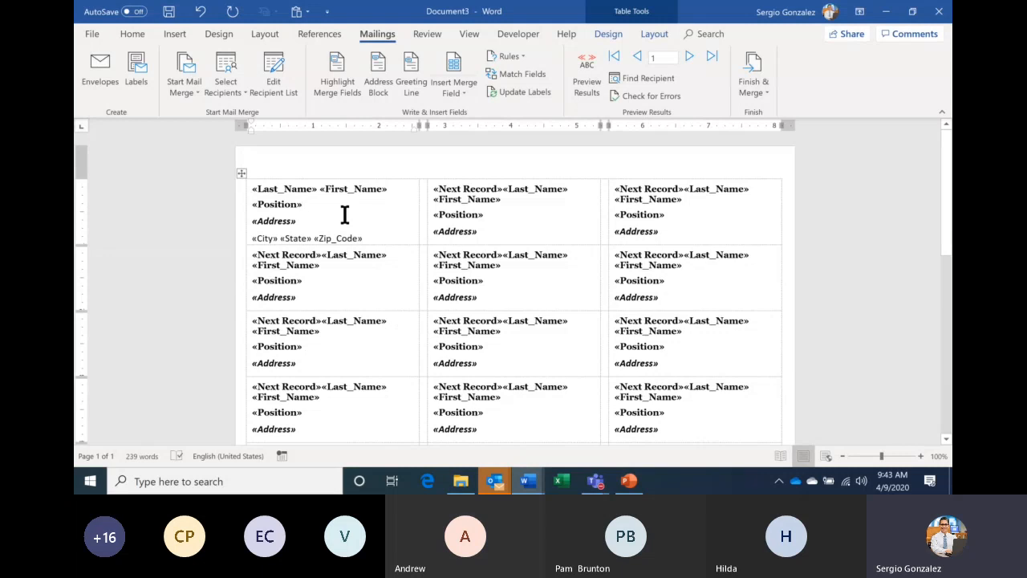
# - Start an Online Pictures search from the Insert tab, then switch to the Teams meeting
pyautogui.click(186, 37)
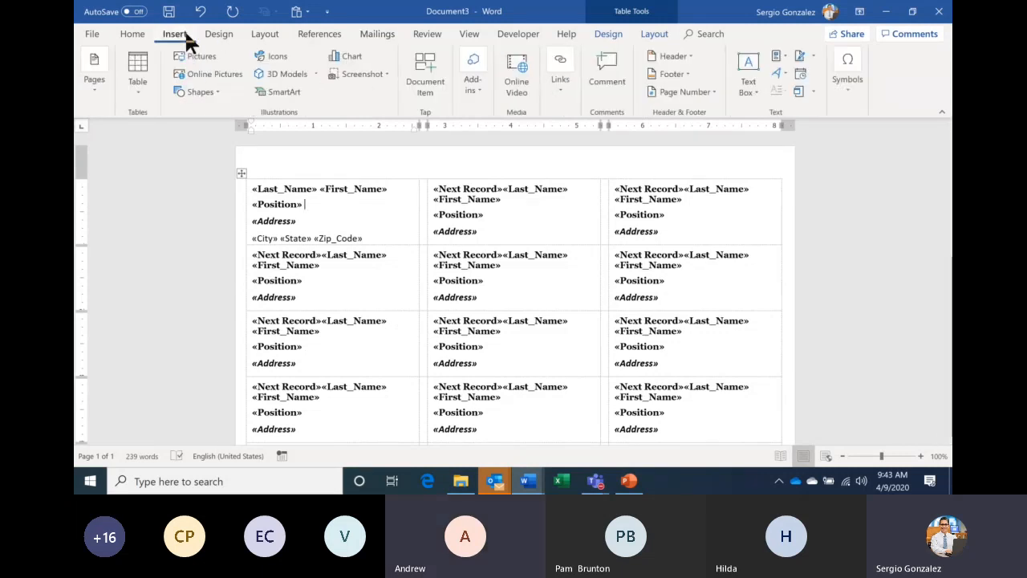
pyautogui.click(211, 72)
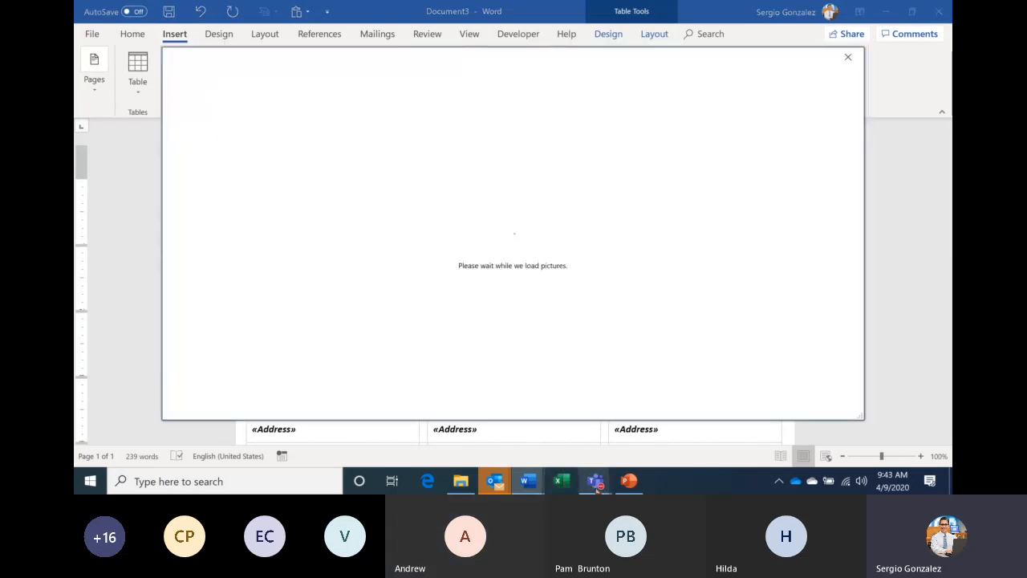
pyautogui.moveTo(597, 484)
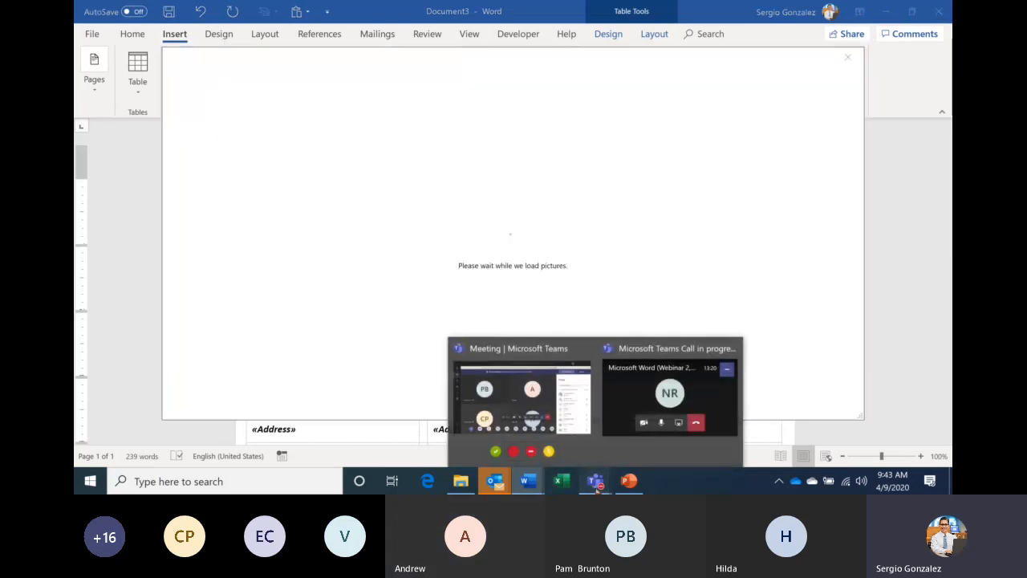
pyautogui.click(559, 426)
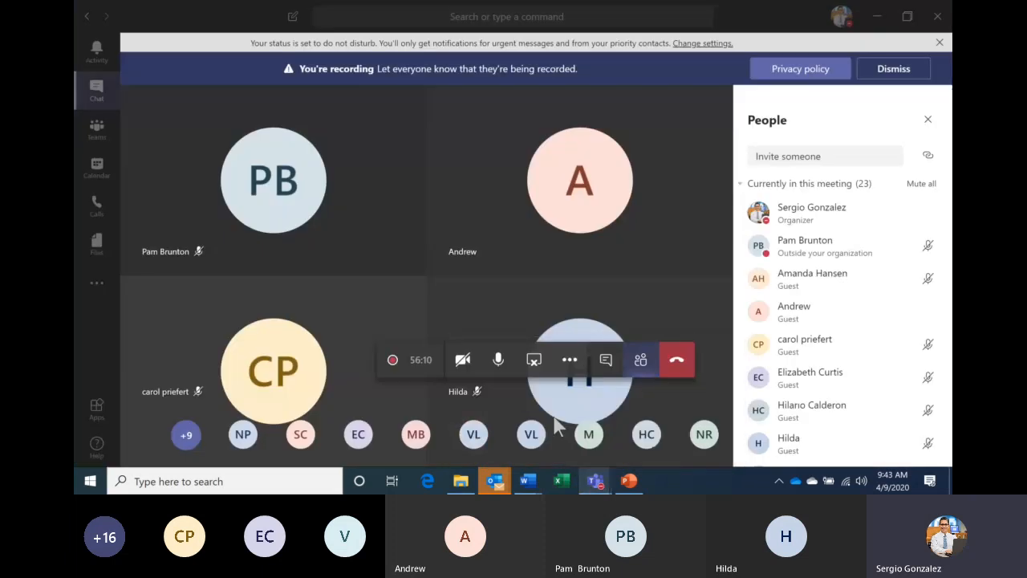
# - Mute all Teams meeting participants and return to Word's Online Pictures search
pyautogui.click(919, 184)
pyautogui.click(615, 267)
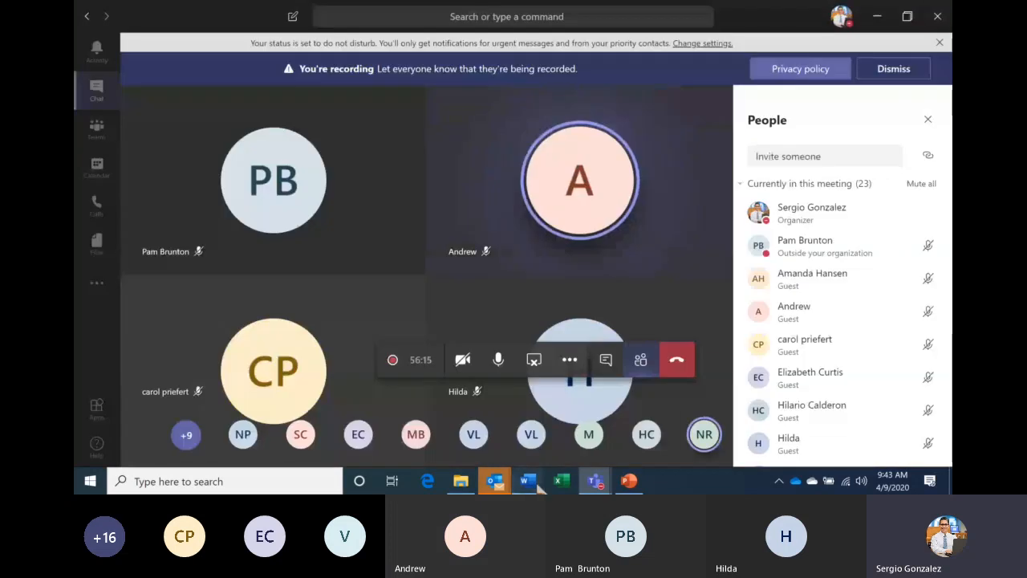
pyautogui.moveTo(528, 481)
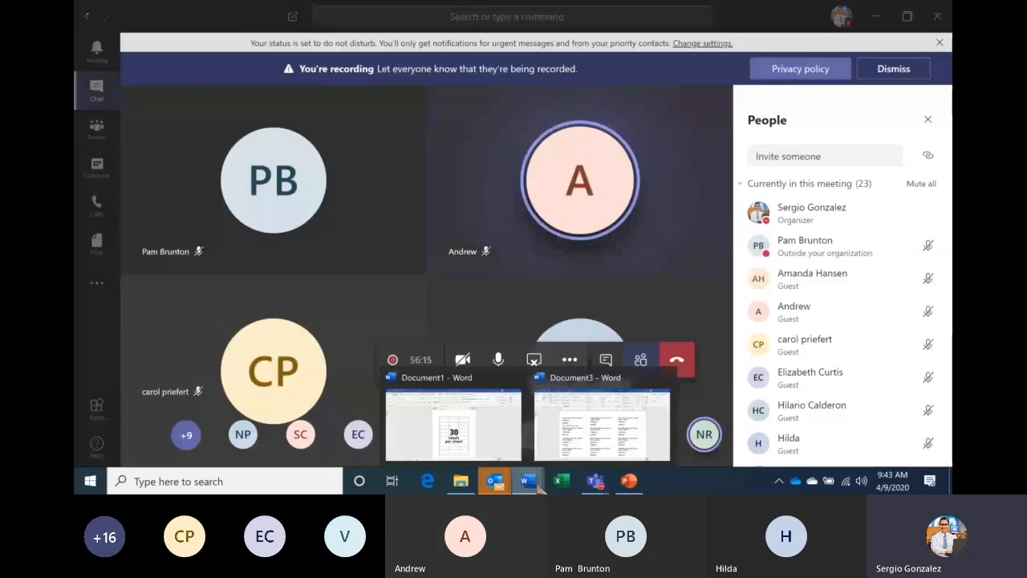
pyautogui.click(586, 426)
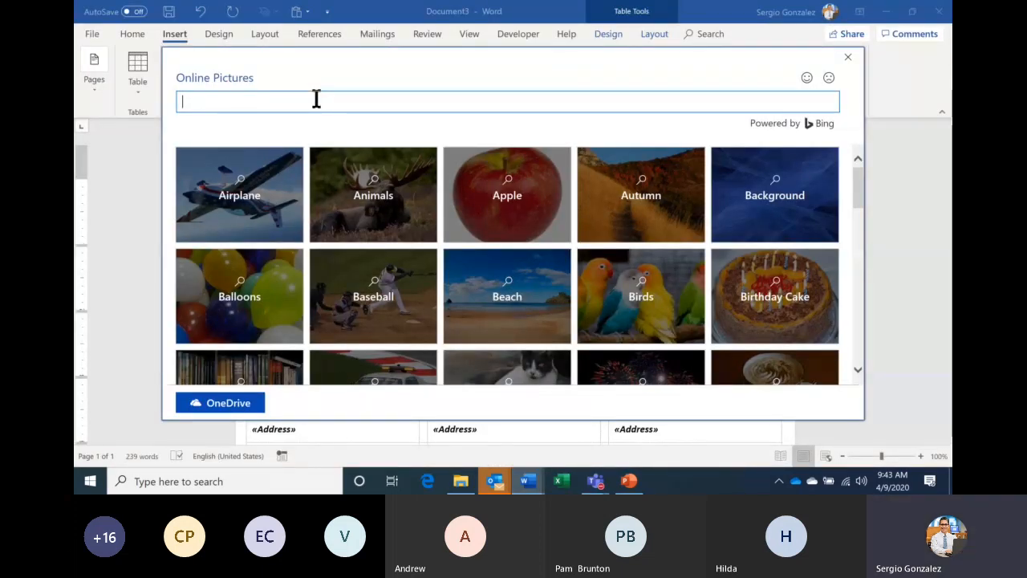
# - Search online pictures for 'past due' and insert the first red PAST DUE stamp image
pyautogui.write('past due')
pyautogui.press('Return')
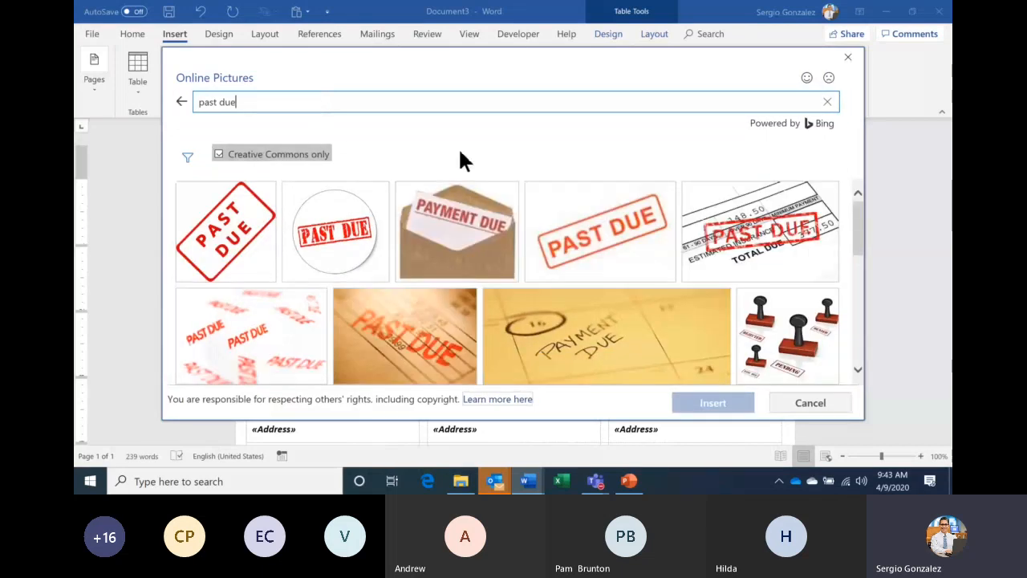
pyautogui.click(578, 225)
pyautogui.click(259, 256)
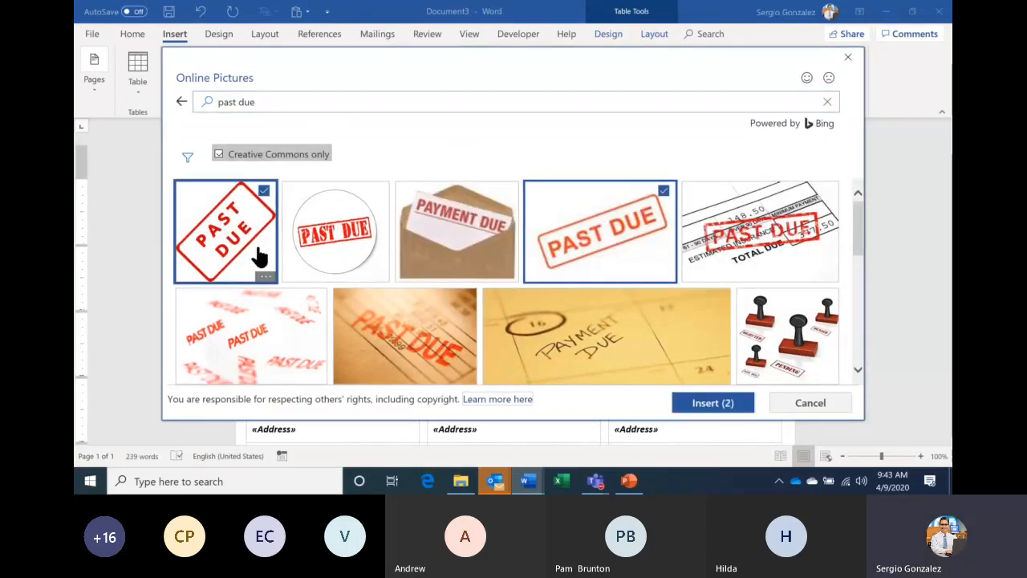
pyautogui.click(608, 236)
pyautogui.click(710, 407)
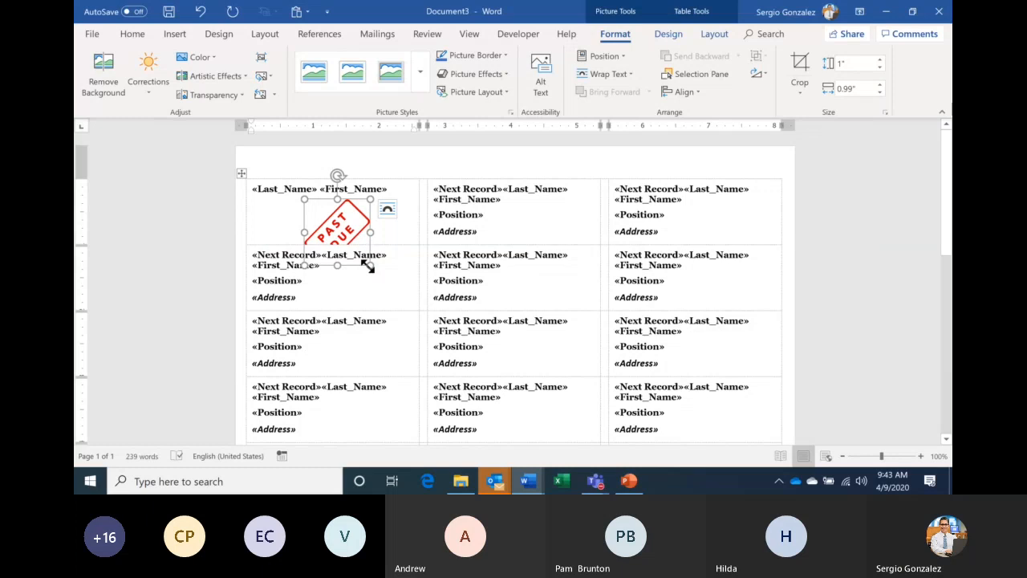
# - Shrink the PAST DUE stamp to about half an inch, float it in front of text, and move it right
pyautogui.moveTo(368, 266); pyautogui.dragTo(329, 233)
pyautogui.click(357, 210)
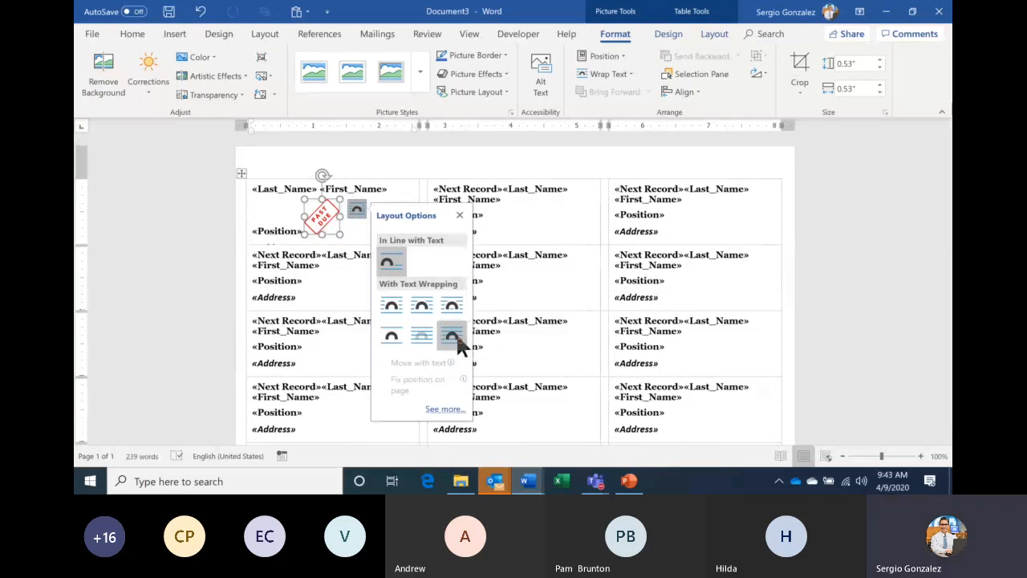
pyautogui.click(456, 333)
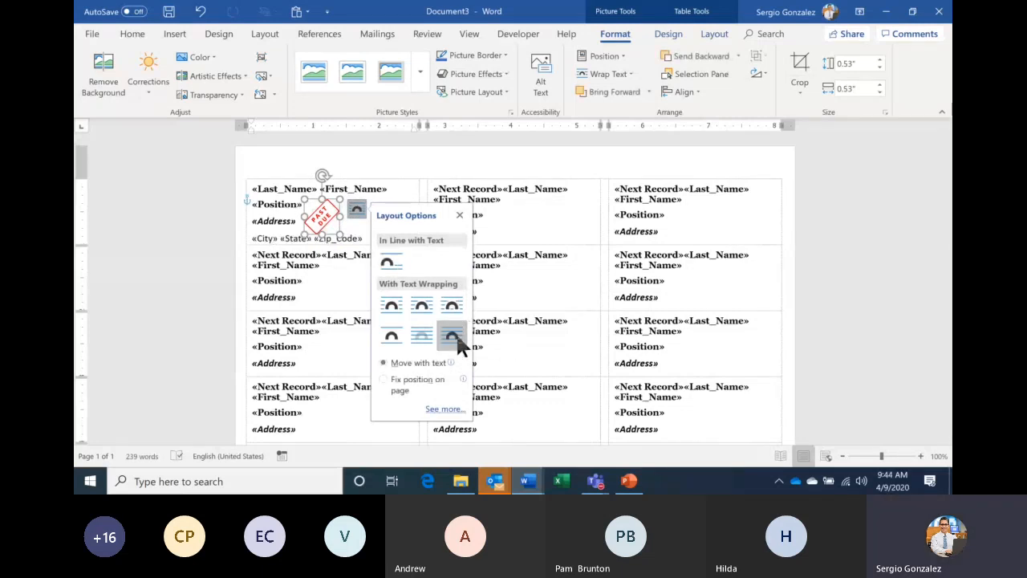
pyautogui.click(459, 215)
pyautogui.moveTo(328, 218); pyautogui.dragTo(406, 223)
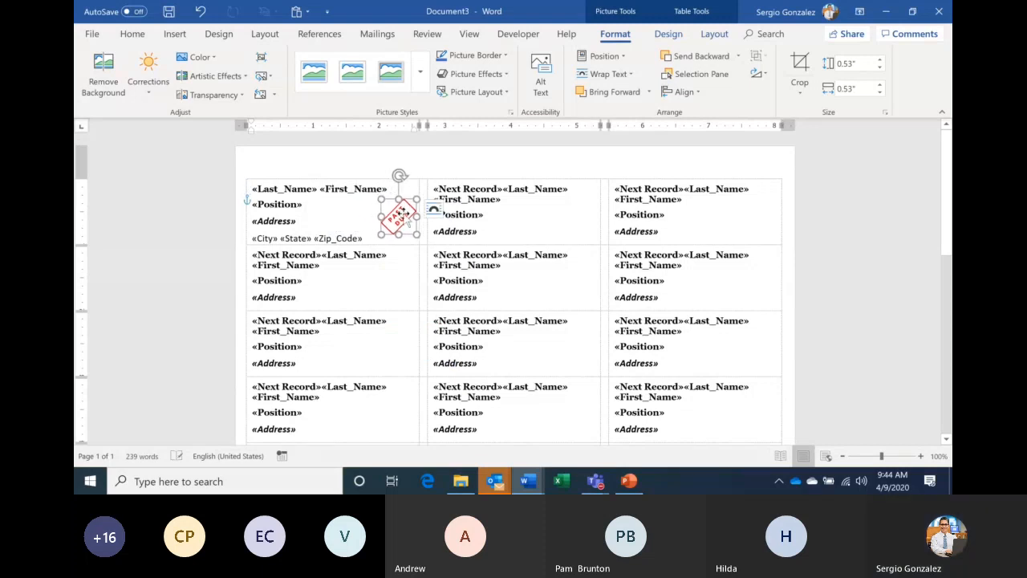
pyautogui.click(506, 222)
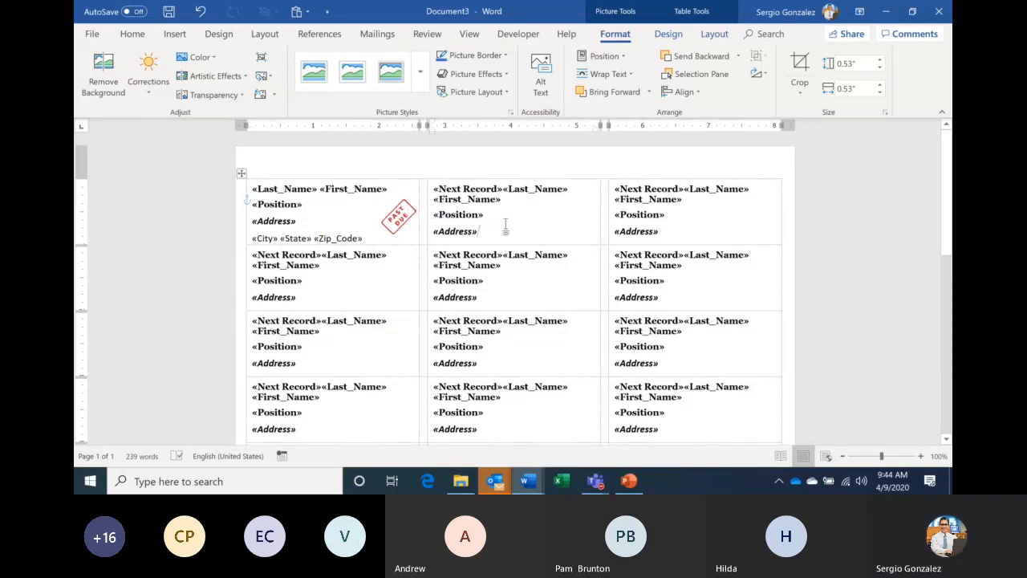
# - Reapply In Front of Text wrapping to the stamp from the table Layout ribbon
pyautogui.click(397, 229)
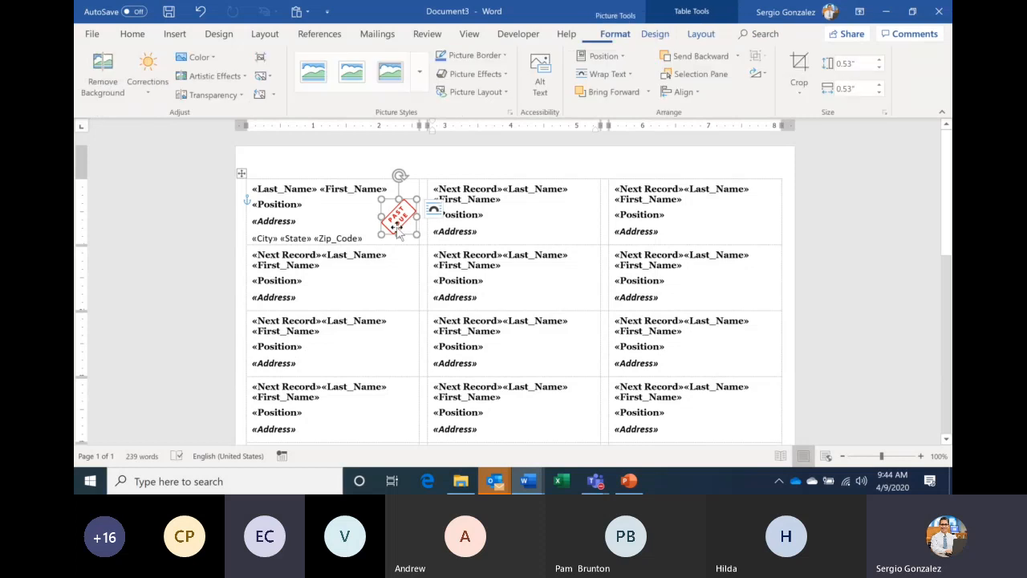
pyautogui.click(361, 220)
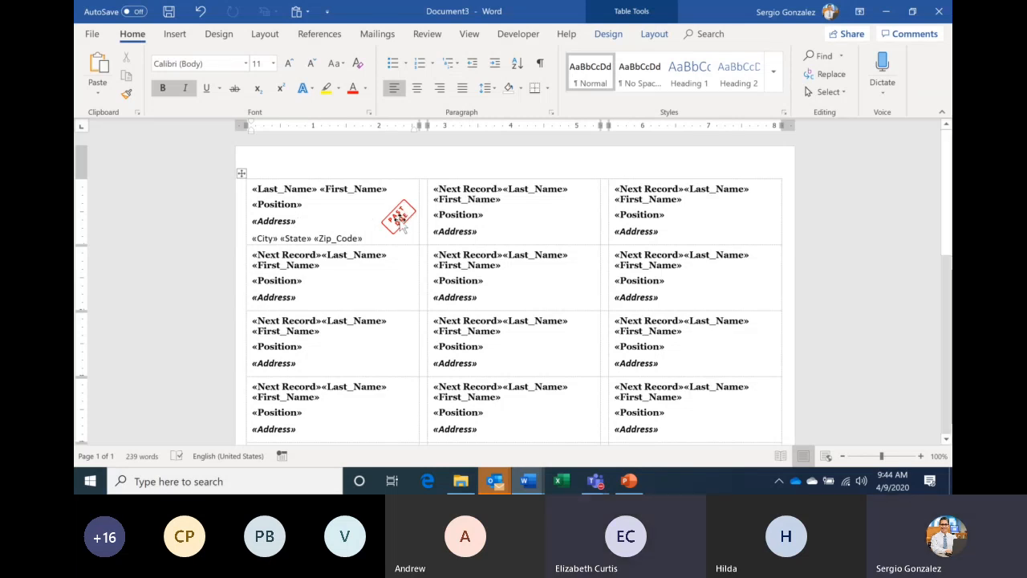
pyautogui.click(651, 35)
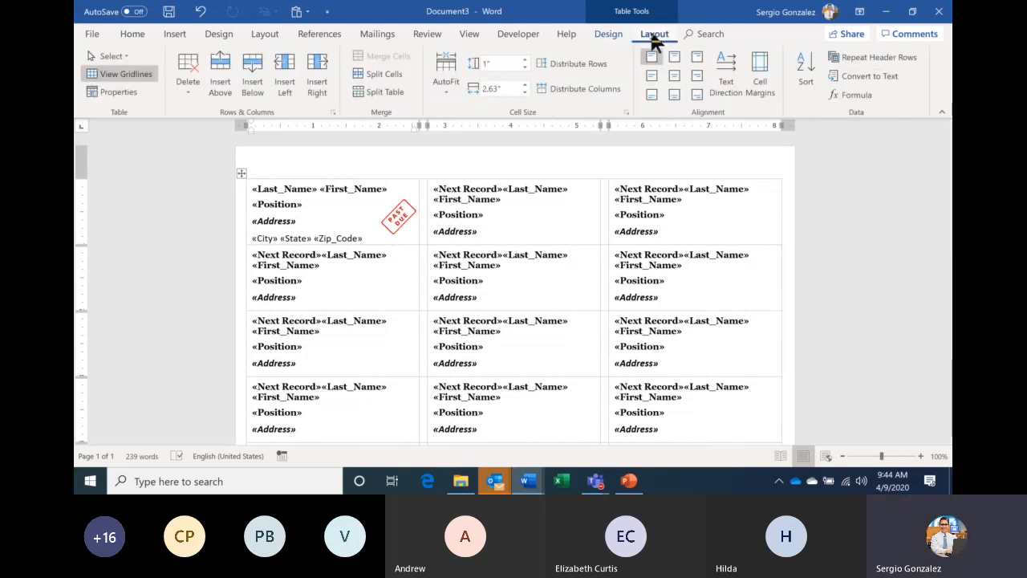
pyautogui.click(403, 206)
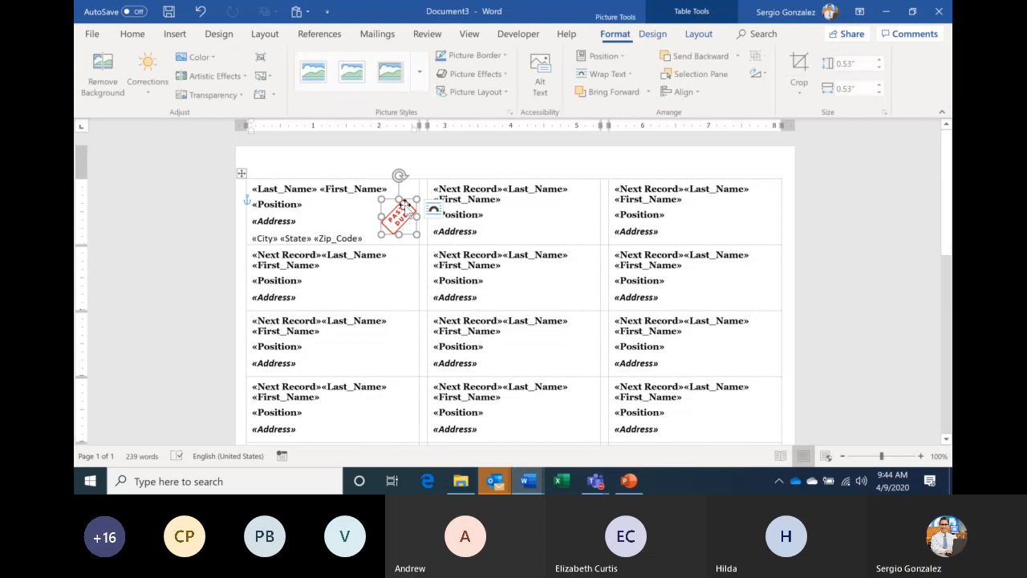
pyautogui.click(627, 73)
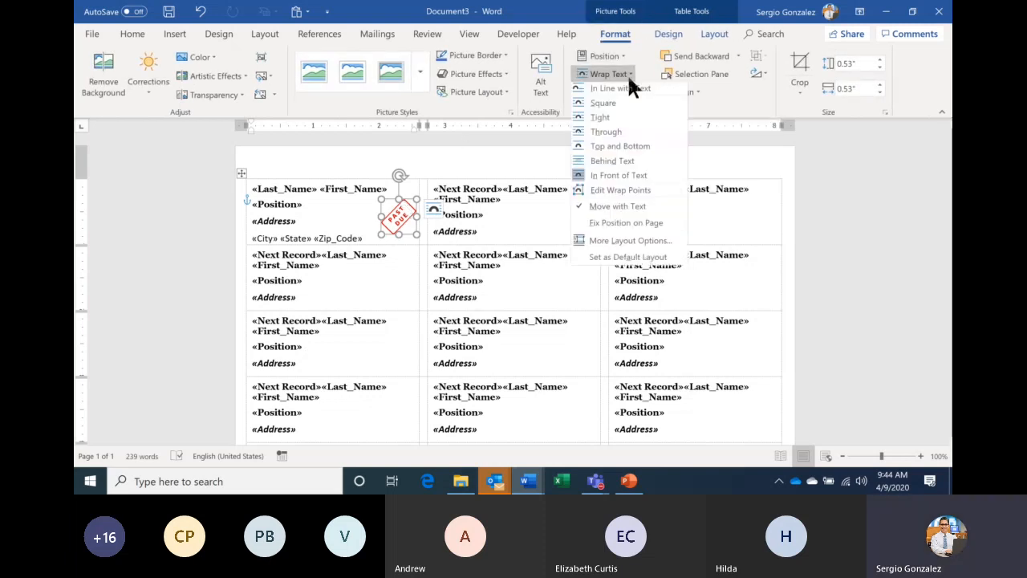
pyautogui.click(633, 177)
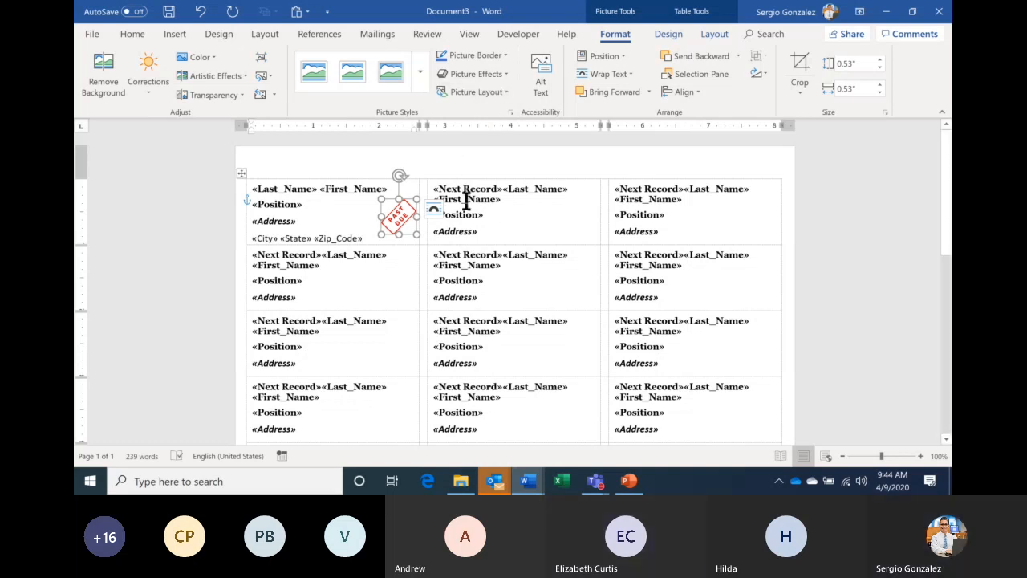
# - Copy the stamp to all labels with Update Labels, then undo twice to remove every stamp
pyautogui.click(384, 34)
pyautogui.click(498, 90)
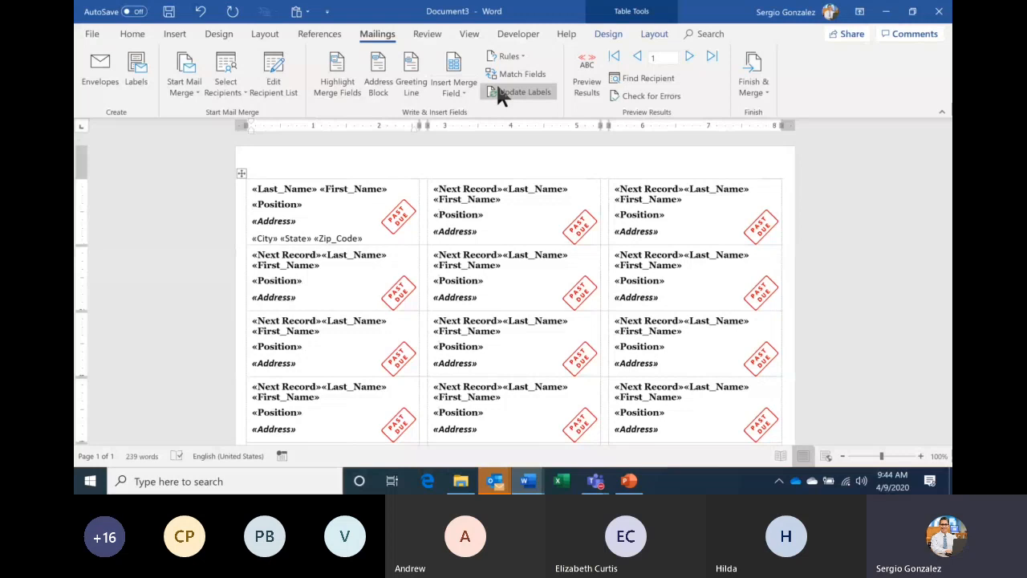
pyautogui.hotkey('ctrl', 'z')
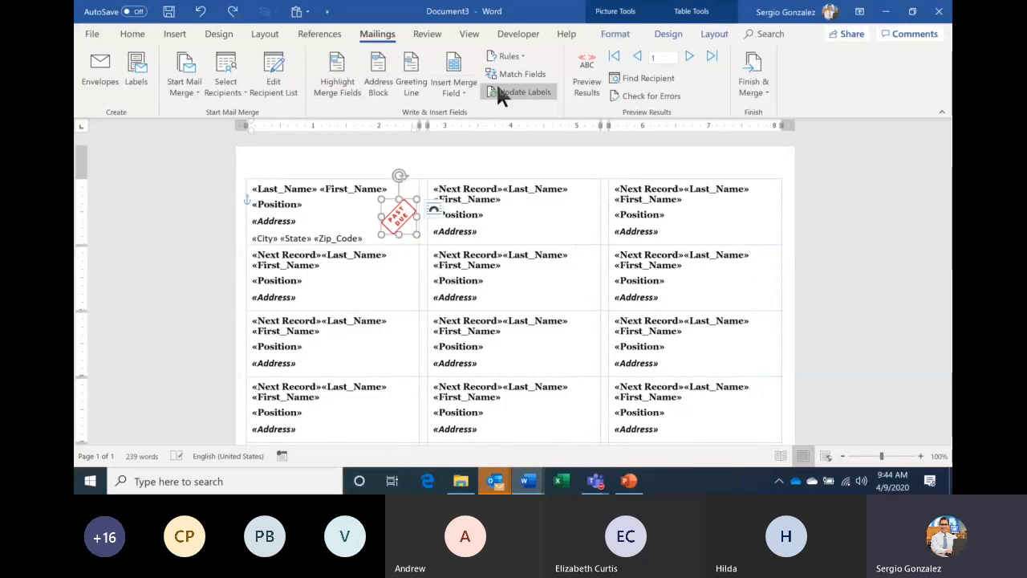
pyautogui.hotkey('ctrl', 'z')
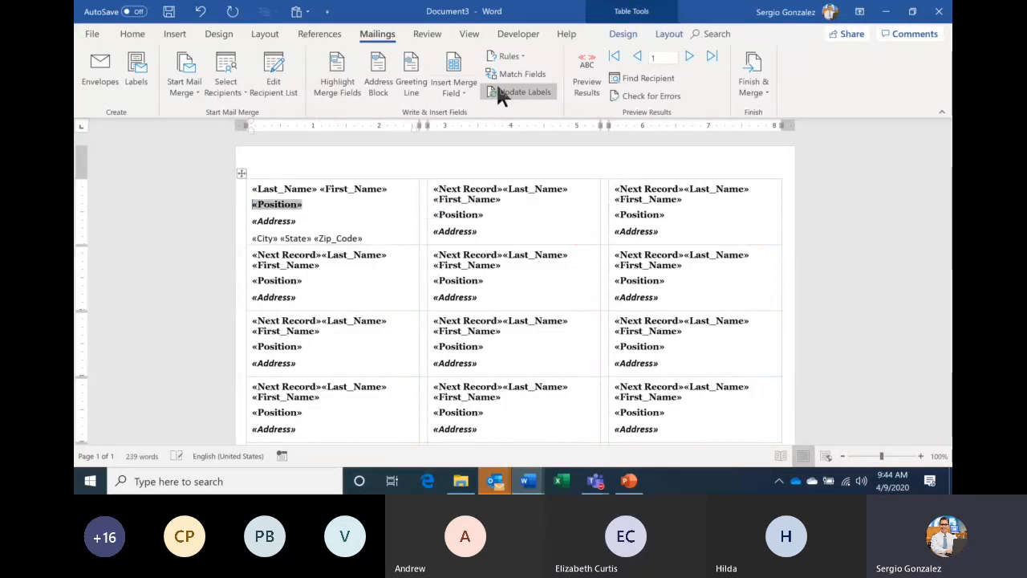
# - Place the cursor after «Position» and start a new Online Pictures search
pyautogui.click(353, 208)
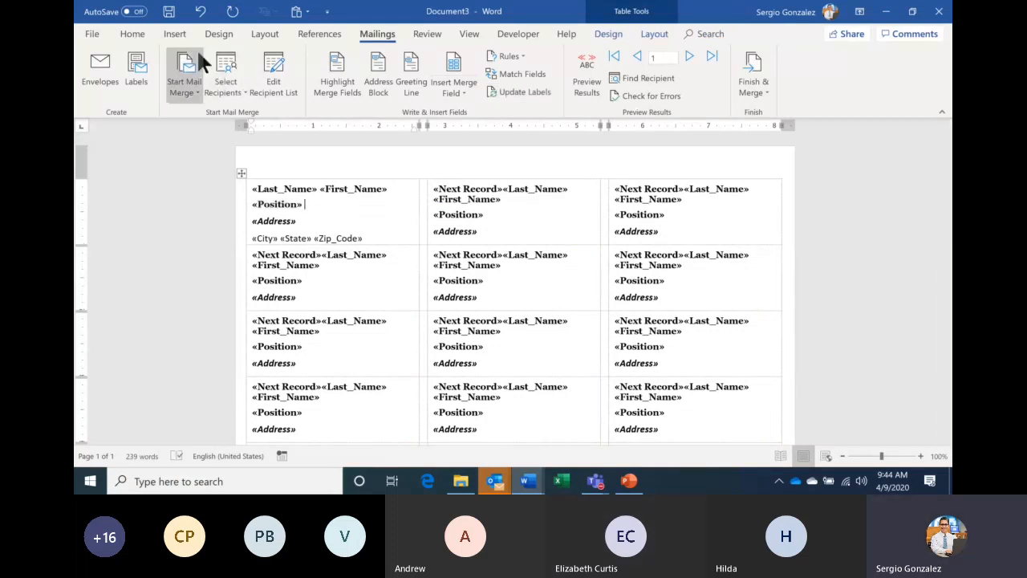
pyautogui.click(176, 33)
pyautogui.click(210, 71)
# - Search online pictures for 'besafe' and insert the Keep Calm and Stay Safe Online image
pyautogui.write('be')
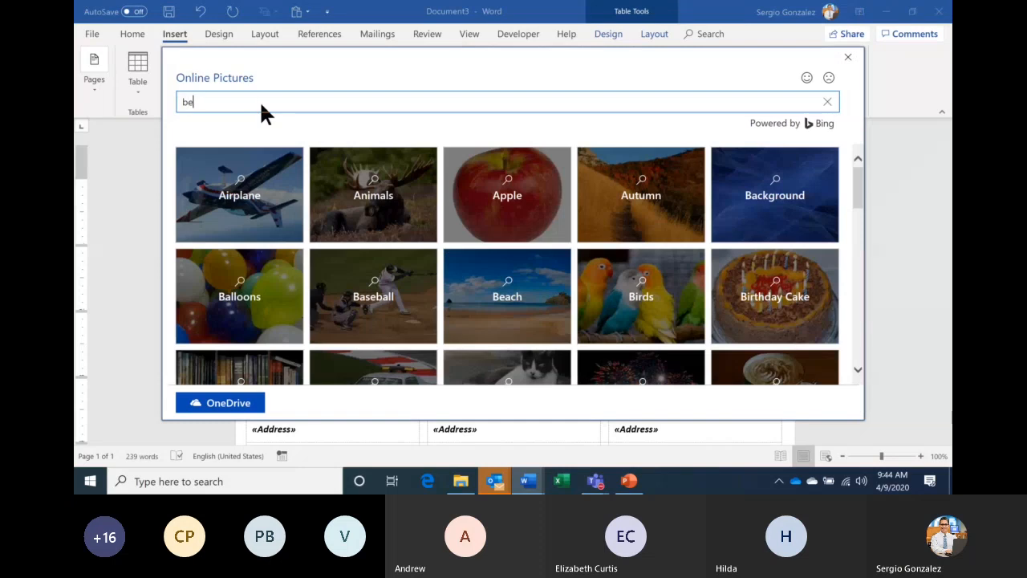
pyautogui.write('safe')
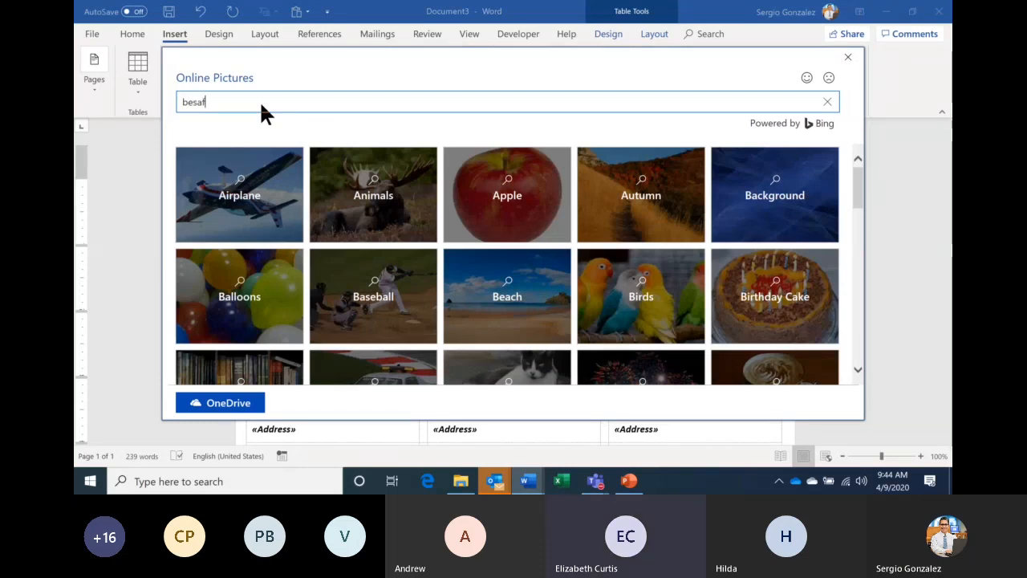
pyautogui.press('Return')
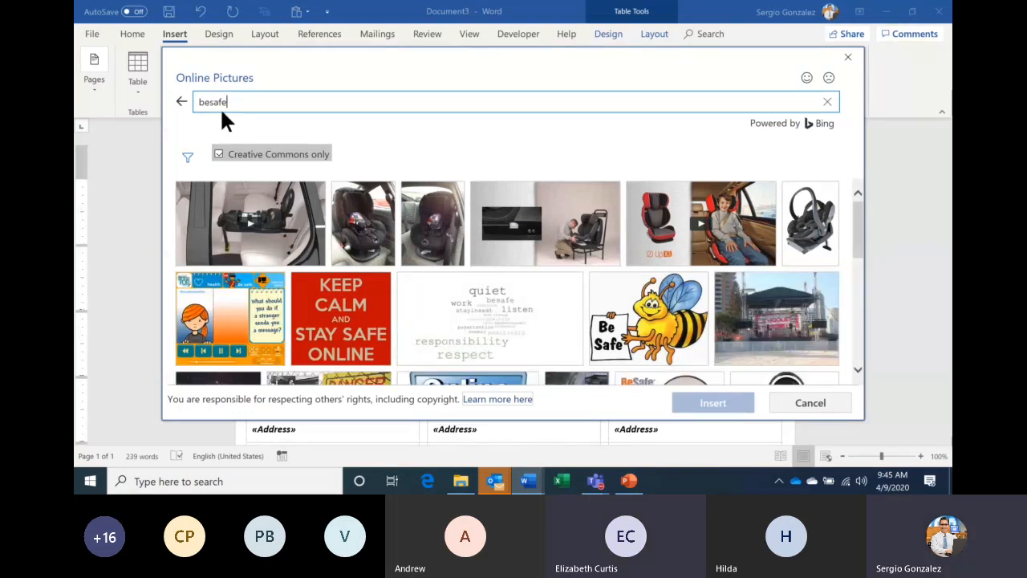
pyautogui.click(333, 303)
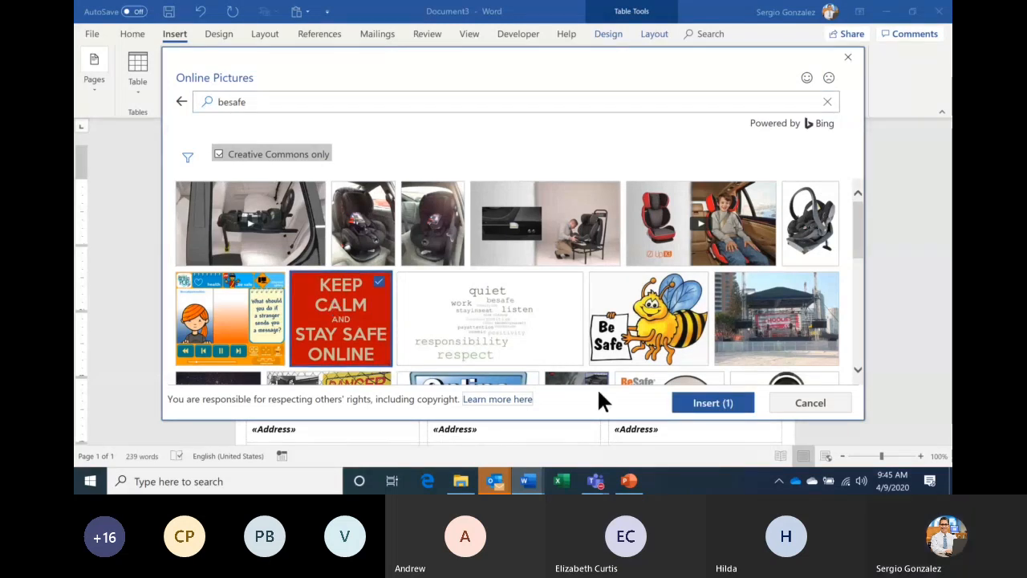
pyautogui.click(692, 404)
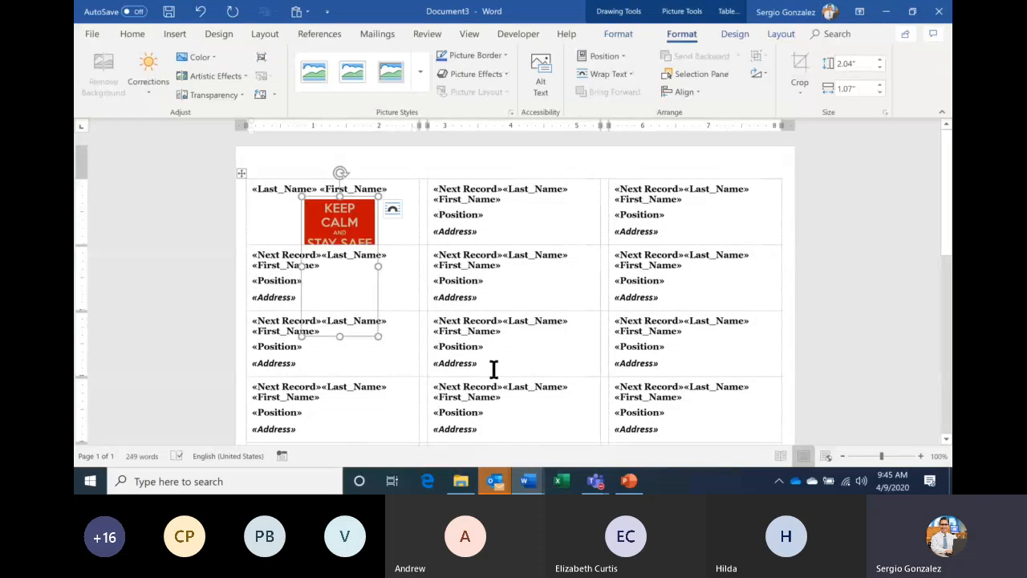
# - Resize the Keep Calm picture beside «Position», undoing a first attempt
pyautogui.moveTo(377, 336); pyautogui.dragTo(337, 238)
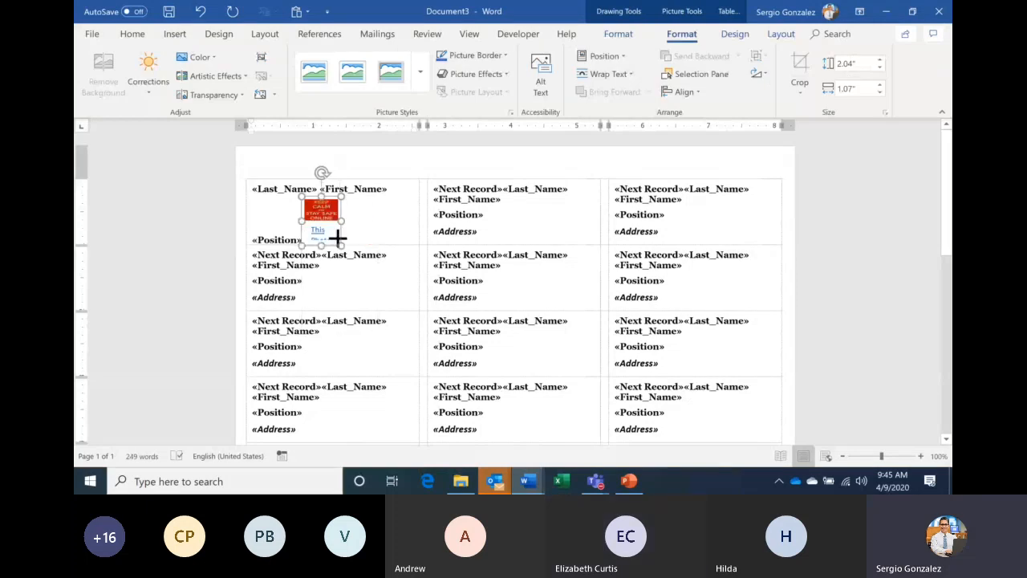
pyautogui.click(325, 229)
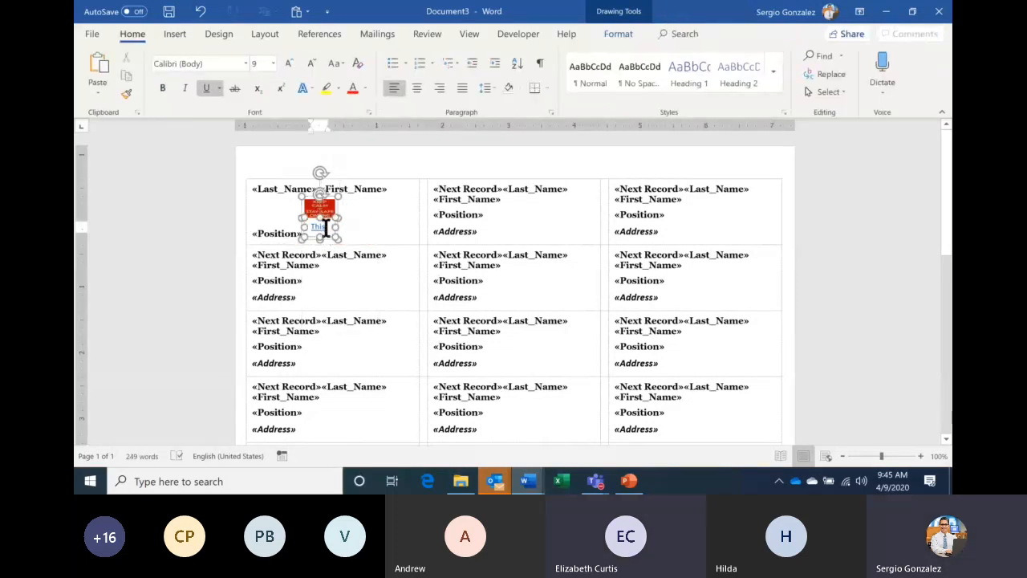
pyautogui.hotkey('ctrl', 'z')
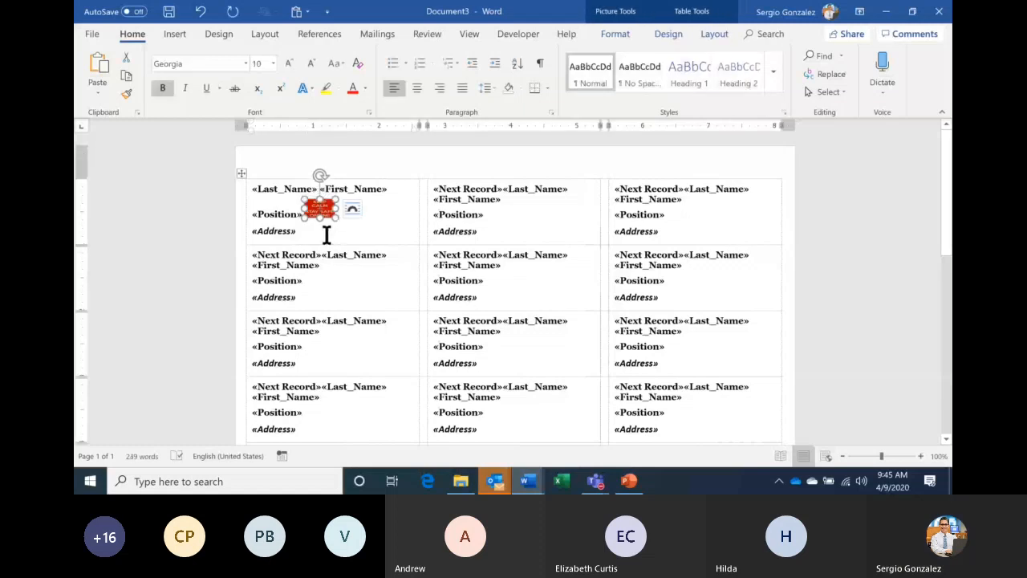
pyautogui.moveTo(338, 220); pyautogui.dragTo(358, 239)
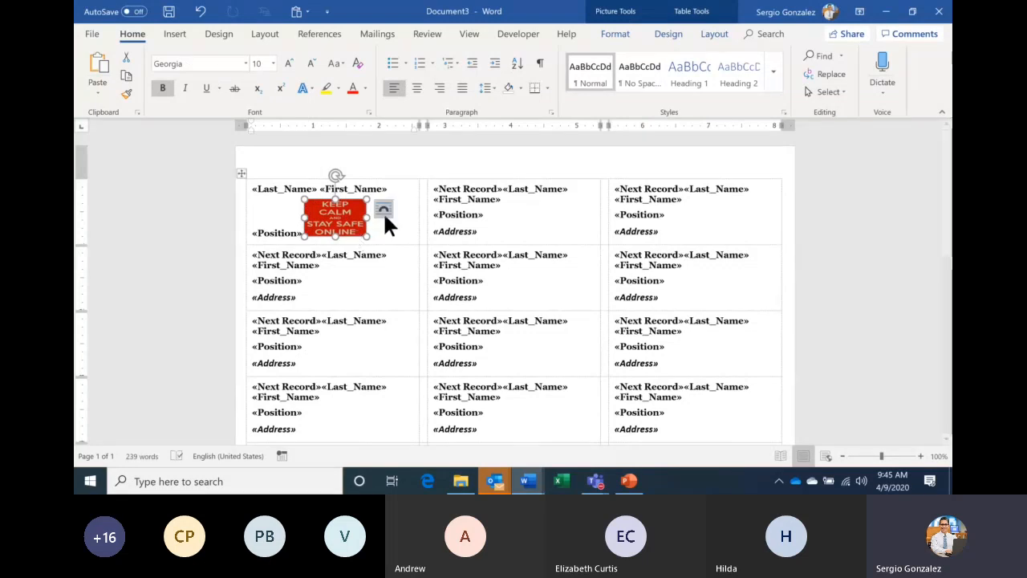
# - Float the picture in front of text, move it to the label's right side, and shrink it further
pyautogui.click(383, 210)
pyautogui.click(479, 336)
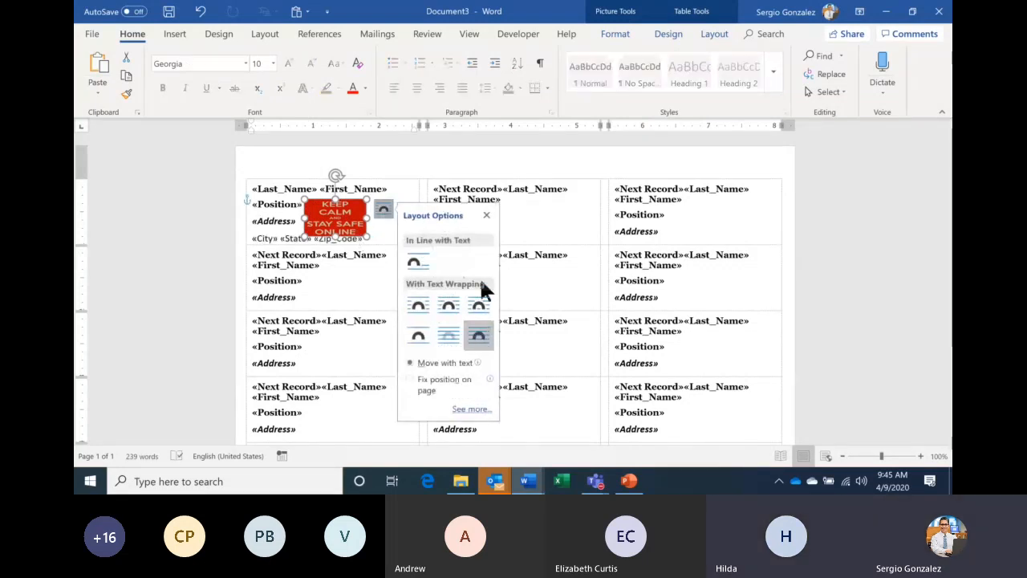
pyautogui.click(486, 216)
pyautogui.moveTo(337, 216); pyautogui.dragTo(387, 211)
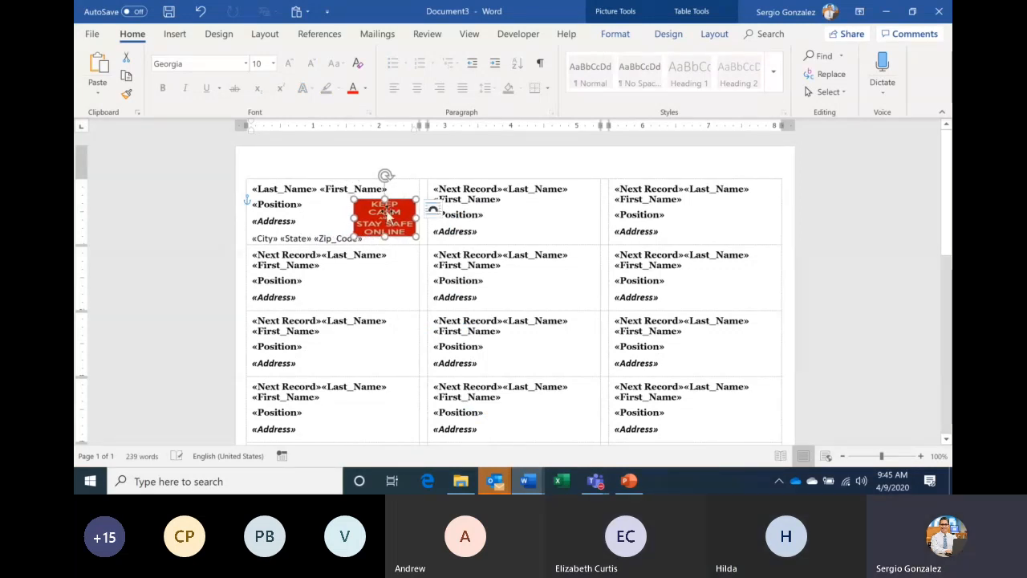
pyautogui.moveTo(355, 235); pyautogui.dragTo(395, 238)
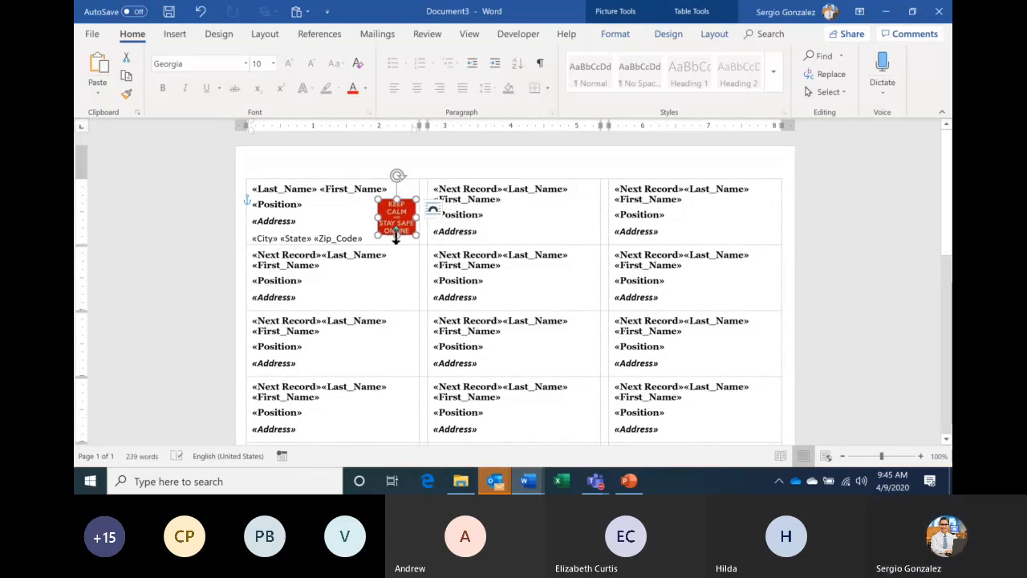
pyautogui.click(404, 187)
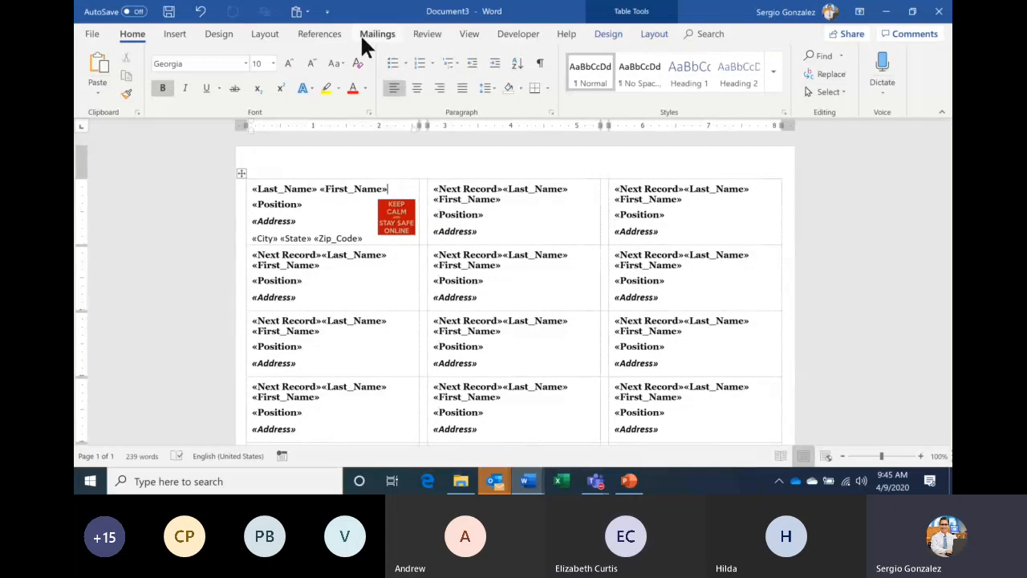
# - Use Update Labels to copy the KEEP CALM picture to every label, then open Finish & Merge
pyautogui.click(381, 39)
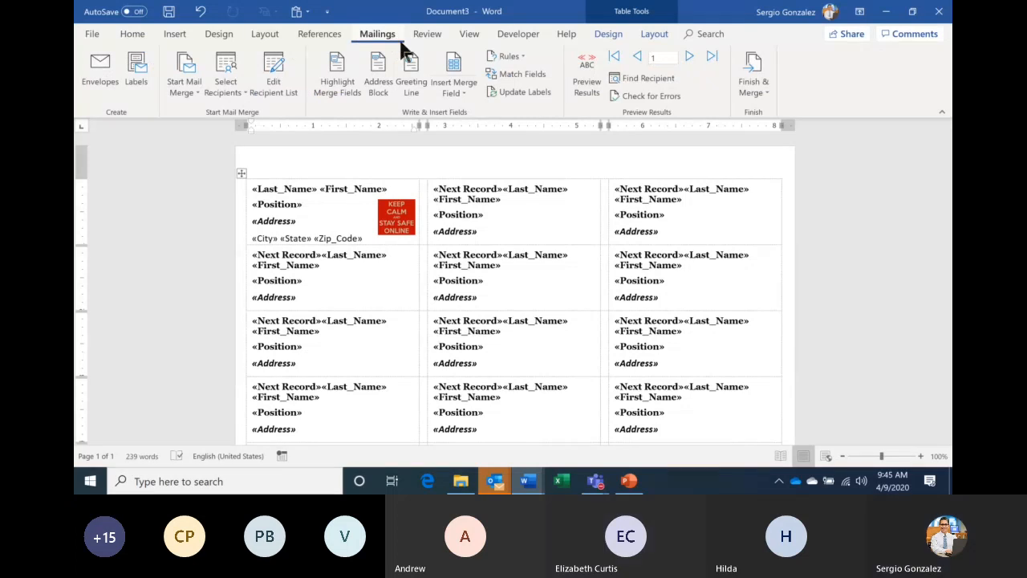
pyautogui.click(500, 90)
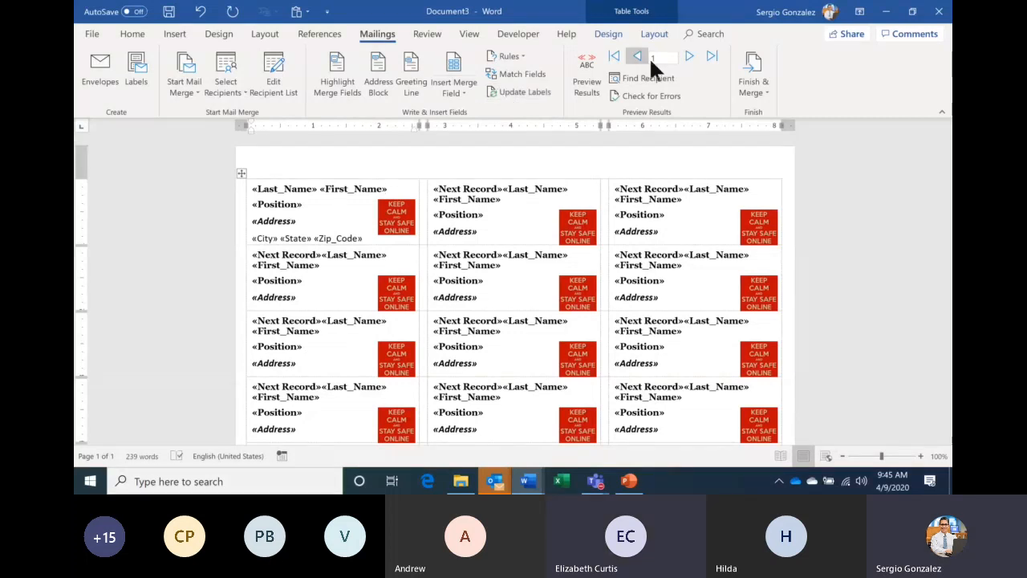
pyautogui.click(753, 85)
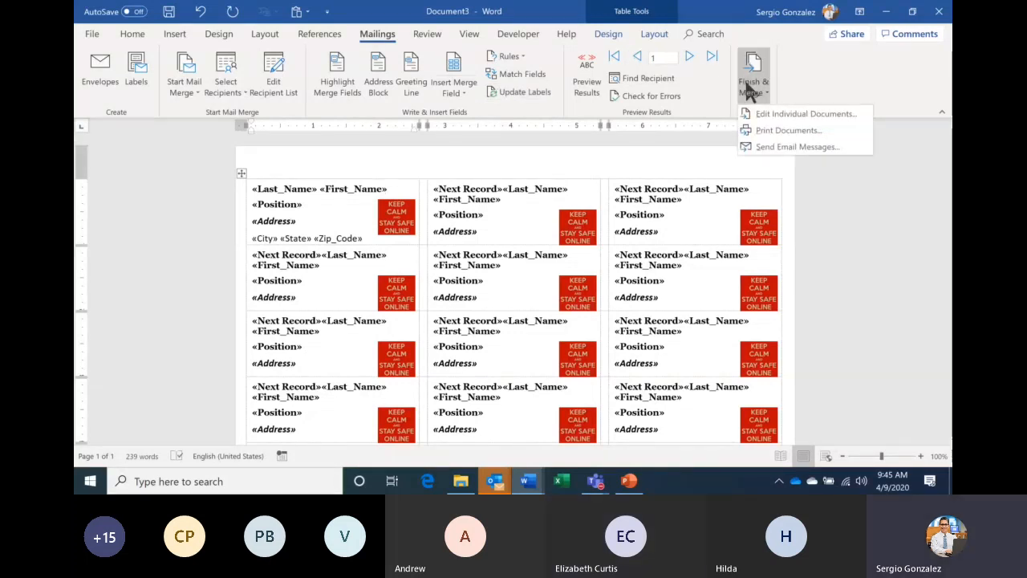
# - Merge all records into a new document, Labels5, with Edit Individual Documents
pyautogui.click(785, 114)
pyautogui.click(511, 268)
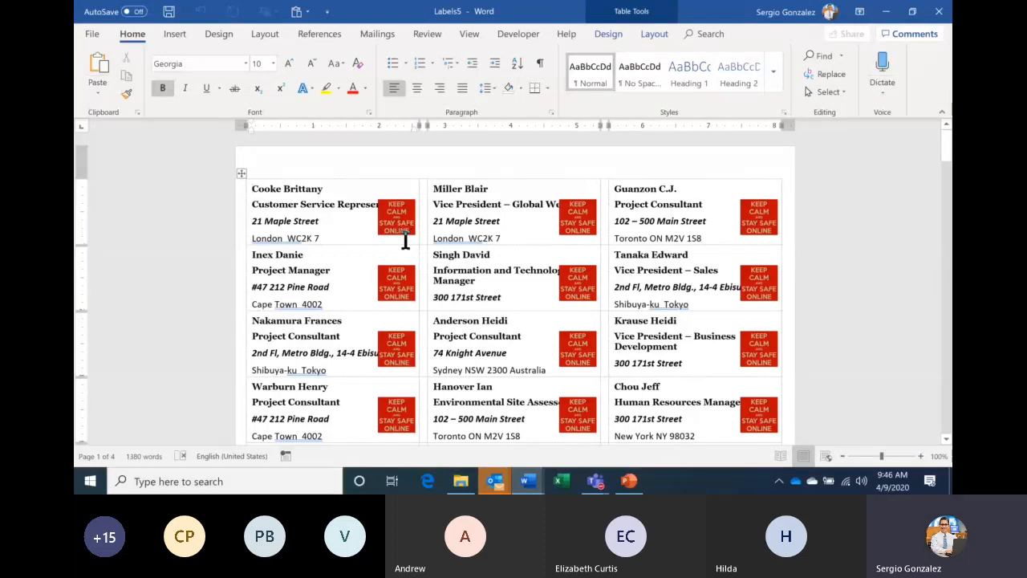
# - Return to Document3, update all labels, and show the labels filled with real records
pyautogui.click(527, 481)
pyautogui.click(513, 432)
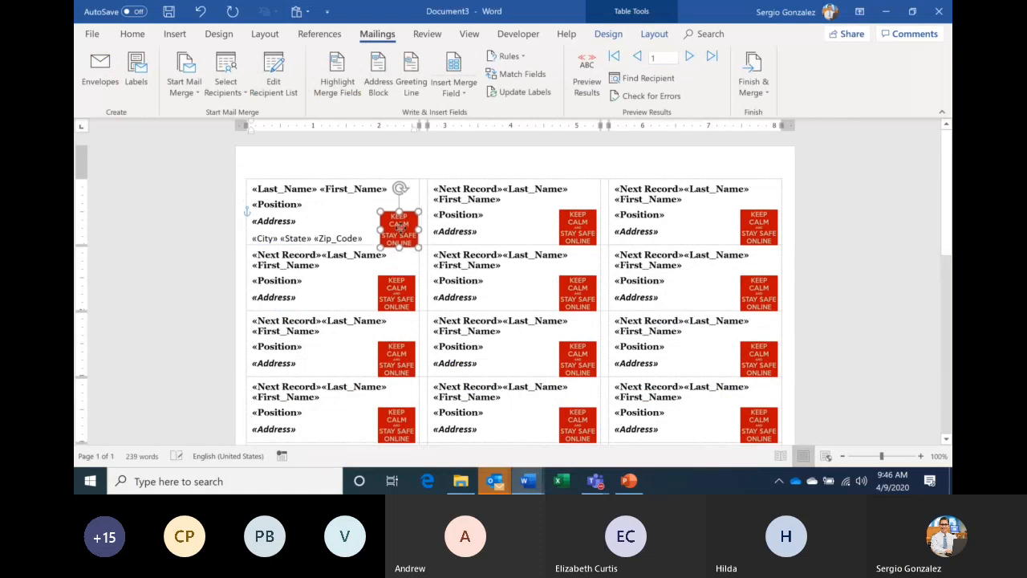
pyautogui.click(506, 93)
pyautogui.click(586, 74)
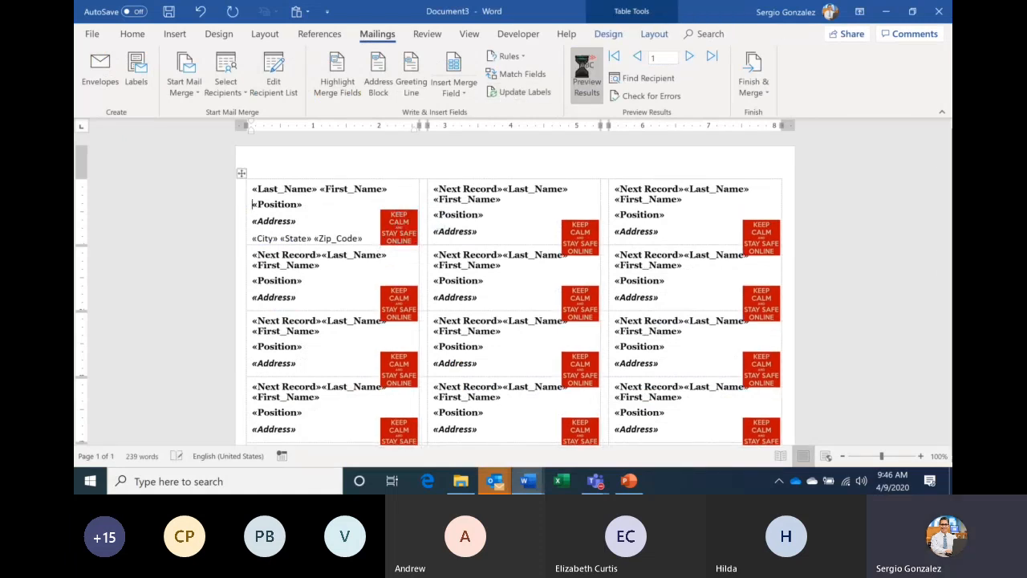
pyautogui.click(586, 74)
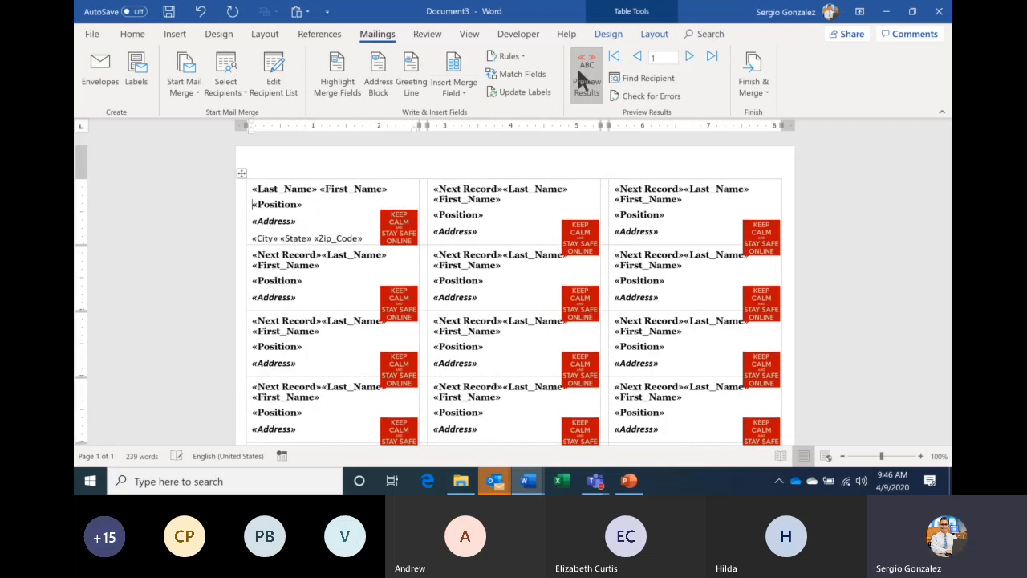
pyautogui.click(584, 90)
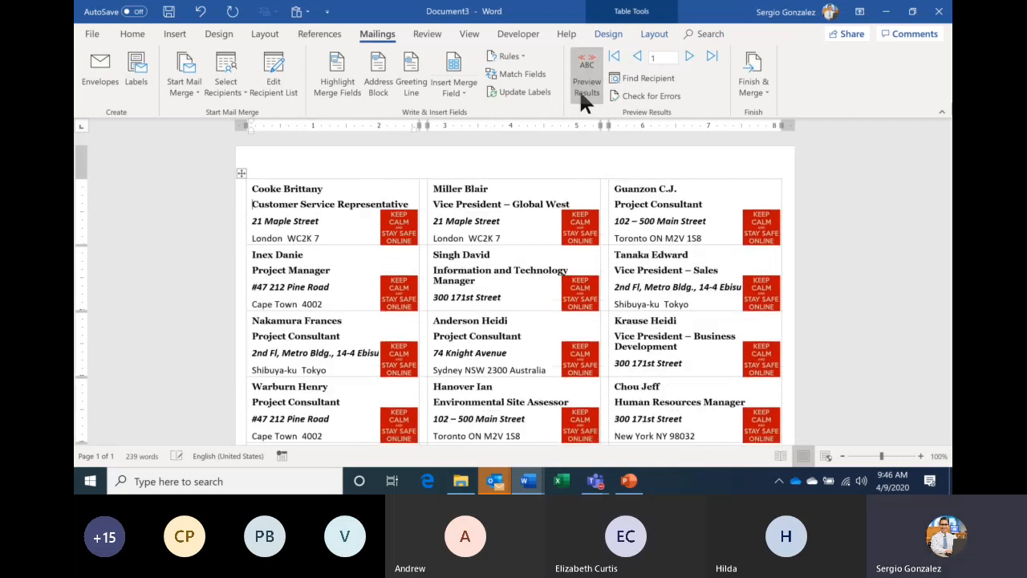
# - Merge all records into a second new document, Labels6
pyautogui.click(756, 96)
pyautogui.click(772, 116)
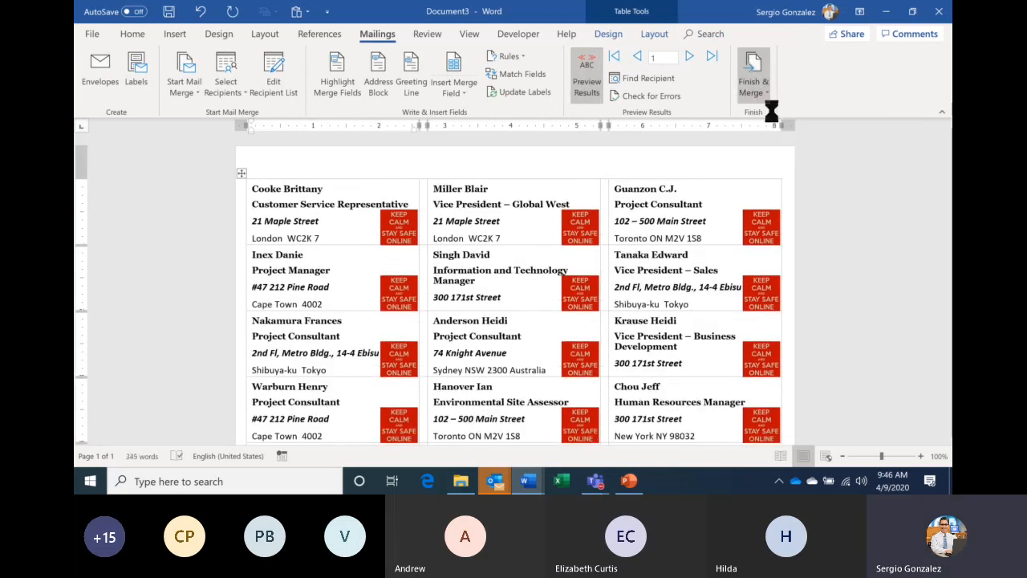
pyautogui.click(516, 268)
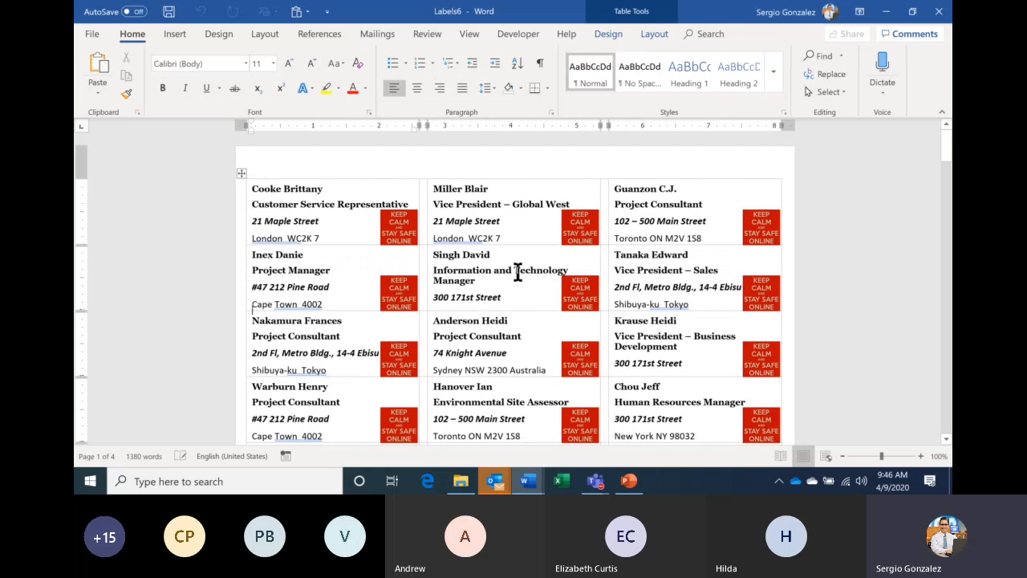
pyautogui.scroll(-2, 517, 273)
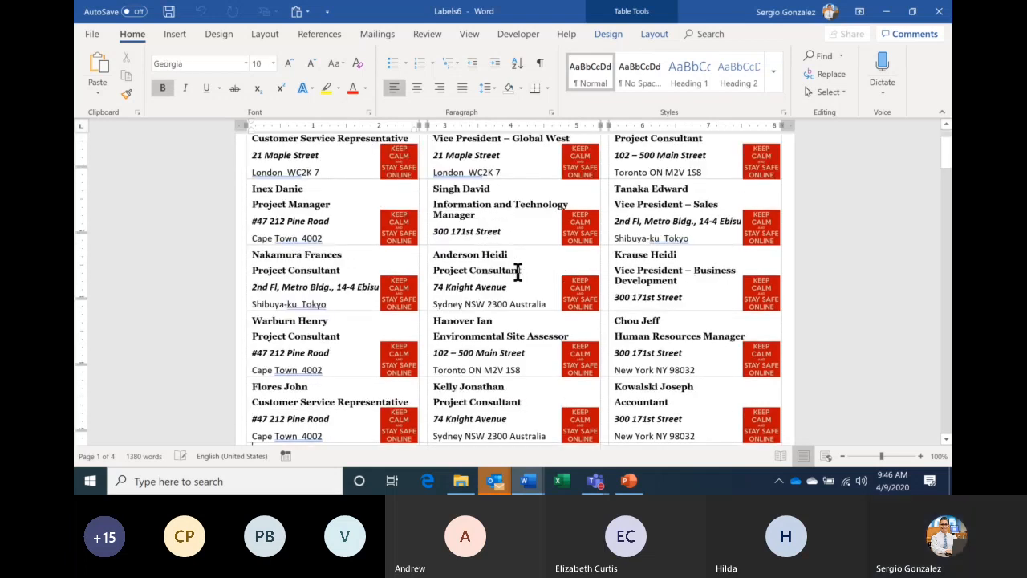
pyautogui.scroll(-5, 518, 273)
pyautogui.scroll(-12, 518, 272)
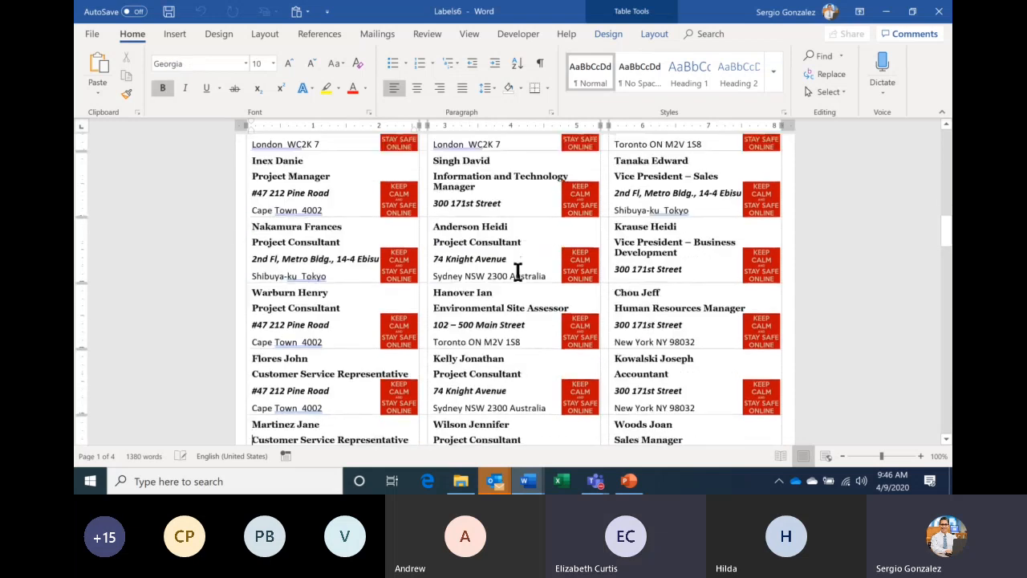
pyautogui.scroll(7, 518, 273)
pyautogui.scroll(-2, 518, 271)
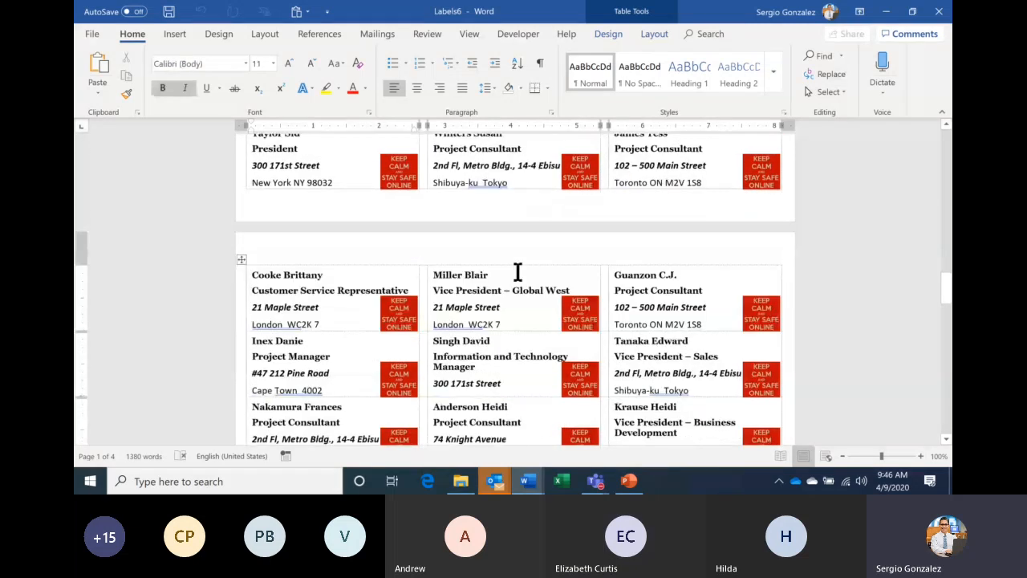
pyautogui.scroll(-2, 518, 271)
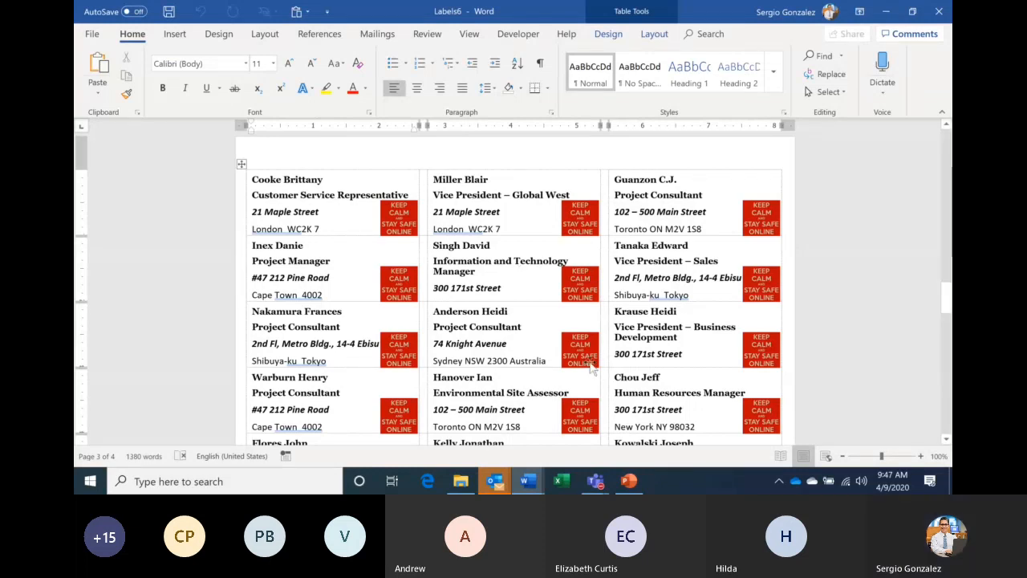
# - Close the Labels6 and Labels5 merged documents without saving them
pyautogui.click(535, 481)
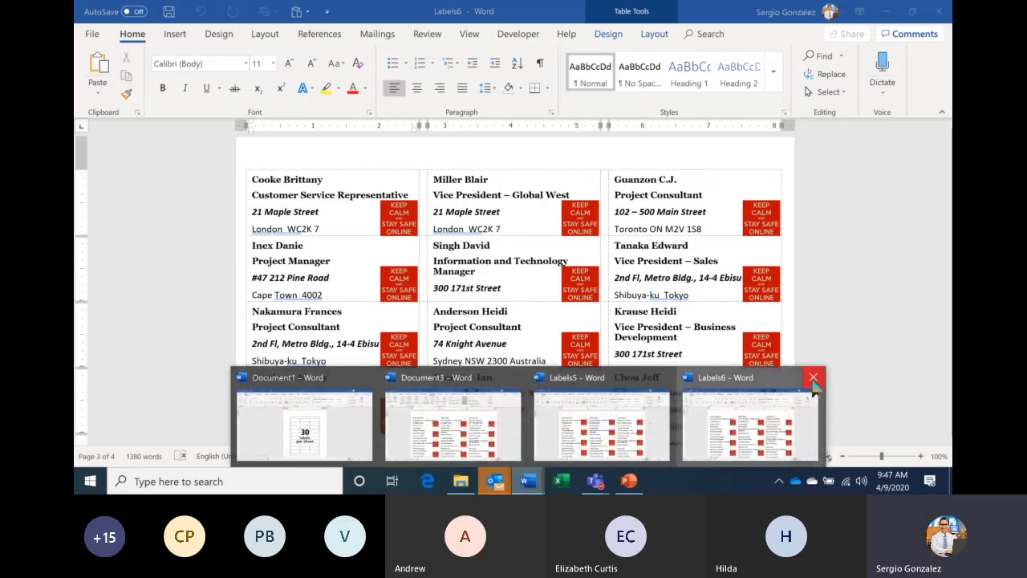
pyautogui.click(813, 379)
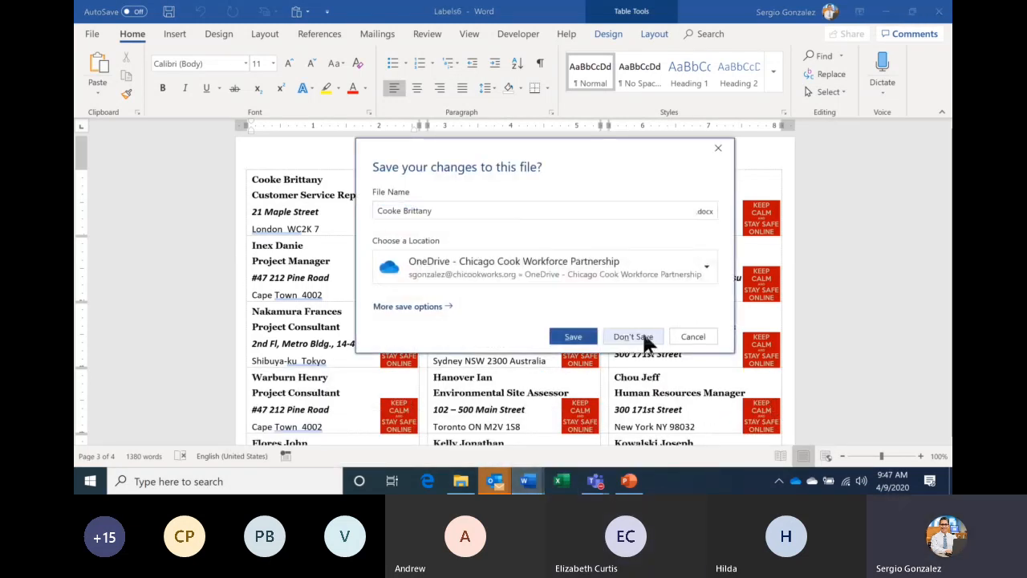
pyautogui.click(645, 336)
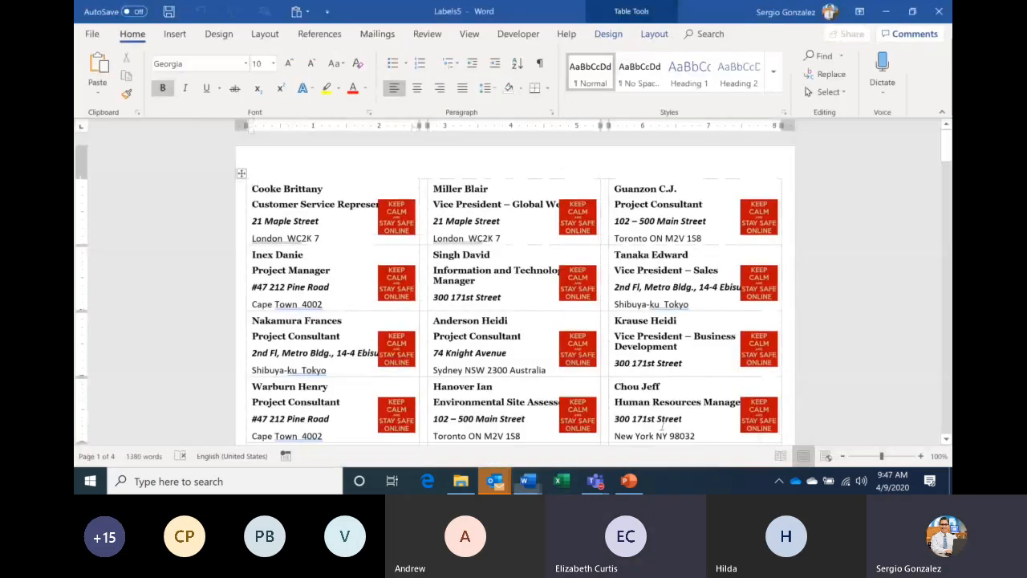
pyautogui.click(939, 13)
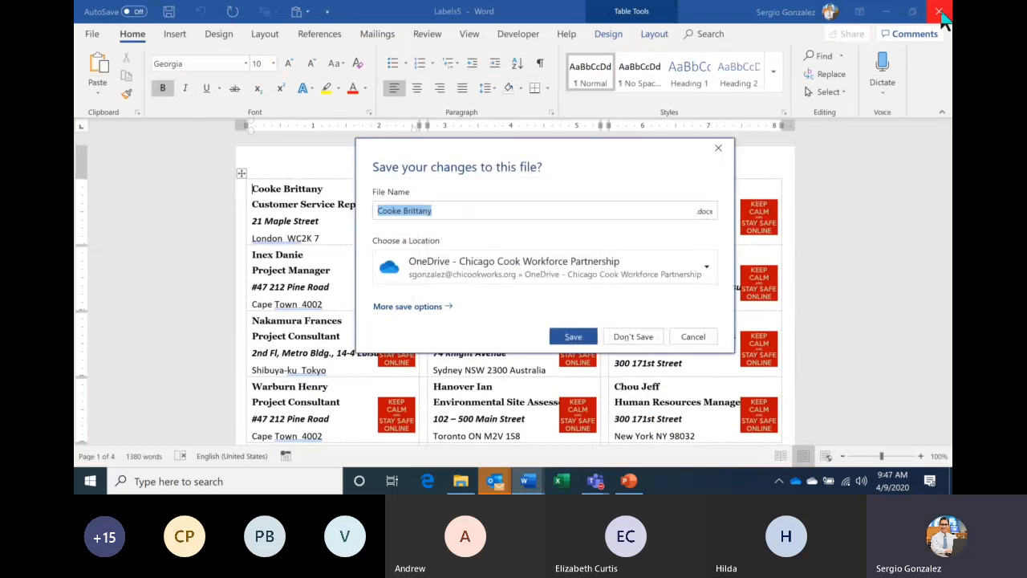
pyautogui.click(633, 336)
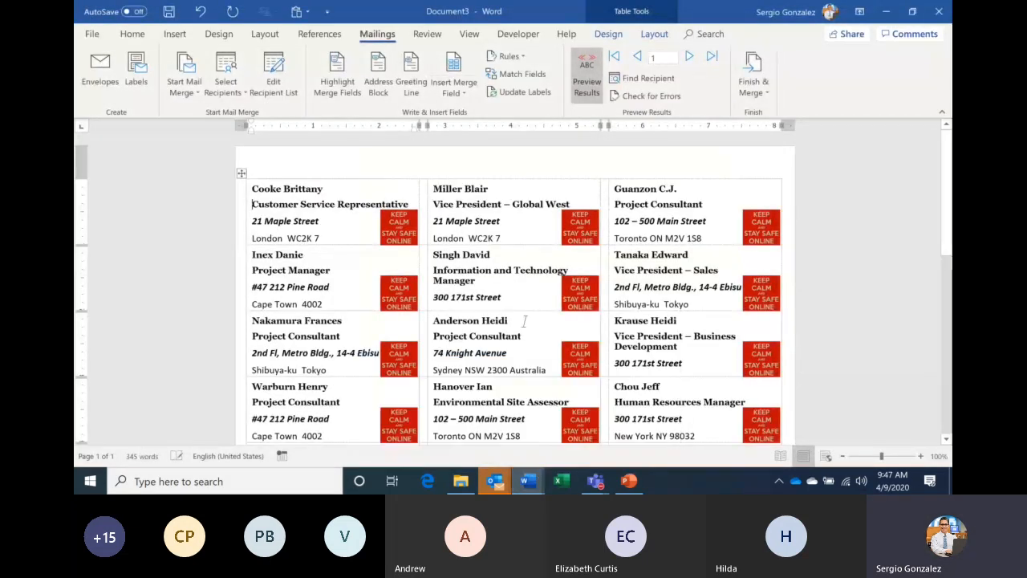
# - Delete the KEEP CALM picture from all labels and switch back to showing merge fields
pyautogui.click(406, 235)
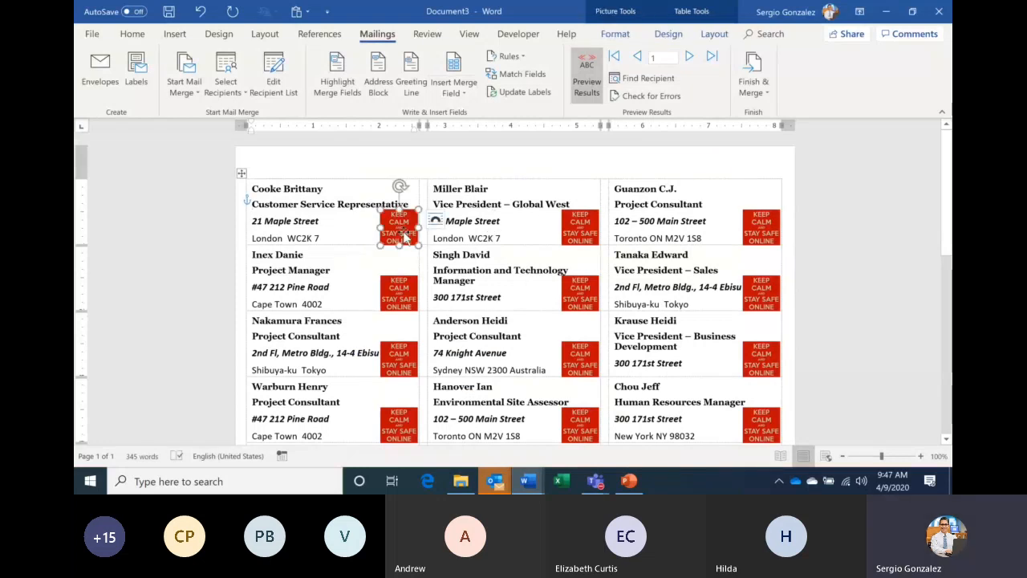
pyautogui.press('Delete')
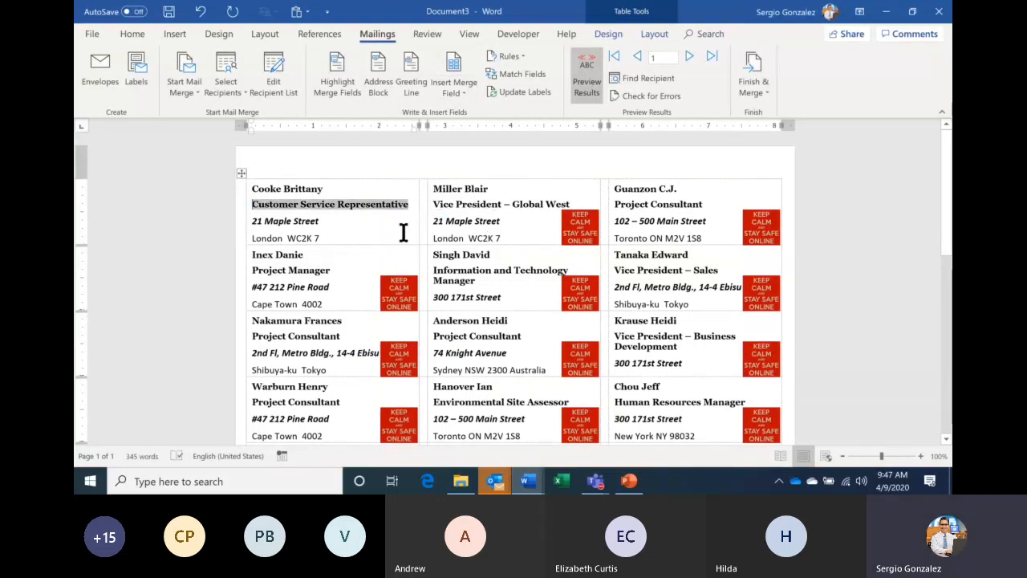
pyautogui.click(519, 92)
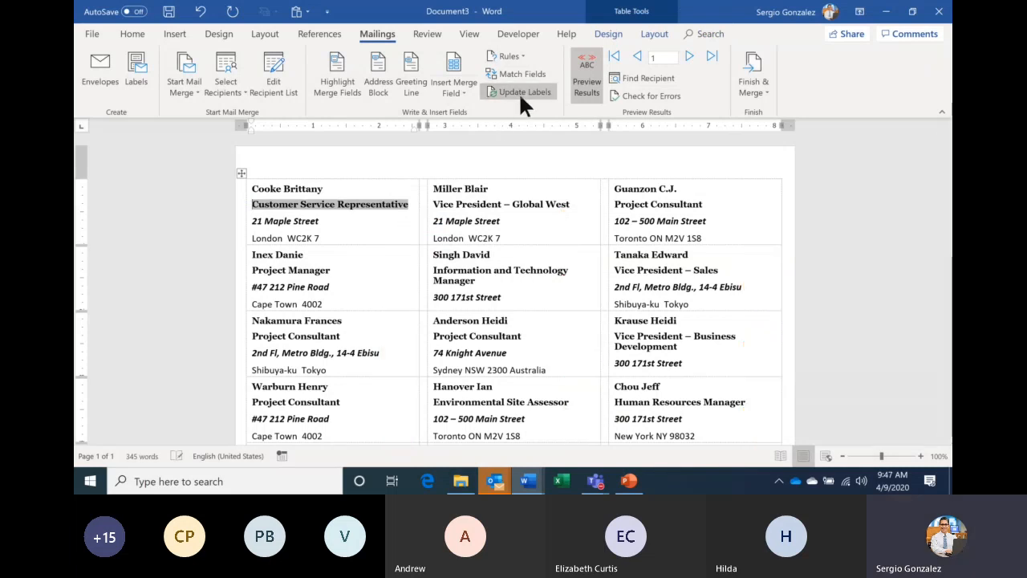
pyautogui.click(399, 237)
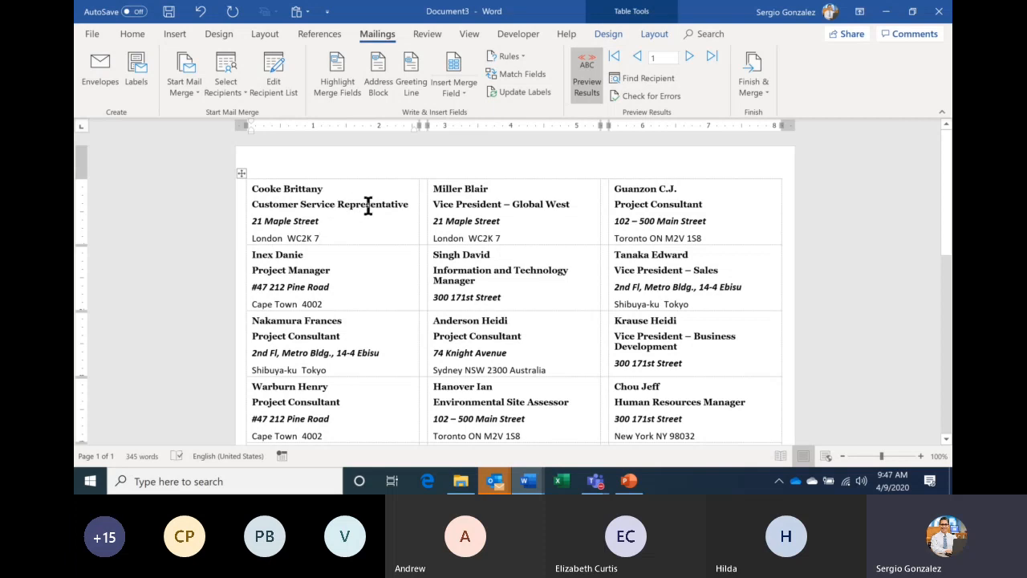
pyautogui.click(586, 87)
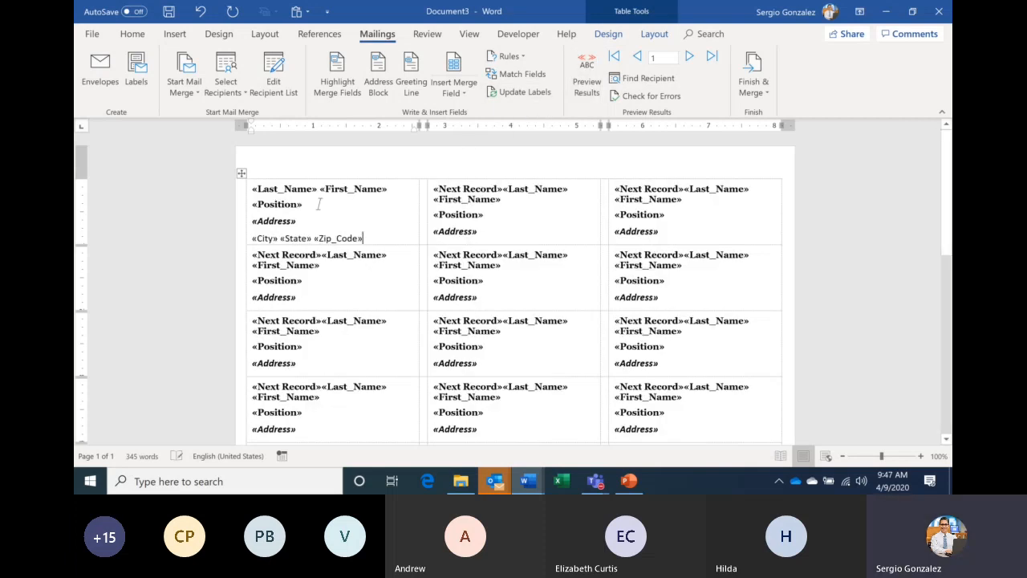
# - Remove the «Position» field and its empty line from the first label
pyautogui.doubleClick(318, 205)
pyautogui.press('Delete')
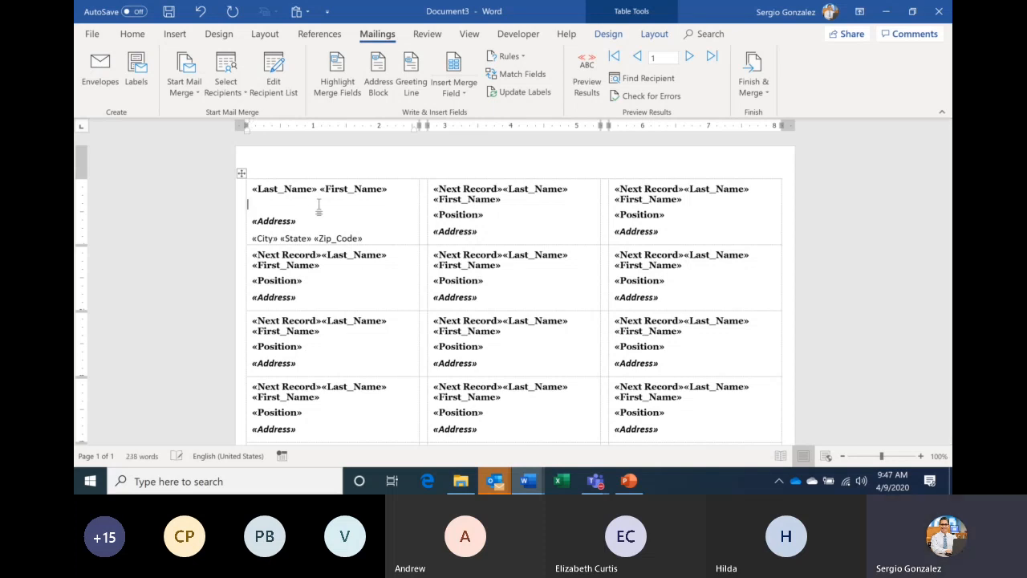
pyautogui.press('BackSpace')
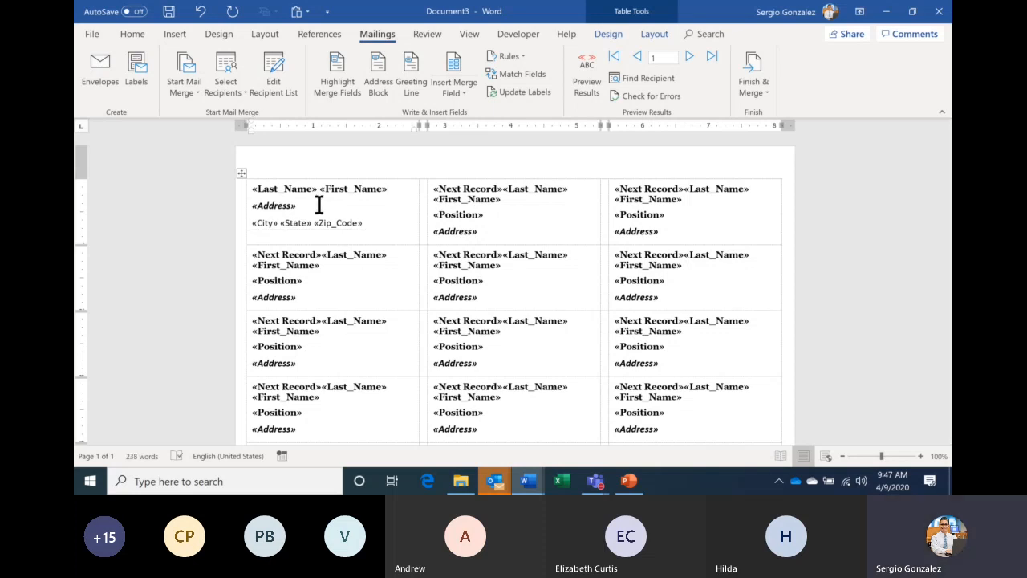
# - Update all labels so each shows only the name, «Address» and «City» «State» «Zip_Code» lines
pyautogui.click(517, 91)
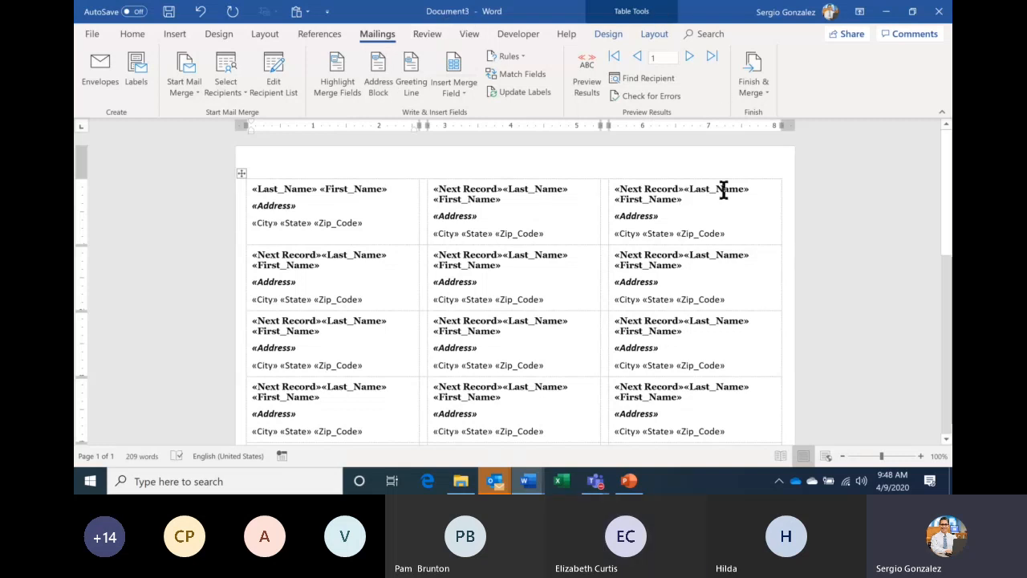
pyautogui.moveTo(539, 488)
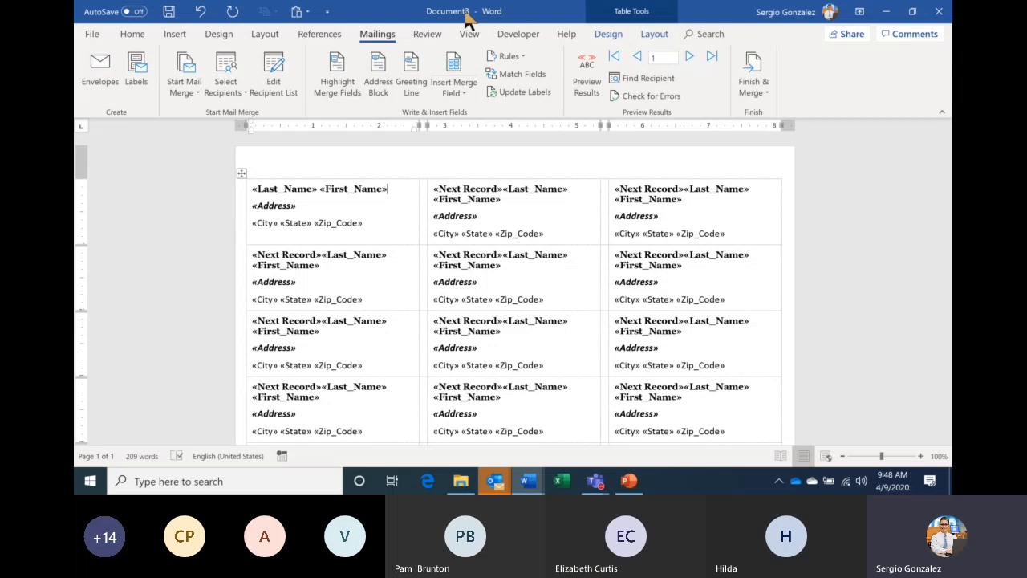
# - Save the label document in the target folder as 'Main Label Document'
pyautogui.click(93, 35)
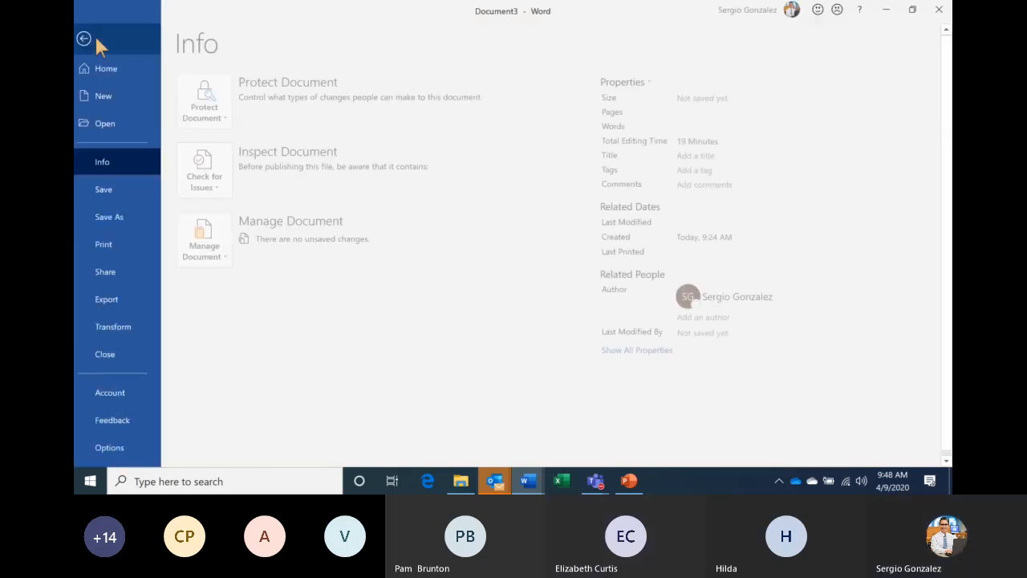
pyautogui.click(118, 216)
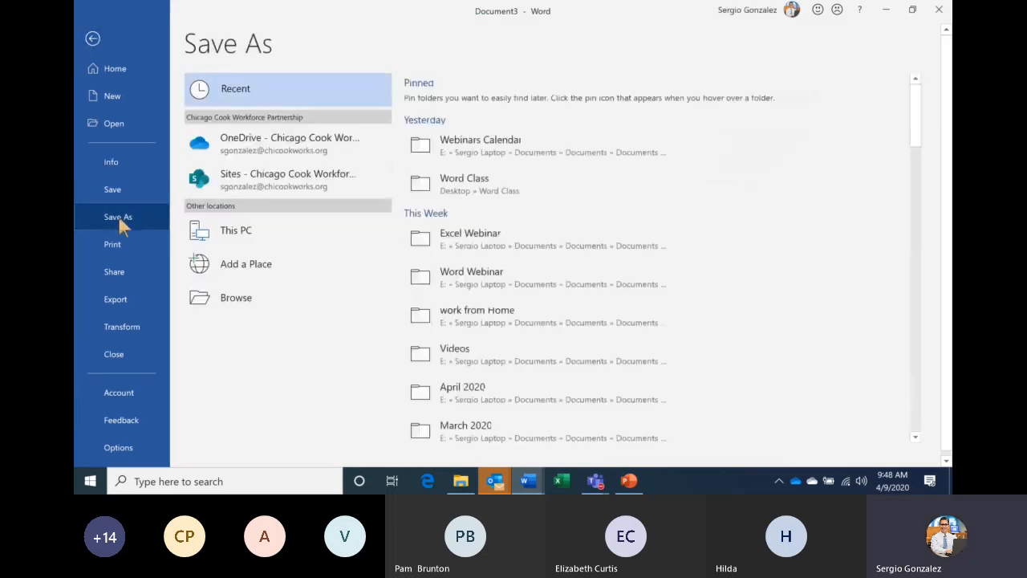
pyautogui.click(503, 138)
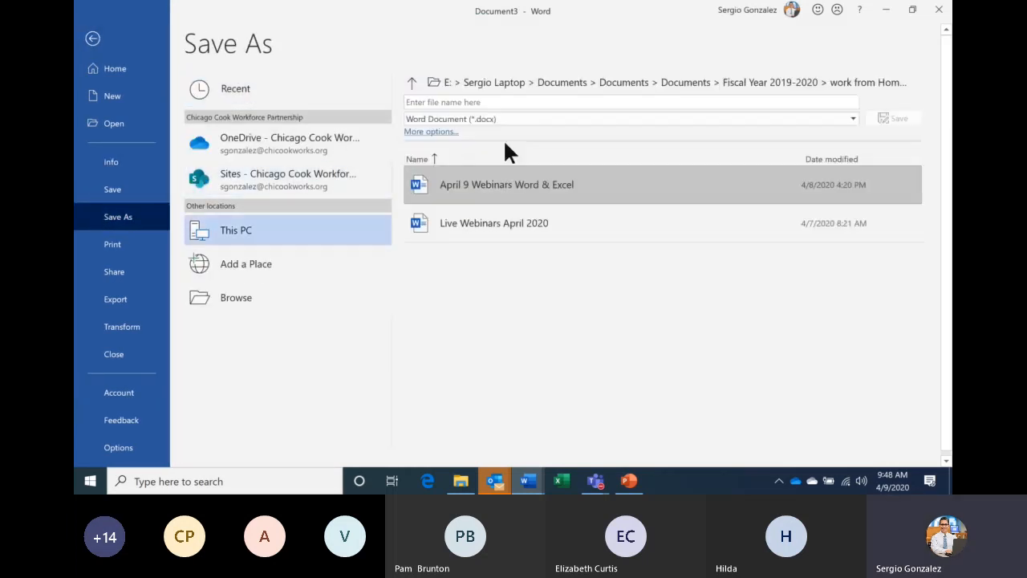
pyautogui.click(487, 103)
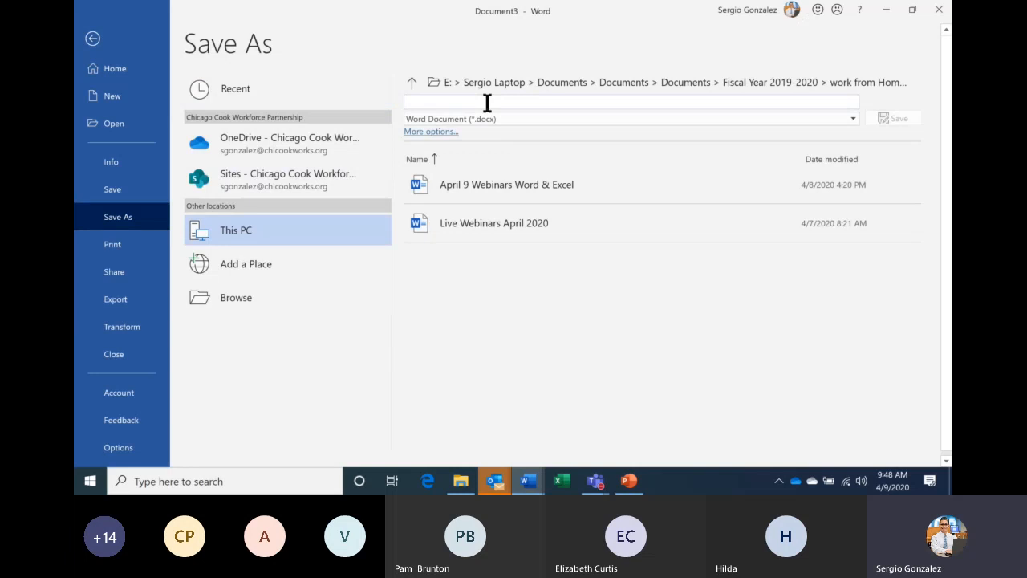
pyautogui.write('Main Label document')
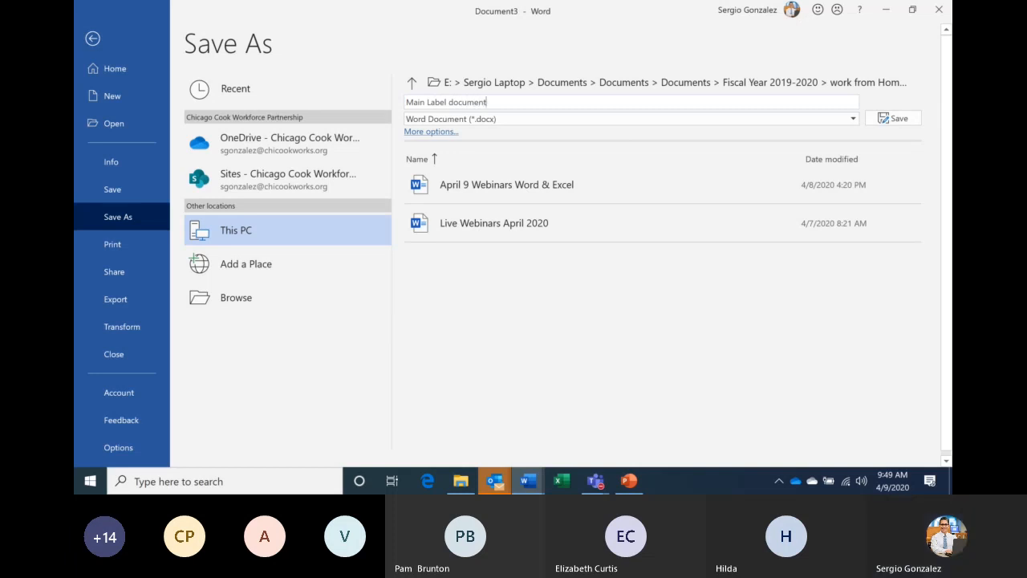
pyautogui.press('Left')
pyautogui.press('Left')
pyautogui.press('Left')
pyautogui.press('Left')
pyautogui.press('Left')
pyautogui.press('Left')
pyautogui.press('Left')
pyautogui.press('BackSpace')
pyautogui.write('D')
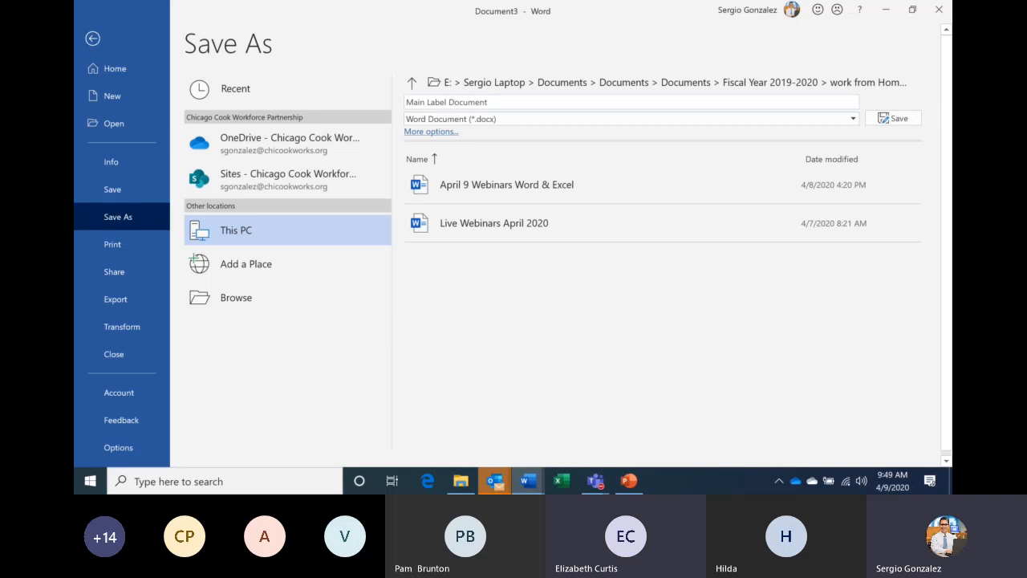
pyautogui.press('Return')
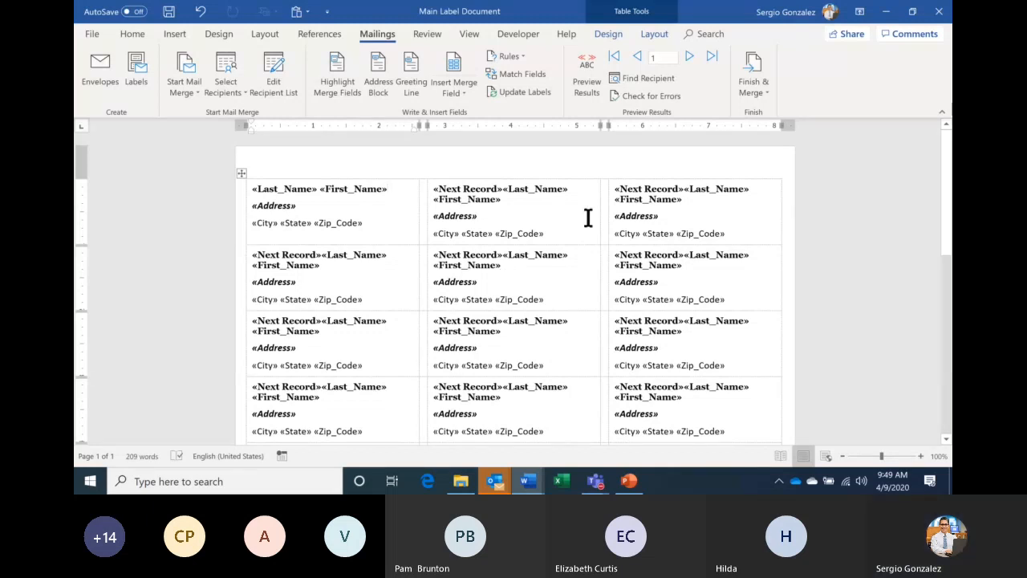
# - Merge all records into a new document, Labels7, and scroll through the result
pyautogui.click(753, 93)
pyautogui.click(781, 109)
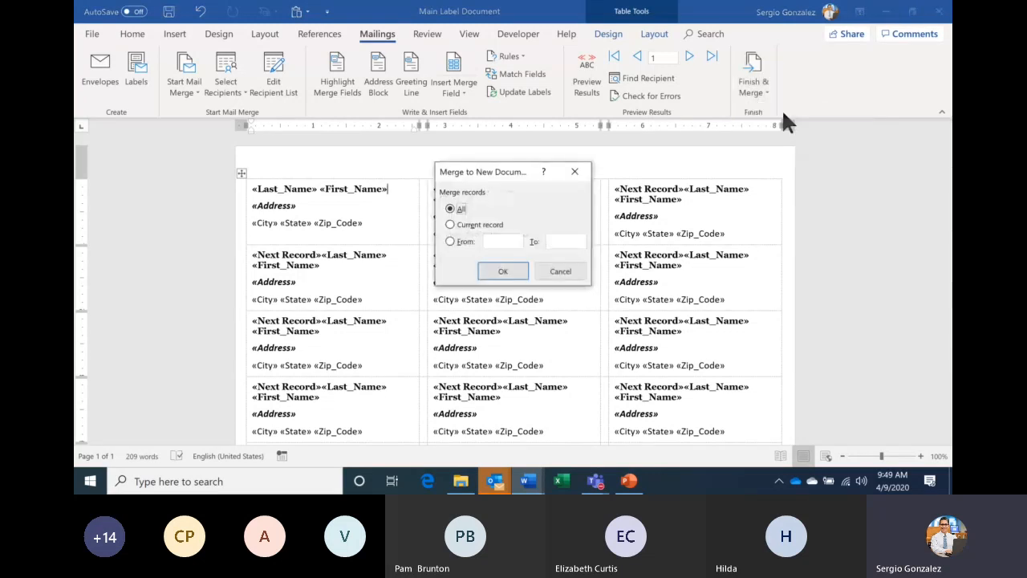
pyautogui.press('Return')
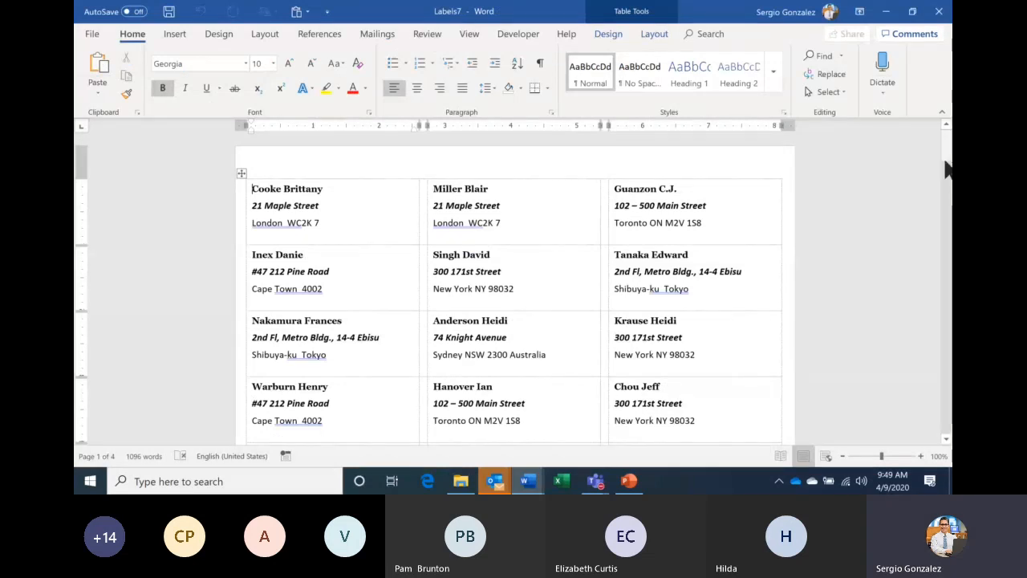
pyautogui.moveTo(947, 168); pyautogui.dragTo(948, 143)
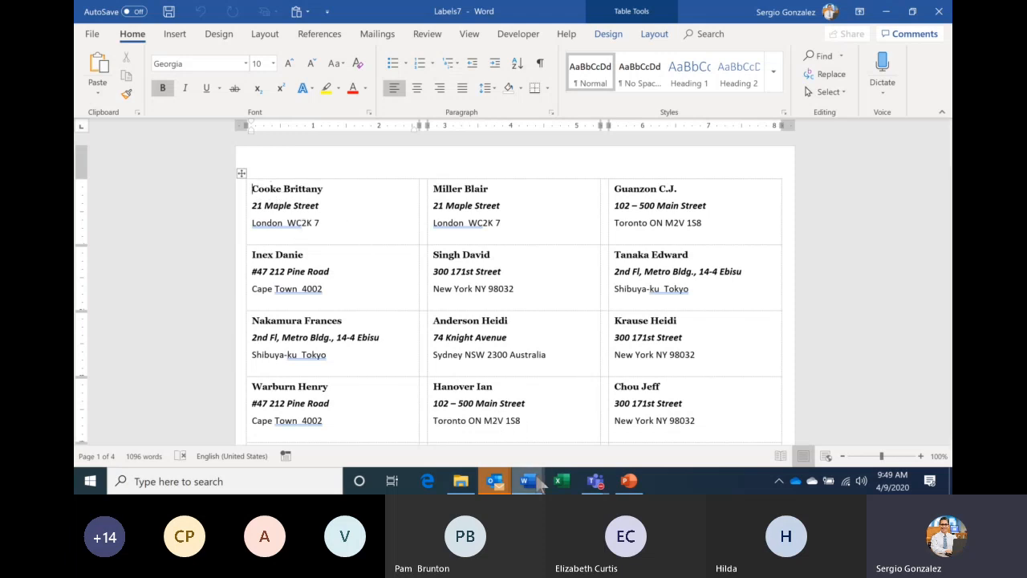
# - Return to Main Label Document and select the First_Name field in the first label
pyautogui.moveTo(531, 480)
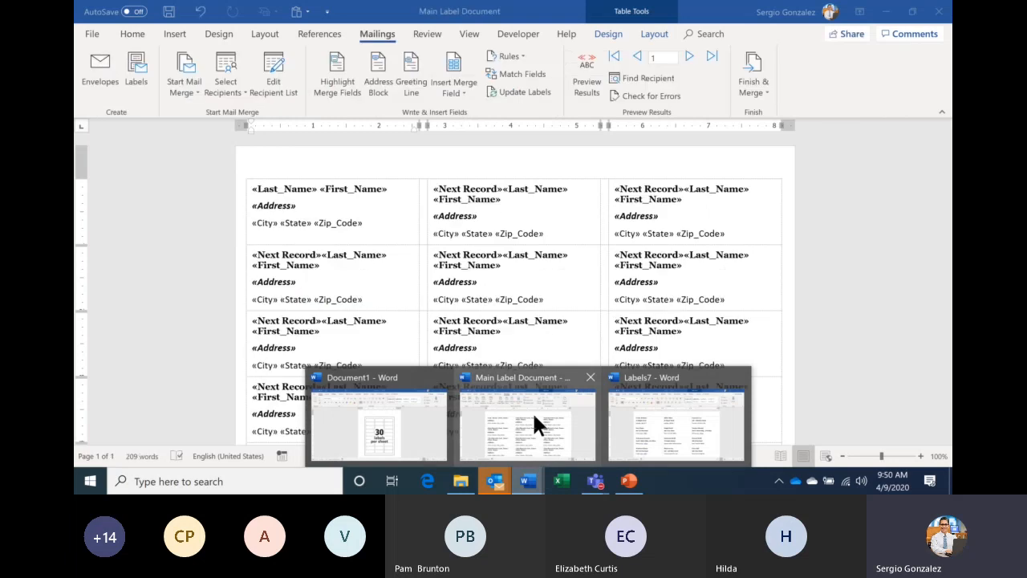
pyautogui.click(532, 411)
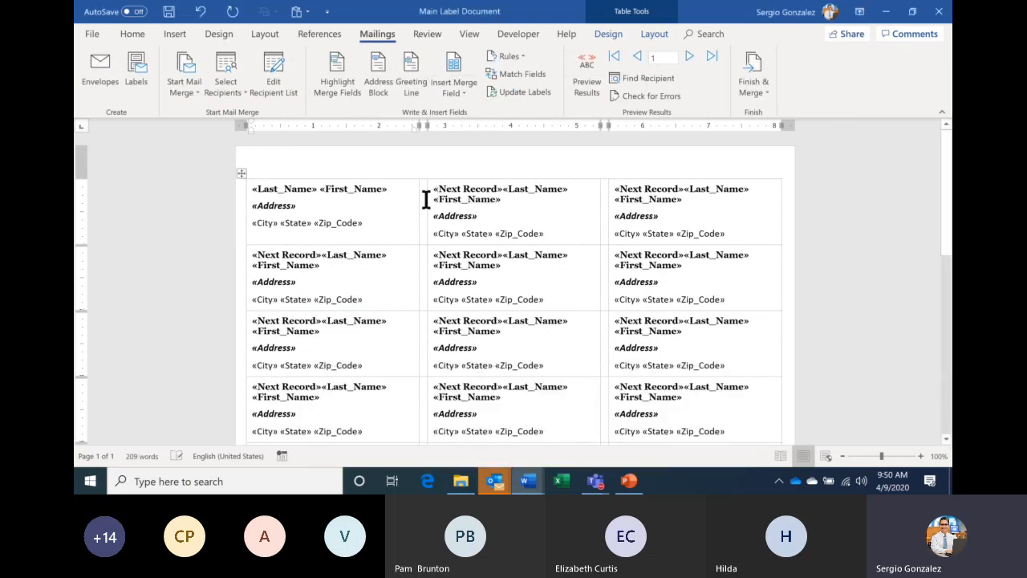
pyautogui.doubleClick(328, 191)
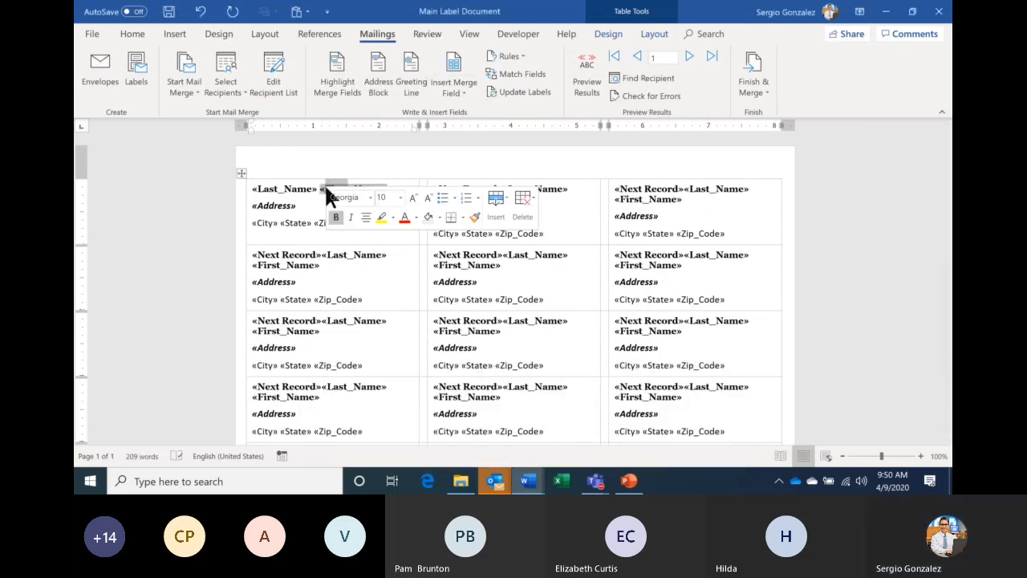
# - Enlarge the first label's name line to 11 pt and update all labels to match
pyautogui.moveTo(248, 191); pyautogui.dragTo(374, 189)
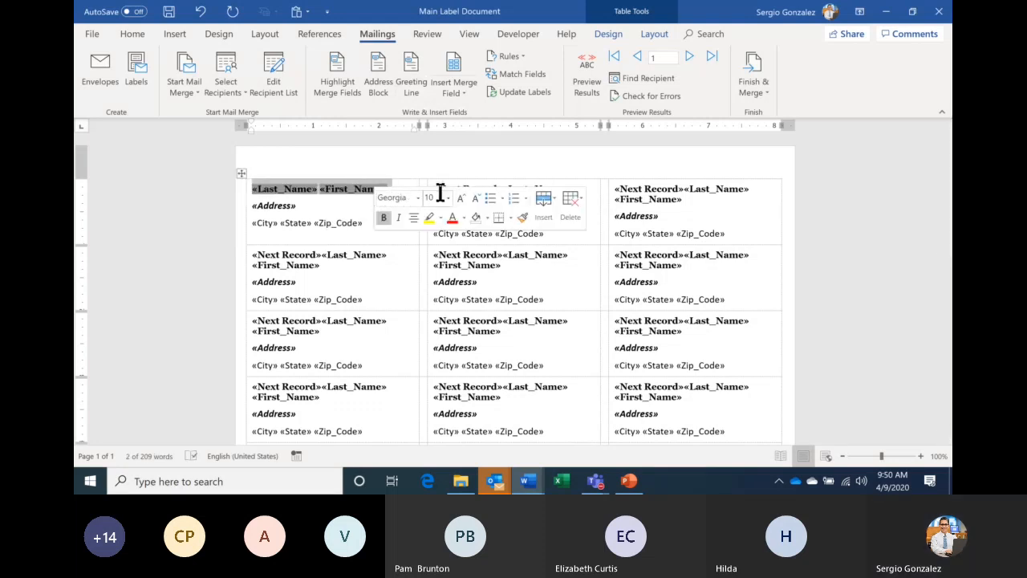
pyautogui.click(461, 196)
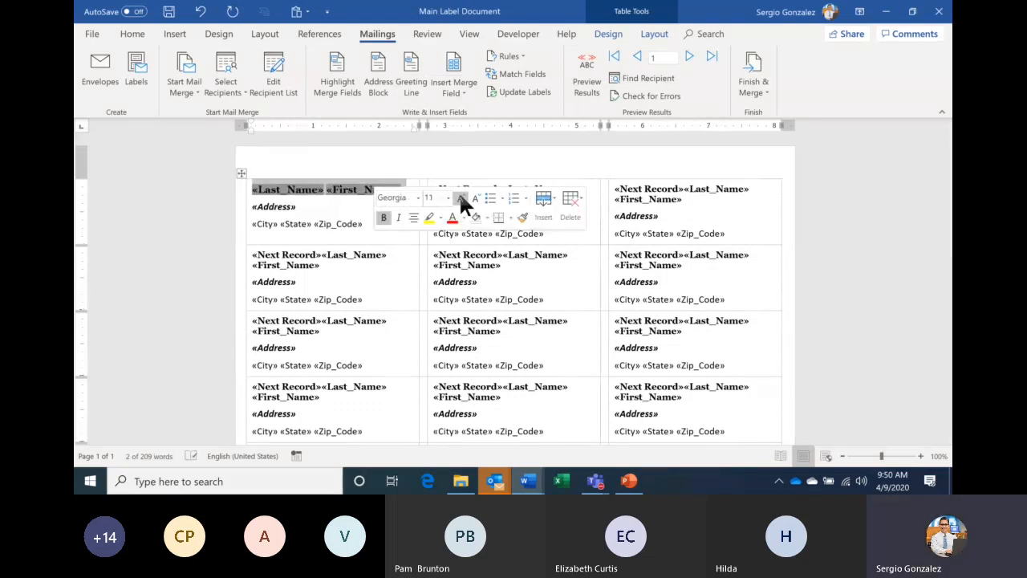
pyautogui.click(468, 161)
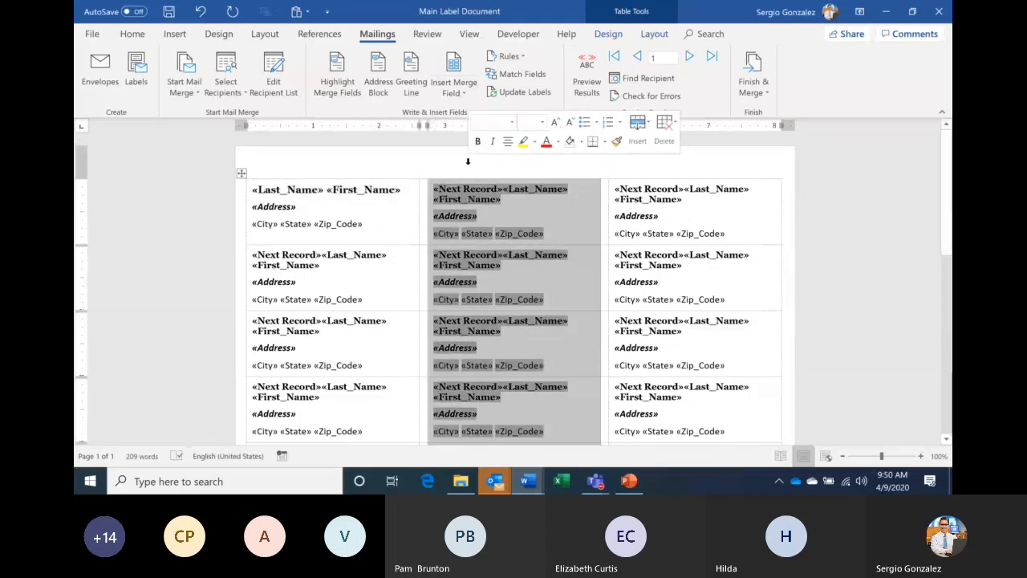
pyautogui.click(412, 208)
pyautogui.click(504, 89)
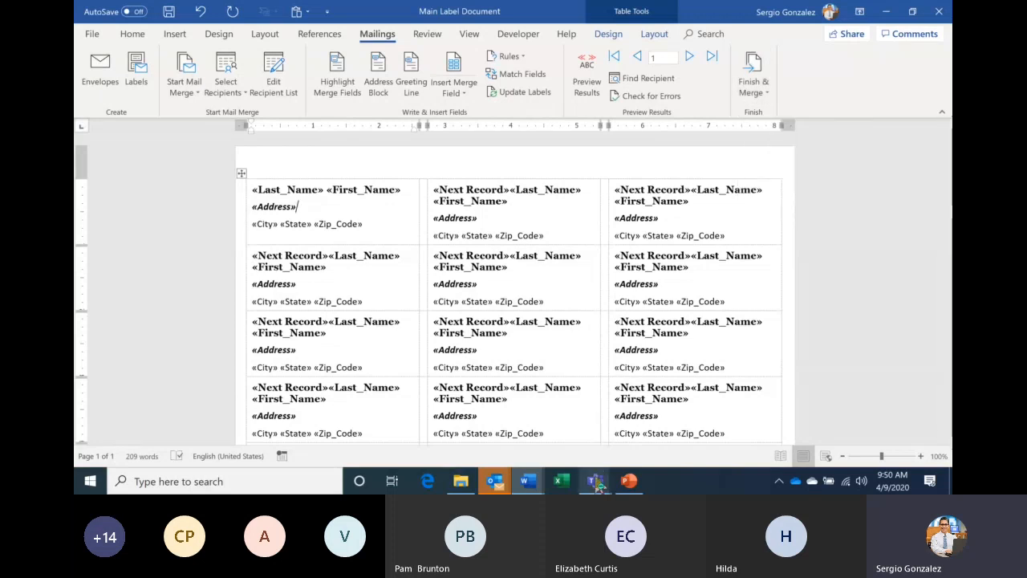
pyautogui.moveTo(597, 480)
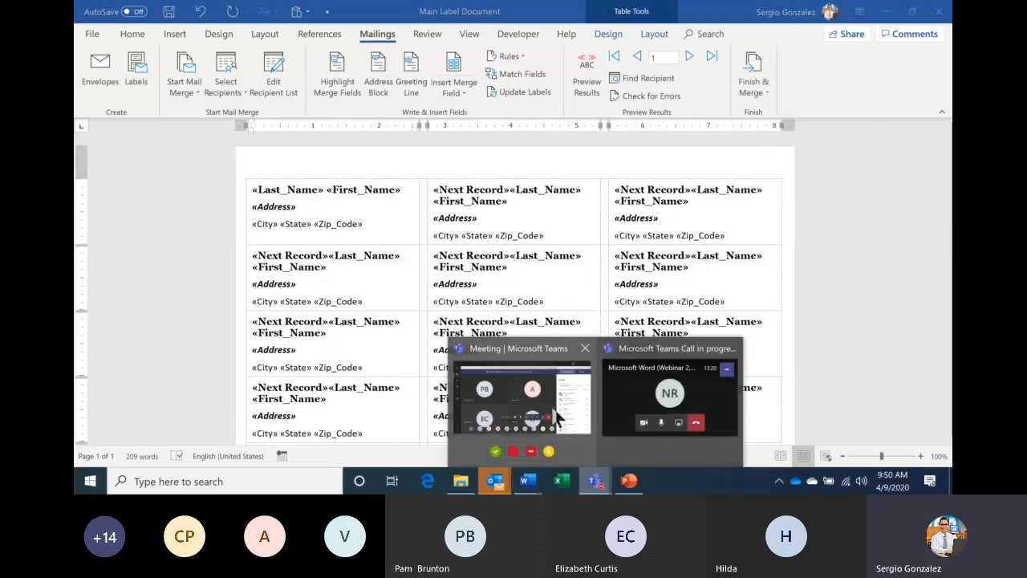
pyautogui.click(558, 415)
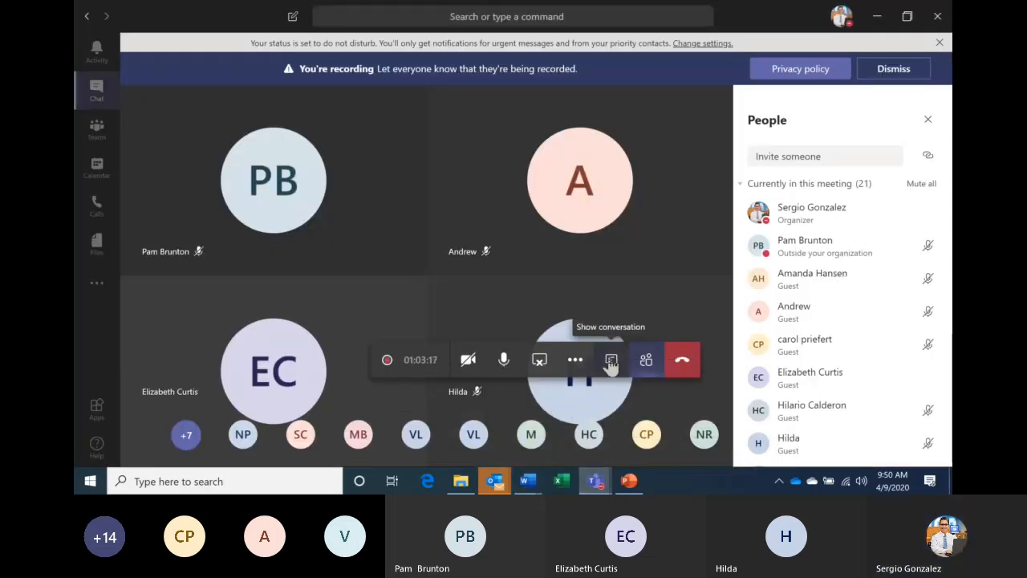
pyautogui.click(611, 362)
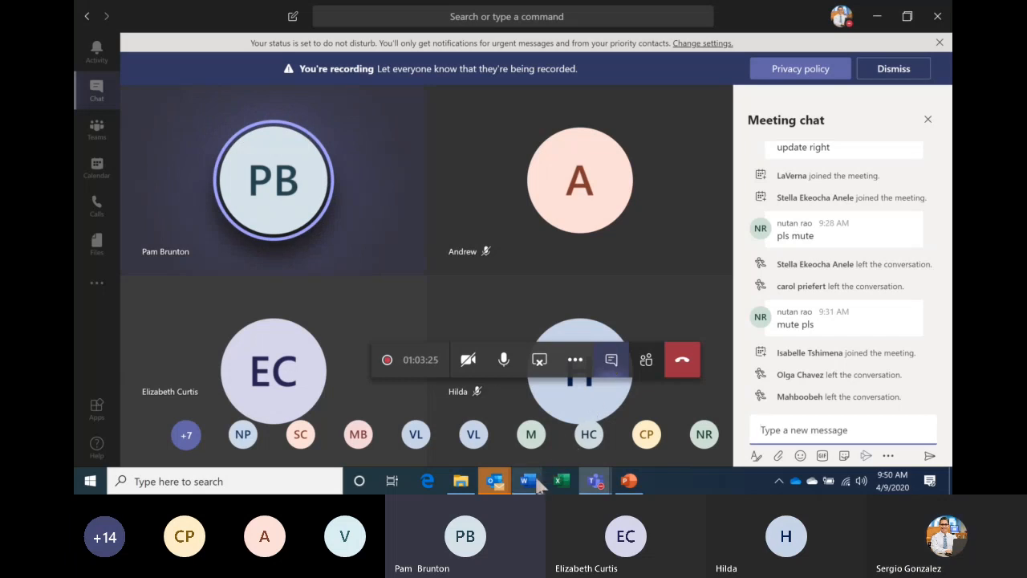
pyautogui.click(537, 480)
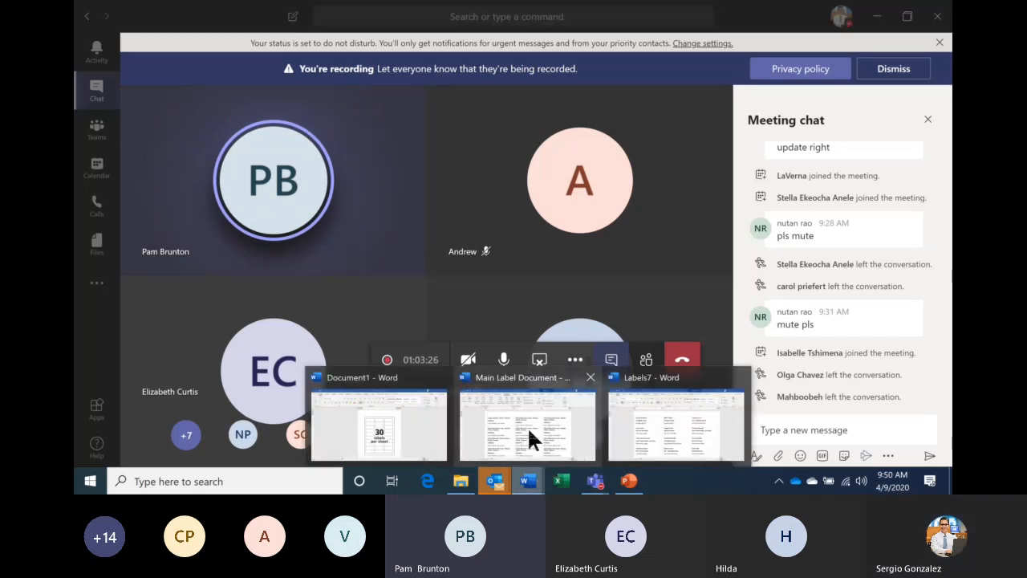
pyautogui.click(528, 426)
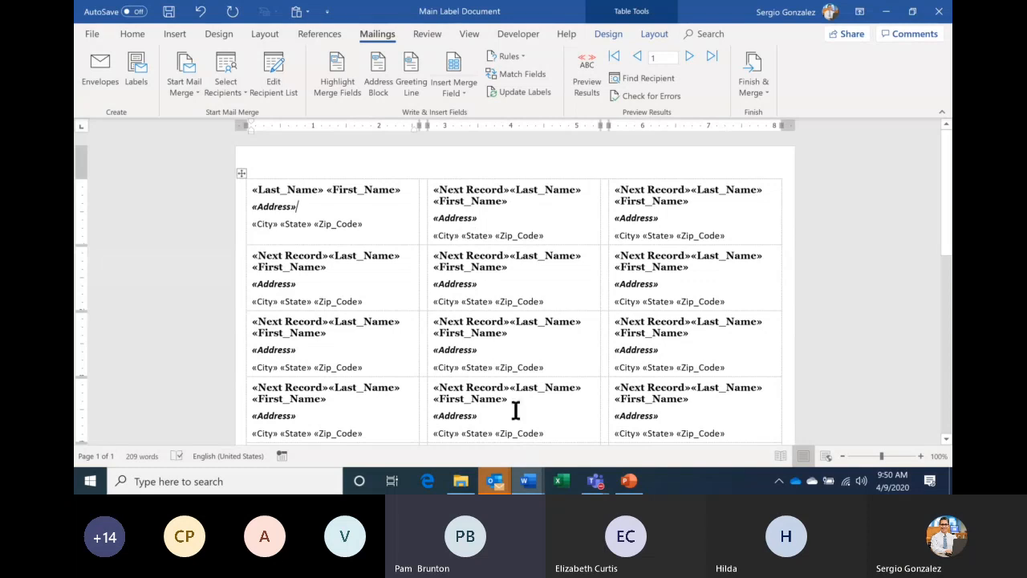
# - Compare Labels7 with Main Label Document, then preview Main Label Document with real recipient data
pyautogui.moveTo(528, 480)
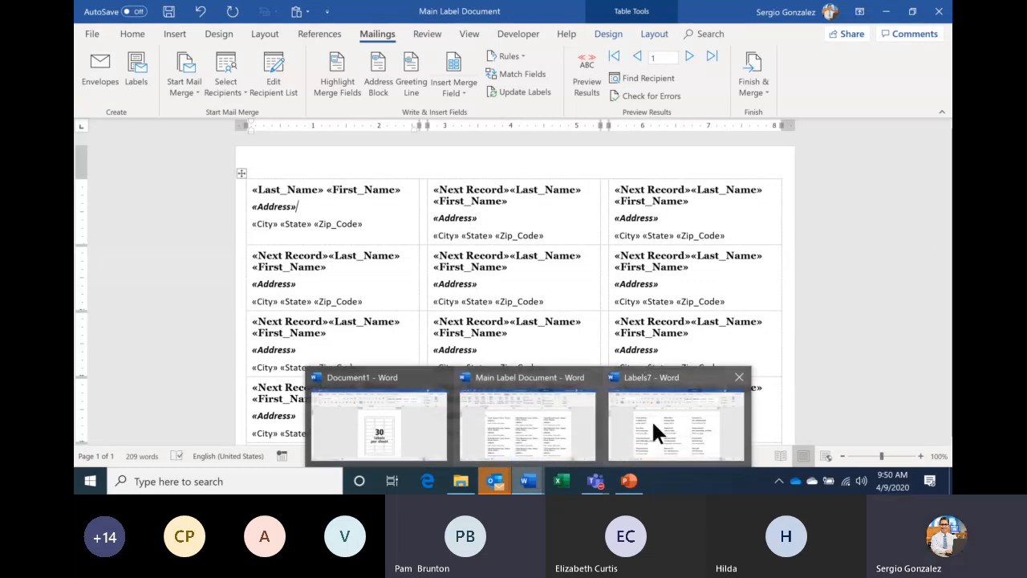
pyautogui.click(652, 426)
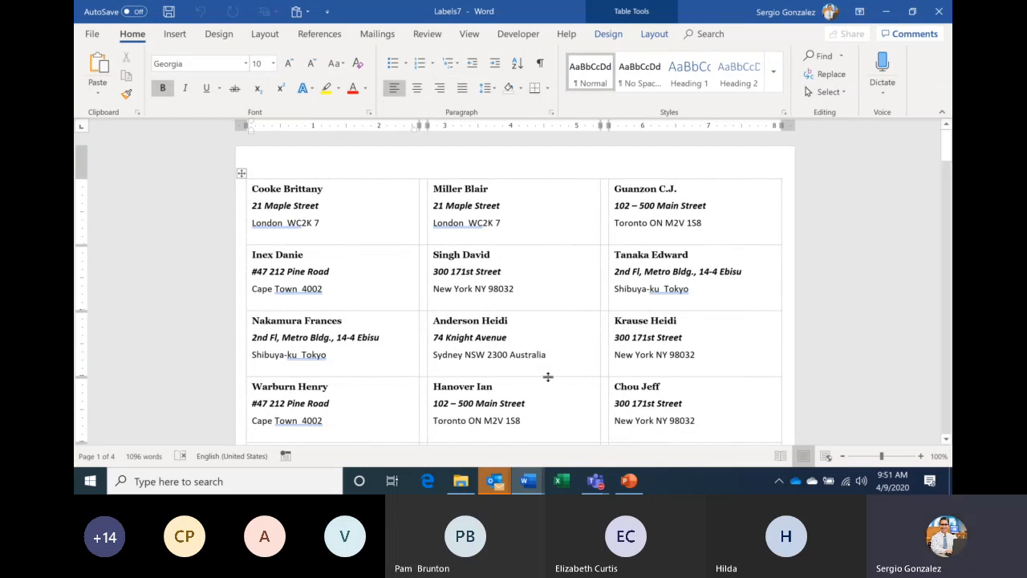
pyautogui.moveTo(533, 482)
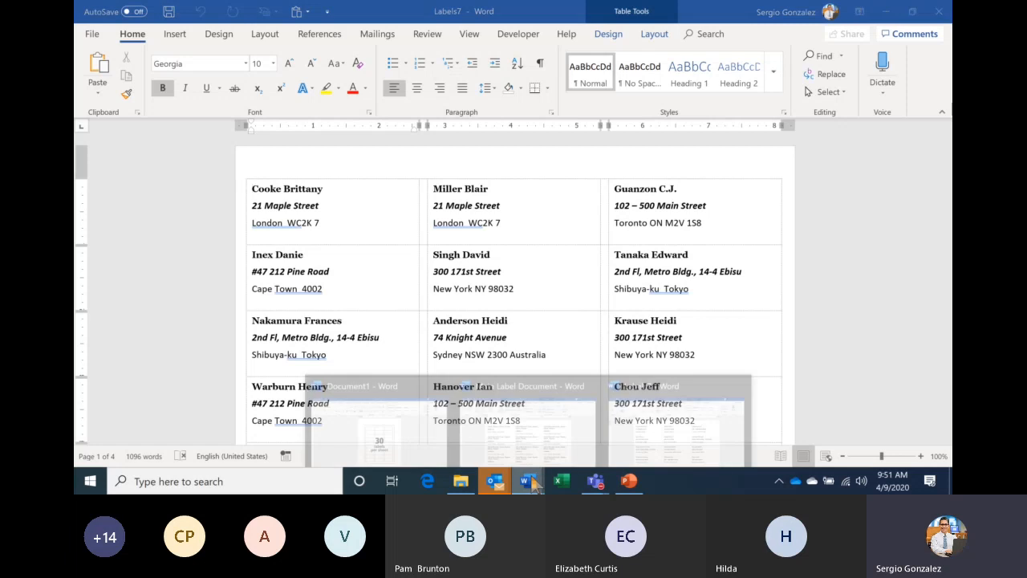
pyautogui.click(502, 406)
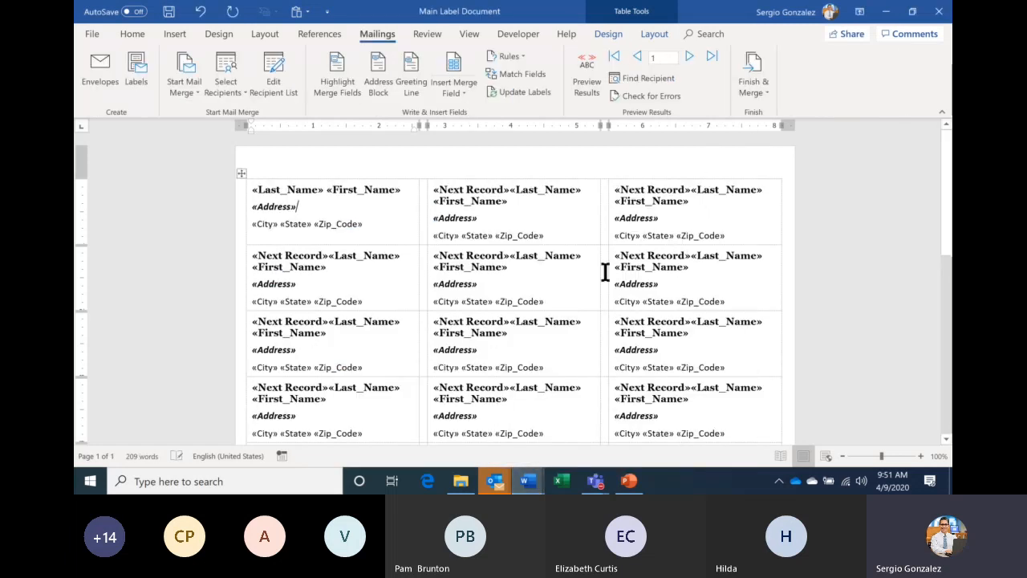
pyautogui.moveTo(540, 480)
pyautogui.click(663, 422)
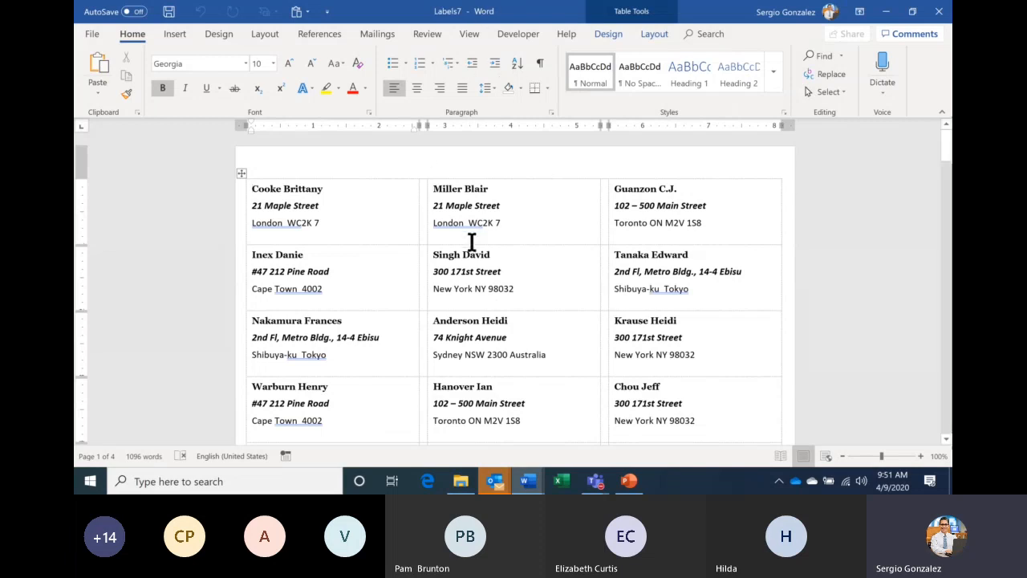
pyautogui.moveTo(530, 484)
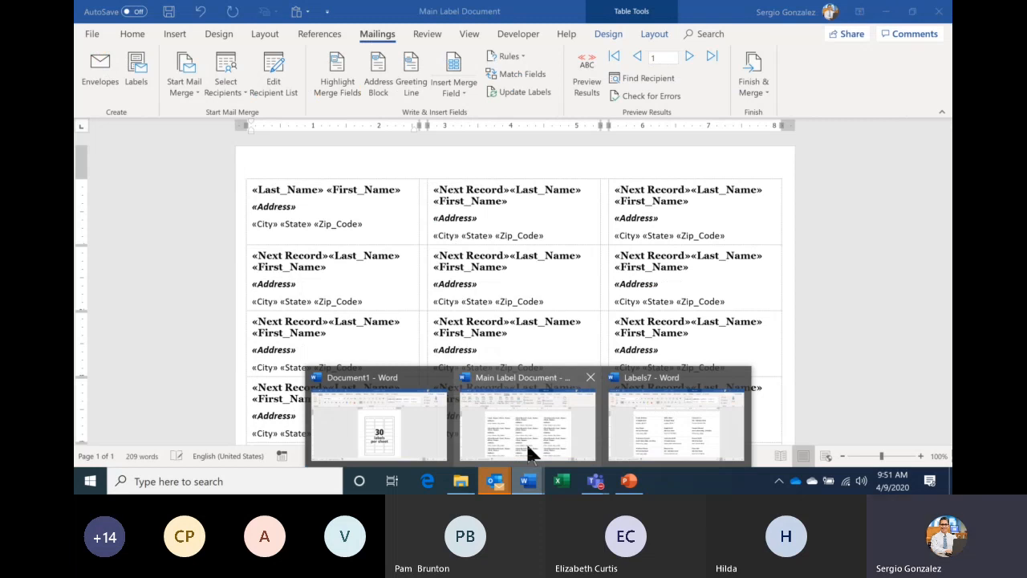
pyautogui.click(529, 454)
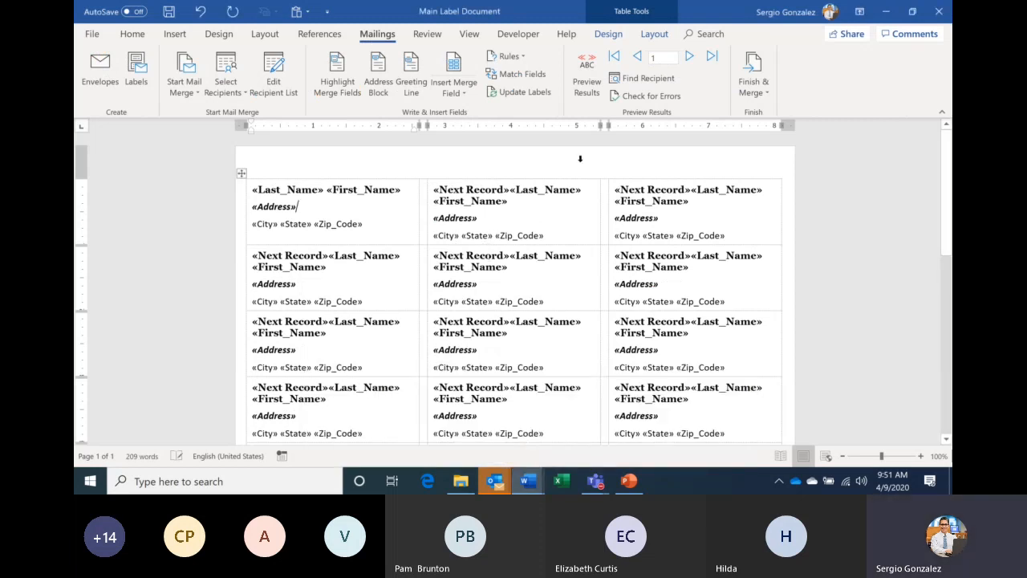
pyautogui.click(586, 80)
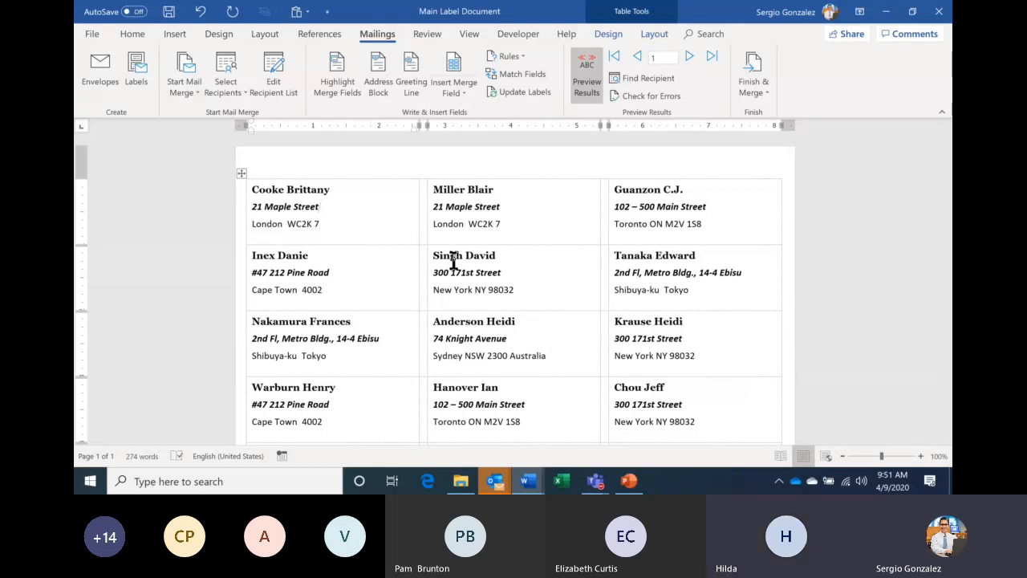
# - Turn Preview Results off so the labels show raw merge fields instead of recipient names and addresses
pyautogui.click(585, 75)
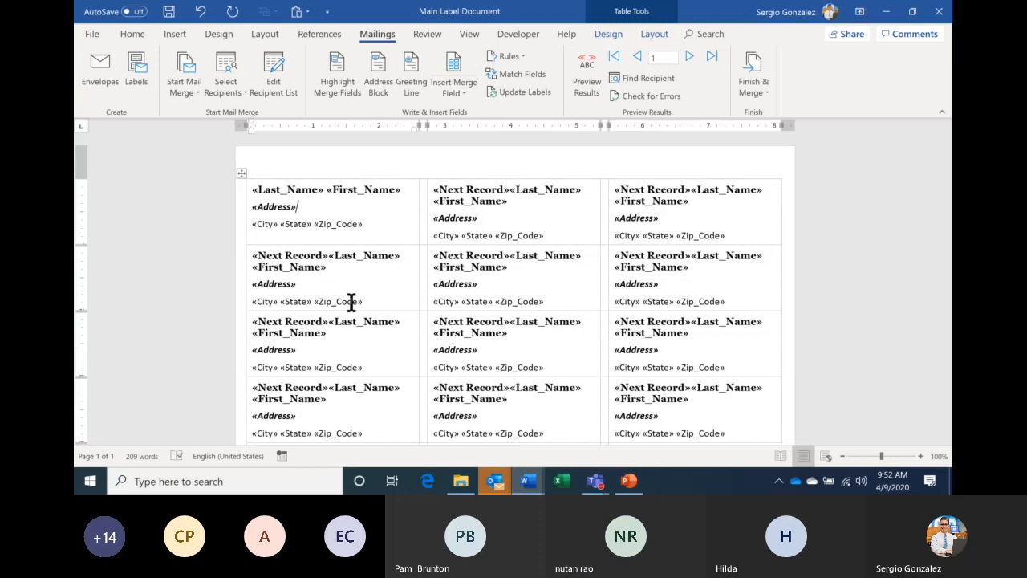
pyautogui.click(528, 481)
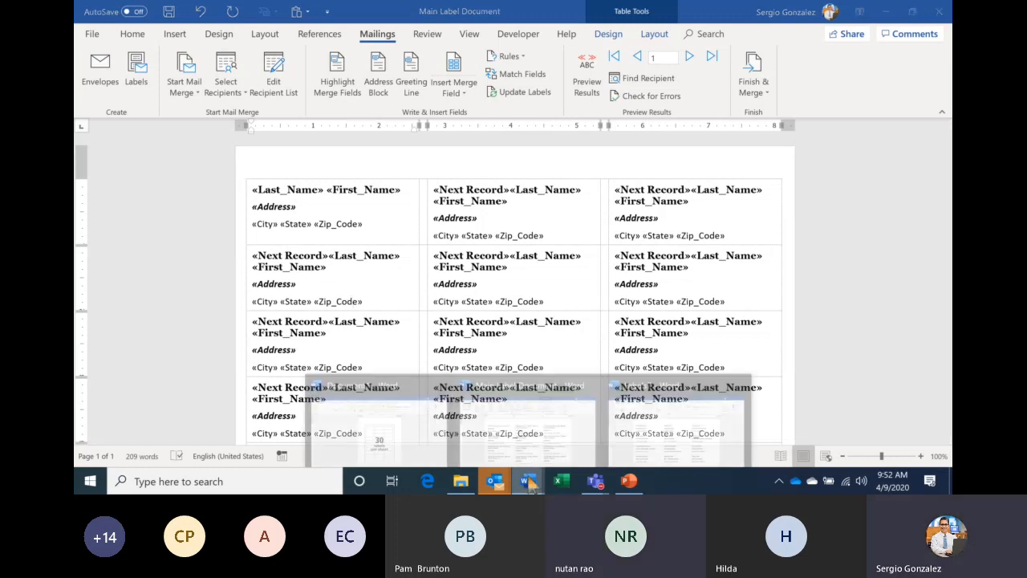
pyautogui.click(665, 447)
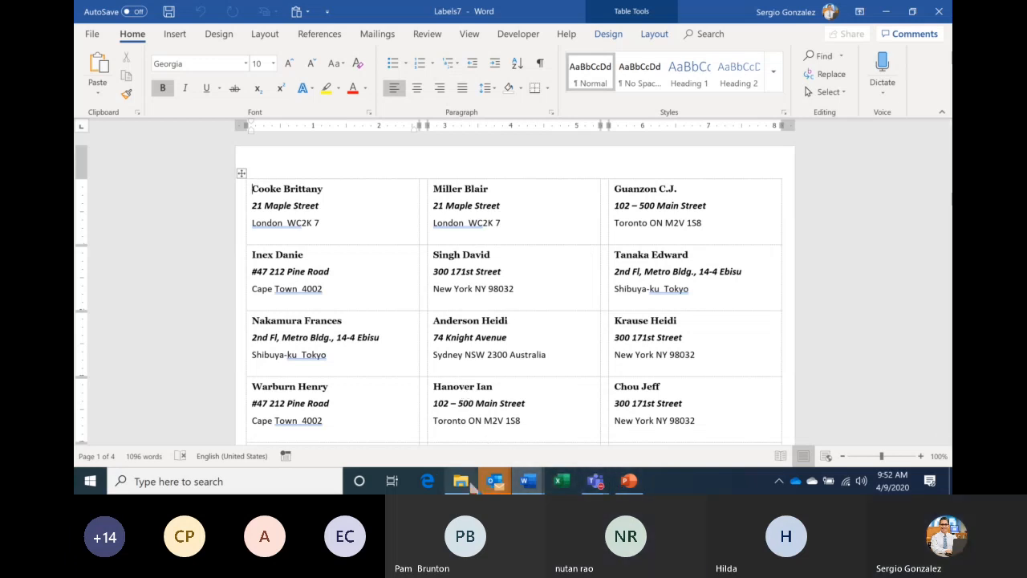
pyautogui.moveTo(530, 487)
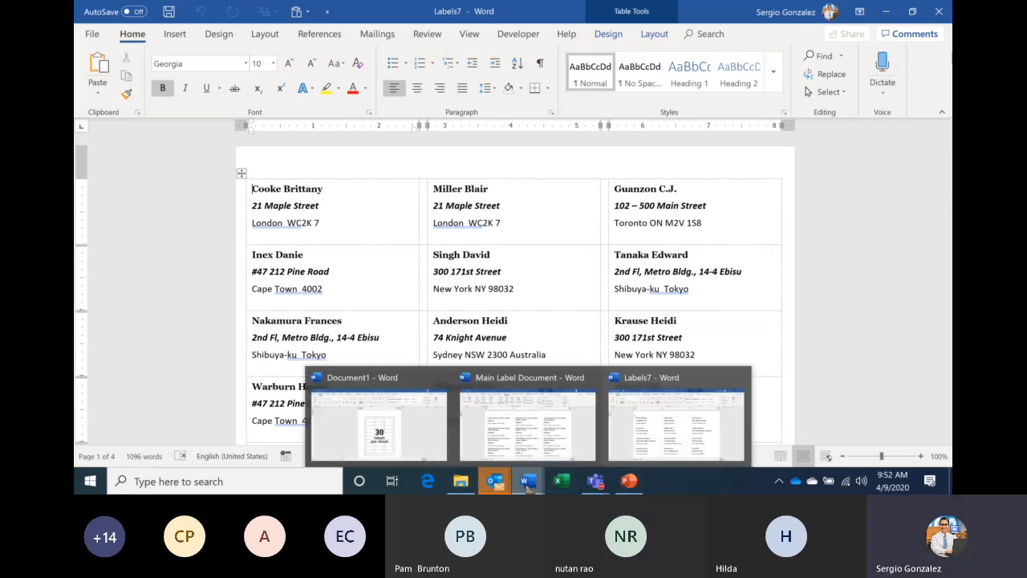
pyautogui.moveTo(418, 422)
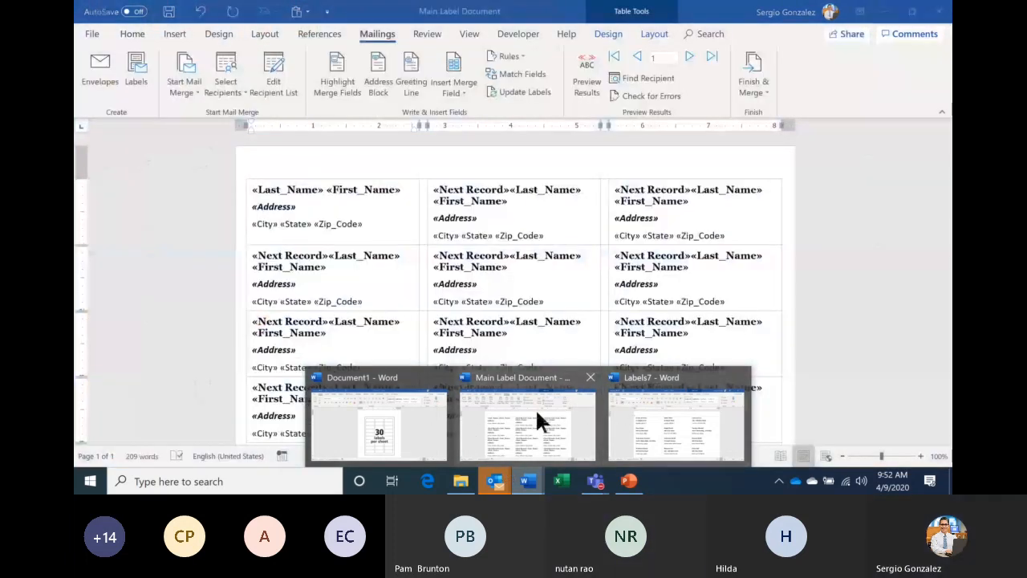
pyautogui.click(535, 409)
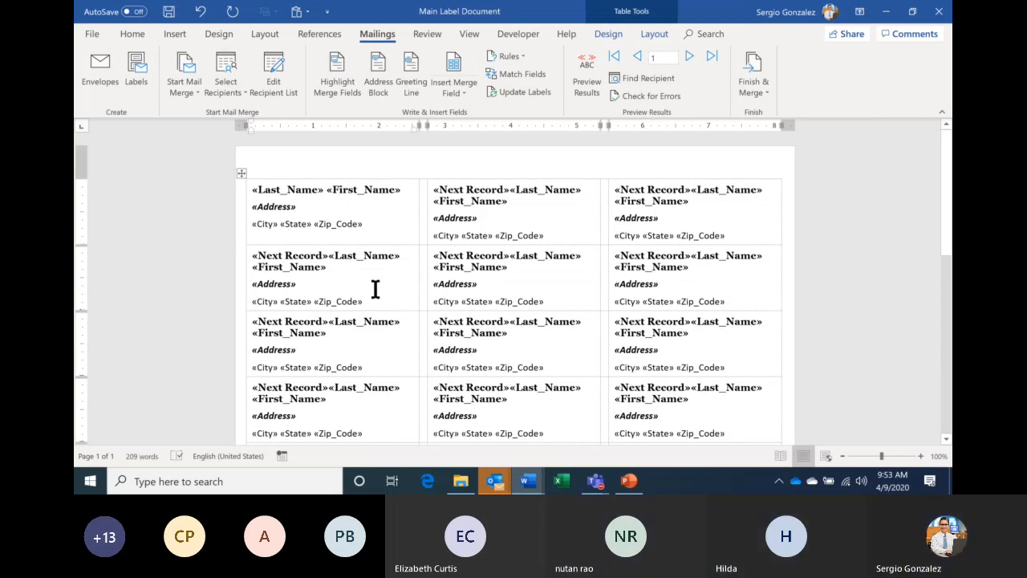
pyautogui.click(585, 88)
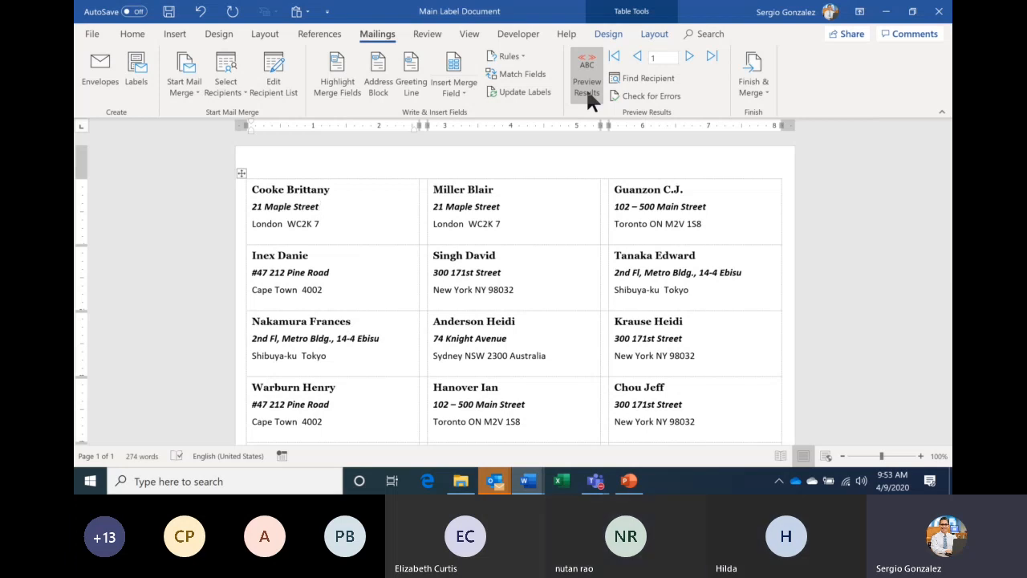
pyautogui.click(586, 88)
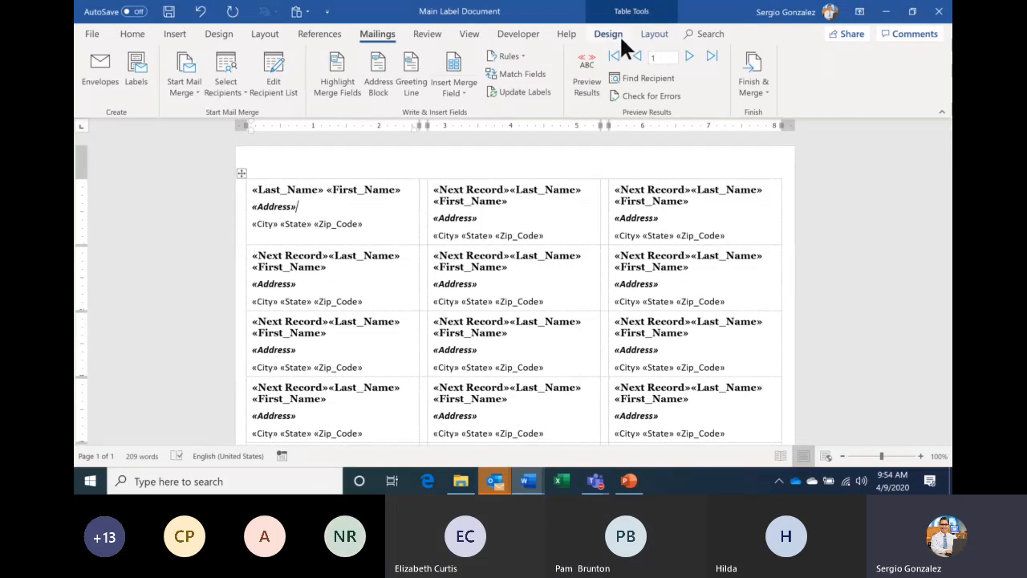
# - Toggle the label table's View Gridlines off and on repeatedly, leaving the gridlines visible
pyautogui.click(664, 36)
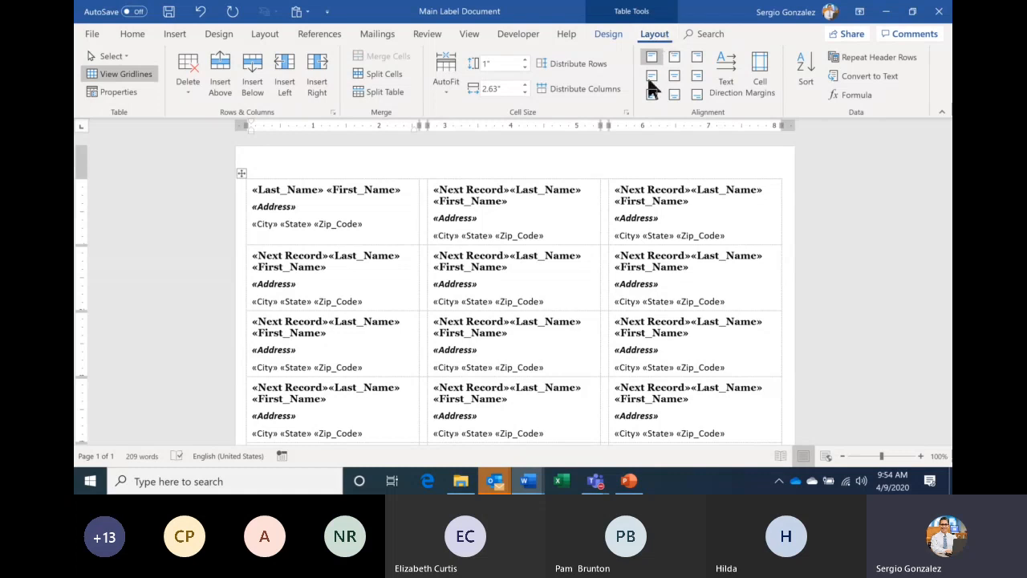
pyautogui.click(138, 74)
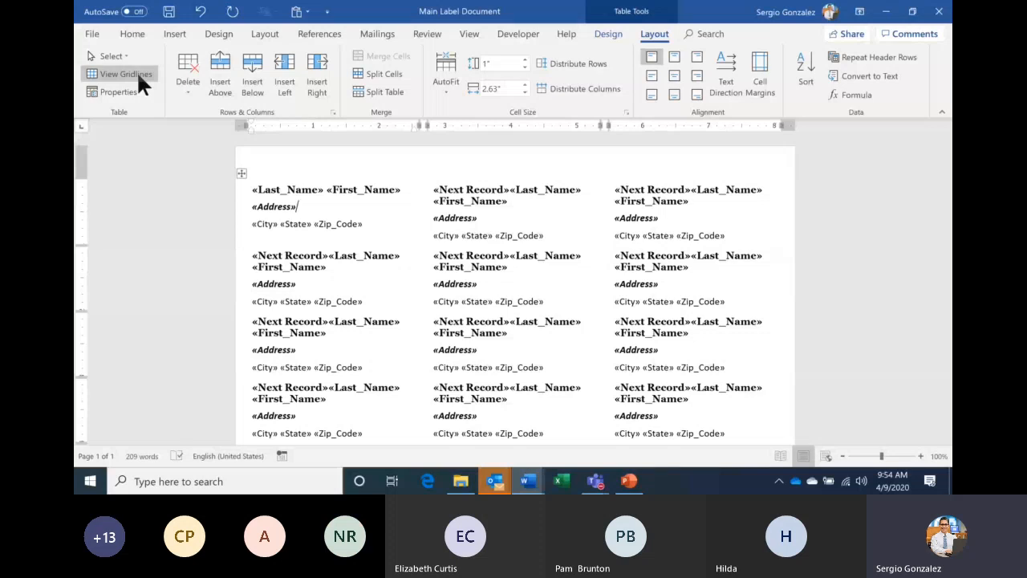
pyautogui.click(138, 75)
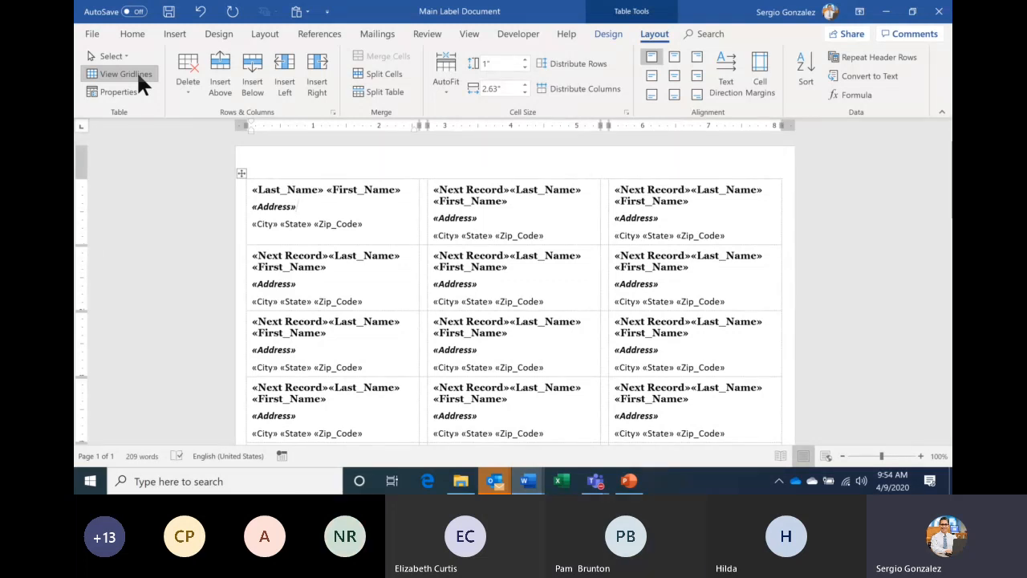
pyautogui.click(126, 72)
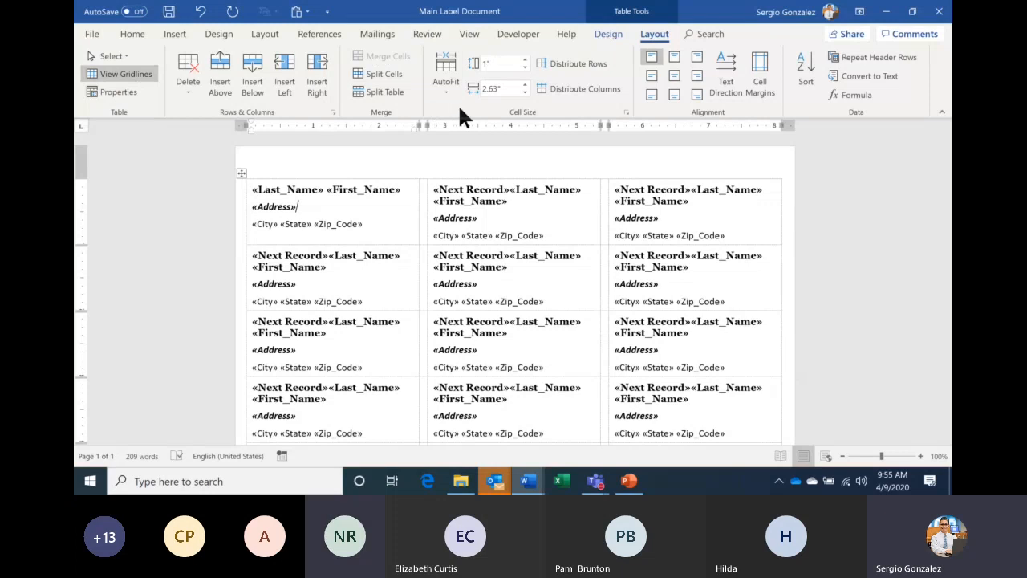
pyautogui.click(97, 71)
pyautogui.click(97, 71)
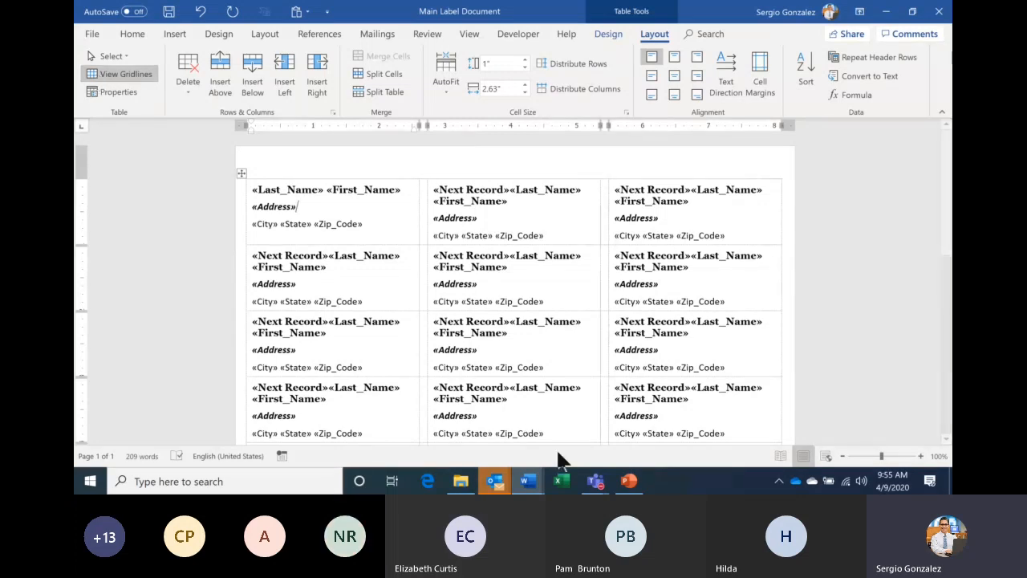
# - In the Teams meeting, show the 20 participants and mute everyone
pyautogui.click(595, 485)
pyautogui.click(557, 406)
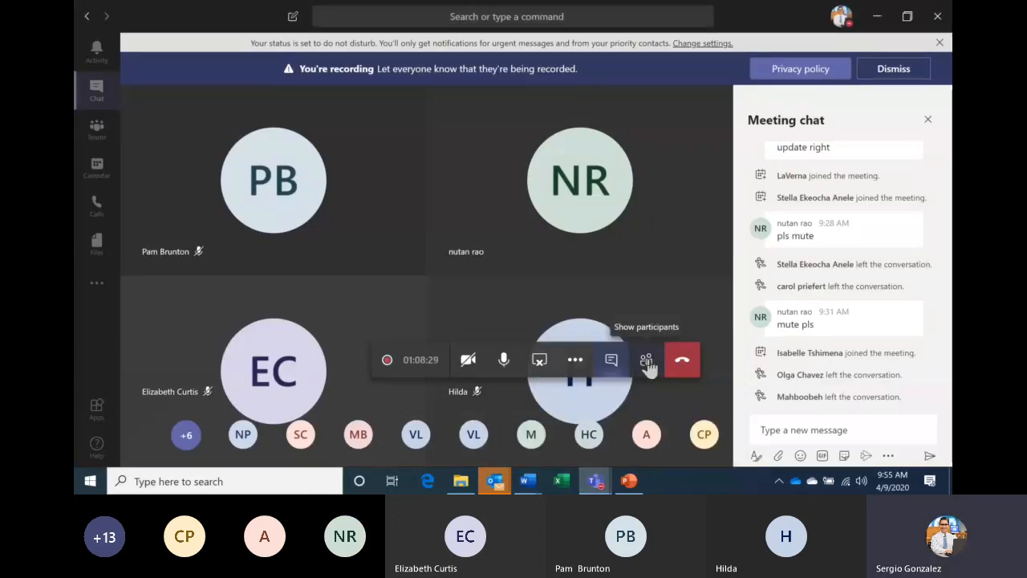
pyautogui.click(647, 361)
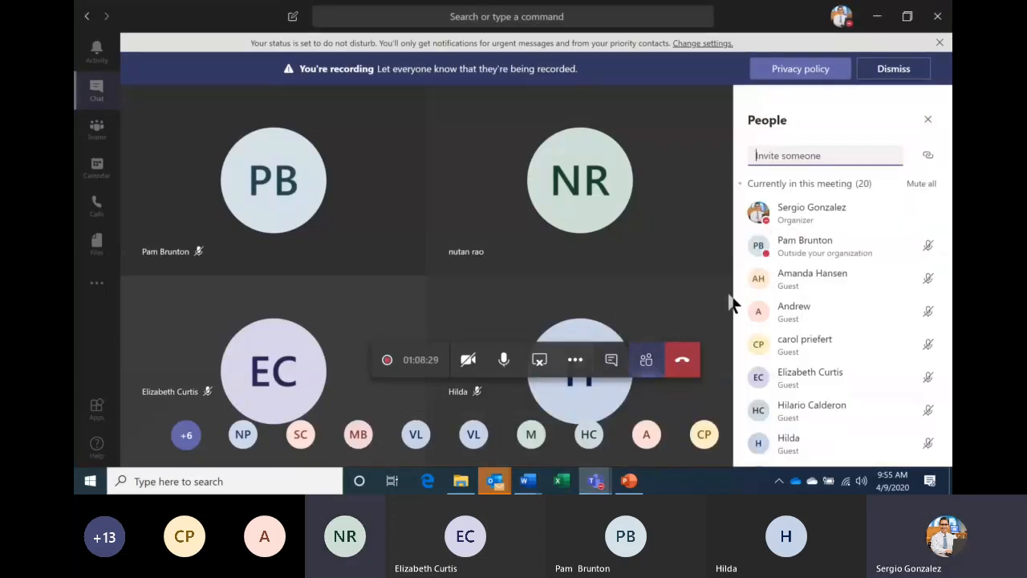
pyautogui.click(923, 185)
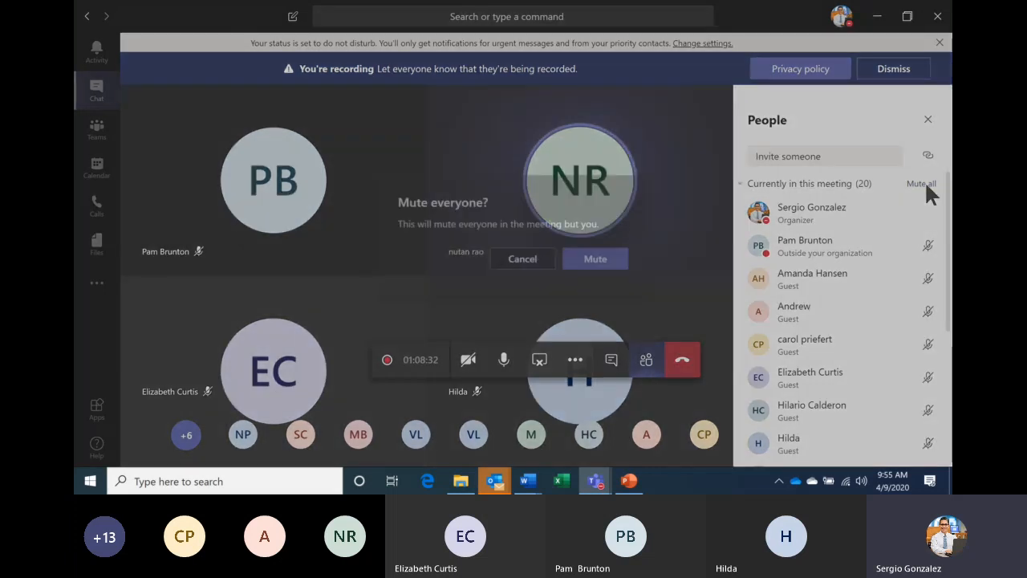
pyautogui.click(596, 260)
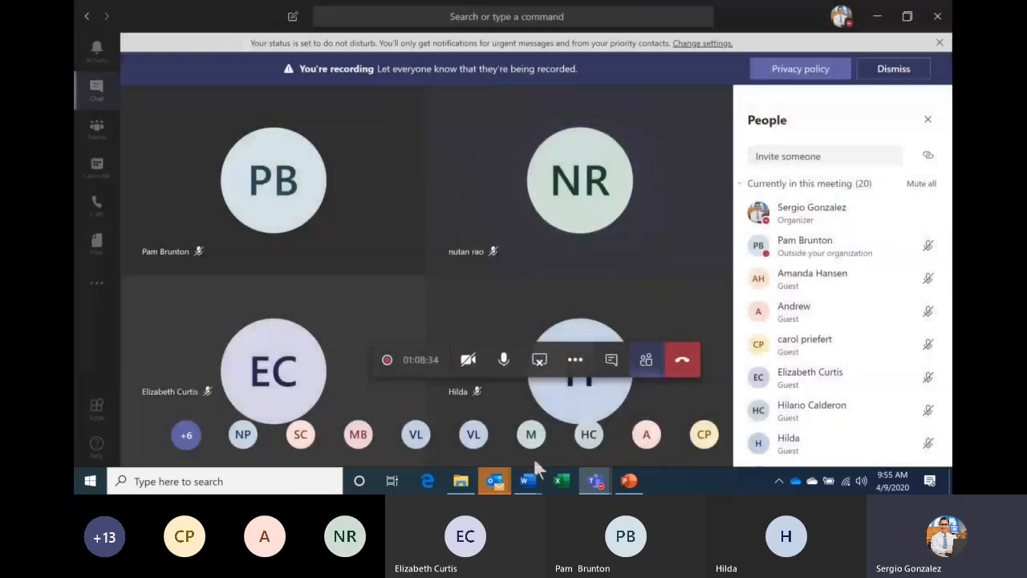
# - Return to the Labels7 document and create a new blank document with Ctrl+N
pyautogui.moveTo(536, 480)
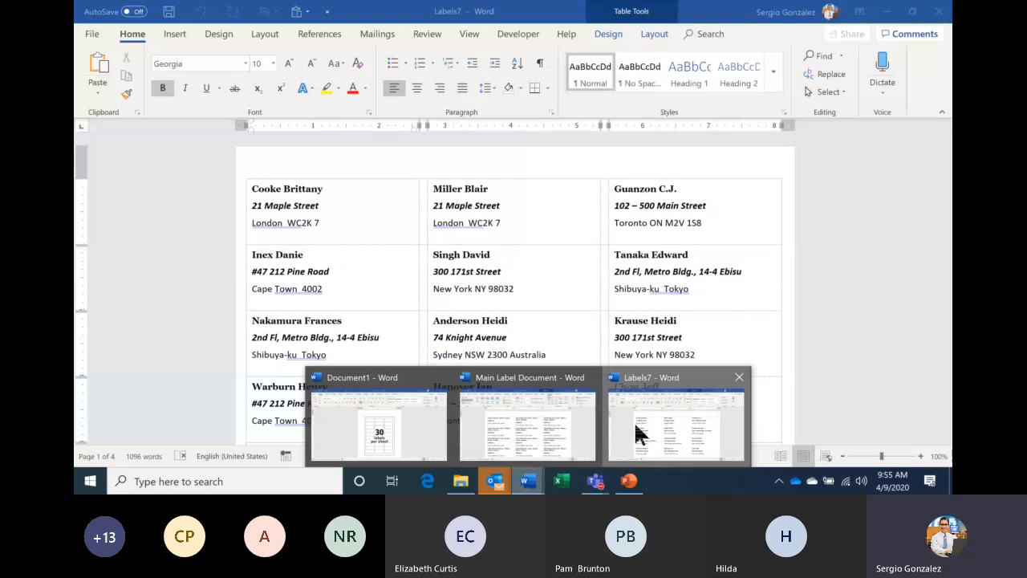
pyautogui.click(636, 428)
pyautogui.hotkey('ctrl', 'n')
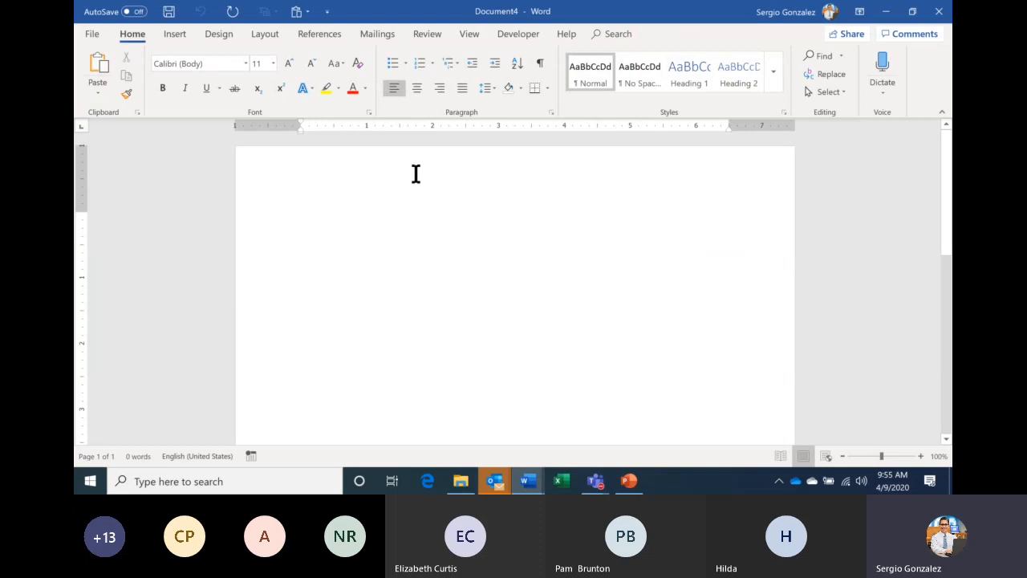
# - Start an envelope mail merge using Size 10 (4 1/8 x 9 1/2 in) envelopes
pyautogui.click(377, 36)
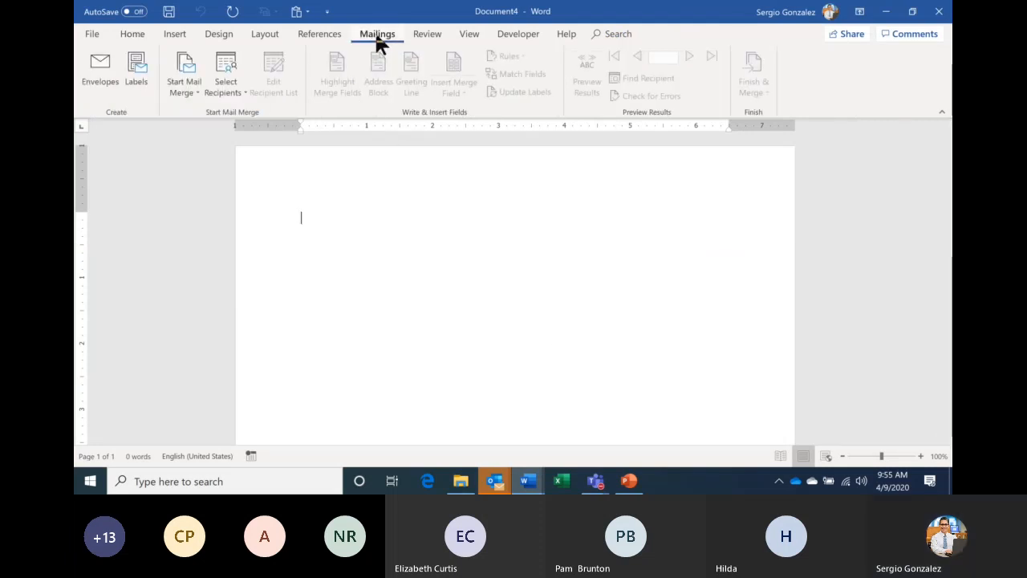
pyautogui.click(186, 90)
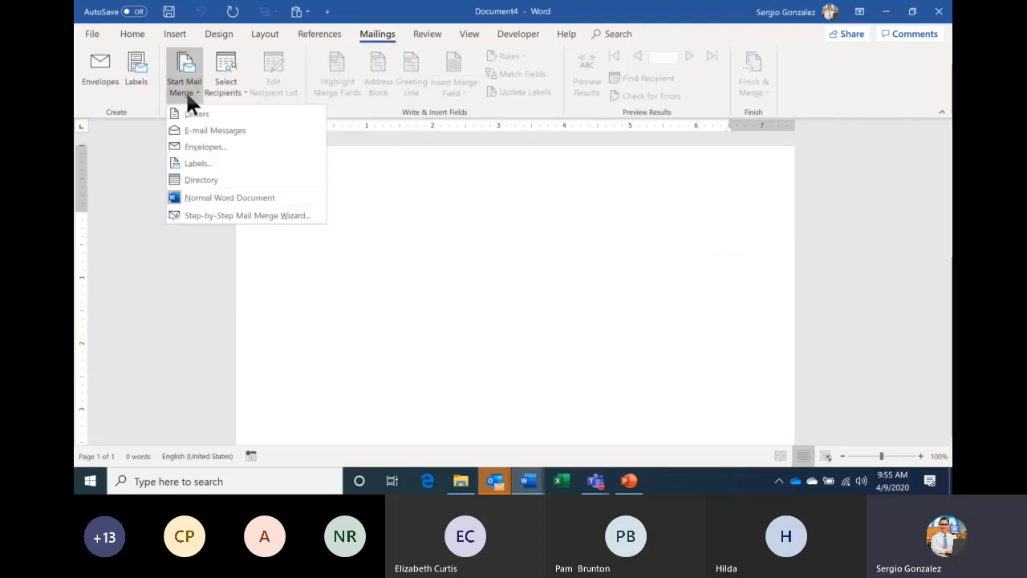
pyautogui.click(241, 149)
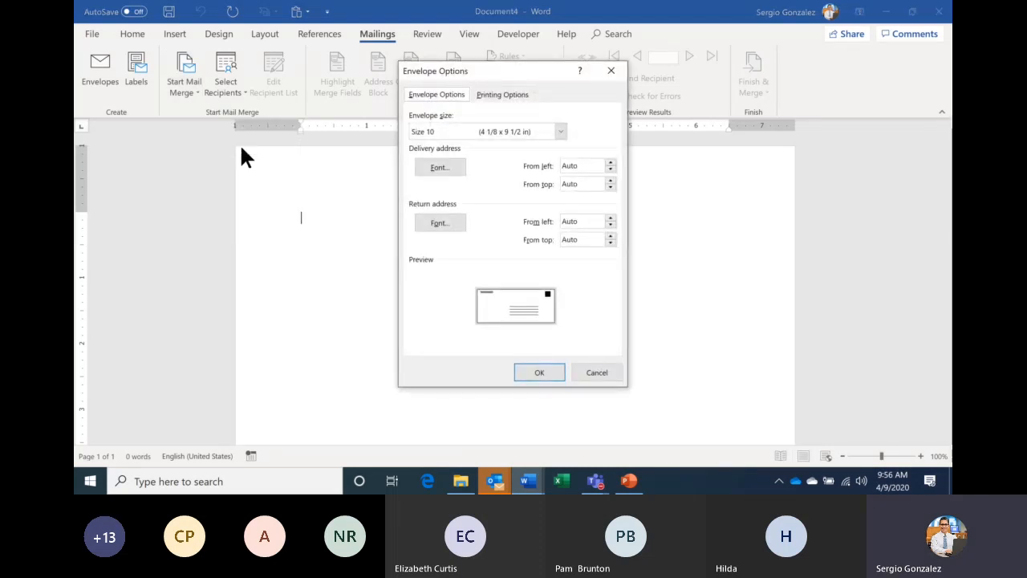
pyautogui.click(560, 132)
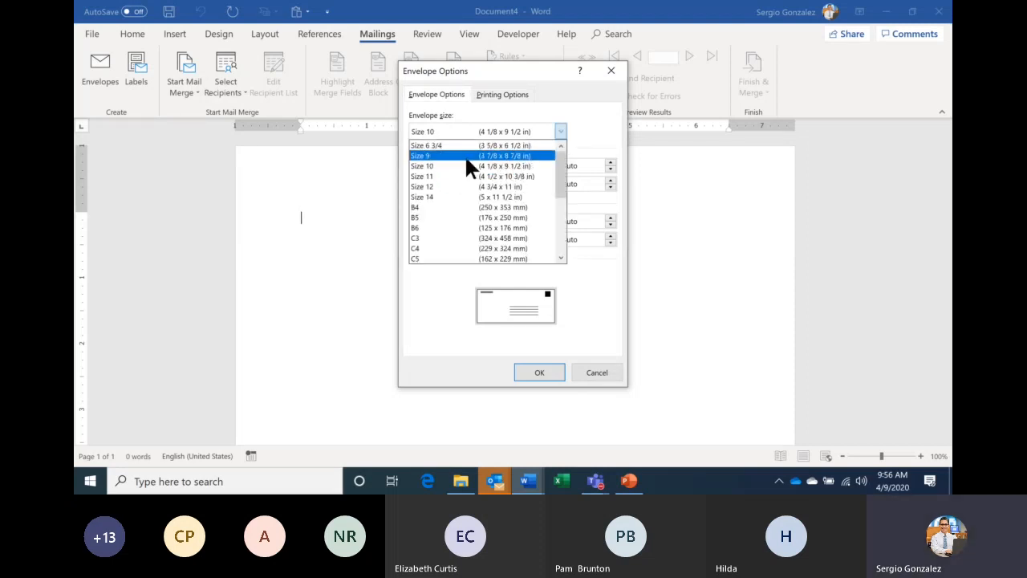
pyautogui.click(494, 165)
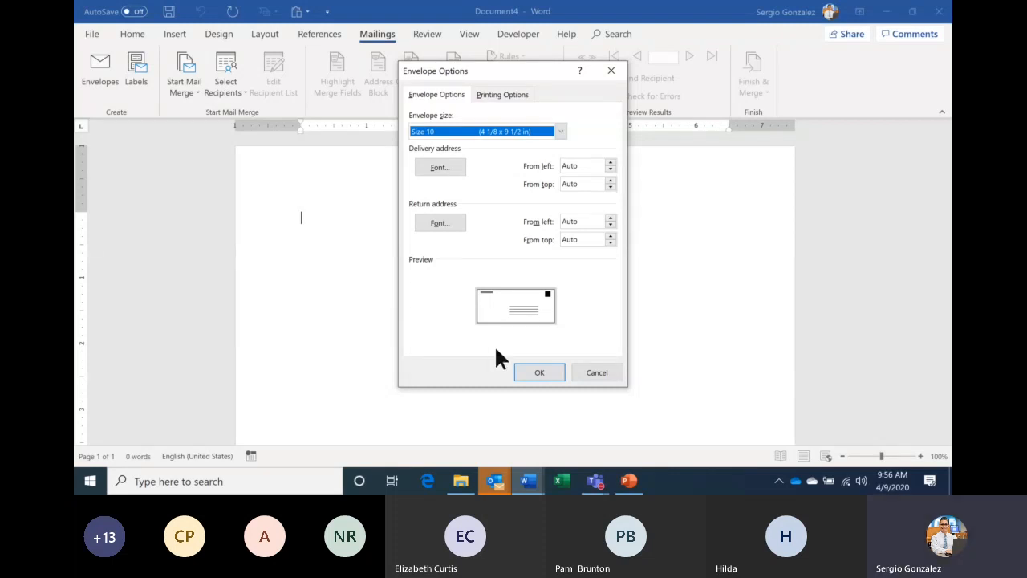
pyautogui.click(539, 373)
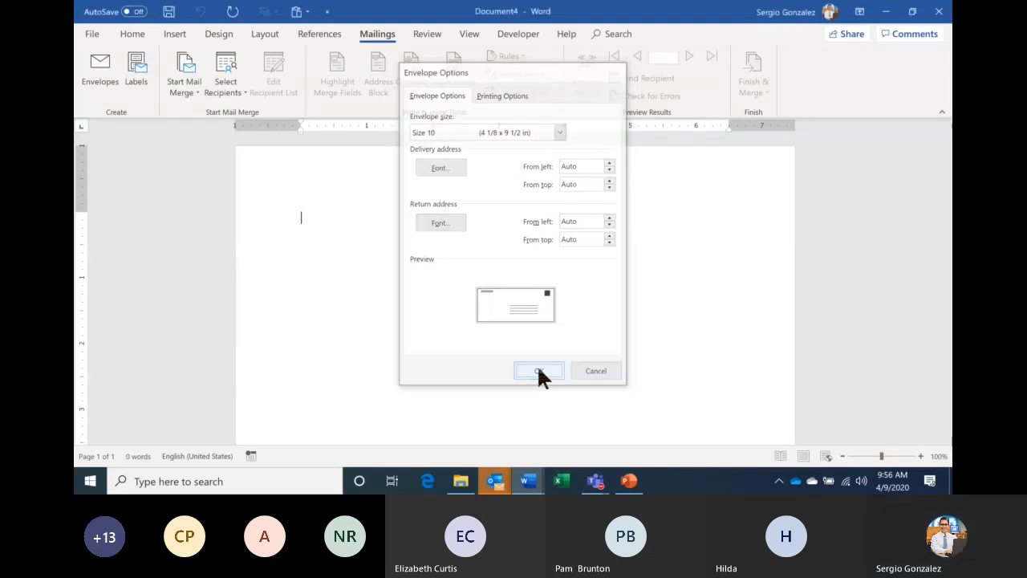
# - Zoom the envelope to 90%, place the cursor in the delivery address box, and open Select Recipients
pyautogui.click(842, 456)
pyautogui.click(842, 456)
pyautogui.click(842, 456)
pyautogui.click(843, 456)
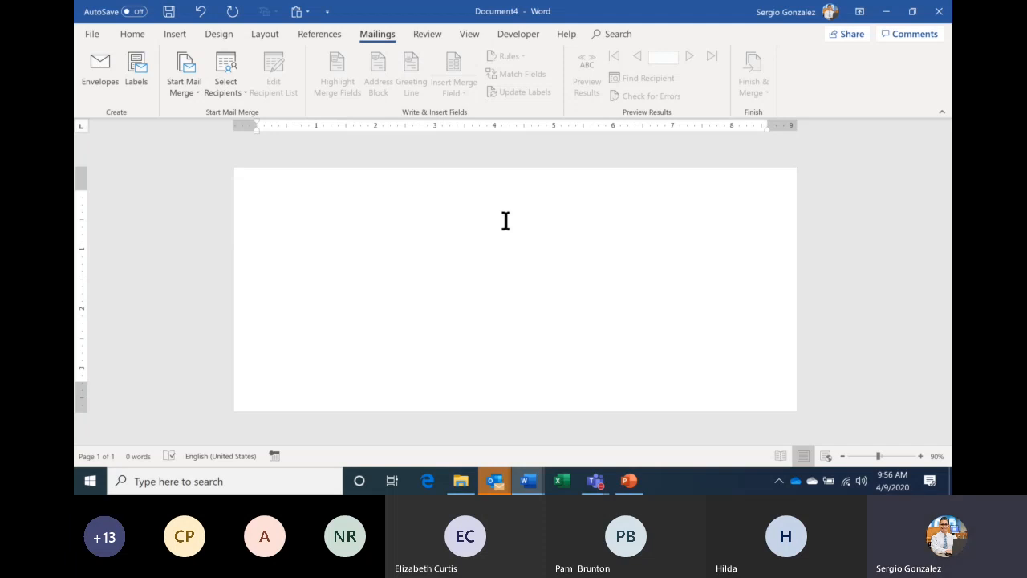
pyautogui.click(506, 329)
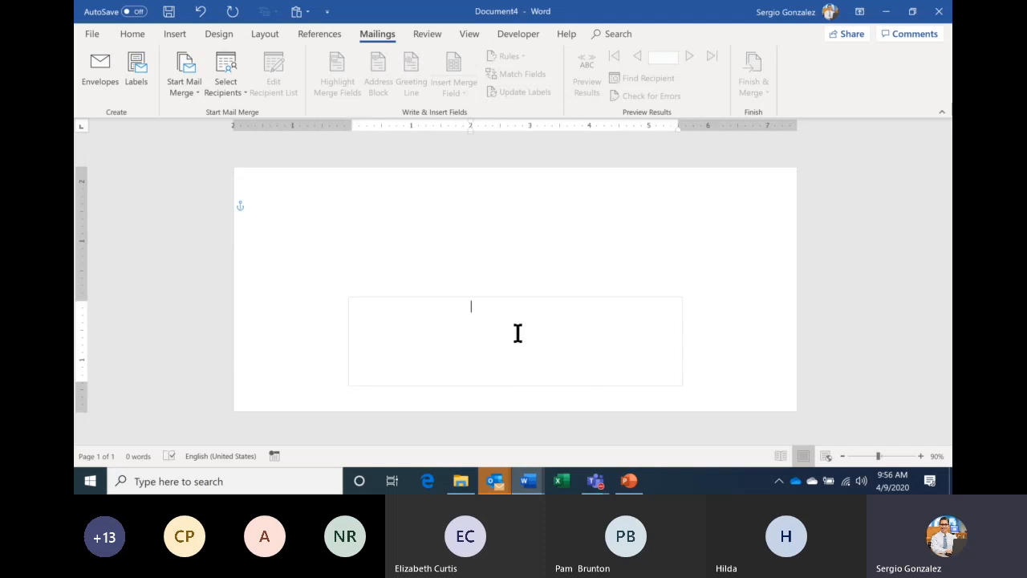
pyautogui.click(473, 200)
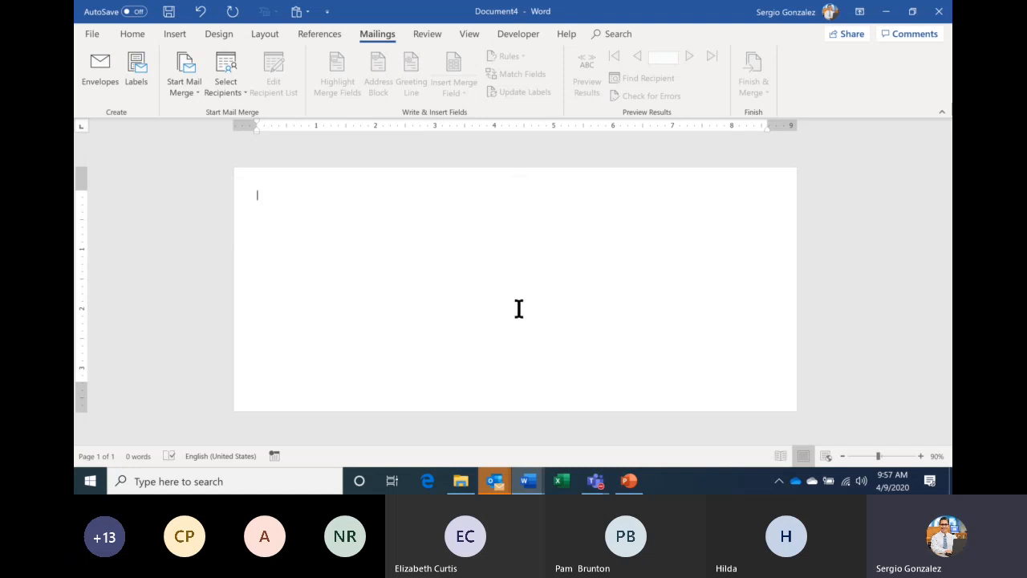
pyautogui.click(516, 372)
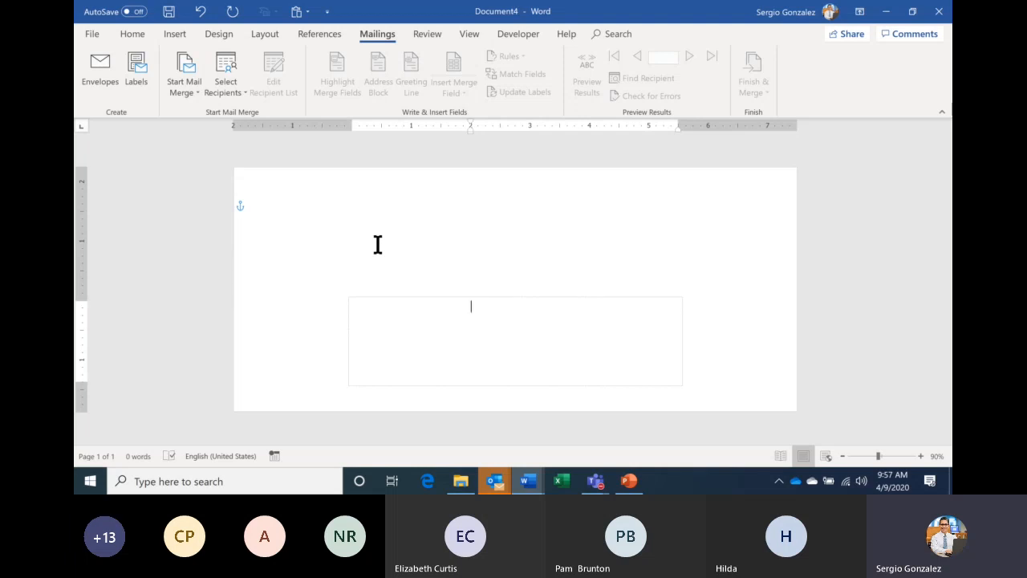
pyautogui.click(222, 95)
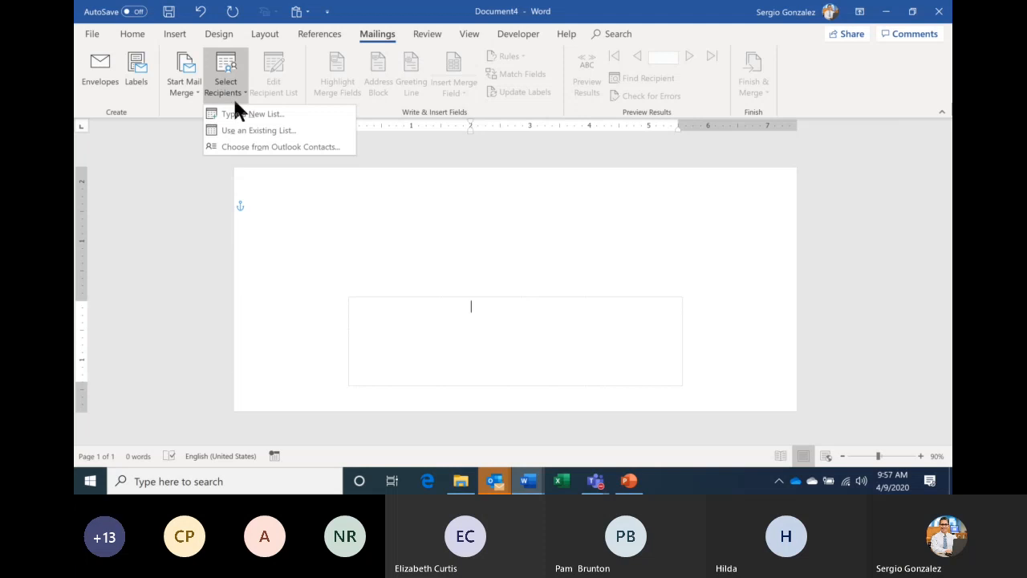
# - Link the envelope to the Desktop's TEC Employee List - Student, using the Tolano Environmental Consulting$ sheet
pyautogui.click(270, 133)
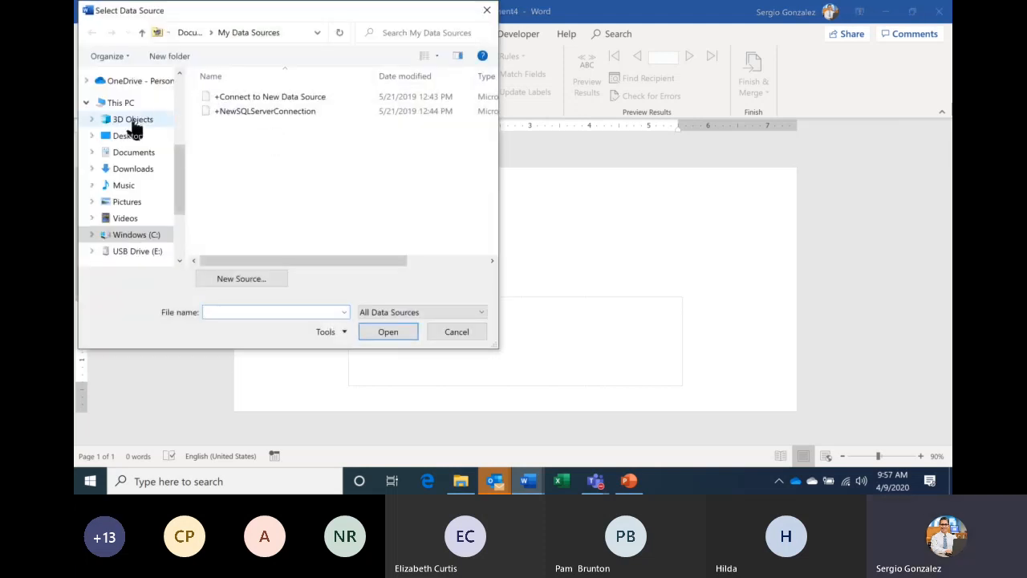
pyautogui.click(126, 141)
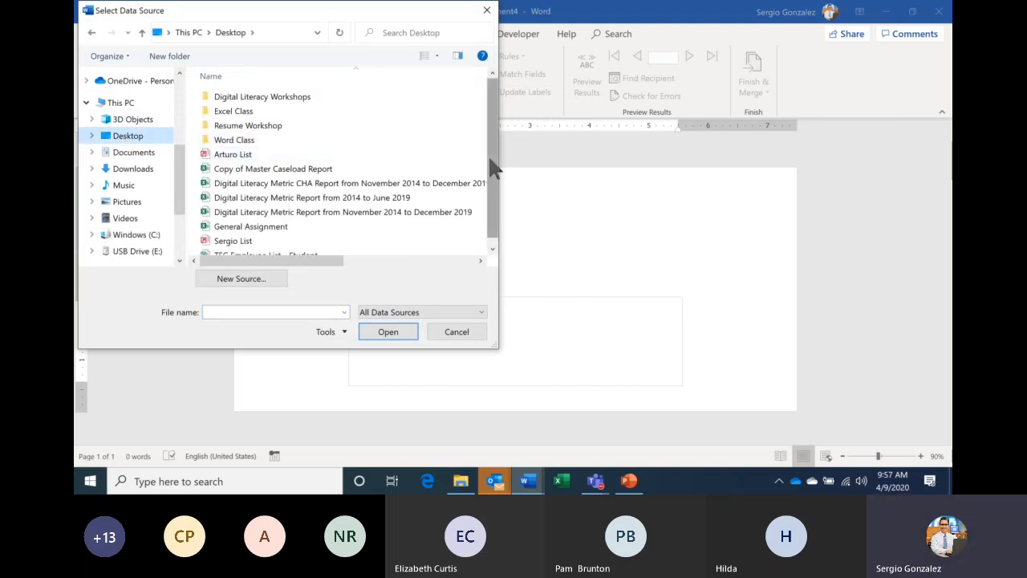
pyautogui.moveTo(491, 160); pyautogui.dragTo(487, 192)
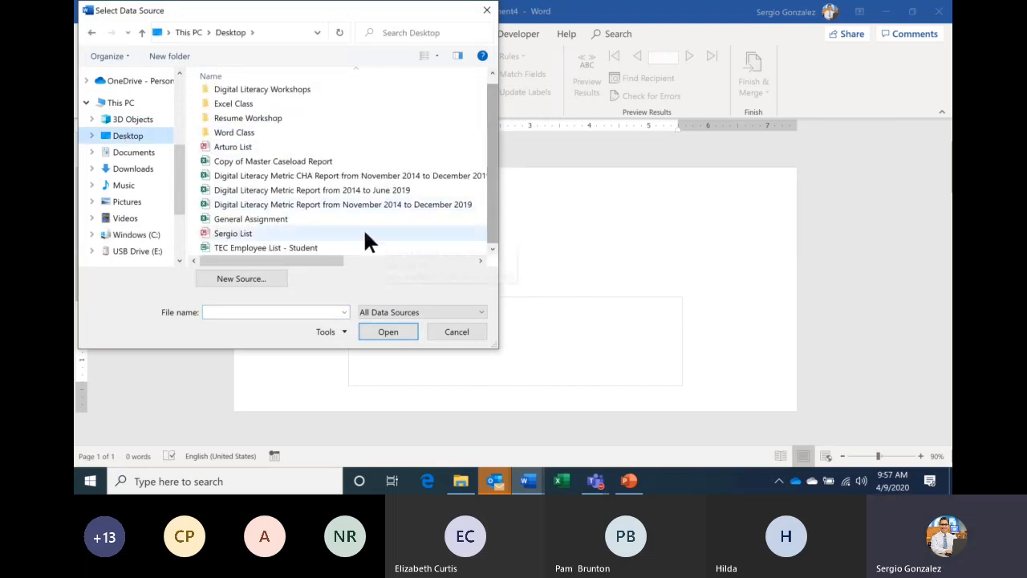
pyautogui.click(276, 248)
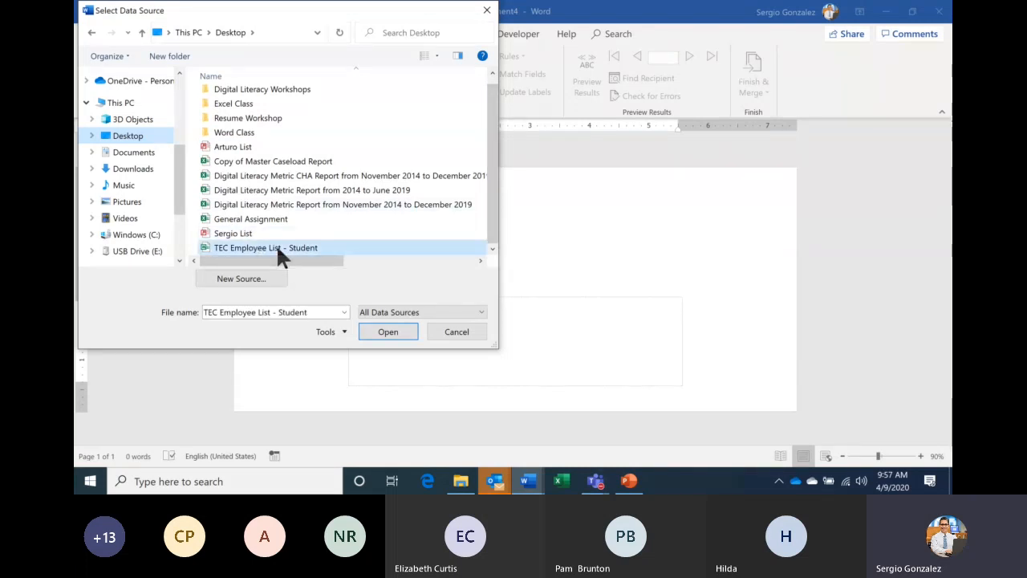
pyautogui.click(389, 332)
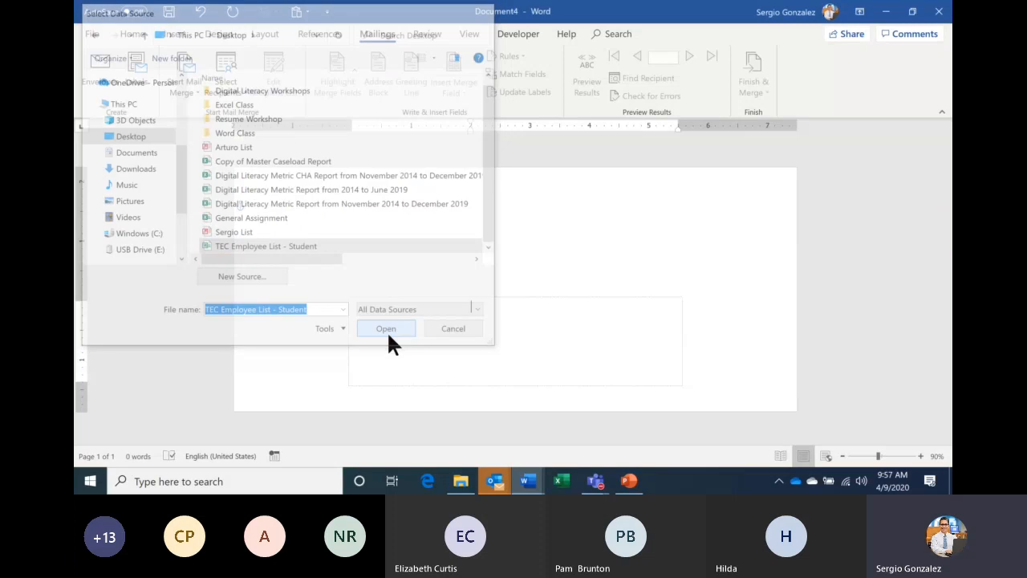
pyautogui.click(596, 291)
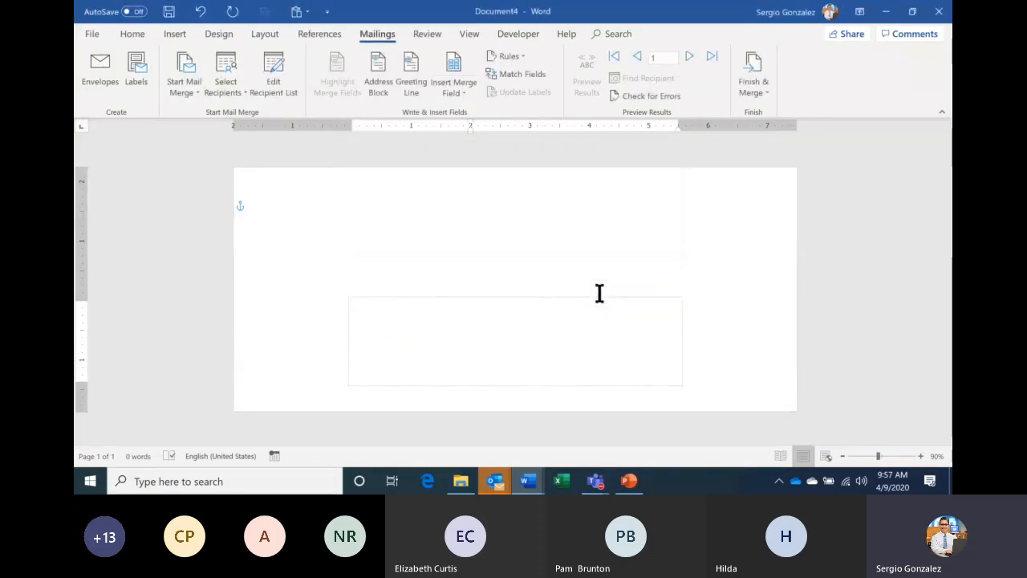
# - Insert «Last_Name» «First_Name» and, below it, «Address» into the envelope's address box
pyautogui.click(455, 97)
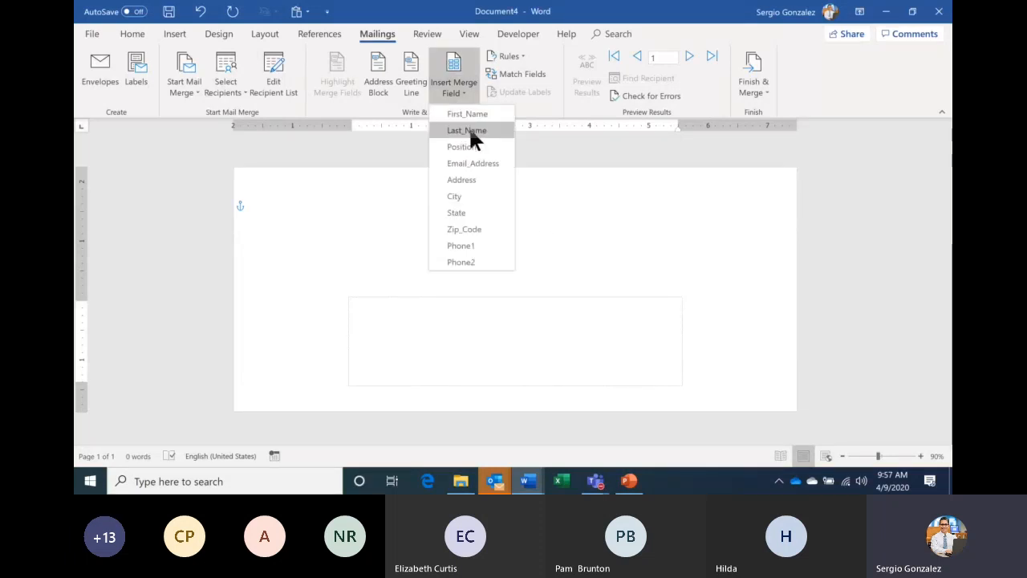
pyautogui.click(472, 133)
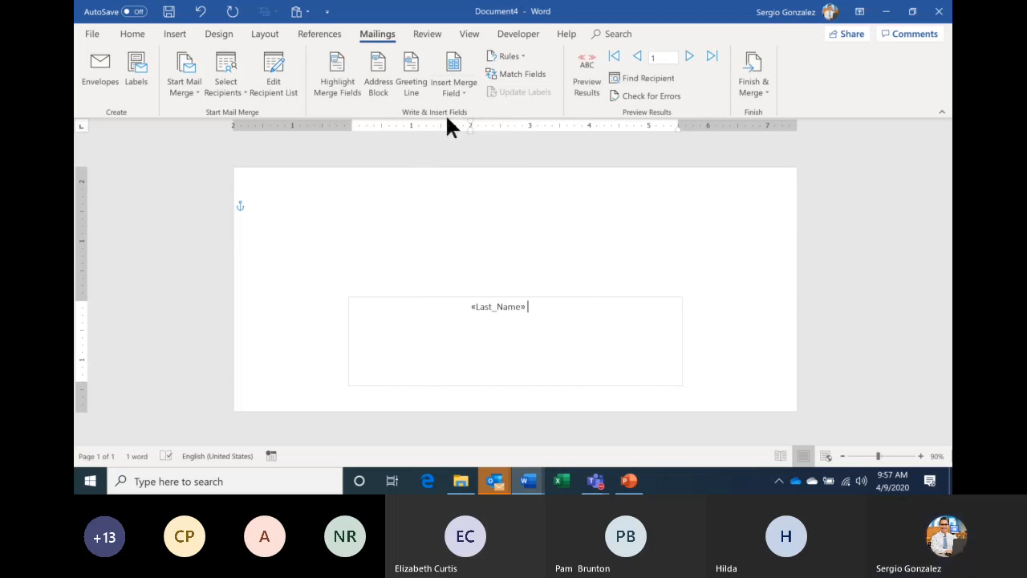
pyautogui.click(455, 92)
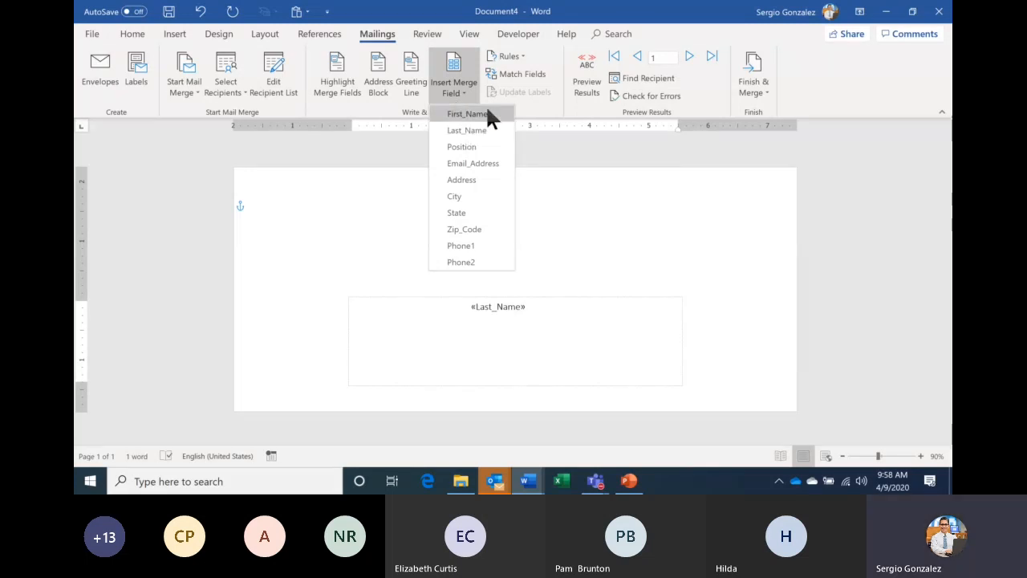
pyautogui.click(488, 112)
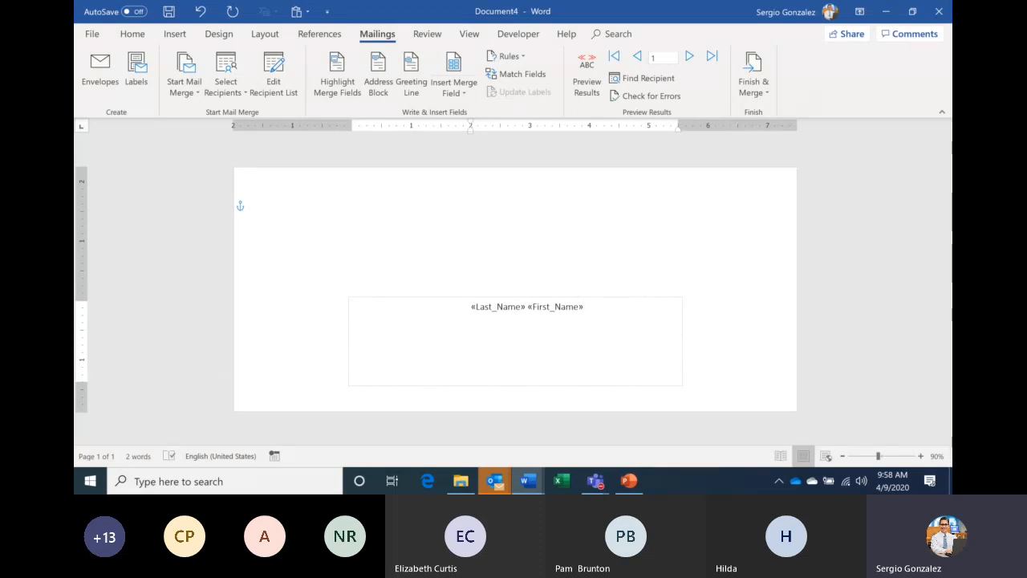
pyautogui.click(455, 90)
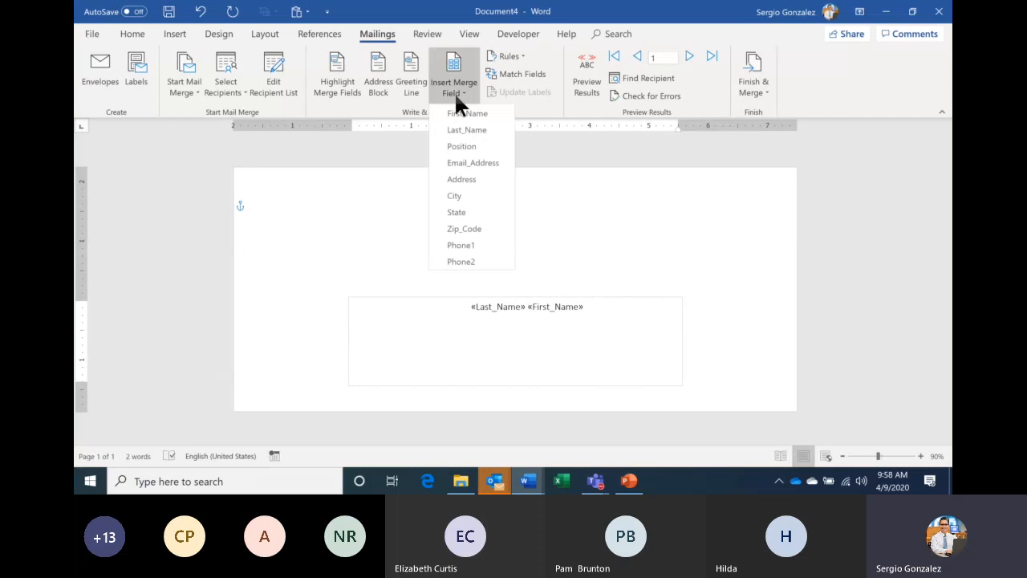
pyautogui.click(470, 182)
# - Add «City» «State» «Zip_Code» on a new line and preview the first recipient's address
pyautogui.press('Return')
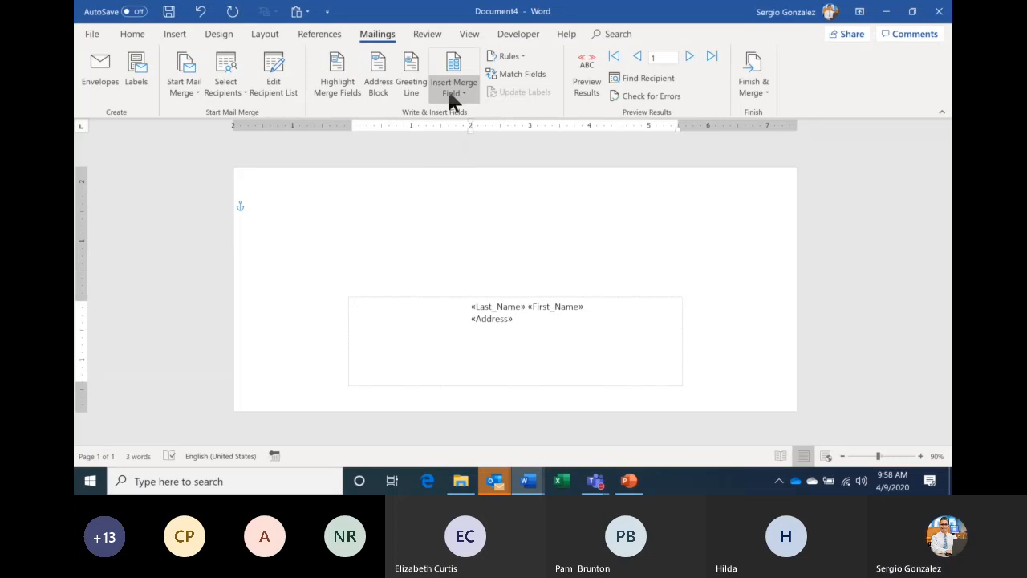
pyautogui.click(449, 92)
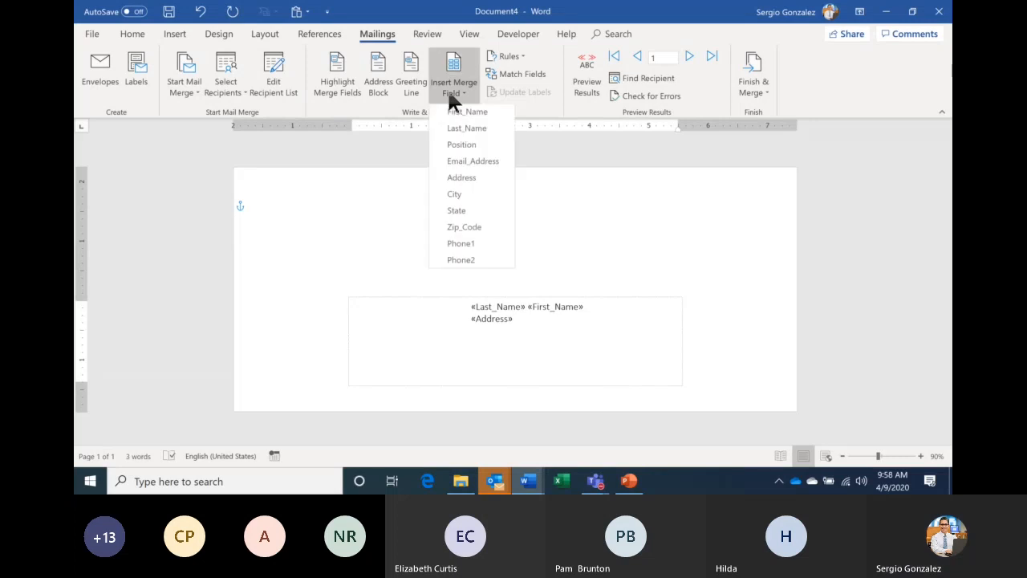
pyautogui.click(455, 197)
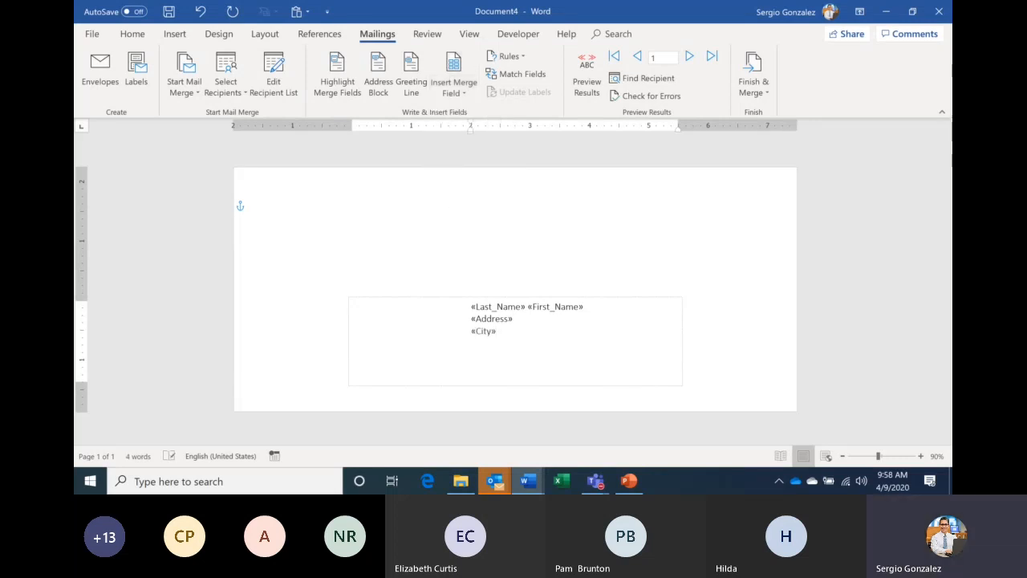
pyautogui.click(455, 89)
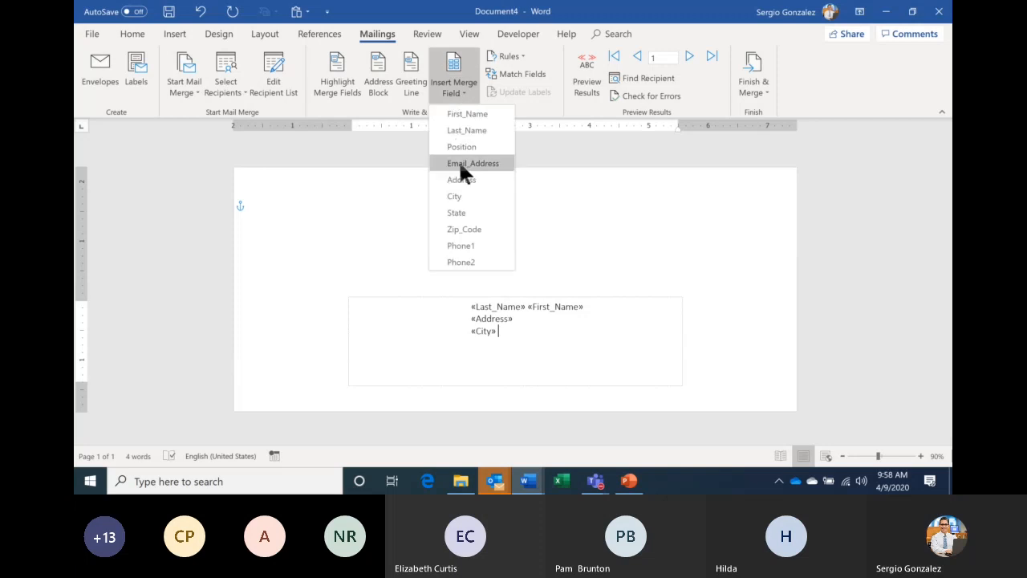
pyautogui.click(463, 212)
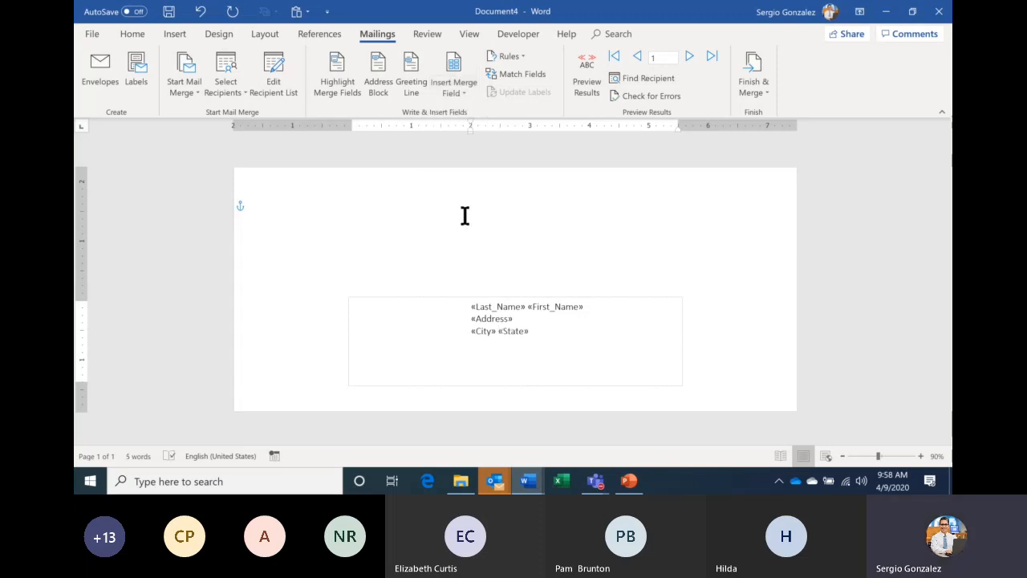
pyautogui.click(451, 92)
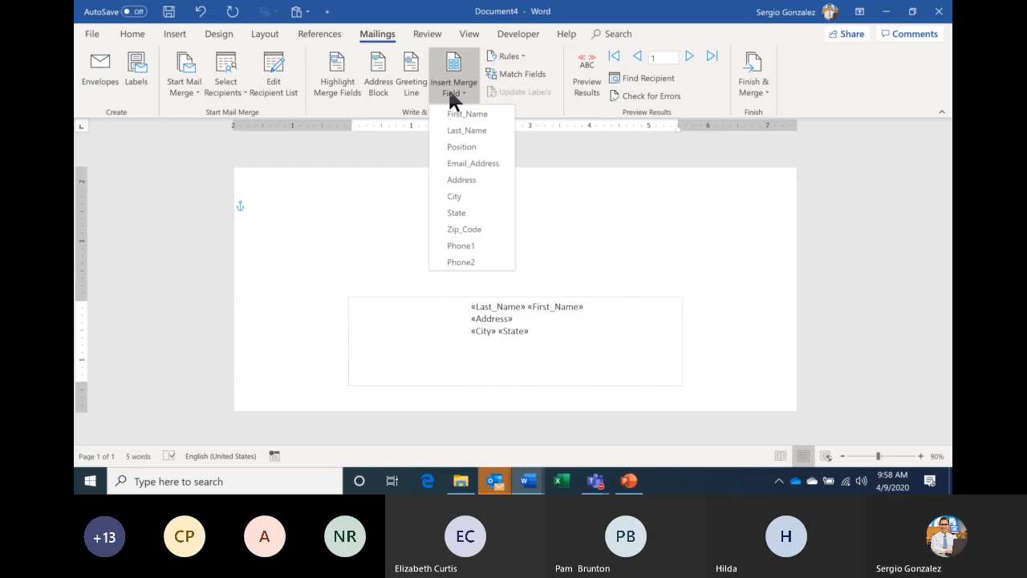
pyautogui.click(480, 229)
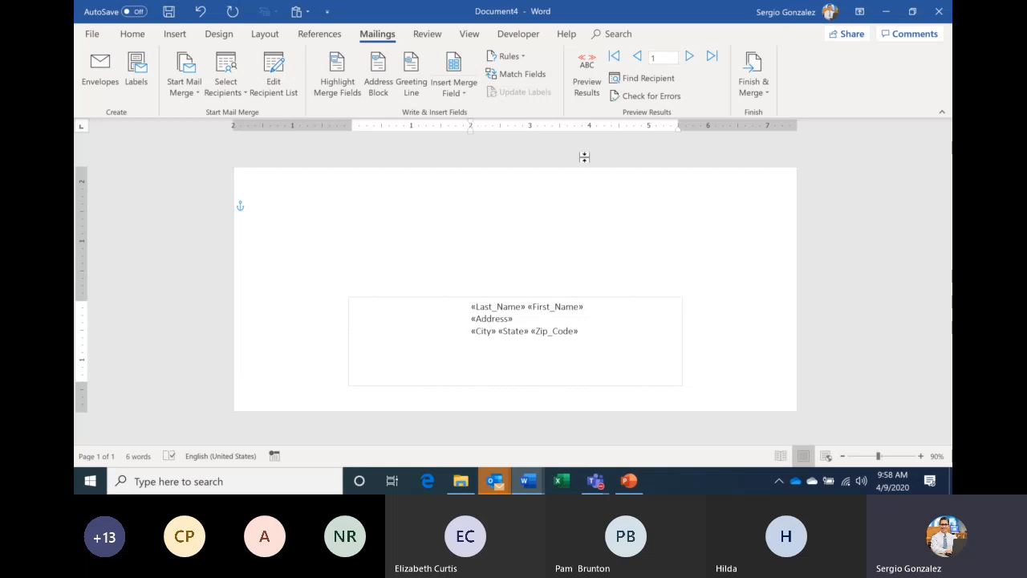
pyautogui.click(582, 88)
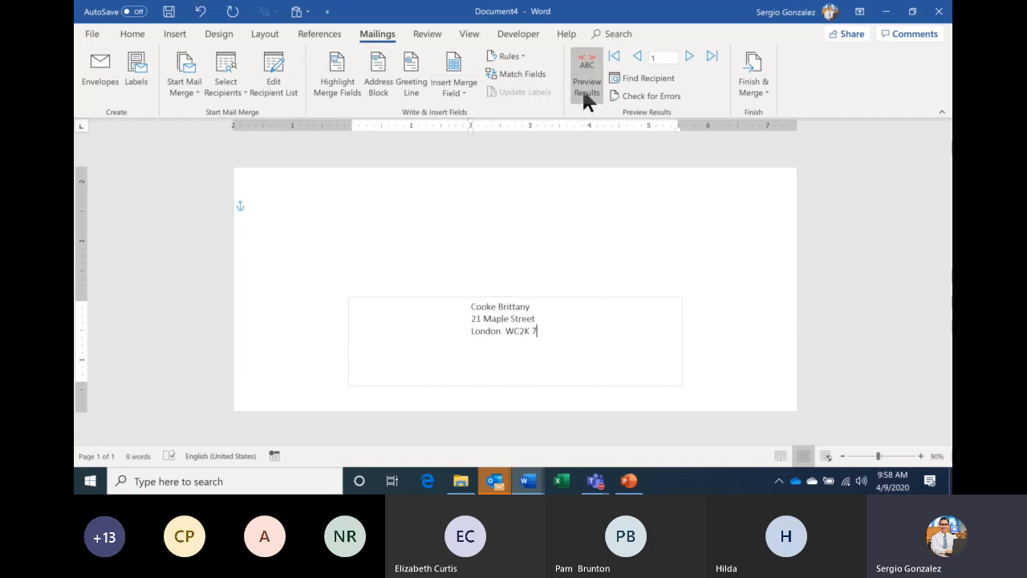
# - Turn off the preview and format the name line as Verdana 16 pt
pyautogui.click(583, 92)
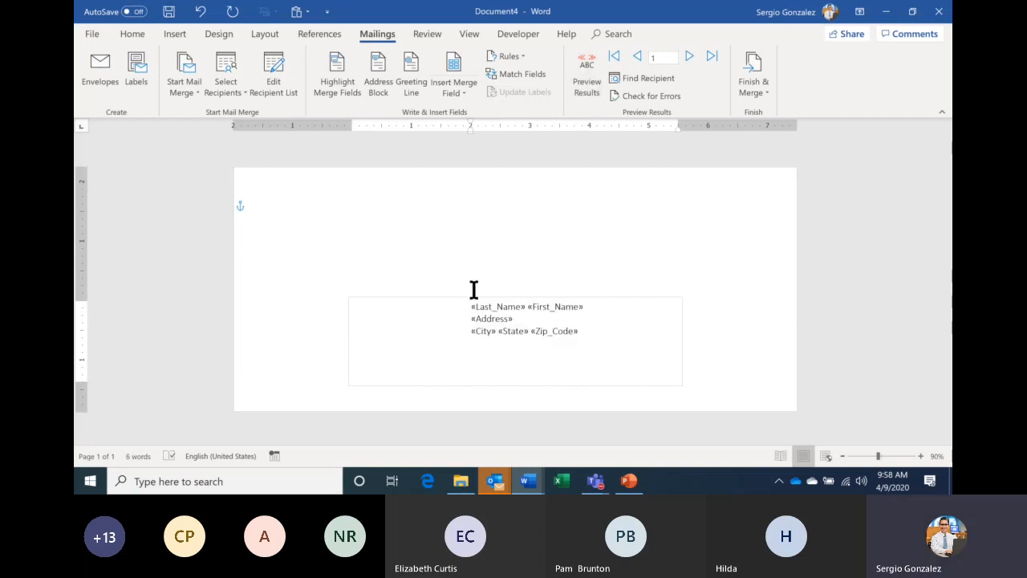
pyautogui.click(457, 310)
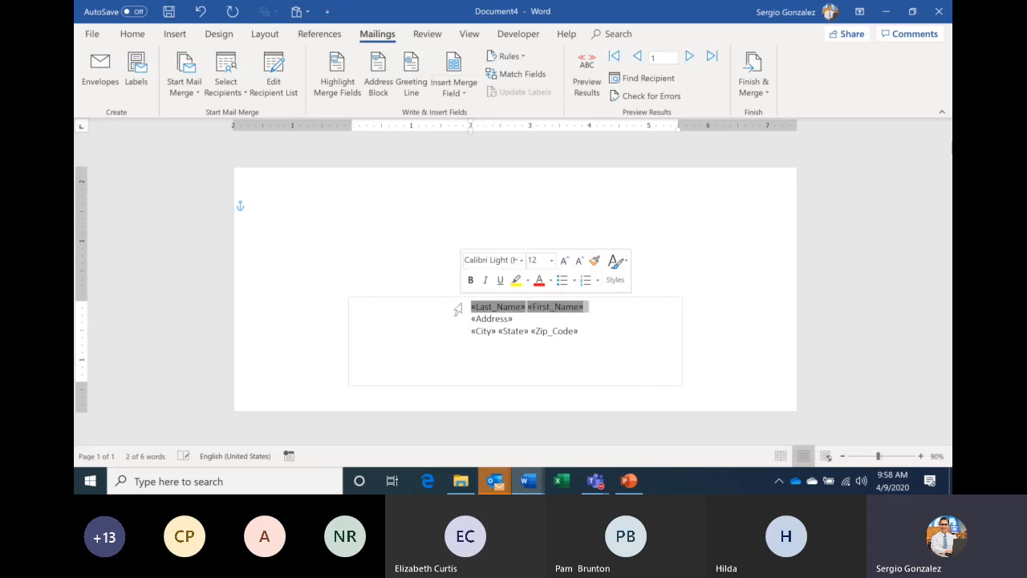
pyautogui.click(567, 261)
pyautogui.click(566, 261)
pyautogui.click(567, 262)
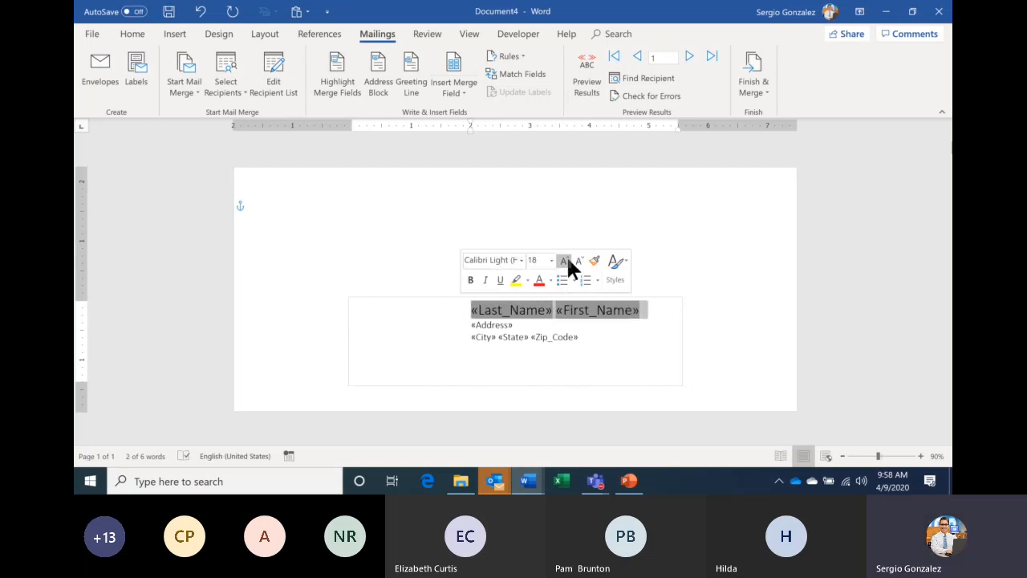
pyautogui.click(521, 260)
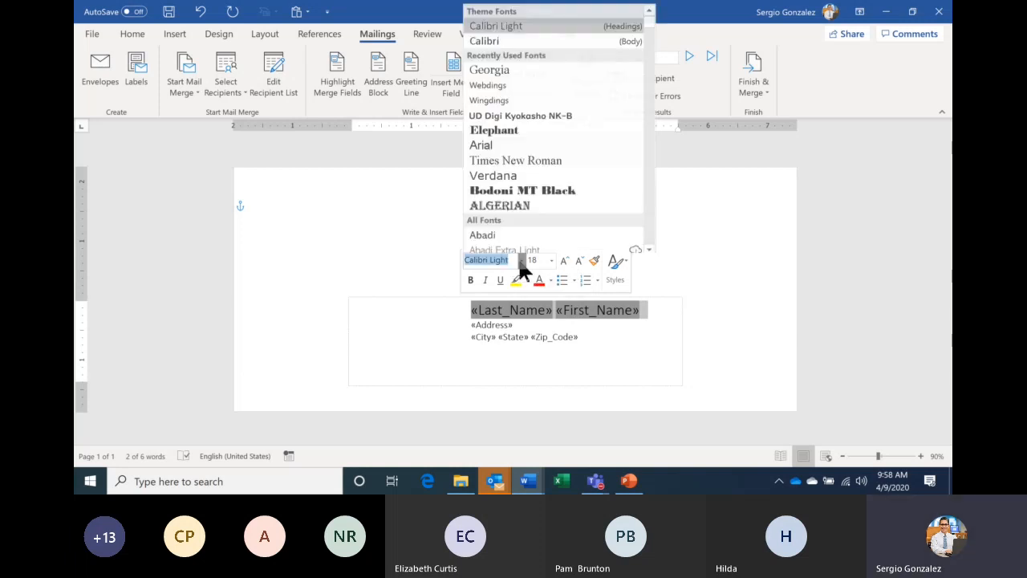
pyautogui.click(518, 172)
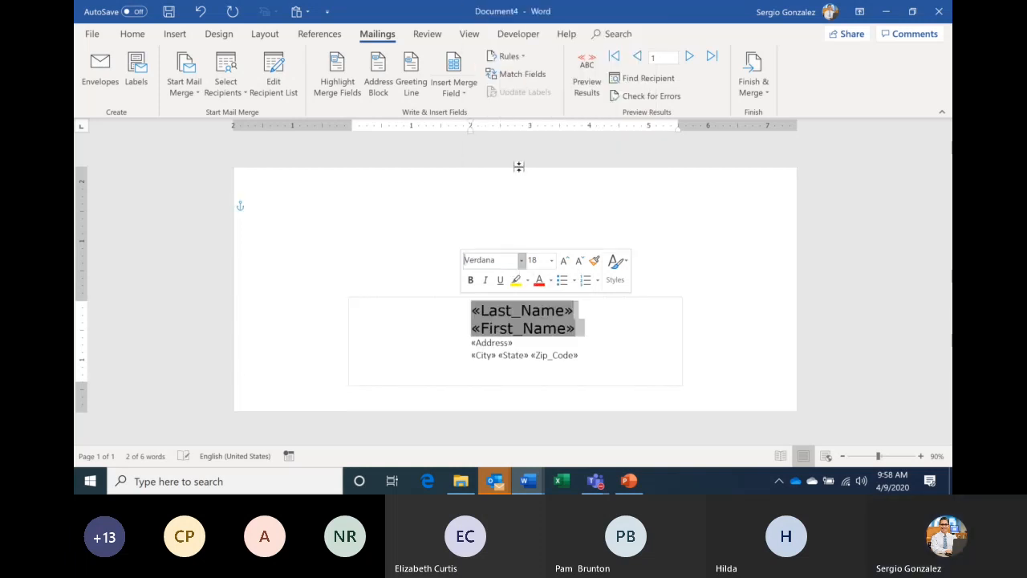
pyautogui.click(580, 268)
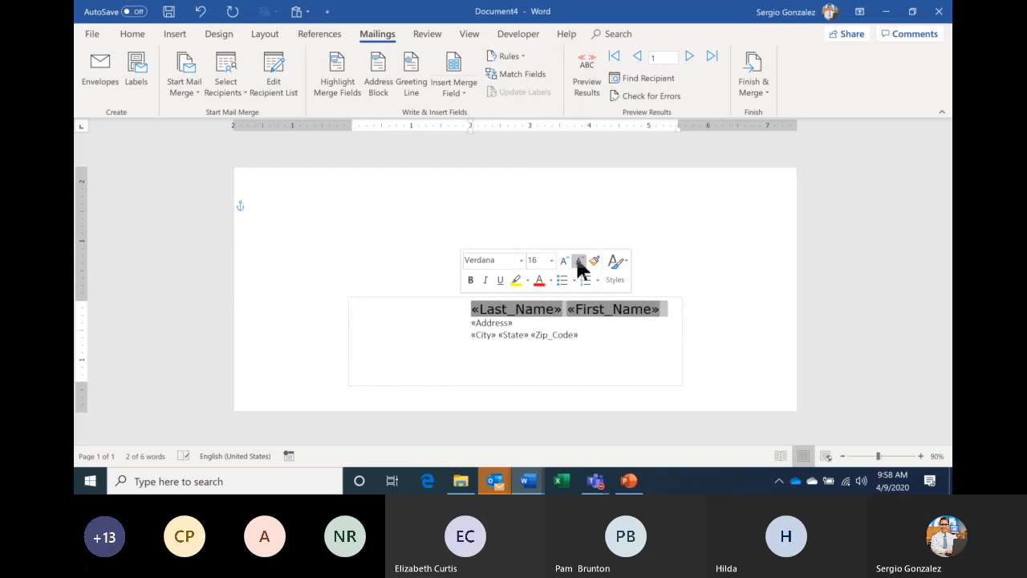
pyautogui.click(495, 321)
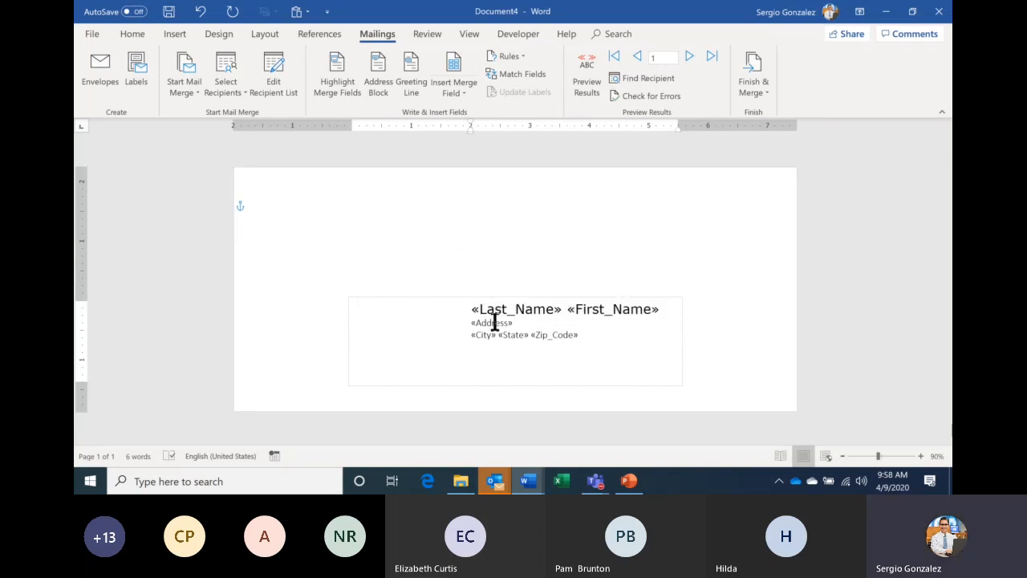
# - Enlarge the «Address» field to 14 pt
pyautogui.doubleClick(496, 322)
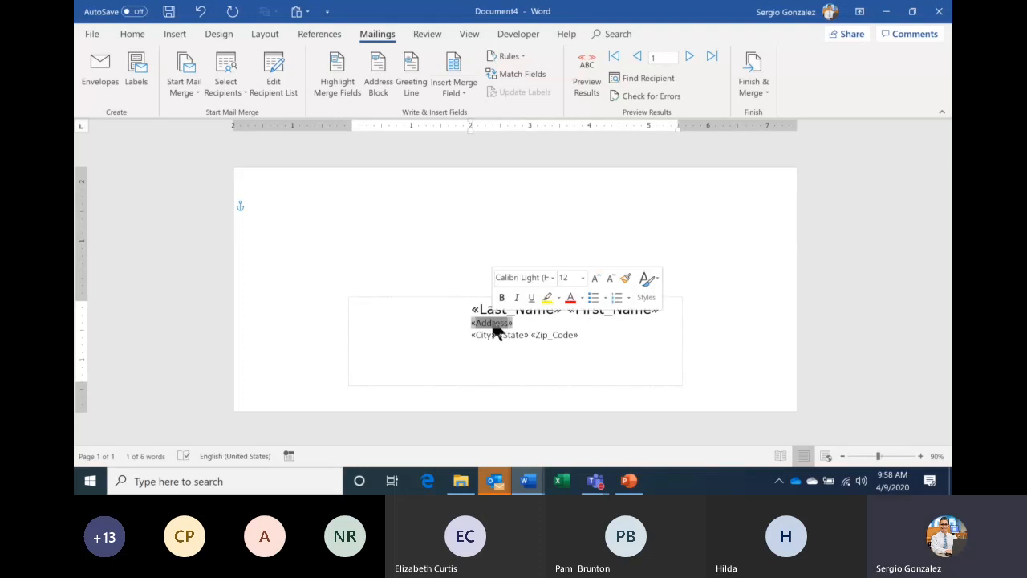
pyautogui.click(593, 278)
pyautogui.click(594, 278)
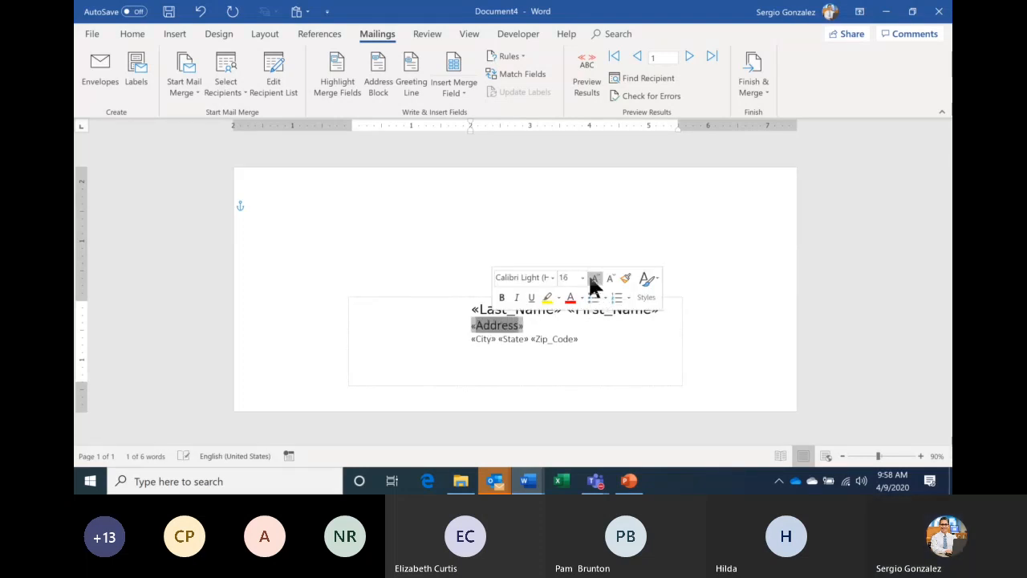
pyautogui.click(560, 361)
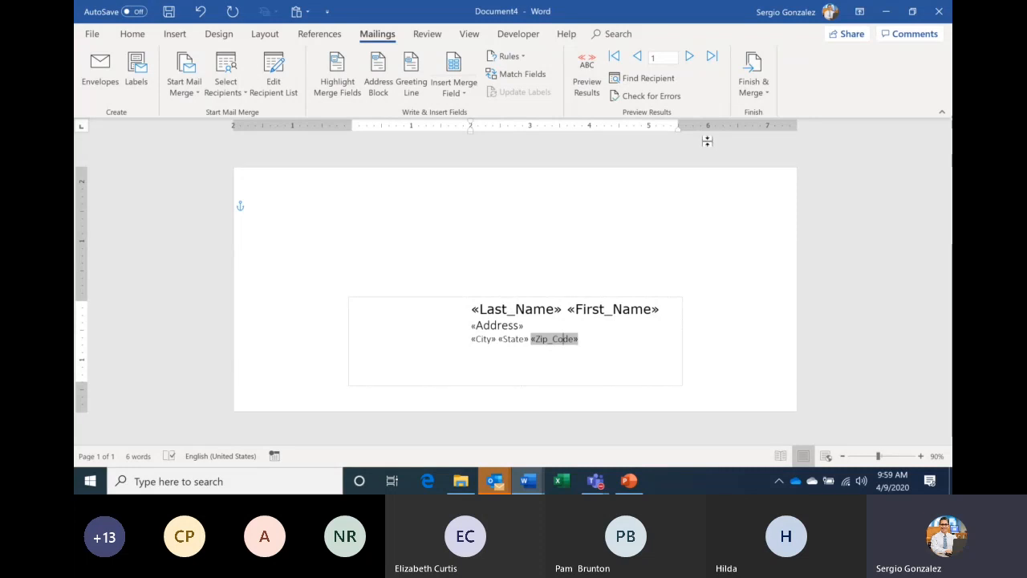
# - Merge all envelope records with Edit Individual Documents into the new 120-page Envelopes8
pyautogui.click(752, 94)
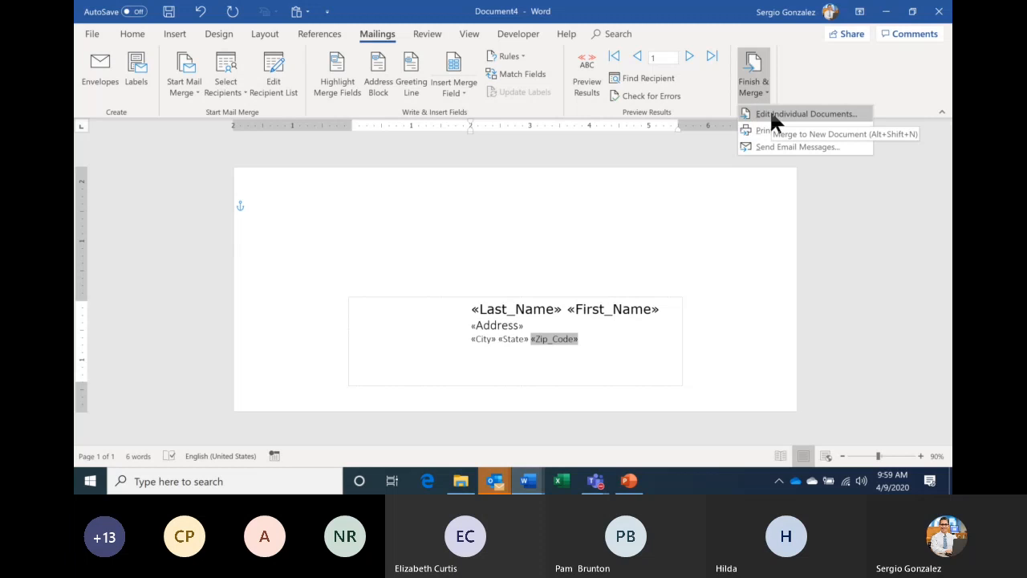
pyautogui.click(772, 114)
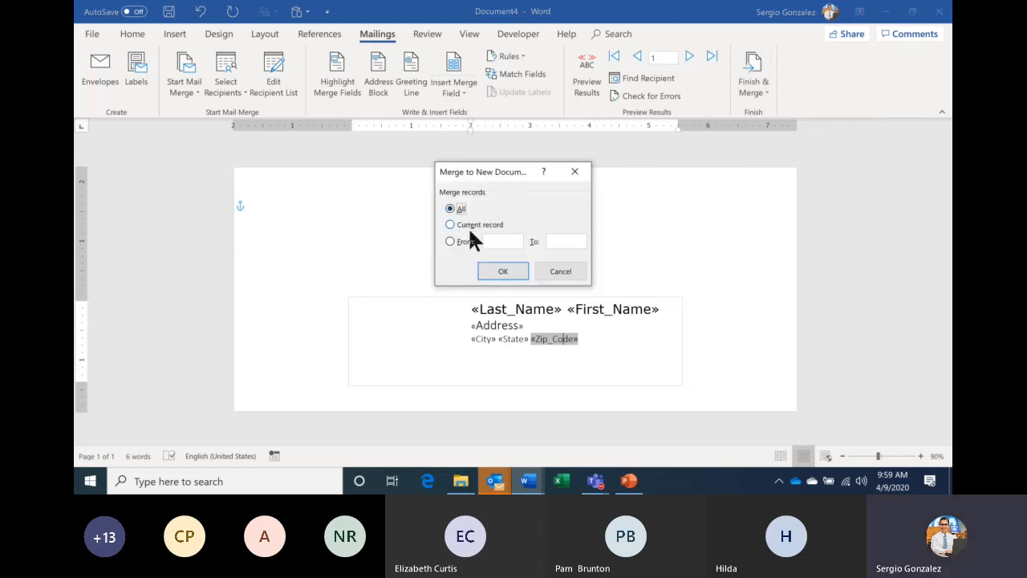
pyautogui.click(502, 271)
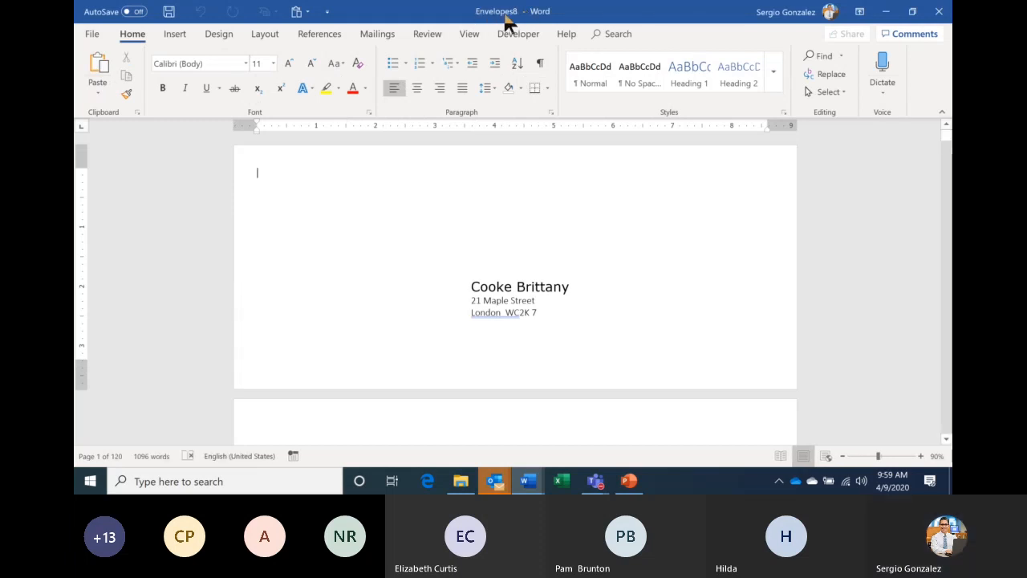
pyautogui.click(93, 33)
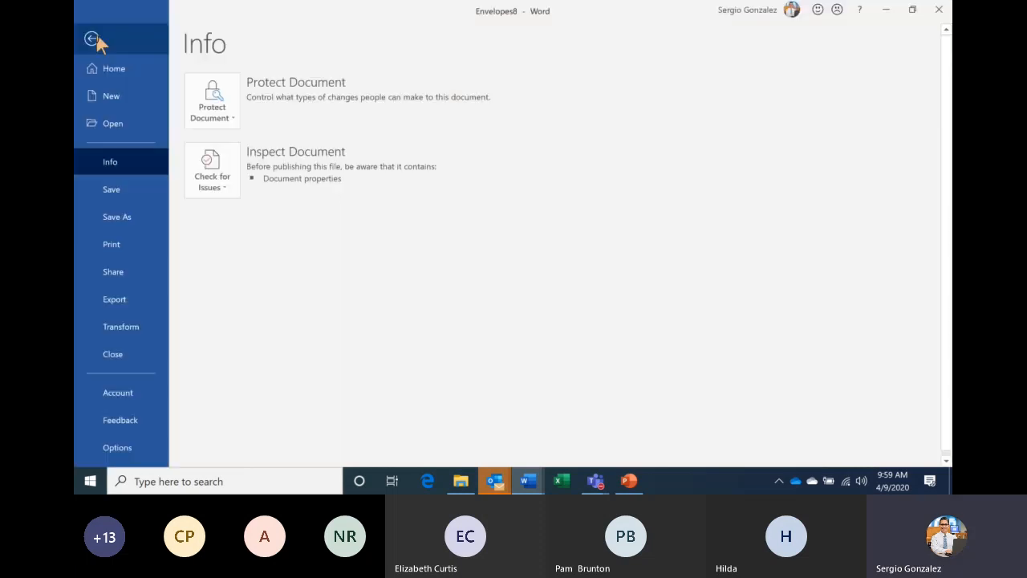
# - Preview the merged envelopes in Print, zooming out to see many envelope pages at once
pyautogui.click(133, 246)
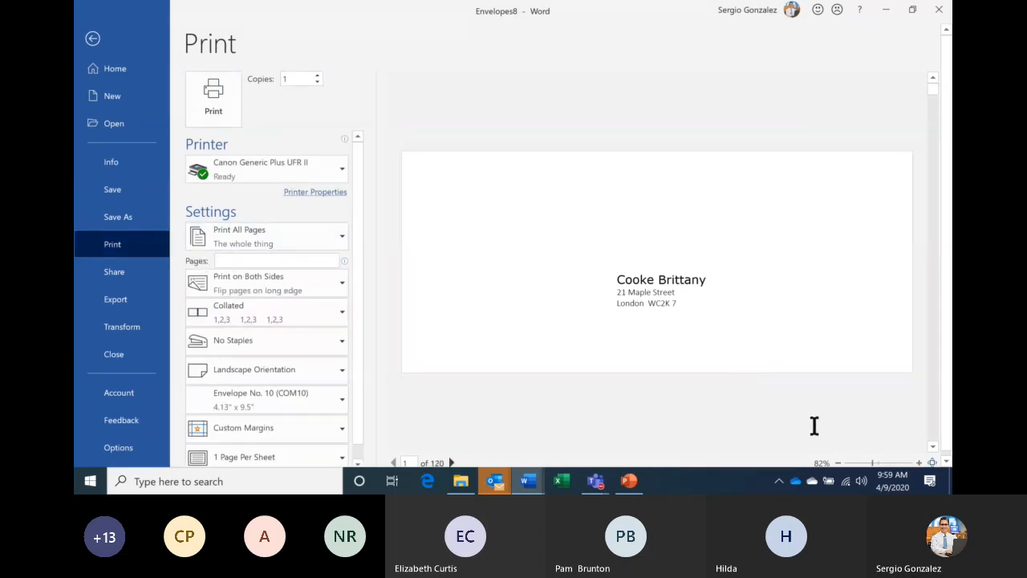
pyautogui.click(837, 463)
pyautogui.click(837, 463)
pyautogui.click(837, 463)
pyautogui.click(838, 463)
pyautogui.click(837, 463)
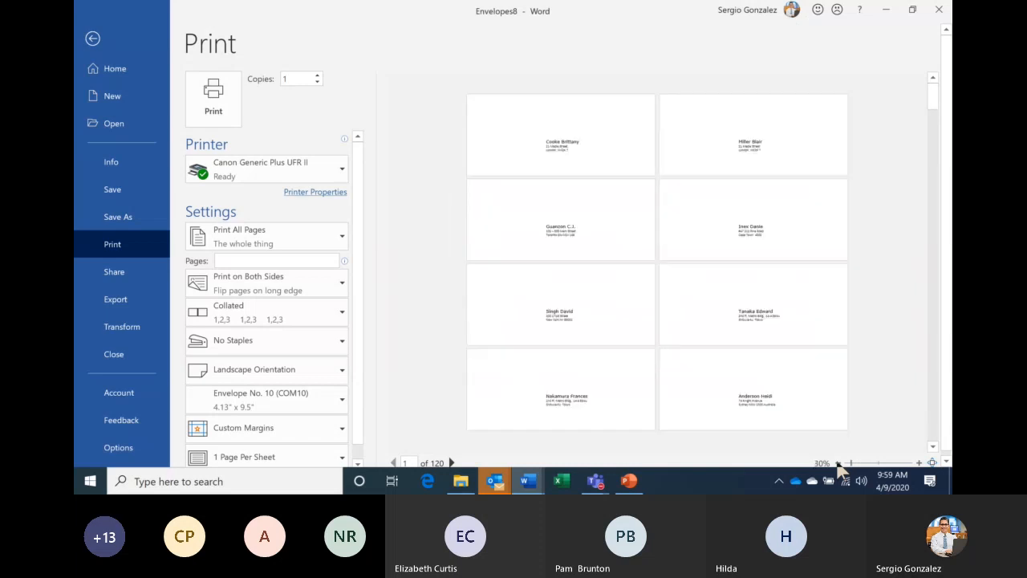
pyautogui.click(837, 463)
pyautogui.click(837, 463)
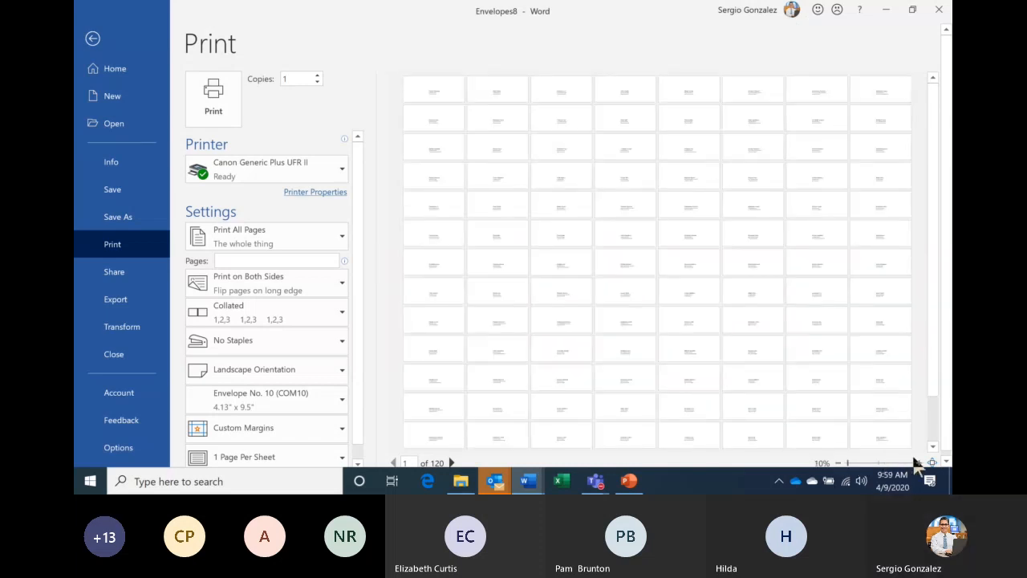
pyautogui.click(93, 37)
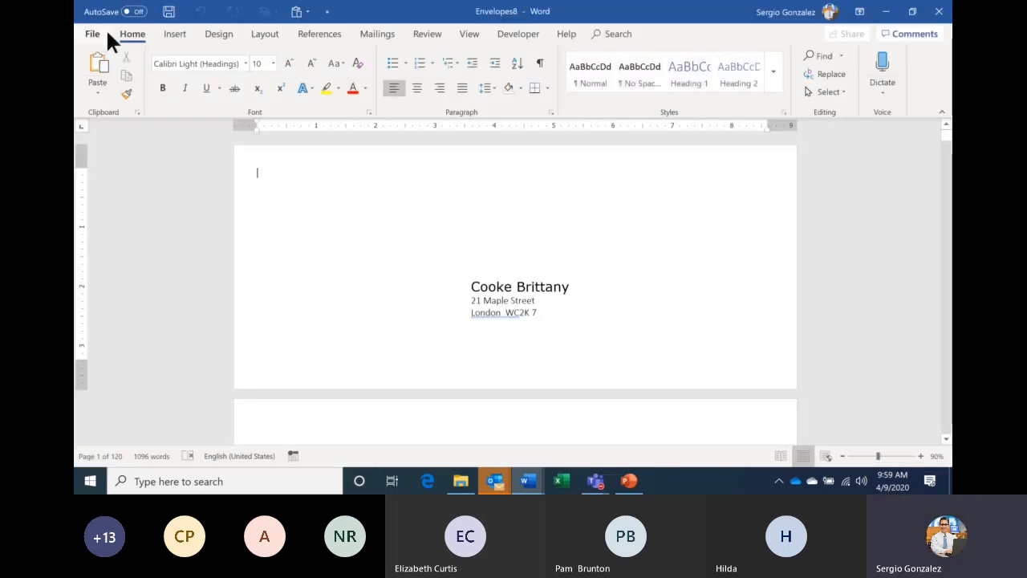
# - Scroll through the merged envelope pages, then return to the Document4 main document
pyautogui.click(946, 439)
pyautogui.moveTo(948, 440); pyautogui.dragTo(948, 441)
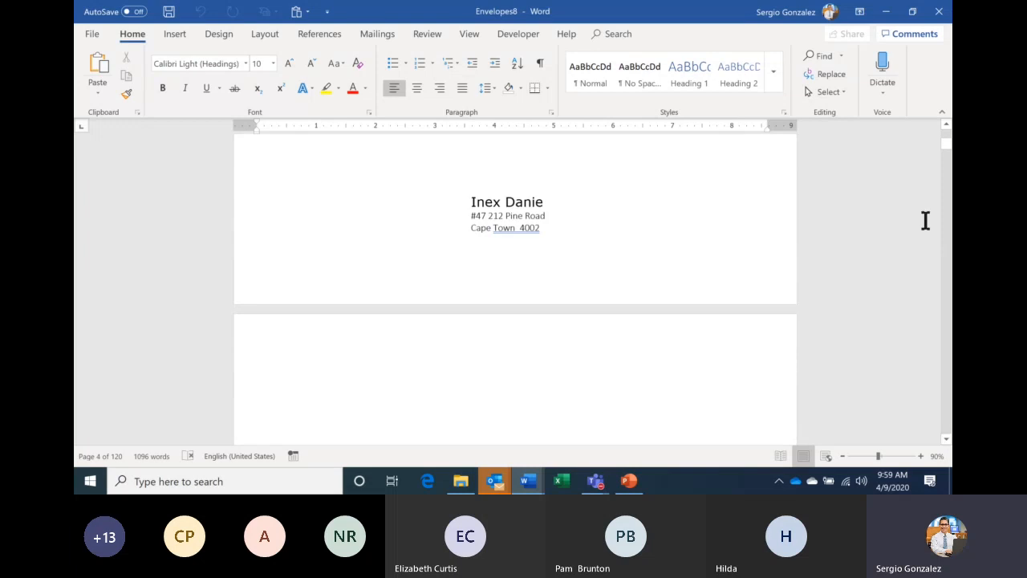
pyautogui.moveTo(946, 139); pyautogui.dragTo(947, 138)
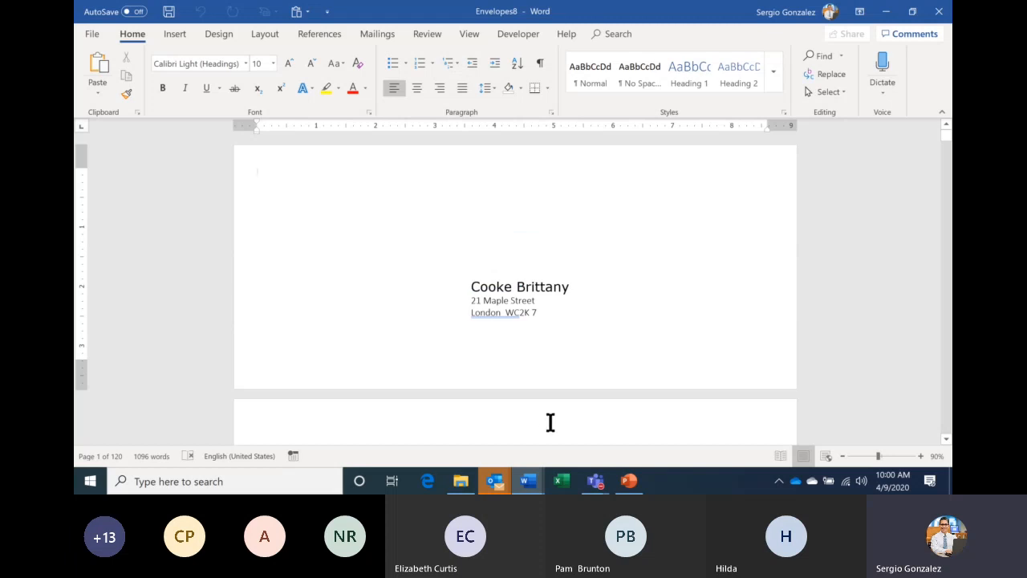
pyautogui.moveTo(537, 480)
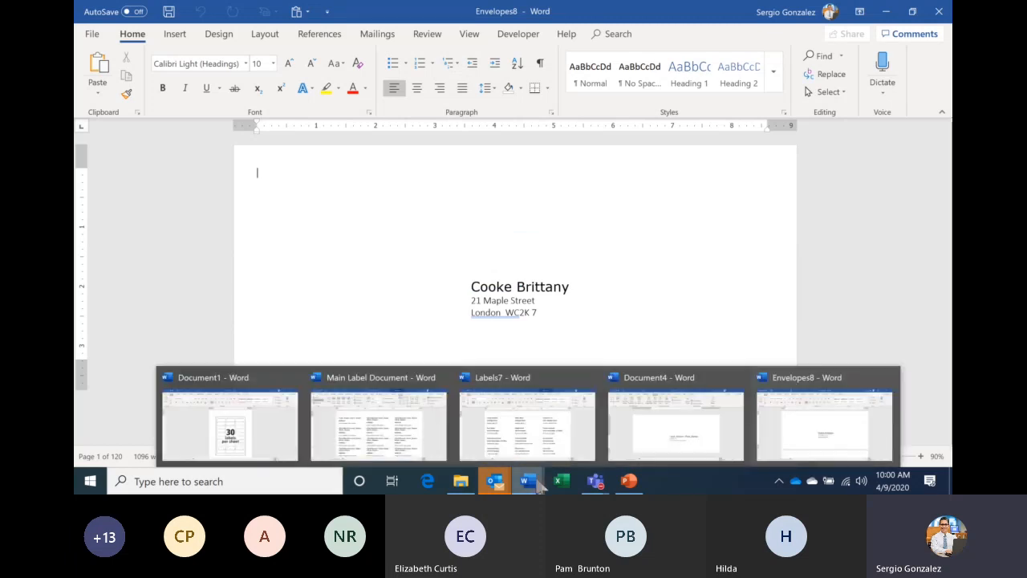
pyautogui.click(651, 436)
# - Type the sender's name, street and city/state/zip as the top-left return address, fixing its spelling
pyautogui.click(285, 198)
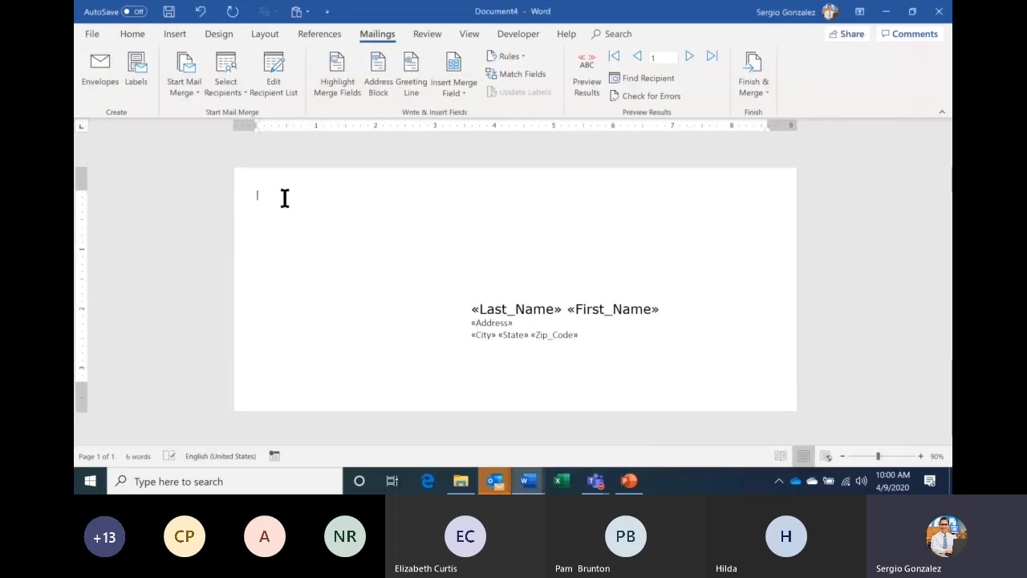
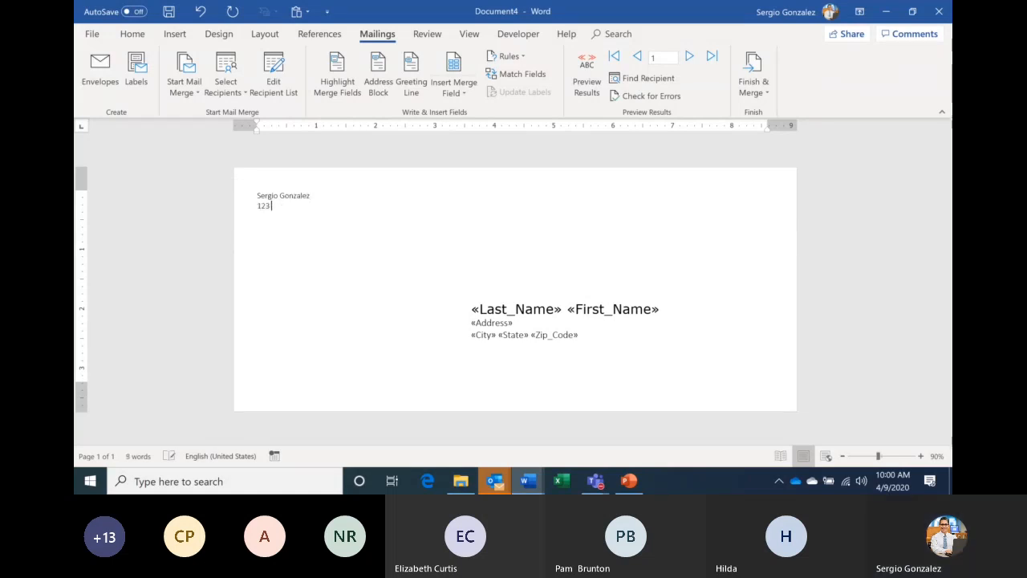
pyautogui.write(' south xxx')
pyautogui.press('Return')
pyautogui.write('Ch')
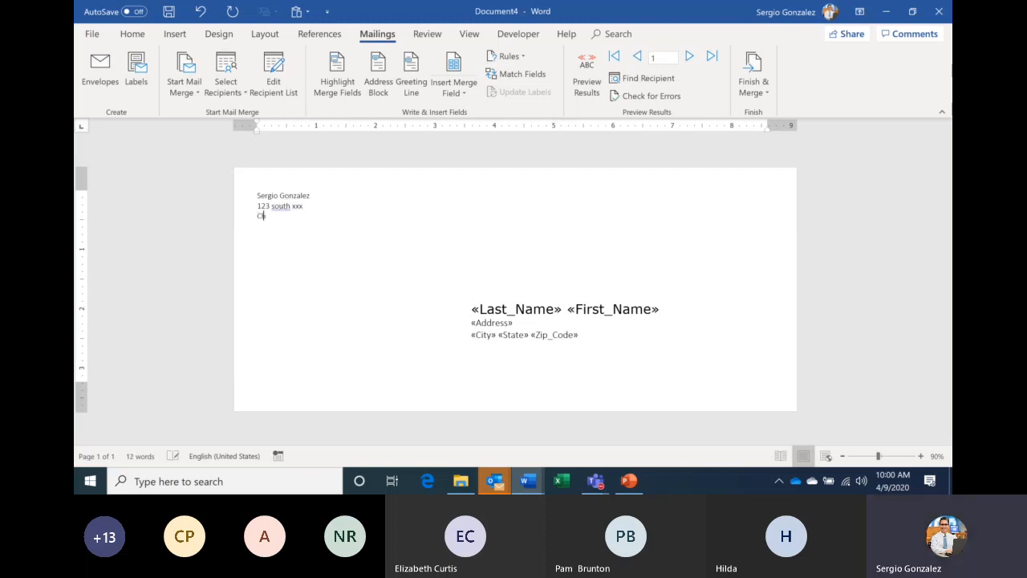
pyautogui.write('hicago Il')
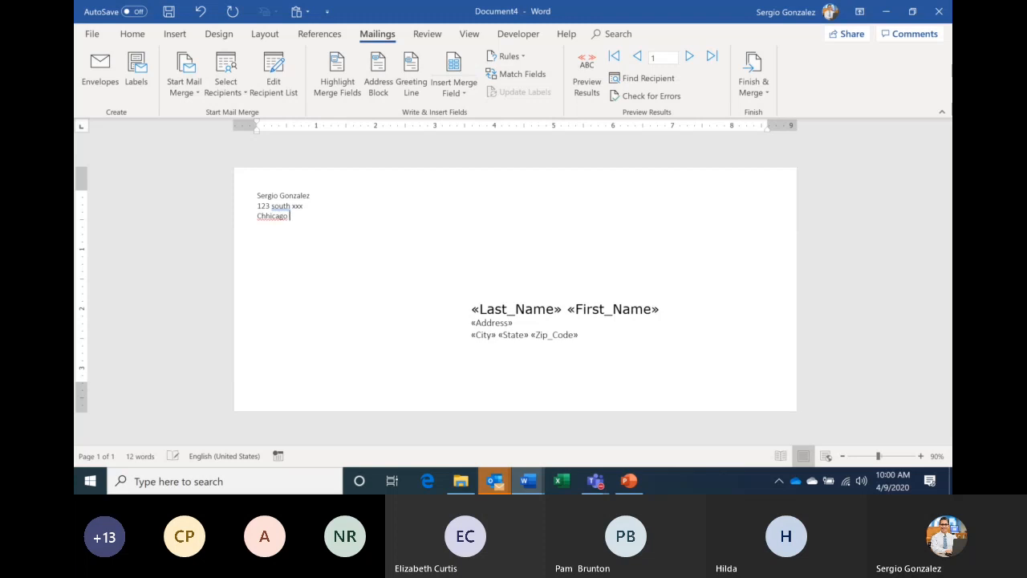
pyautogui.write(' 60608')
pyautogui.rightClick(267, 217)
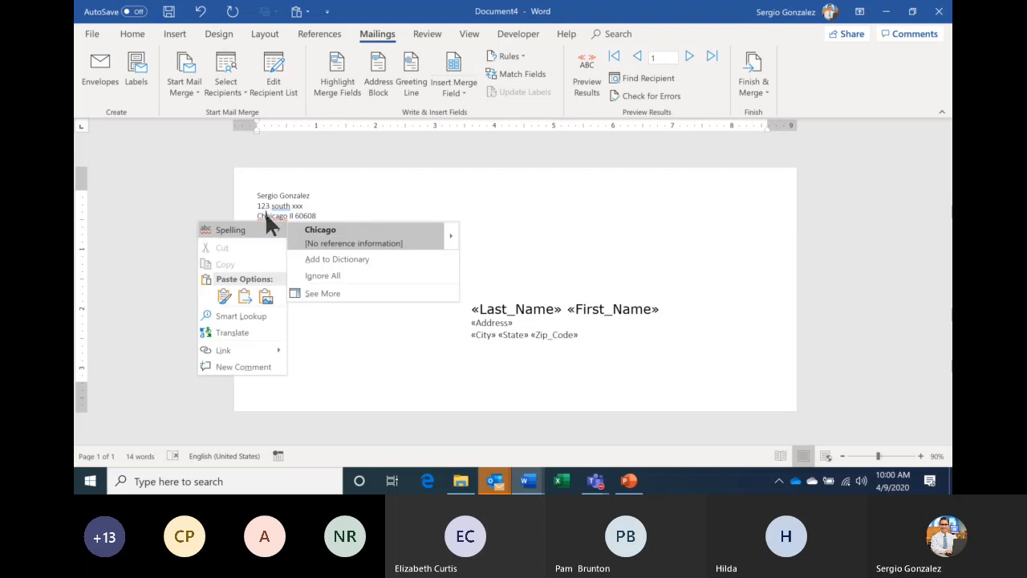
pyautogui.click(317, 230)
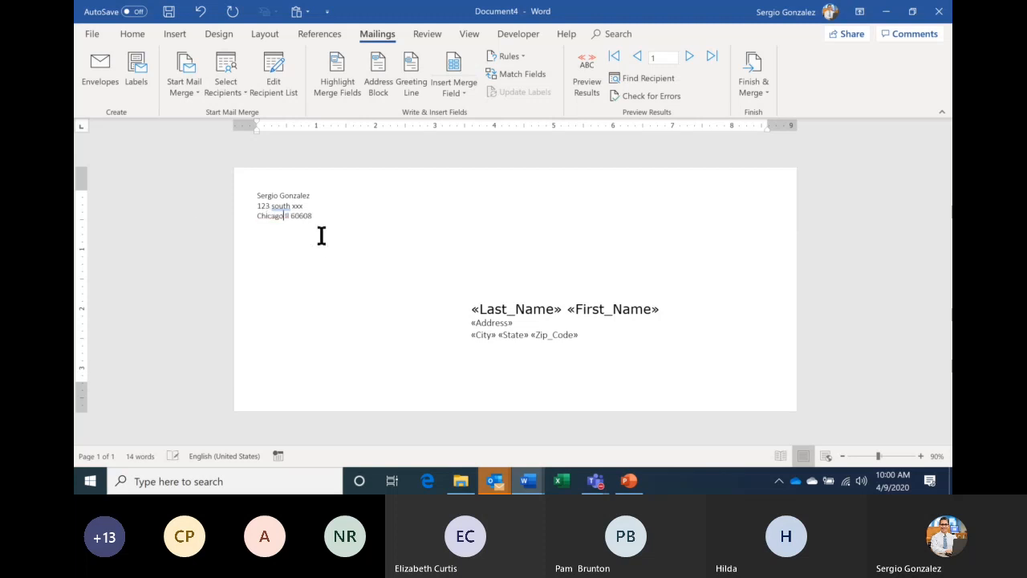
pyautogui.rightClick(281, 206)
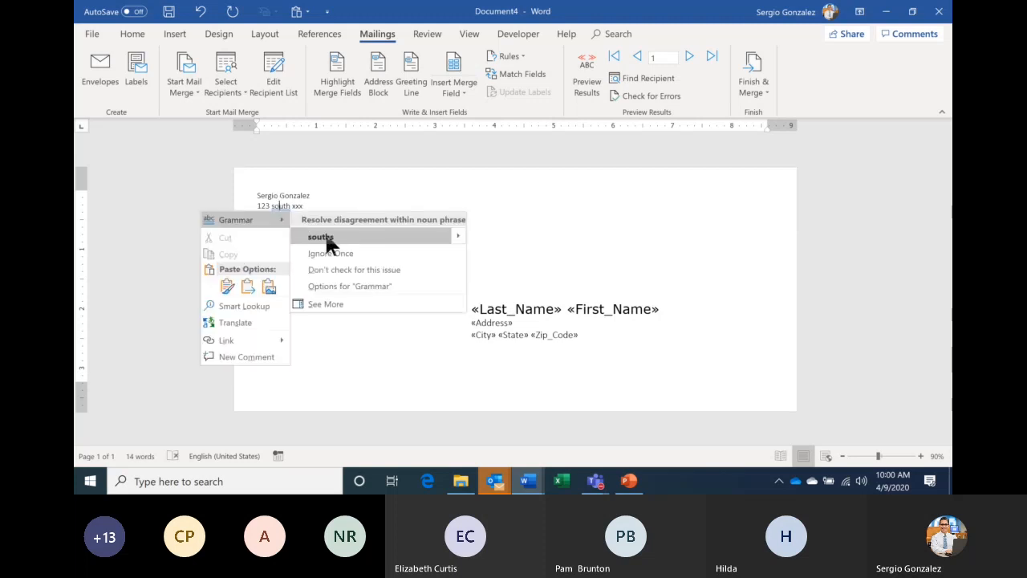
pyautogui.click(348, 194)
pyautogui.press('BackSpace')
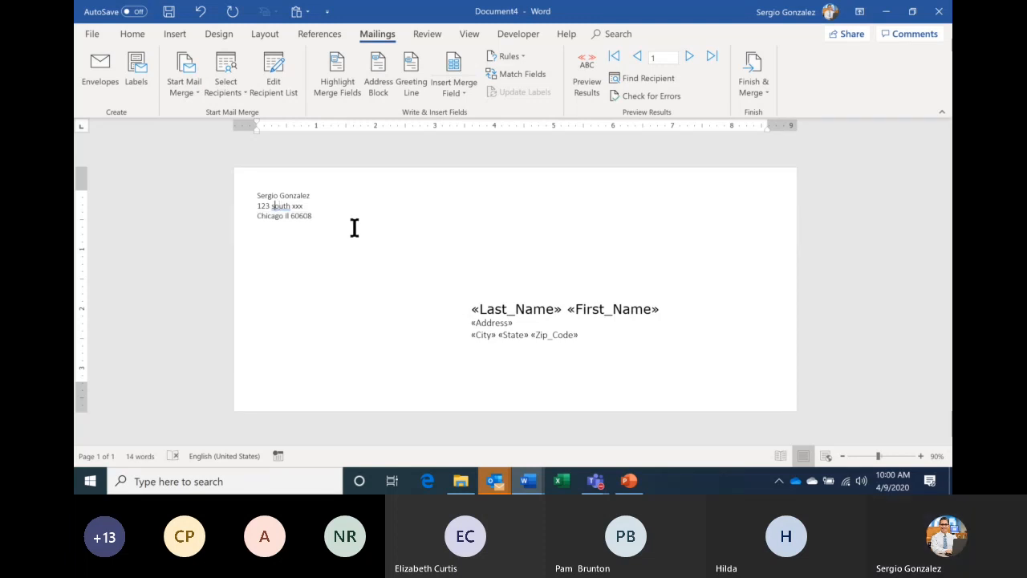
pyautogui.write('S')
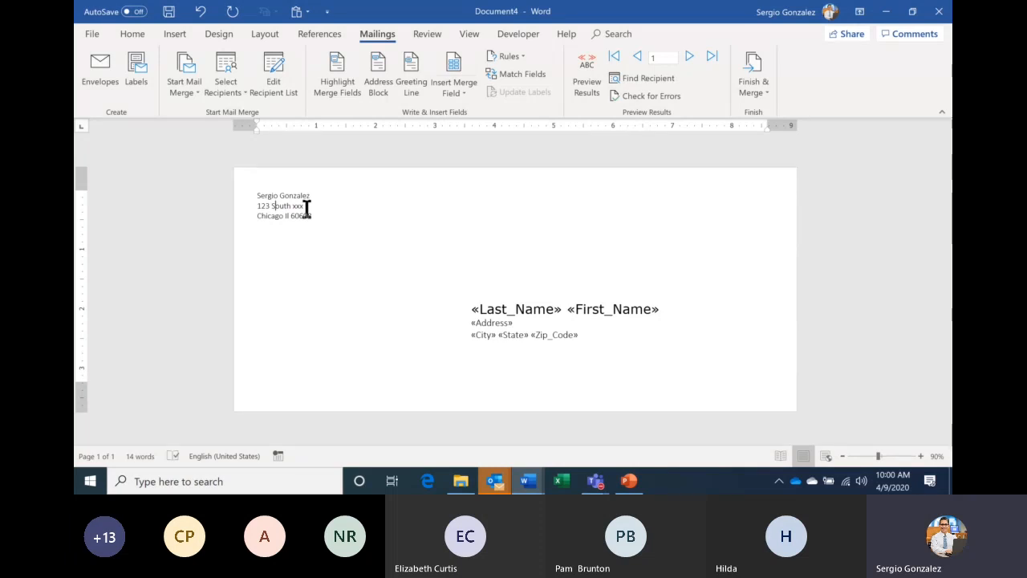
# - Enlarge the three return-address lines to 16 pt
pyautogui.moveTo(257, 189); pyautogui.dragTo(321, 211)
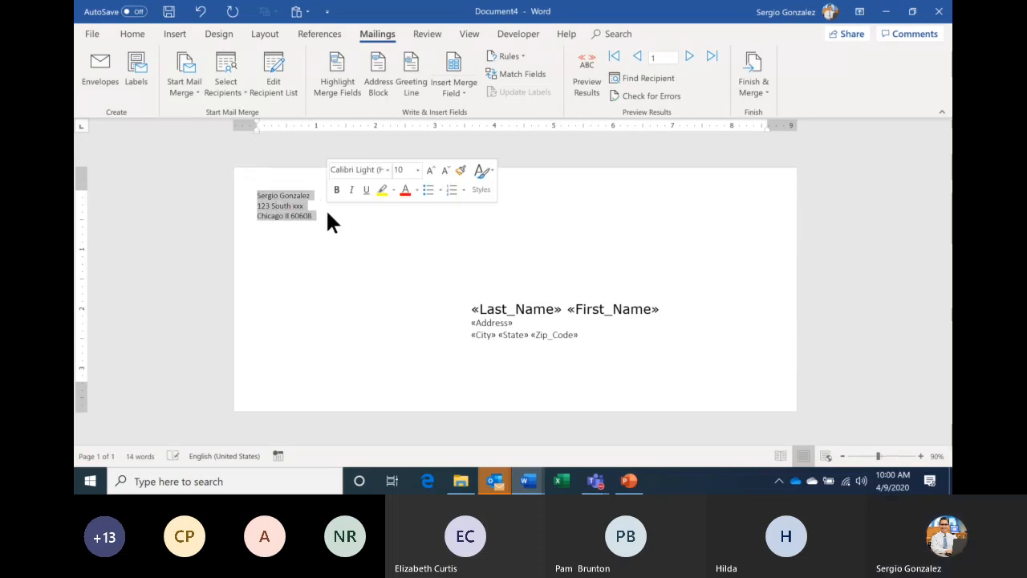
pyautogui.click(429, 170)
pyautogui.click(429, 170)
pyautogui.click(429, 170)
pyautogui.click(430, 170)
pyautogui.click(411, 248)
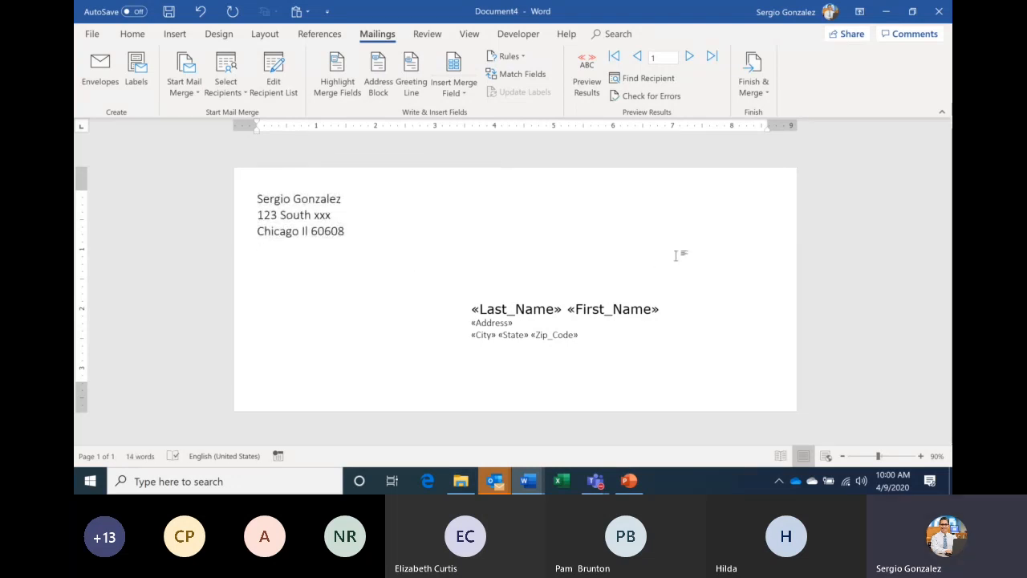
# - Search online pictures for 'stay home' and try inserting a stay-home image, which fails with an error
pyautogui.click(179, 34)
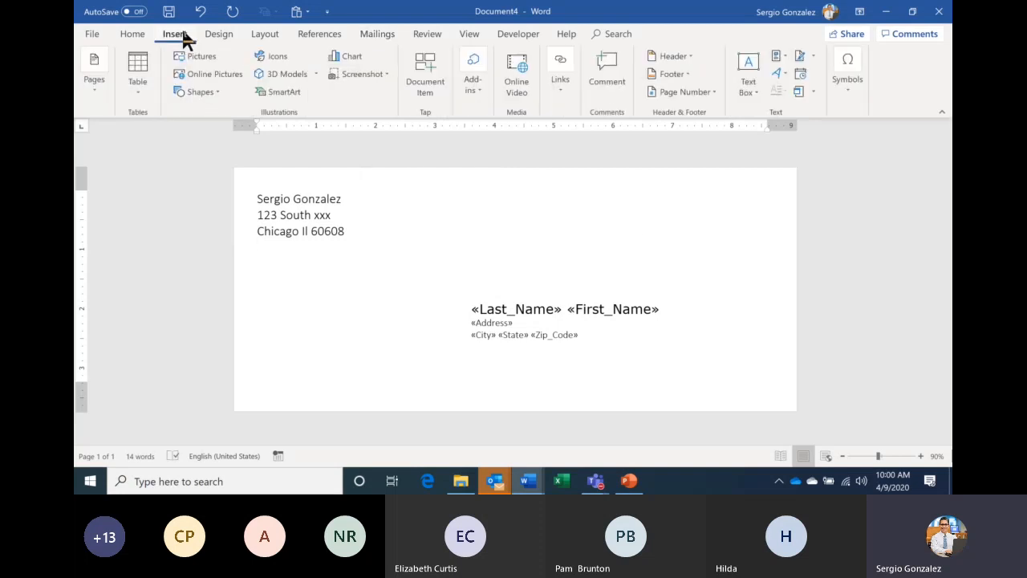
pyautogui.click(216, 77)
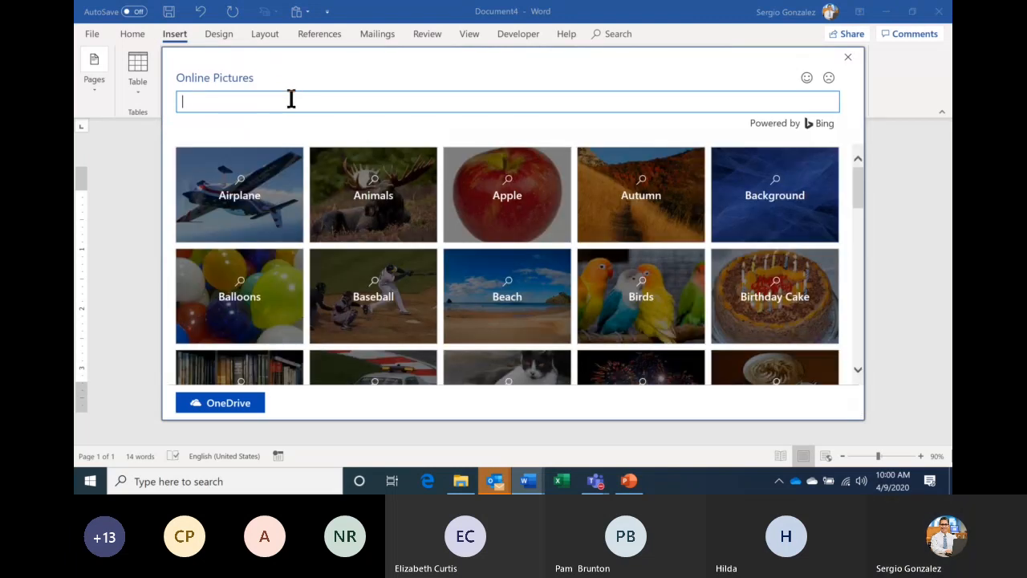
pyautogui.write('stay home')
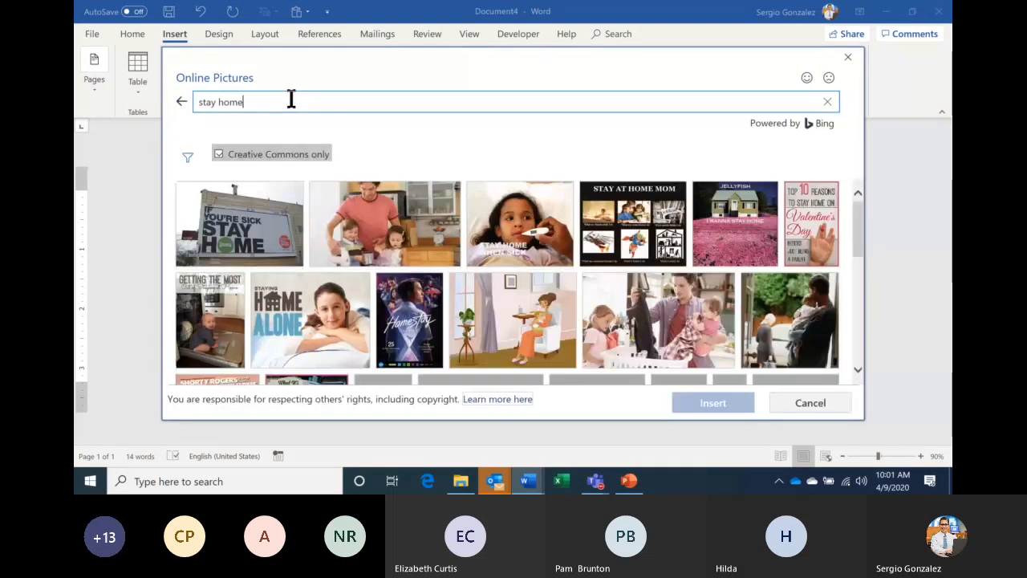
pyautogui.click(858, 370)
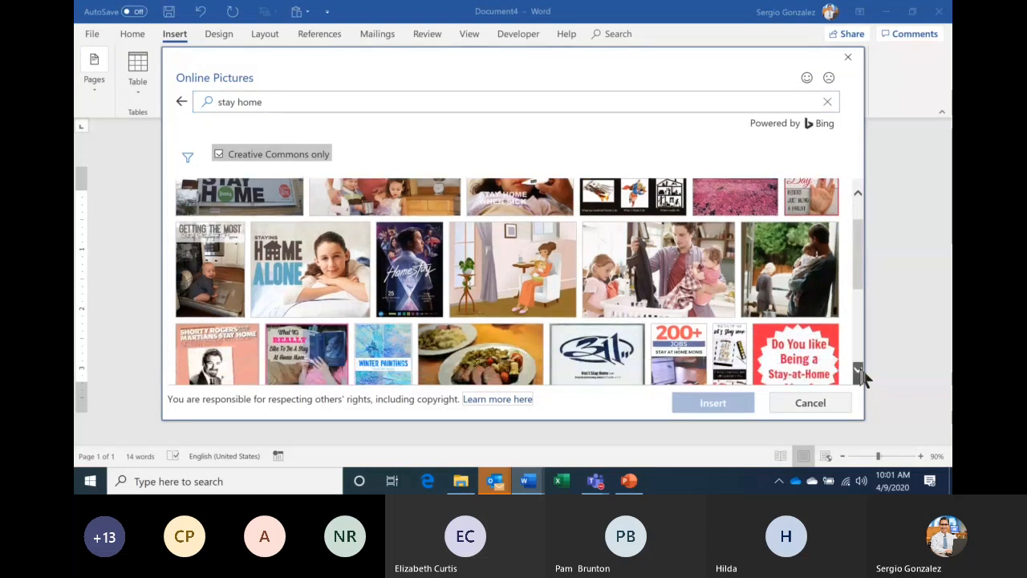
pyautogui.click(858, 370)
pyautogui.click(858, 370)
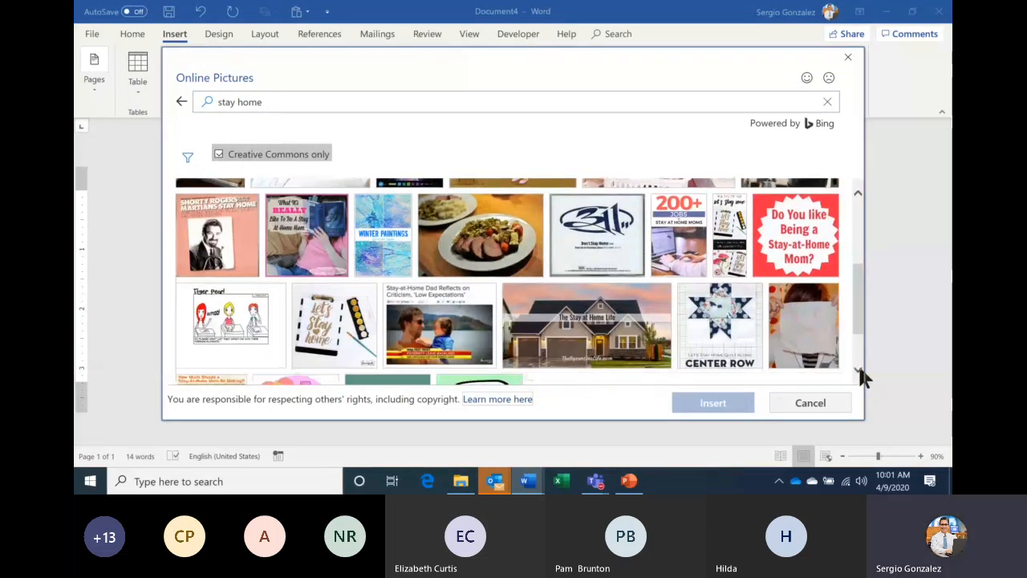
pyautogui.click(858, 370)
pyautogui.click(858, 370)
pyautogui.click(859, 370)
pyautogui.click(858, 370)
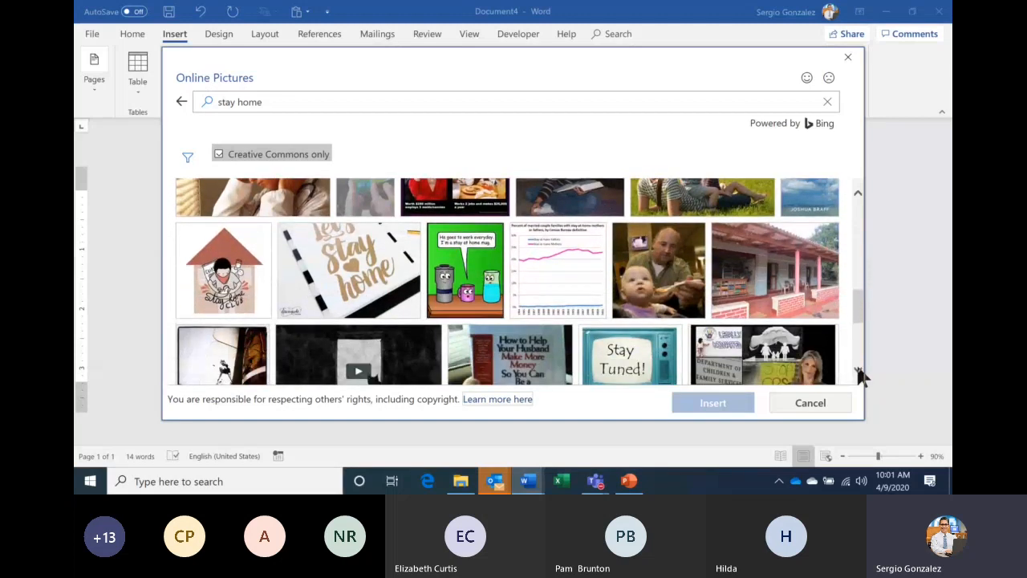
pyautogui.click(384, 265)
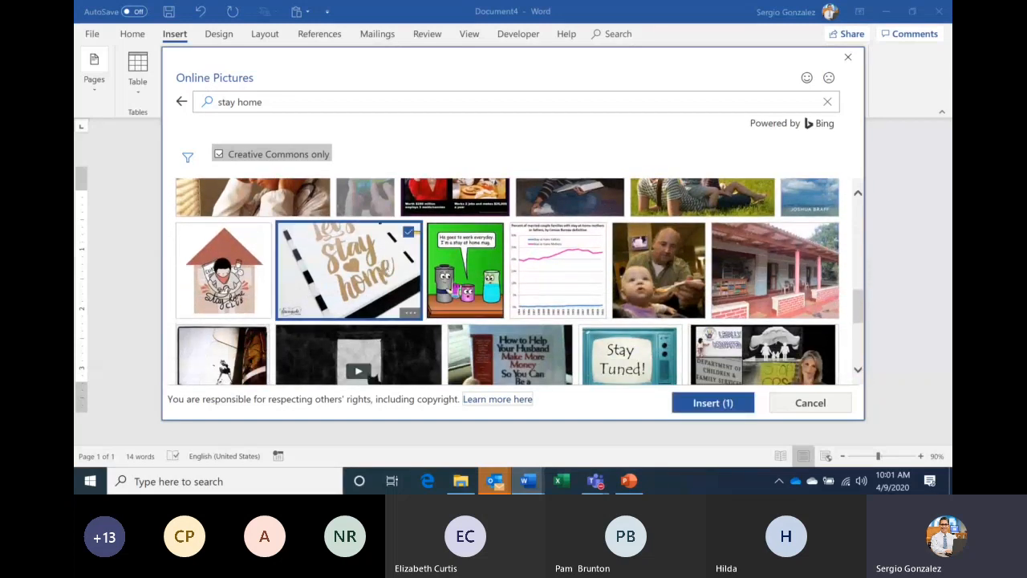
pyautogui.click(695, 408)
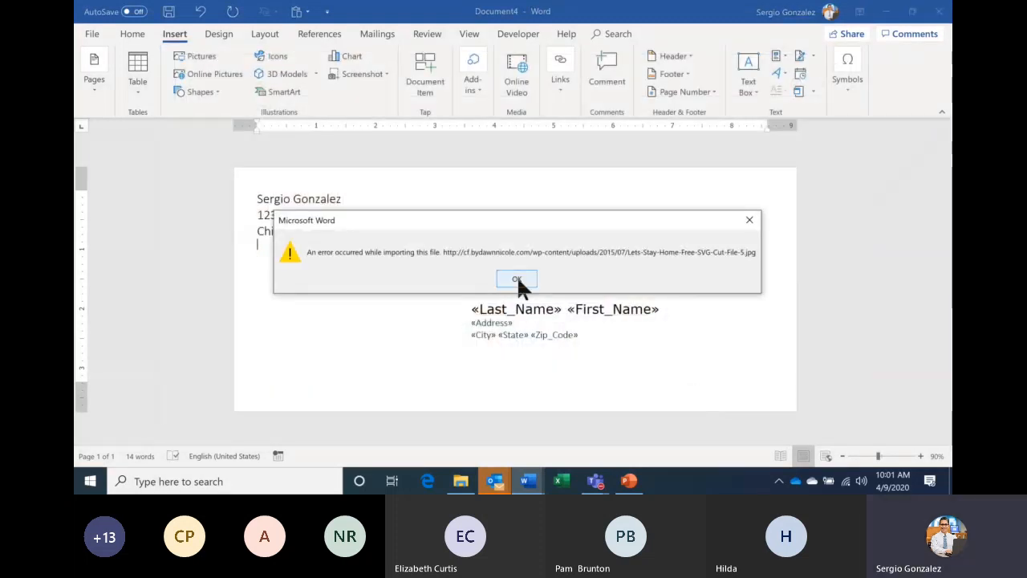
pyautogui.click(517, 278)
# - Search online pictures for 'be safe' and insert the Be Ready Be Safe image
pyautogui.click(215, 74)
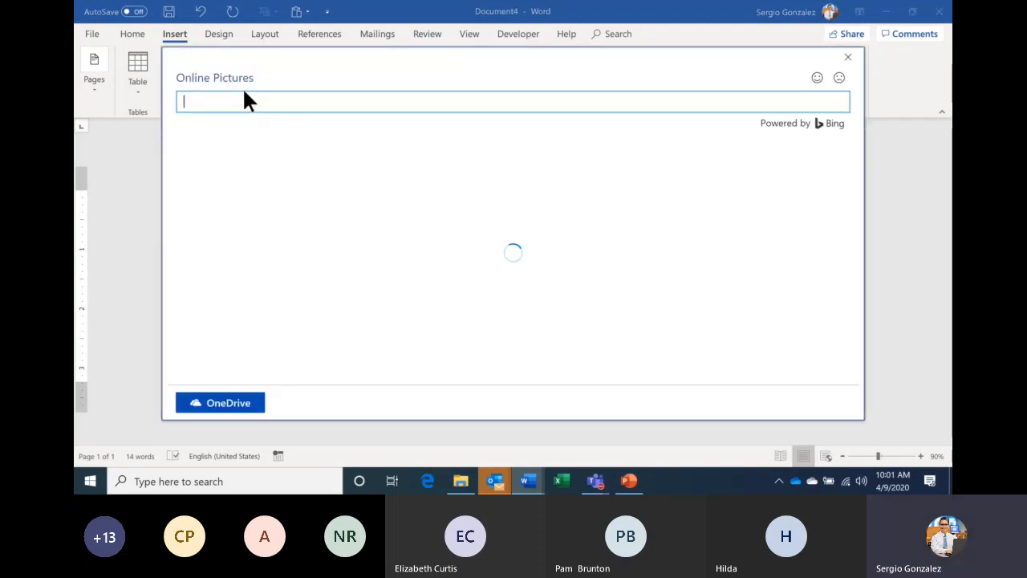
pyautogui.write('be safe')
pyautogui.press('Return')
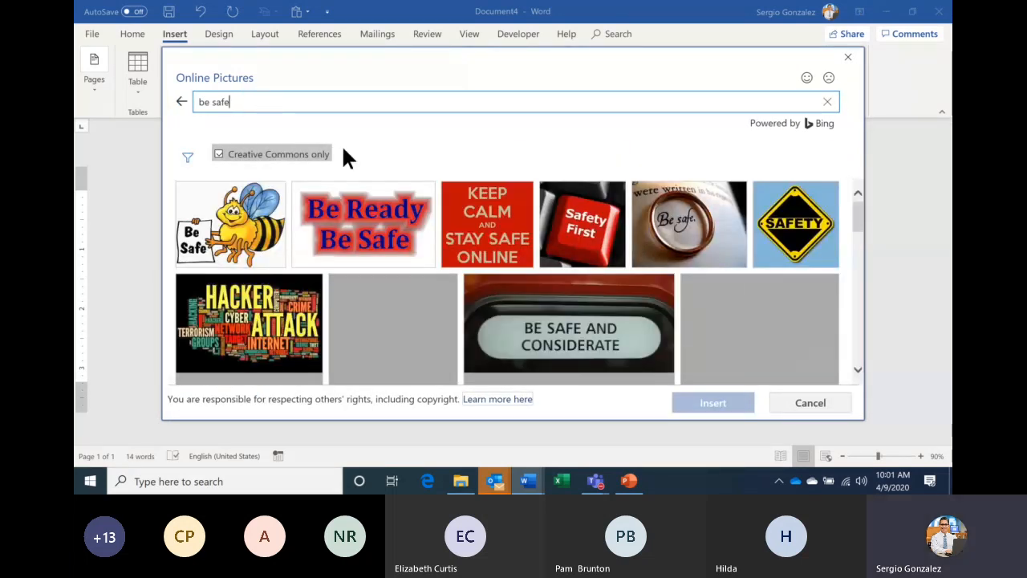
pyautogui.click(365, 229)
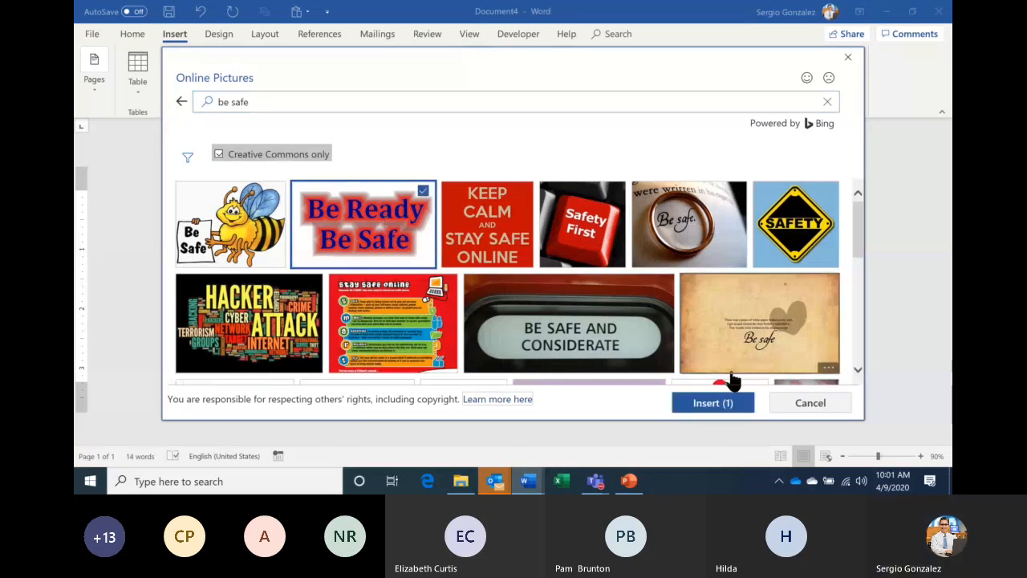
pyautogui.click(713, 403)
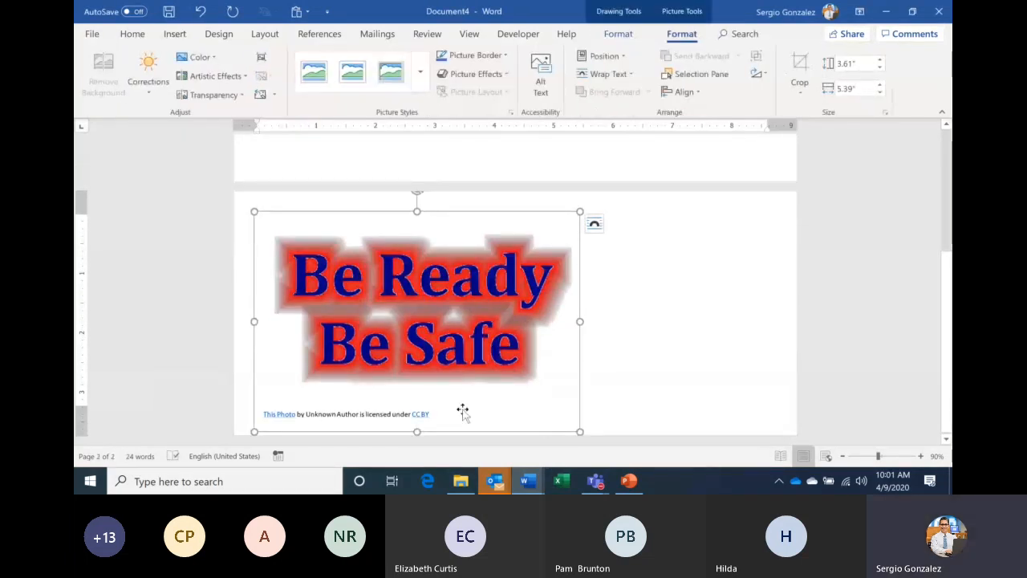
# - Delete the picture's caption, shrink it, set In Front of Text, and move it above the address fields
pyautogui.click(417, 413)
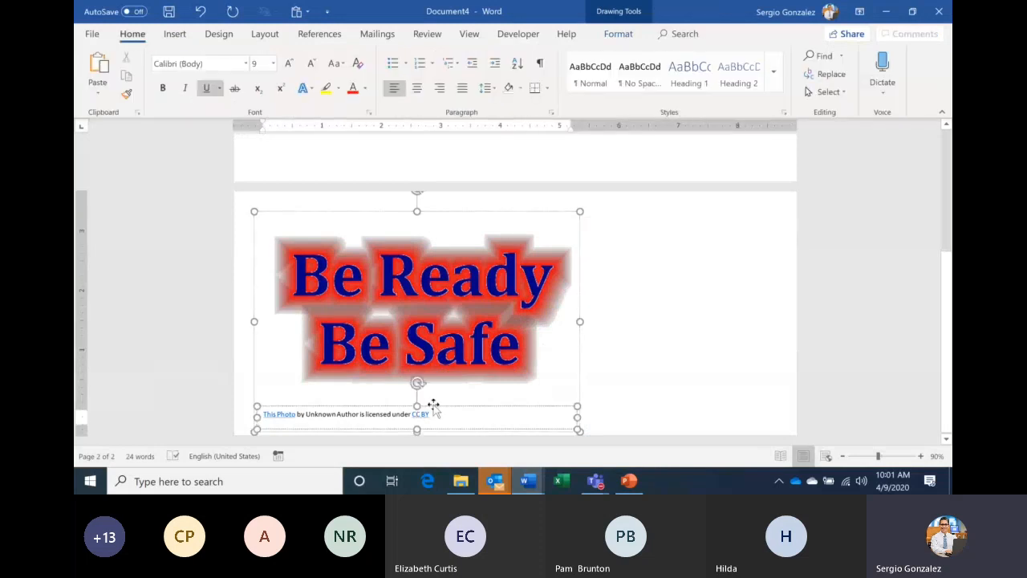
pyautogui.press('Delete')
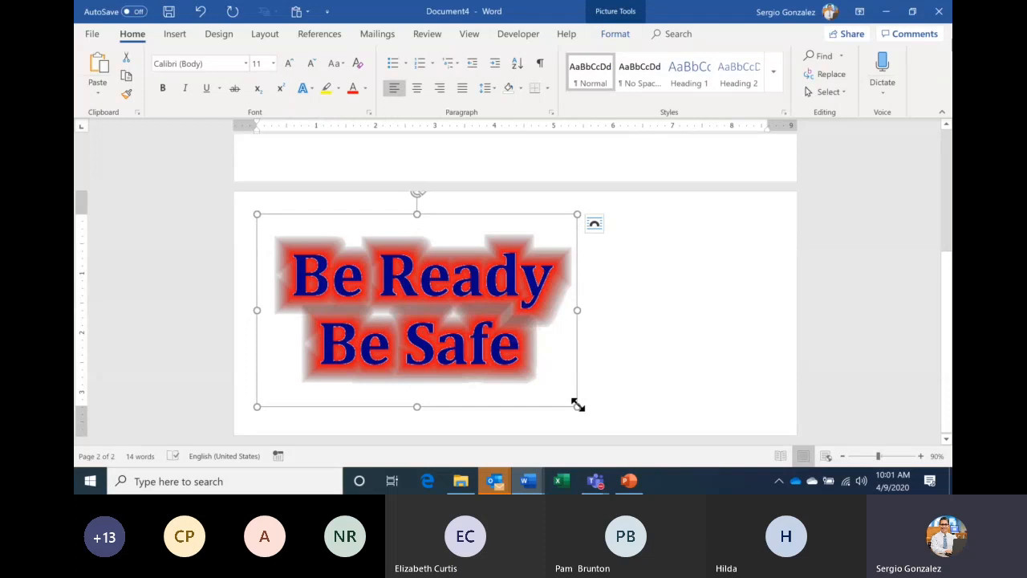
pyautogui.moveTo(578, 406); pyautogui.dragTo(407, 304)
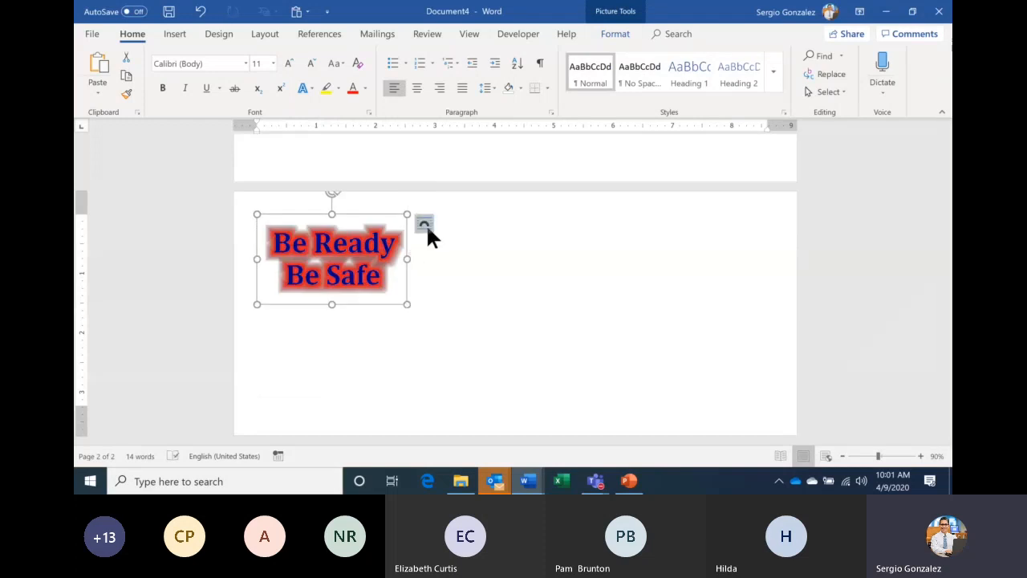
pyautogui.click(425, 224)
pyautogui.click(518, 350)
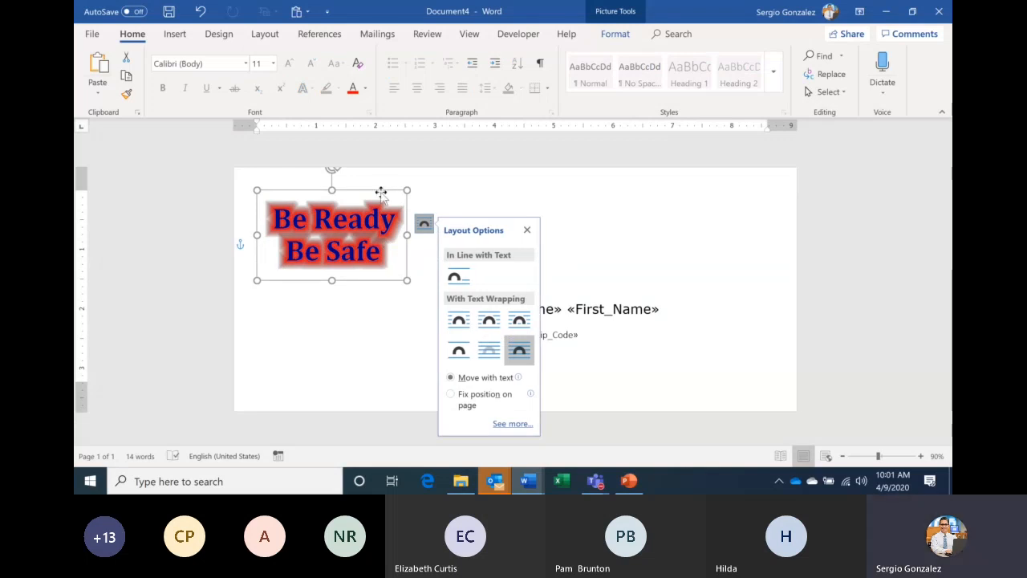
pyautogui.moveTo(381, 193); pyautogui.dragTo(597, 189)
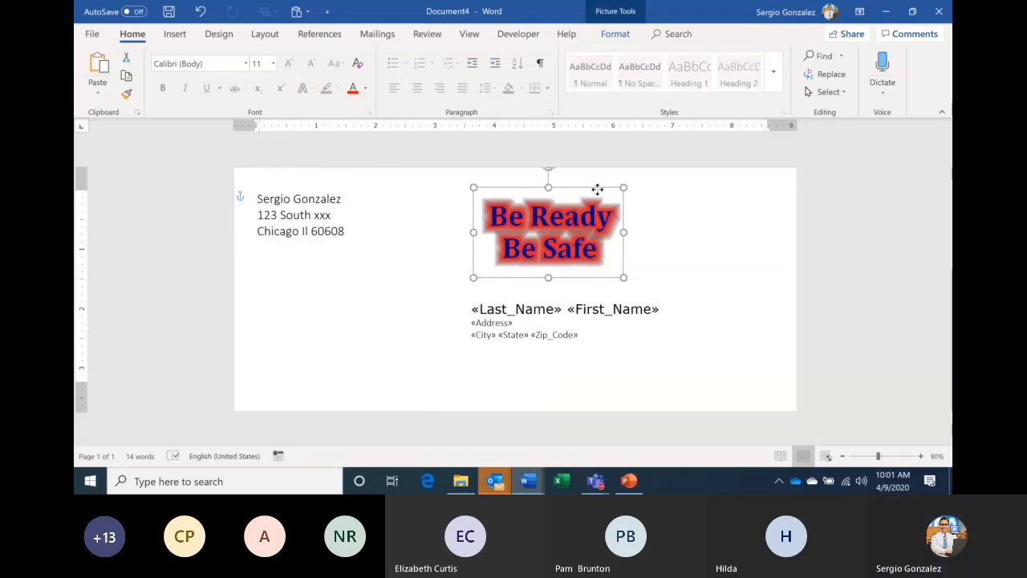
pyautogui.click(711, 316)
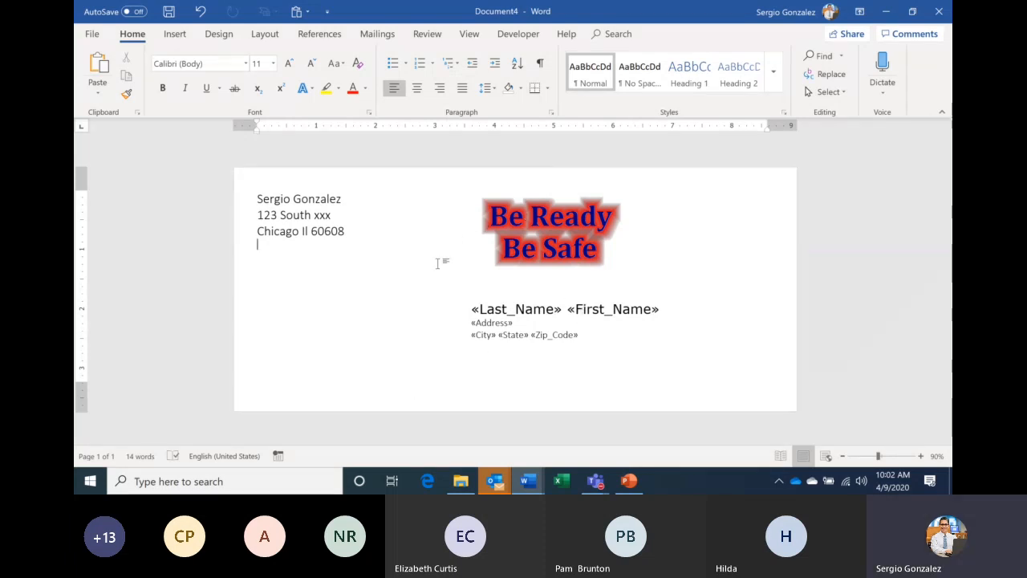
# - Merge all records via Edit Individual Documents into the new document Envelopes9
pyautogui.click(374, 36)
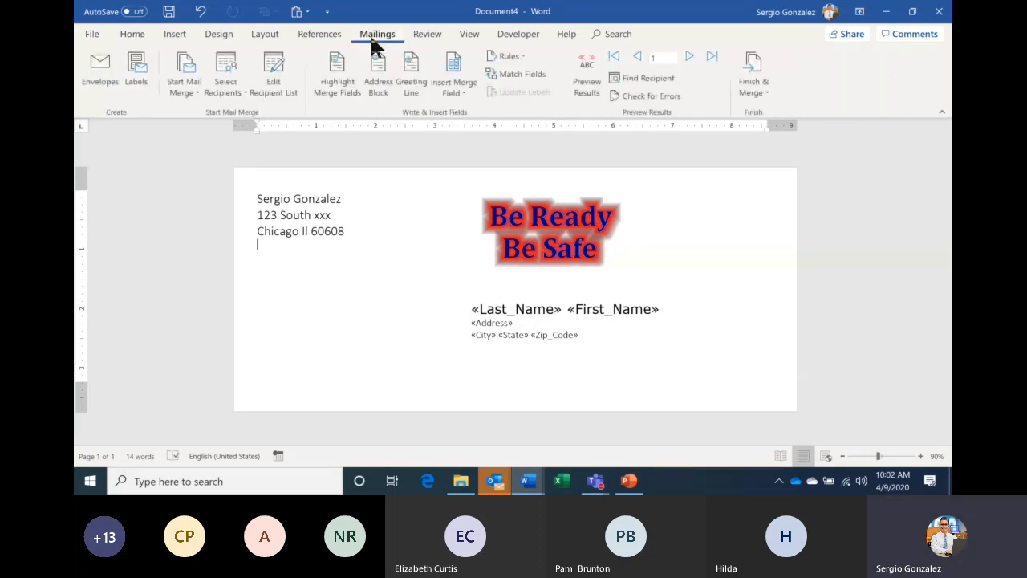
pyautogui.click(747, 87)
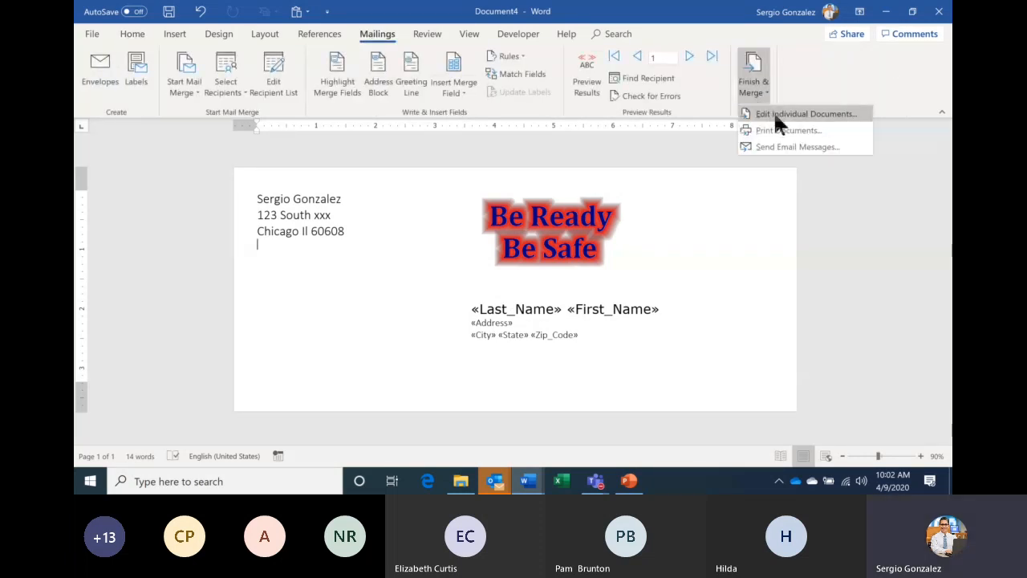
pyautogui.click(775, 119)
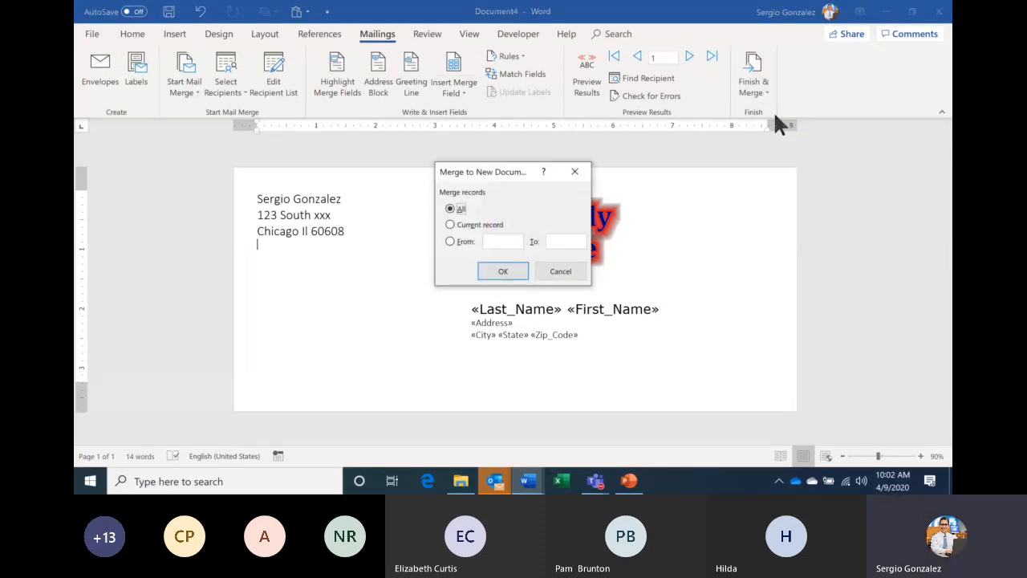
pyautogui.click(503, 269)
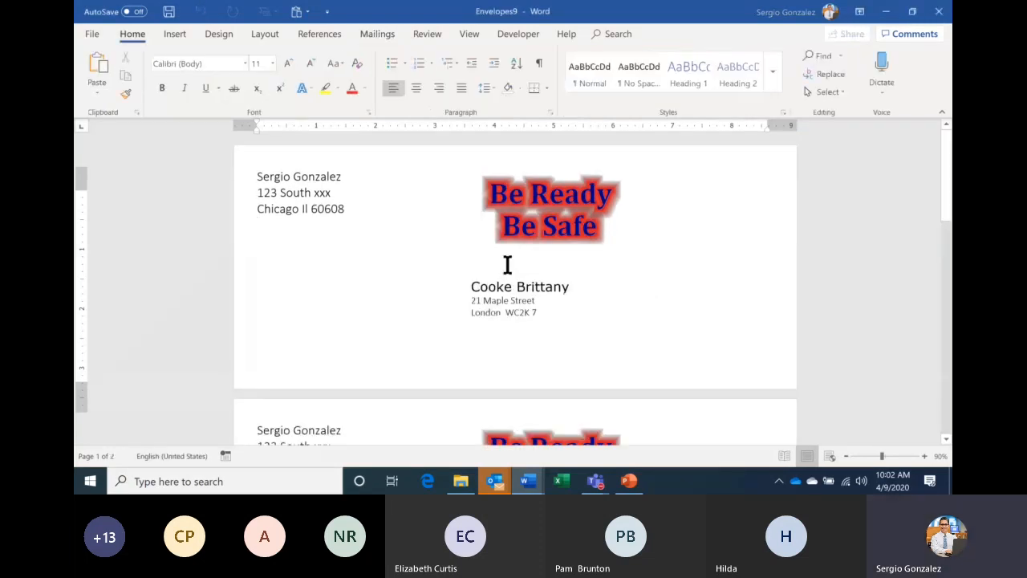
# - Scroll through the merged envelopes with the picture, then return to Document4
pyautogui.scroll(-15, 507, 264)
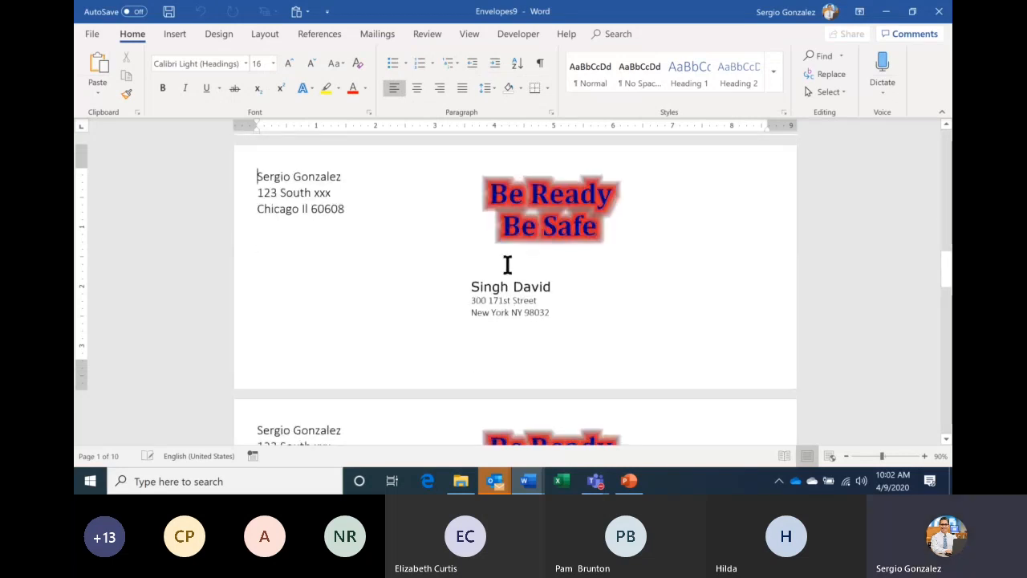
pyautogui.scroll(-6, 508, 264)
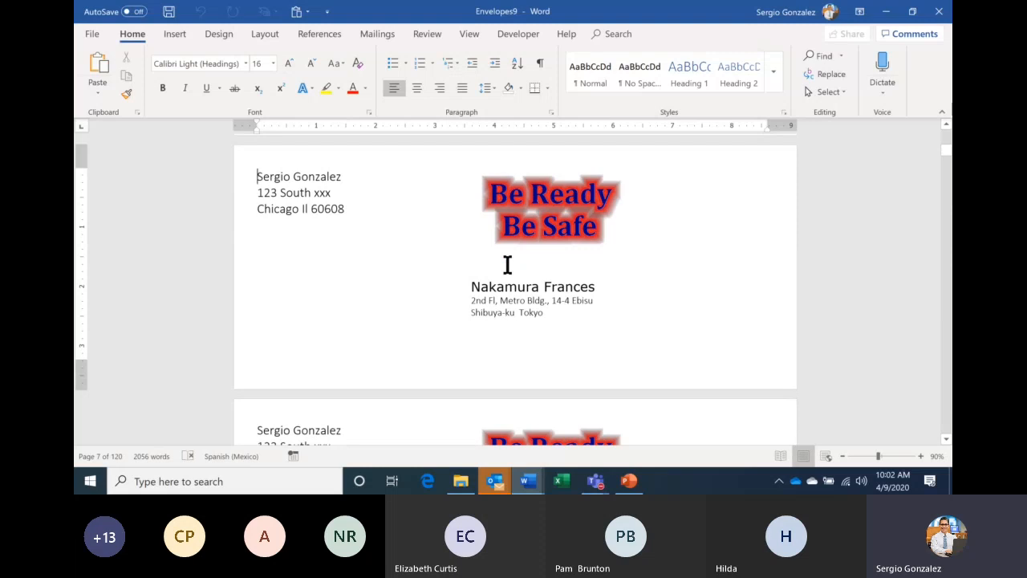
pyautogui.scroll(-12, 507, 264)
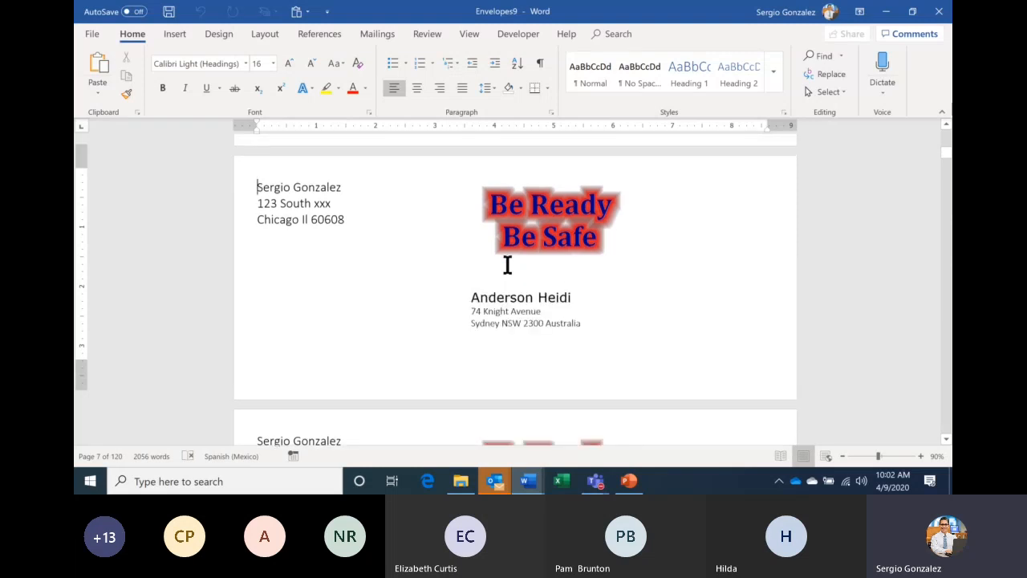
pyautogui.scroll(-10, 507, 268)
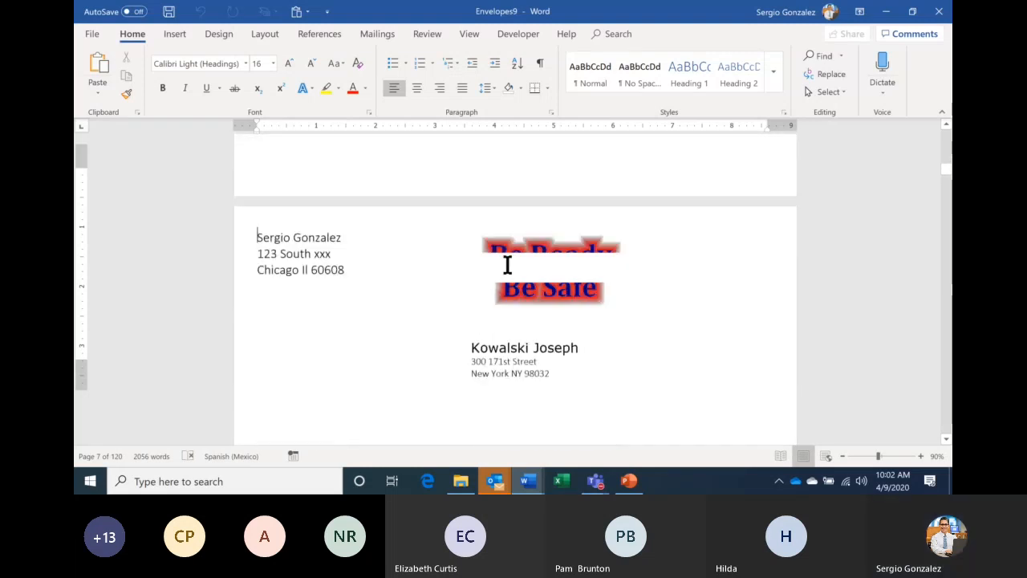
pyautogui.scroll(-3, 507, 264)
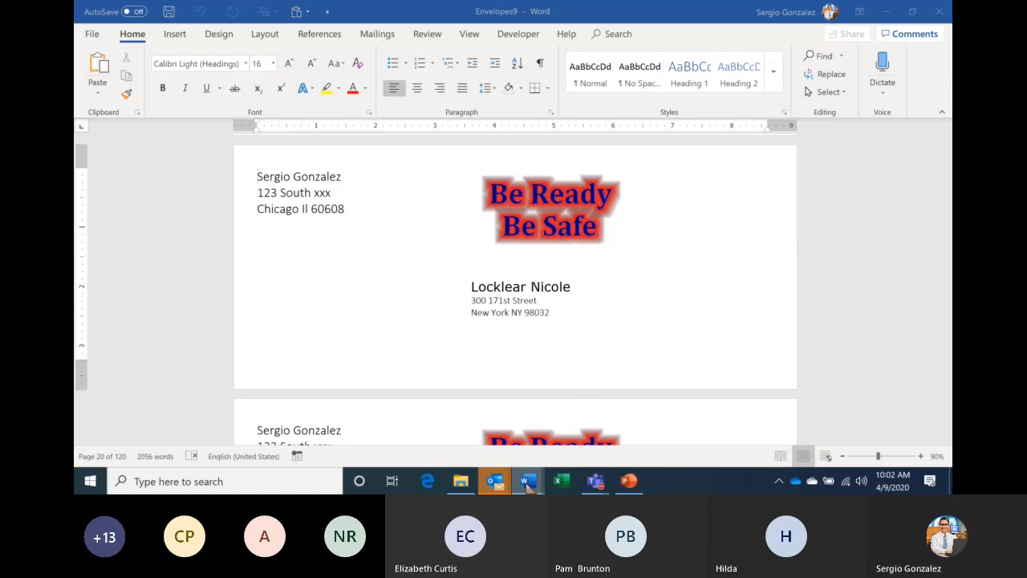
pyautogui.moveTo(528, 480)
pyautogui.click(600, 431)
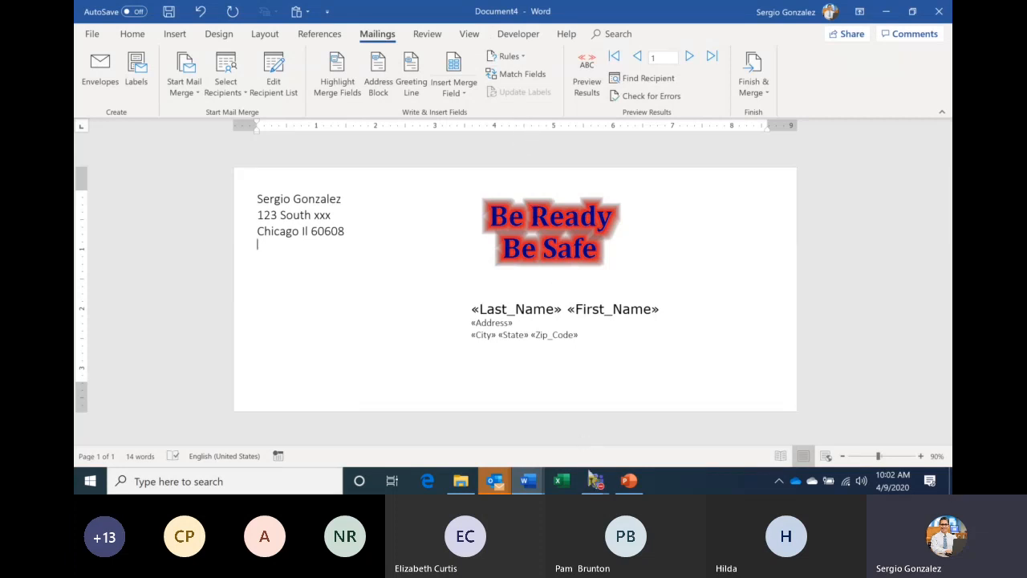
pyautogui.moveTo(594, 481)
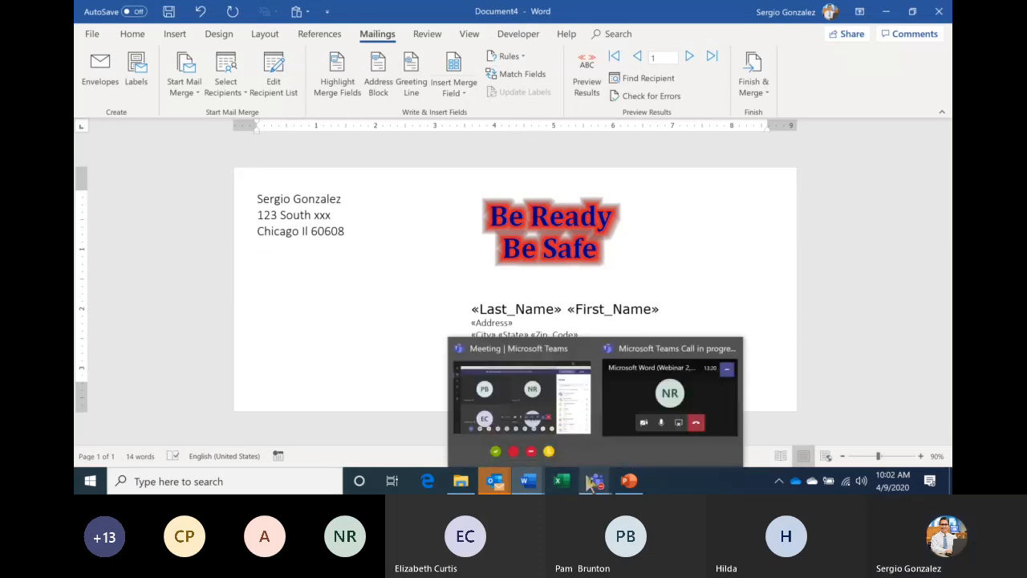
pyautogui.click(542, 424)
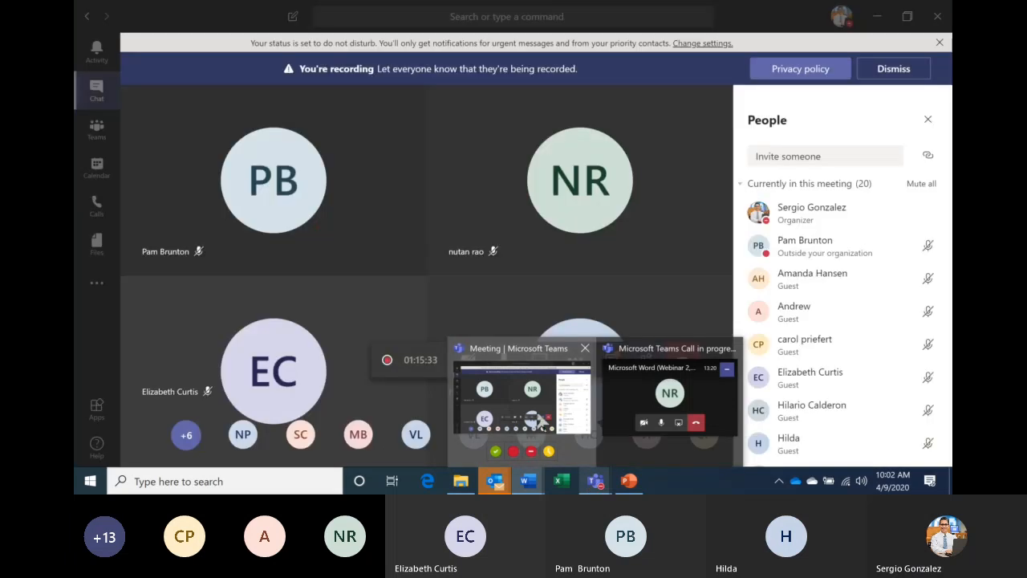
pyautogui.click(611, 362)
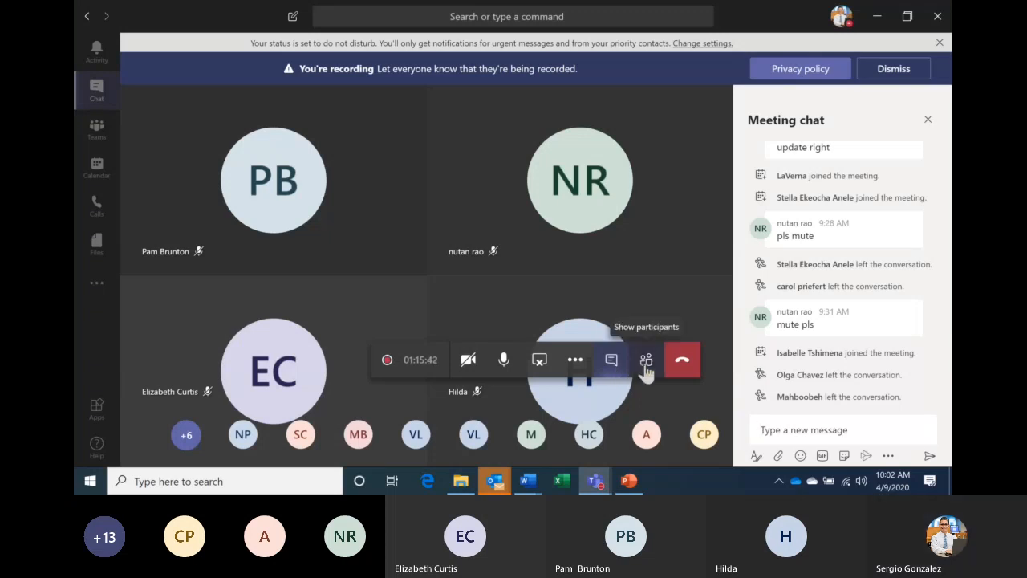
pyautogui.click(646, 370)
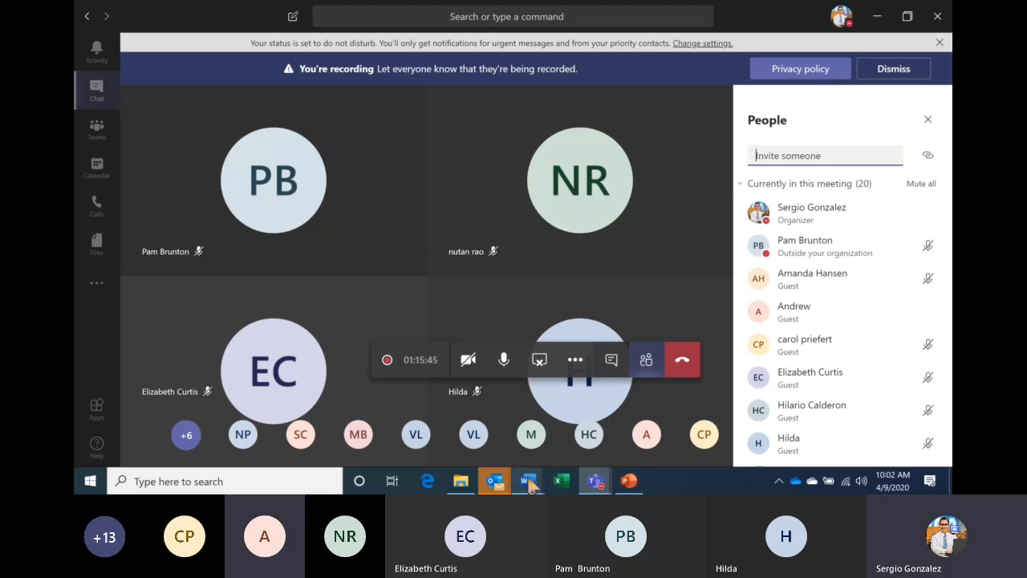
pyautogui.moveTo(531, 481)
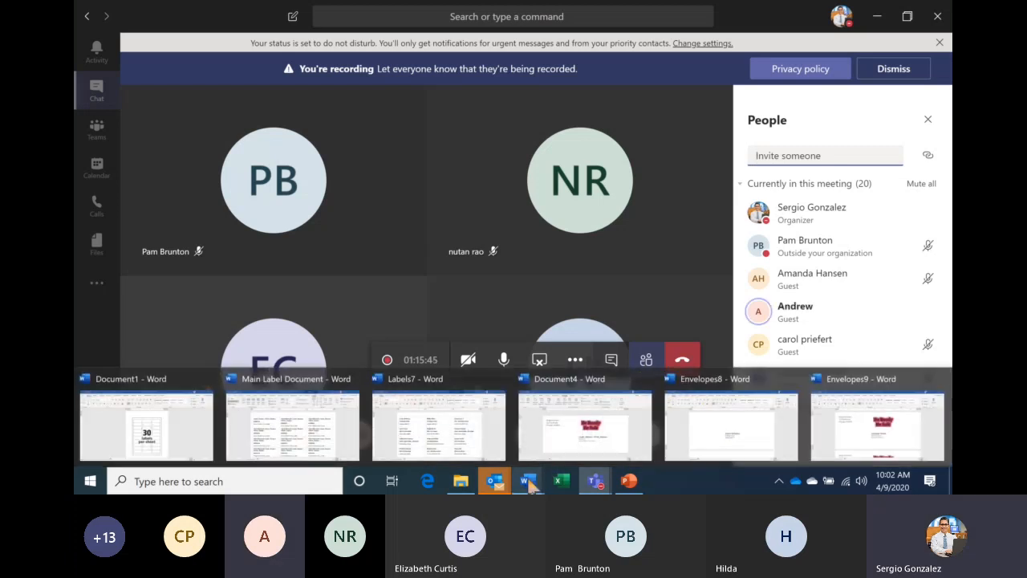
pyautogui.click(589, 422)
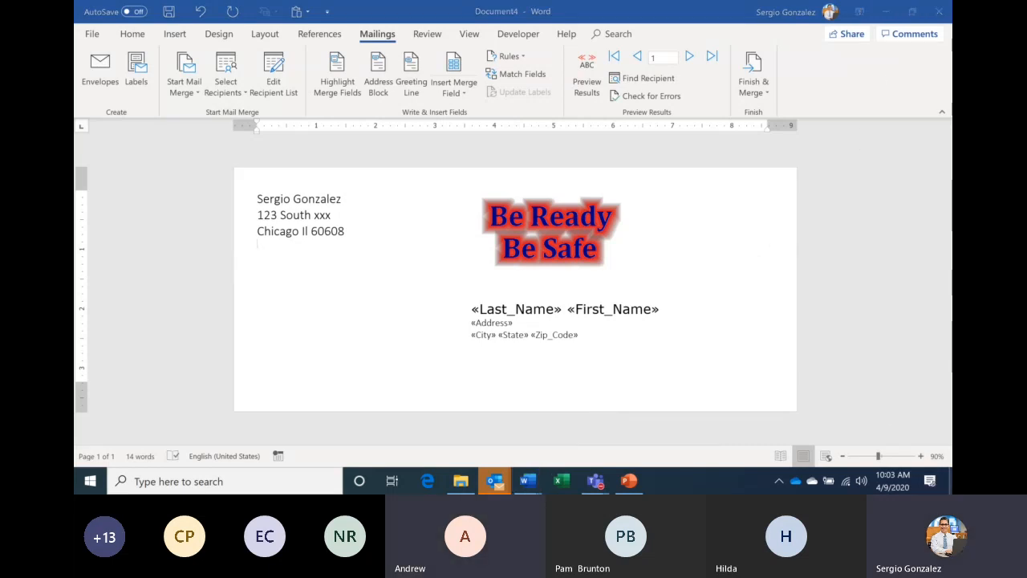
# - Open Excel with the employee list, cancel the locked-file prompt, and close Excel
pyautogui.hotkey('alt', 'Tab')
pyautogui.press('super+d')
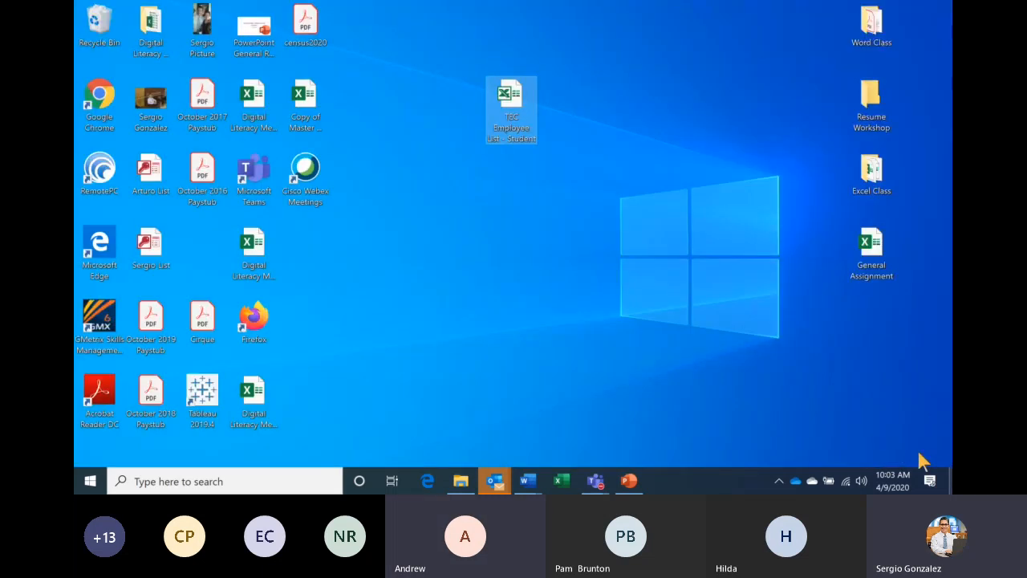
pyautogui.click(562, 480)
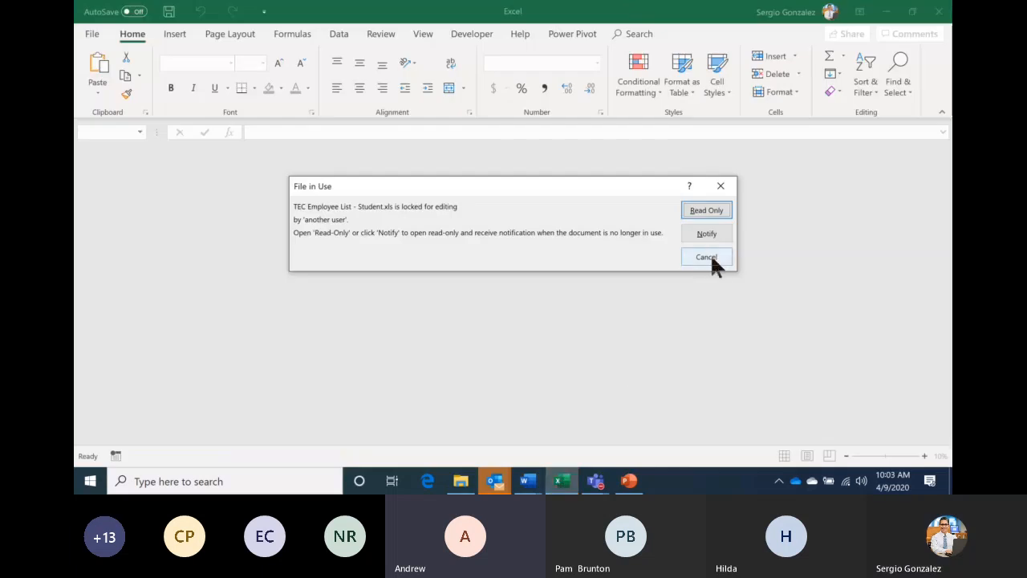
pyautogui.click(706, 256)
pyautogui.click(938, 11)
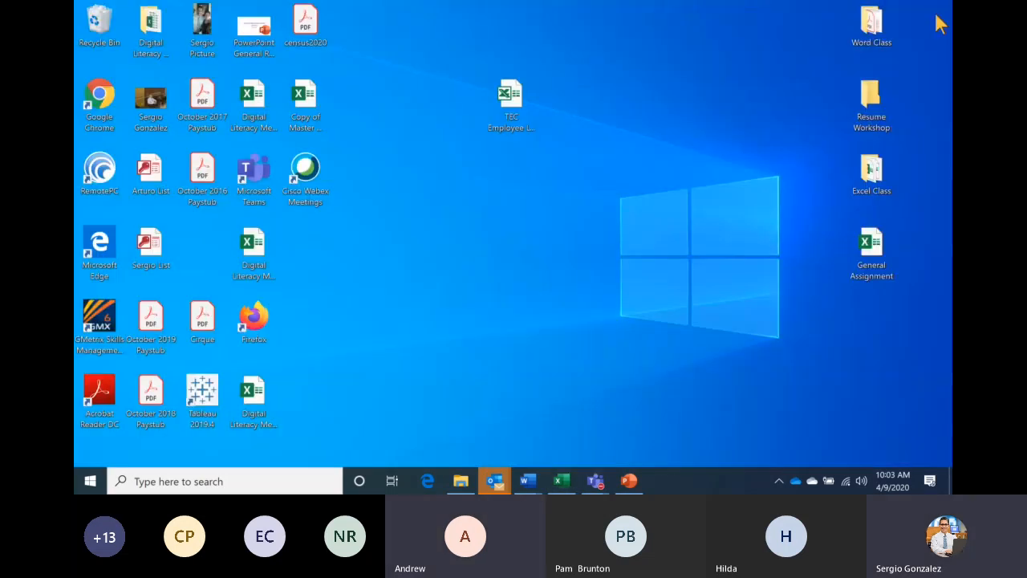
# - Bring the Envelopes9 Word window back and create a new blank document
pyautogui.click(528, 482)
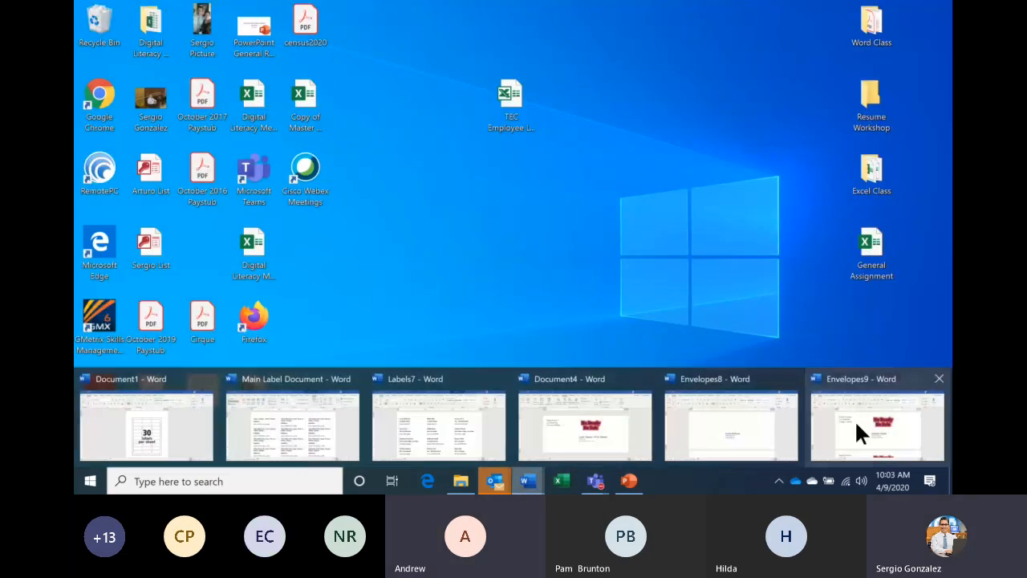
pyautogui.moveTo(857, 431)
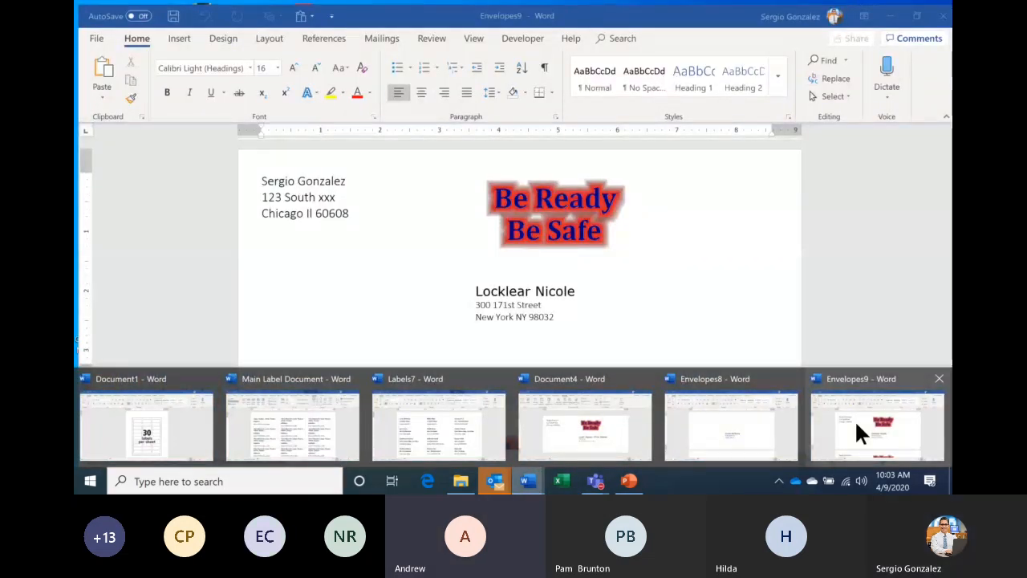
pyautogui.click(858, 432)
pyautogui.hotkey('ctrl', 'n')
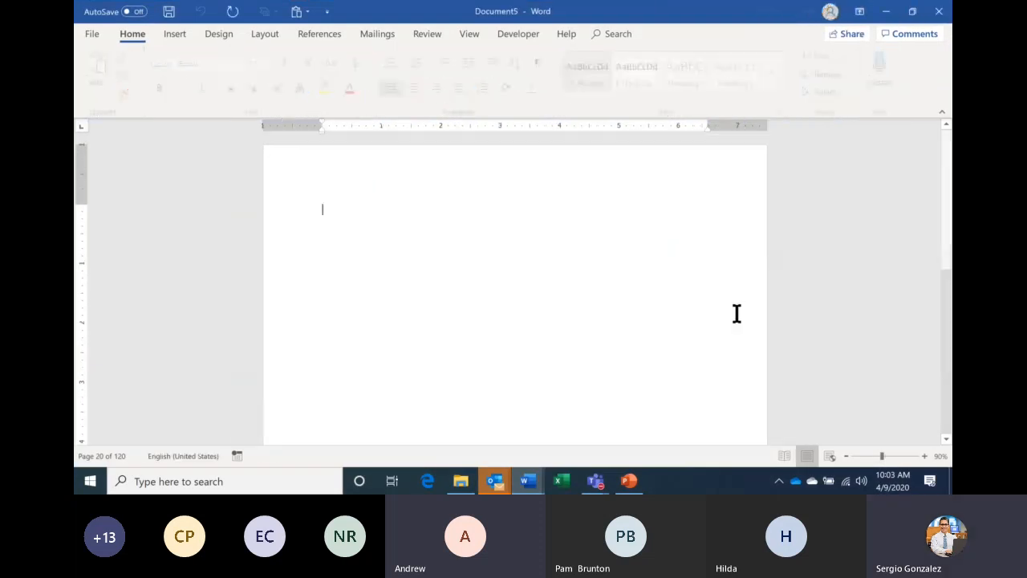
# - Start a label mail merge using the 30 Per Page layout
pyautogui.click(389, 29)
pyautogui.click(180, 90)
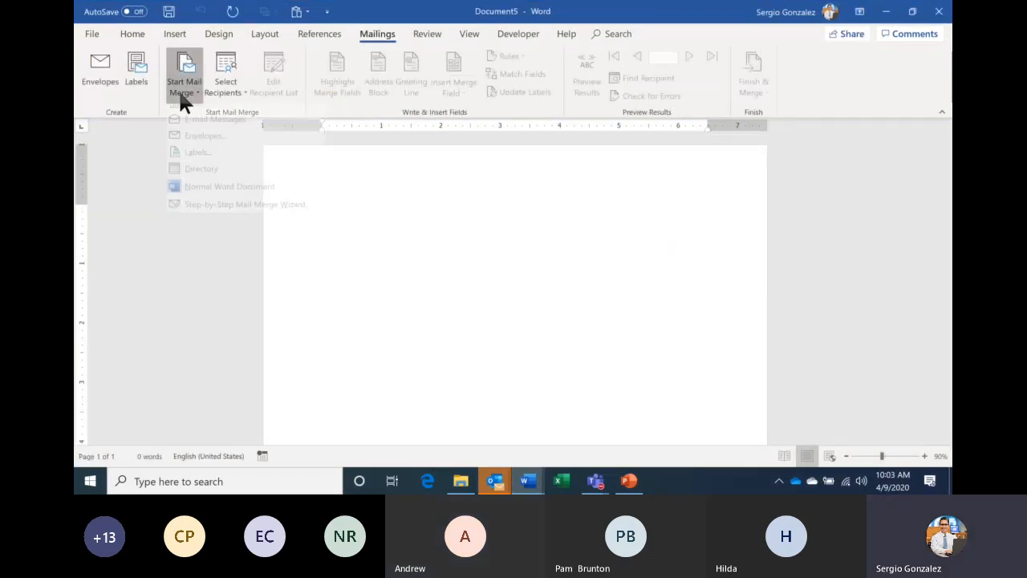
pyautogui.click(202, 163)
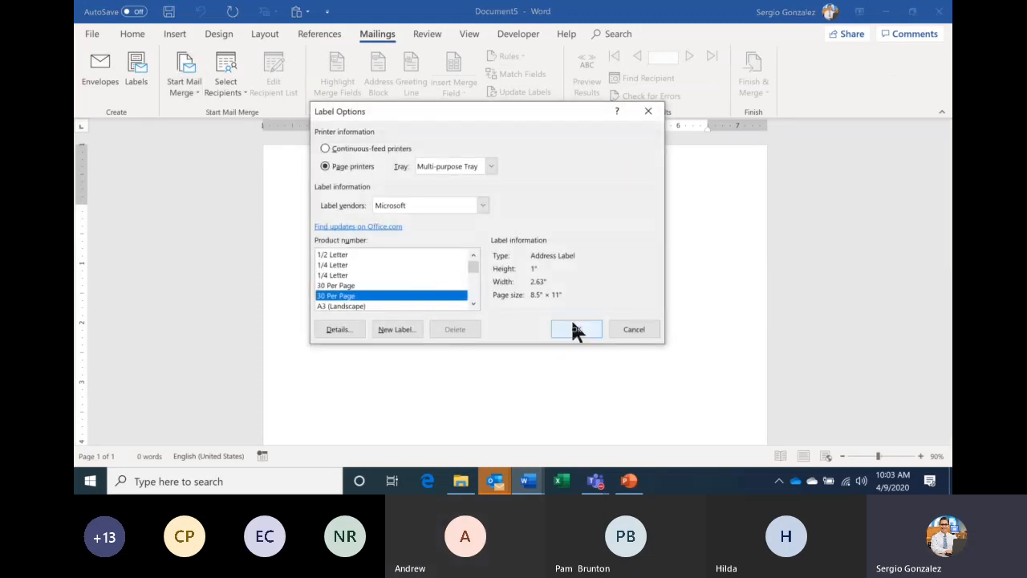
pyautogui.click(572, 323)
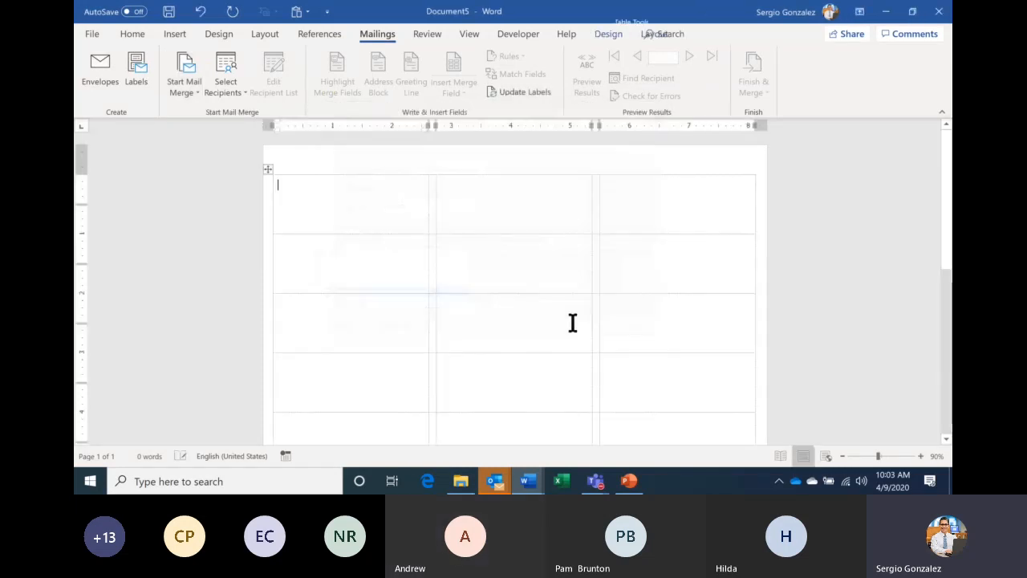
# - Use the Tolano Environmental Consulting$ sheet of the Desktop employee workbook as recipients
pyautogui.click(227, 86)
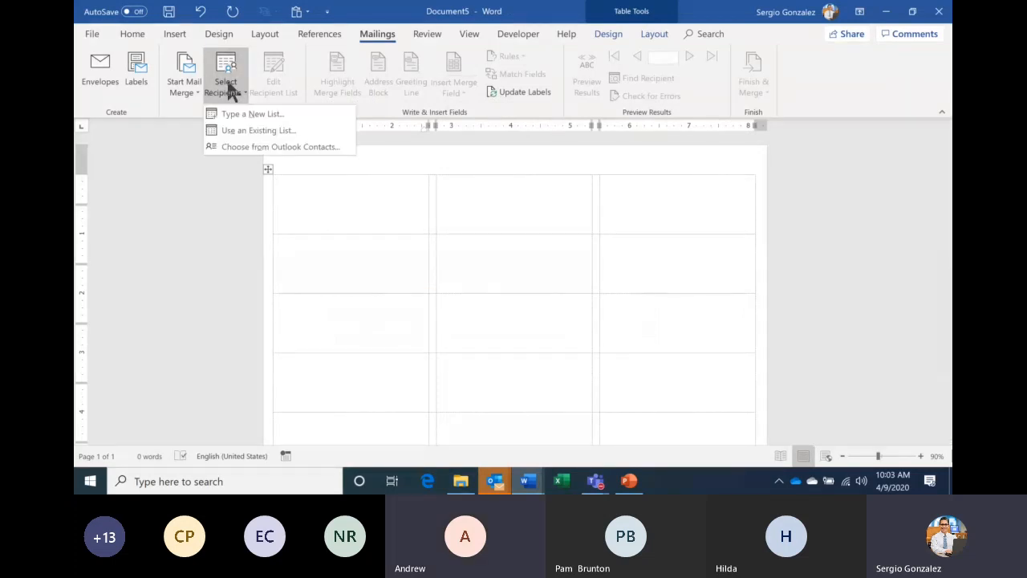
pyautogui.click(305, 128)
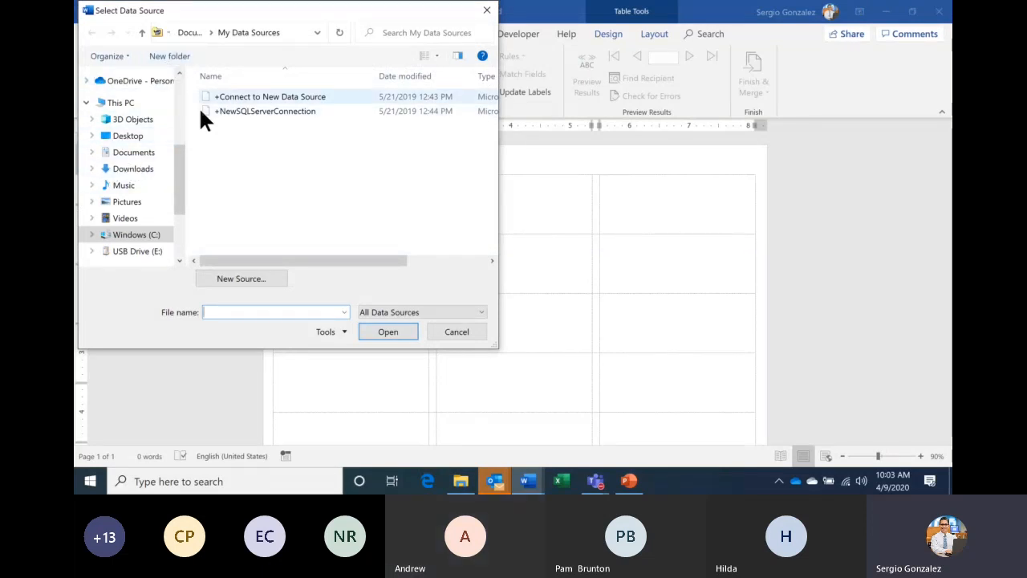
pyautogui.click(137, 143)
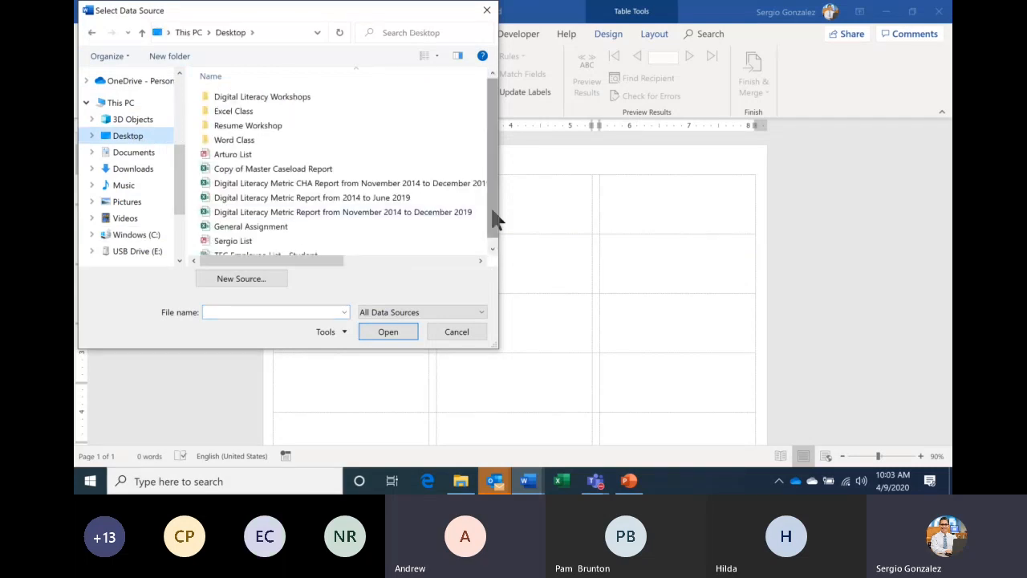
pyautogui.moveTo(495, 218); pyautogui.dragTo(493, 248)
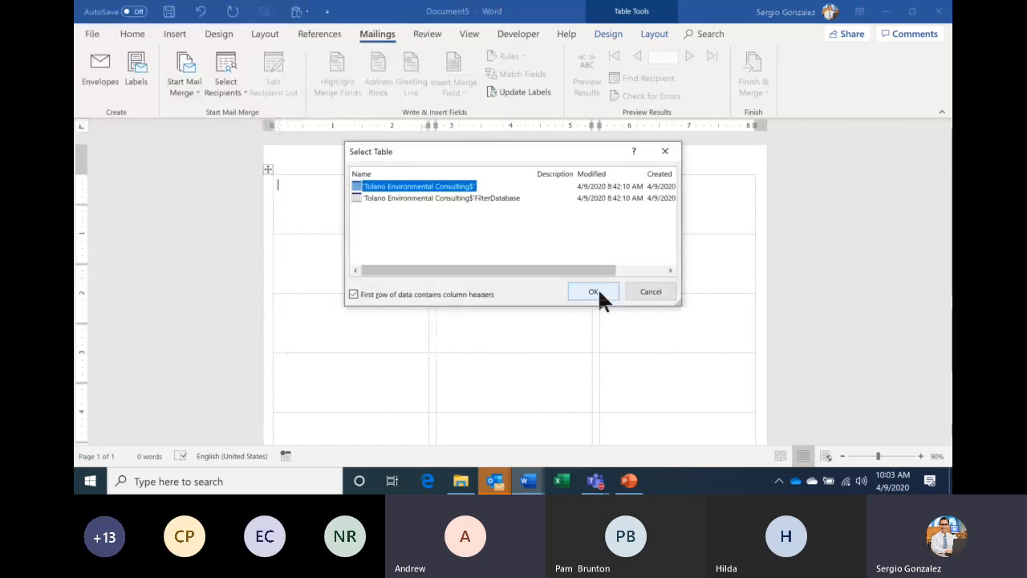
pyautogui.click(598, 290)
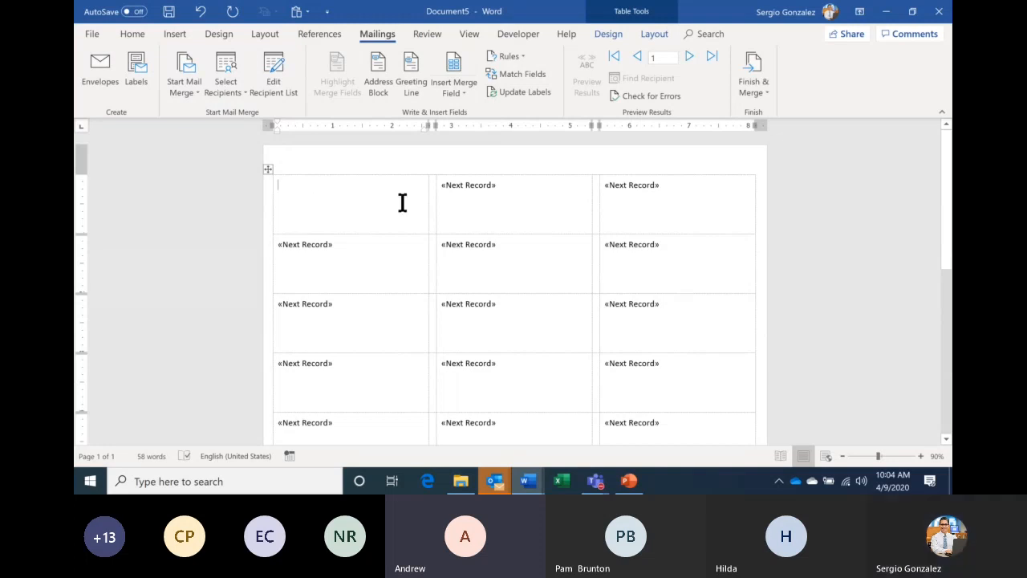
# - Insert «Last_Name» «First_Name» into the first label, with «Address» on the next line
pyautogui.click(459, 91)
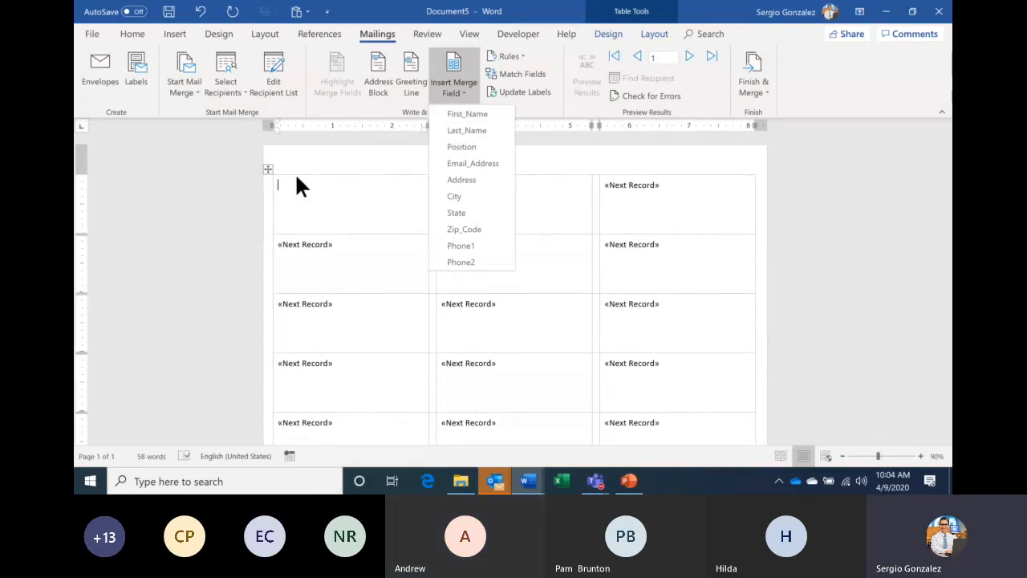
pyautogui.click(478, 126)
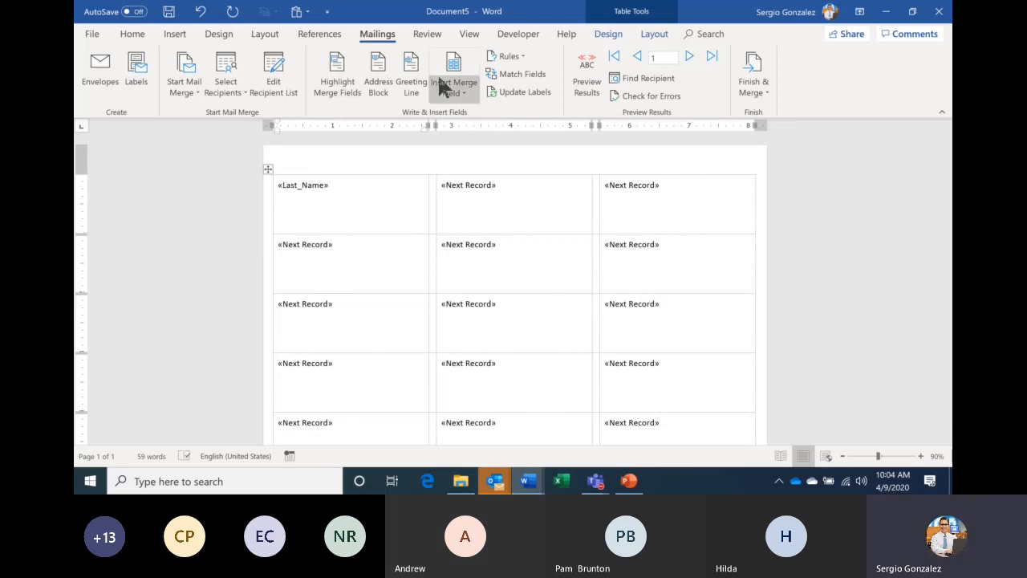
pyautogui.click(456, 92)
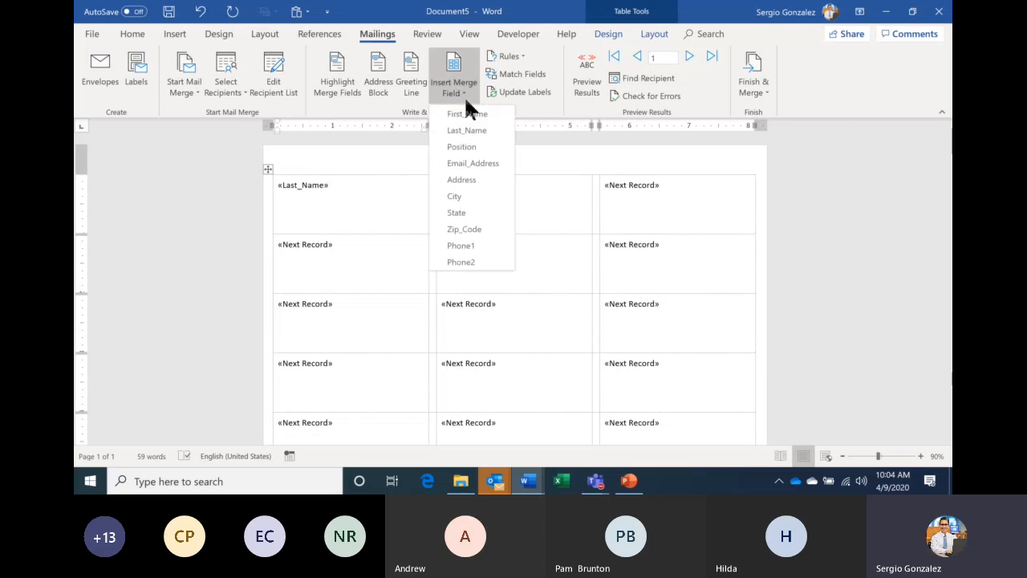
pyautogui.click(470, 113)
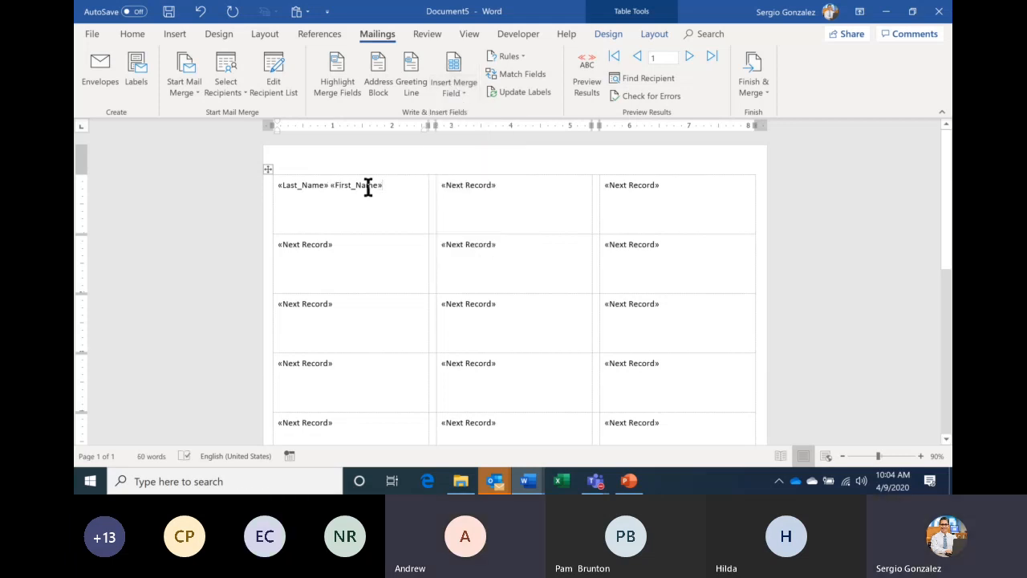
pyautogui.press('Return')
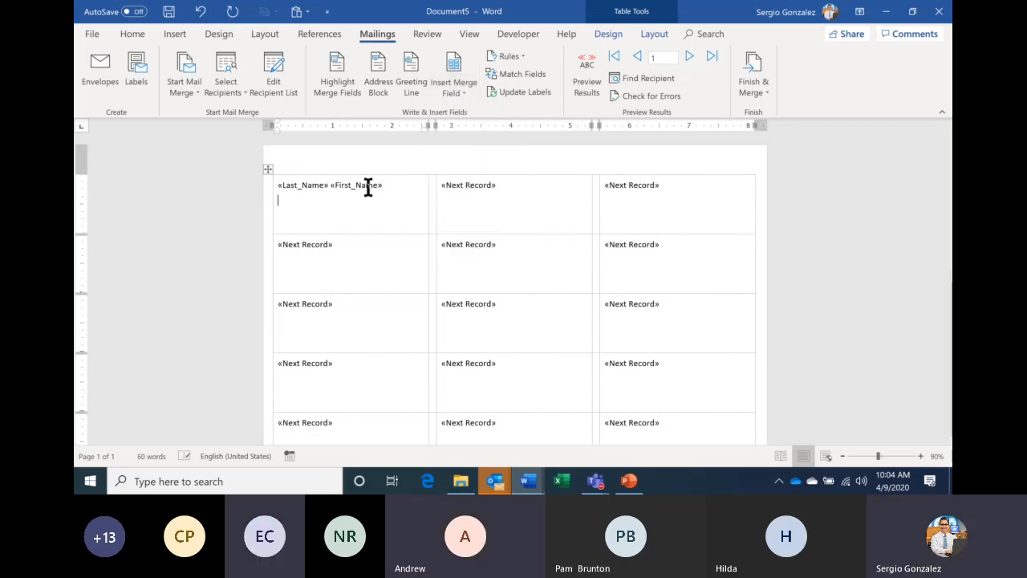
pyautogui.click(451, 94)
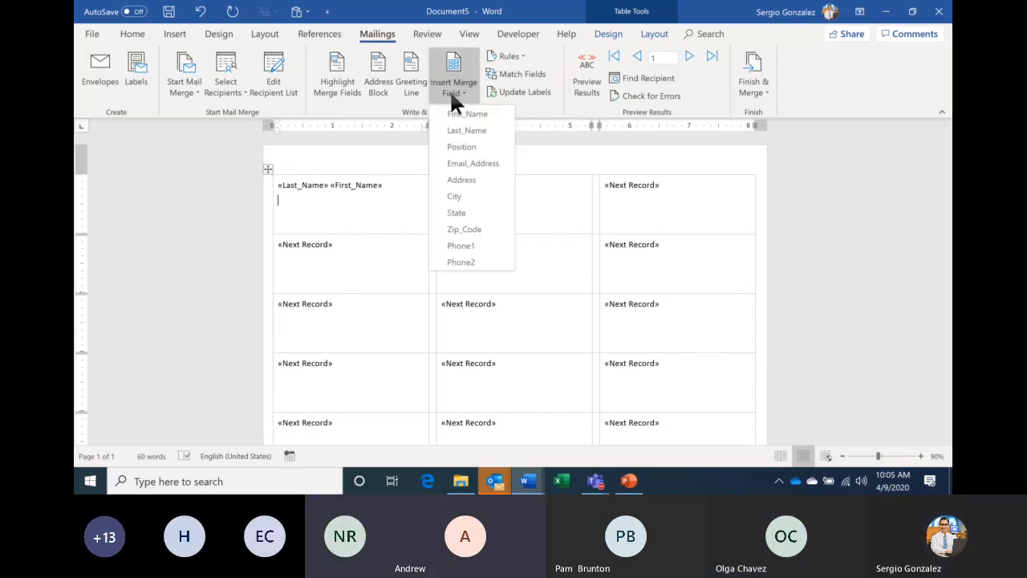
pyautogui.click(471, 179)
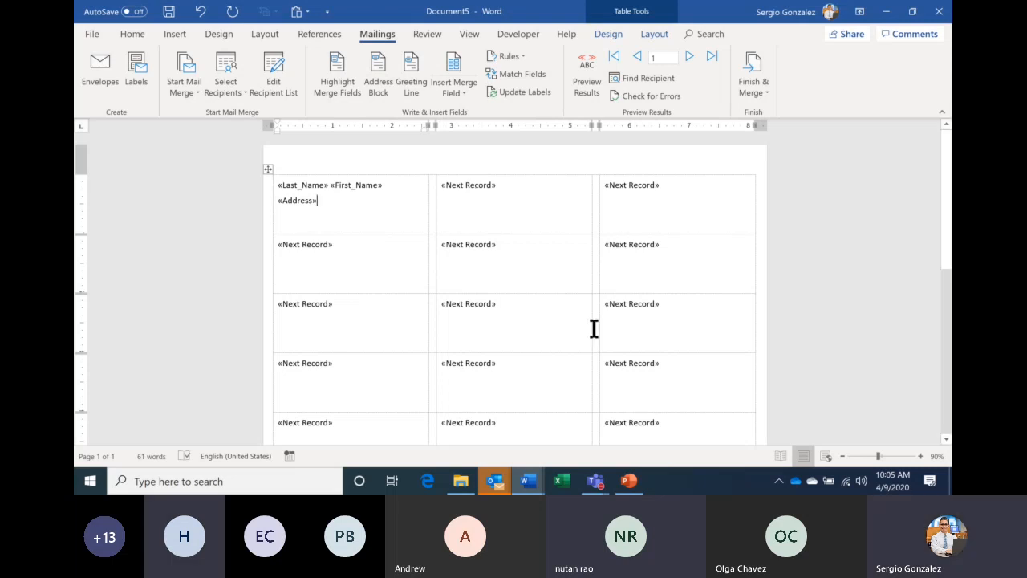
pyautogui.moveTo(598, 485)
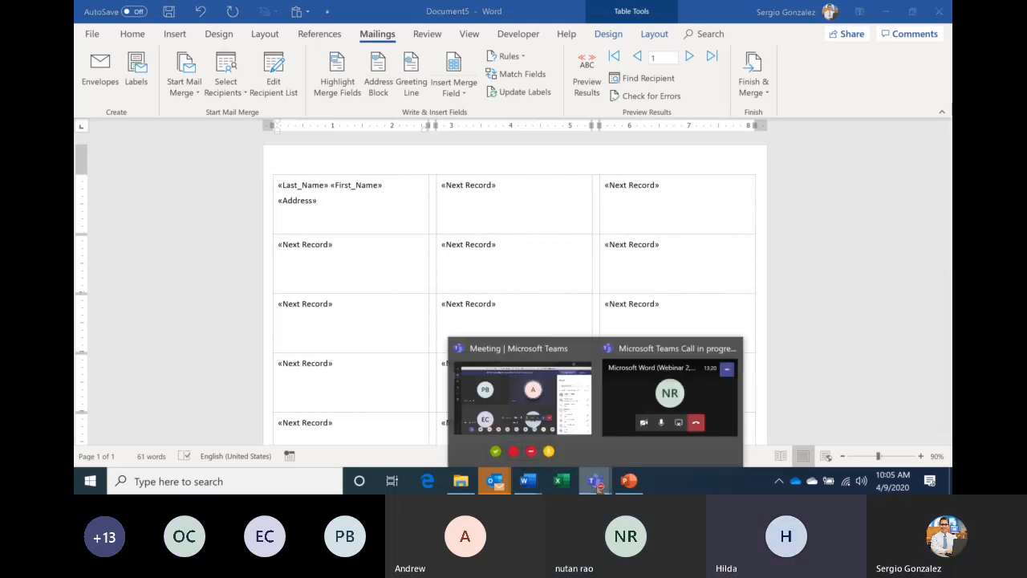
pyautogui.click(546, 422)
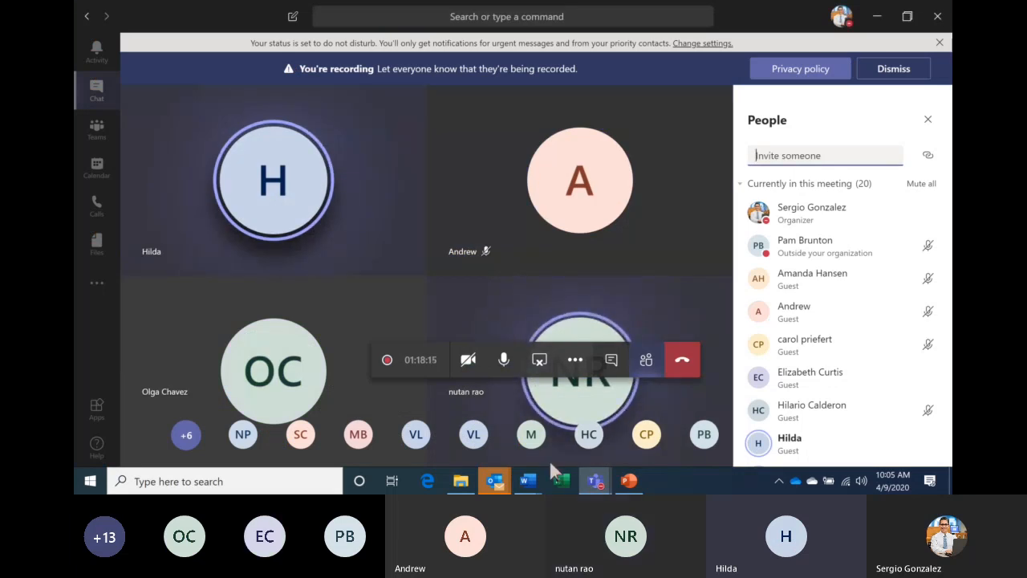
pyautogui.moveTo(540, 479)
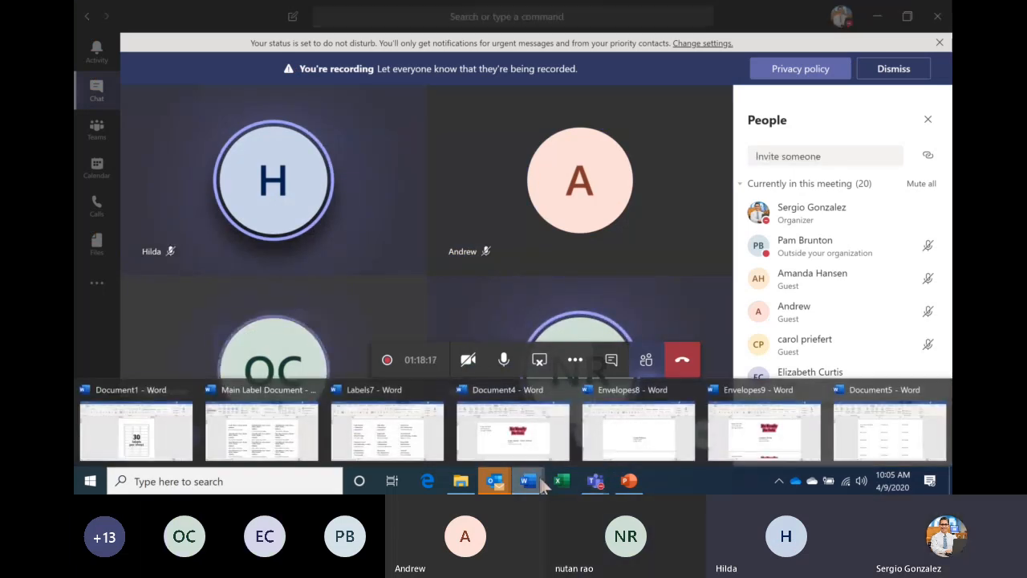
pyautogui.click(879, 437)
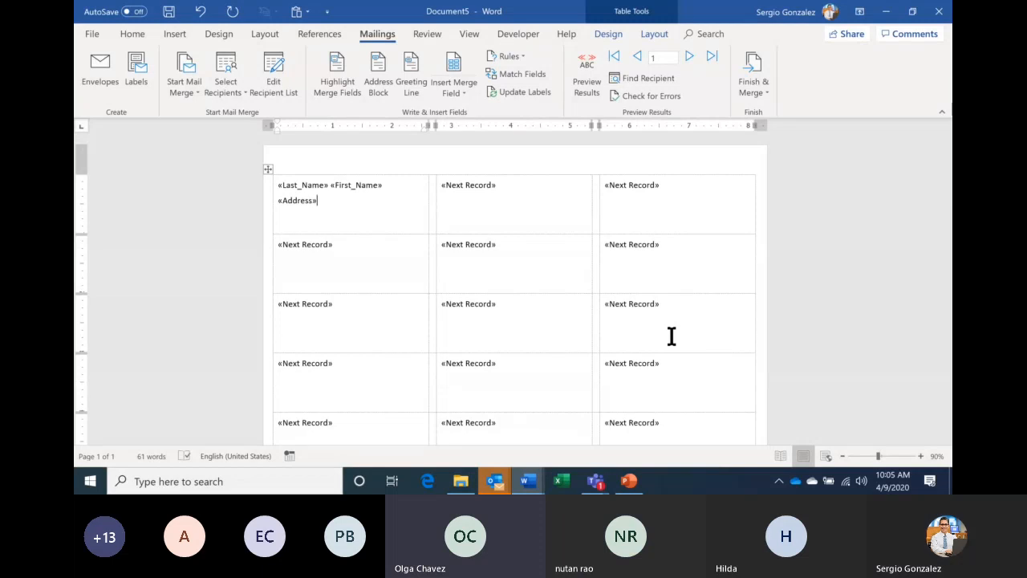
pyautogui.click(429, 482)
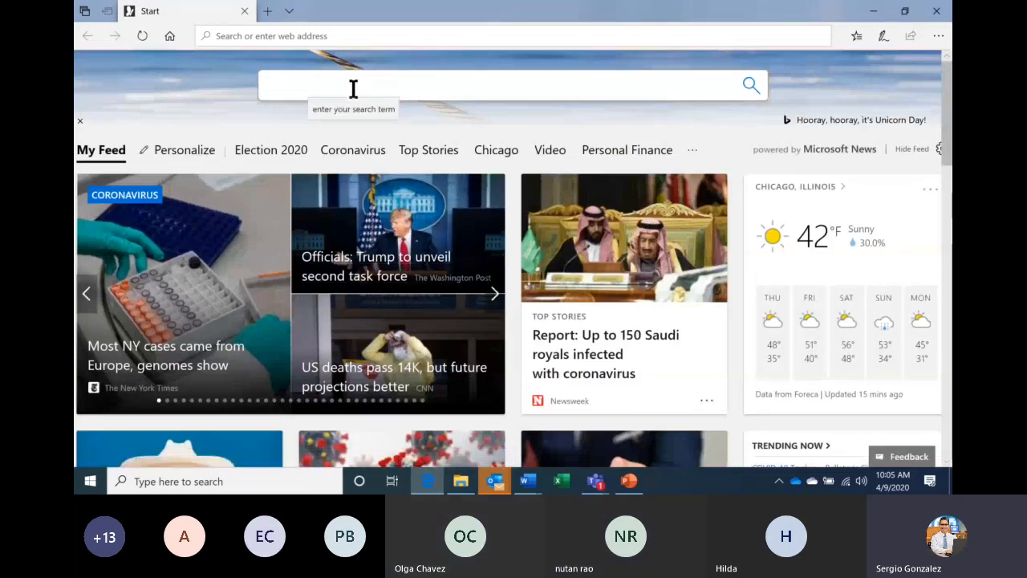
pyautogui.click(353, 88)
pyautogui.write('labels')
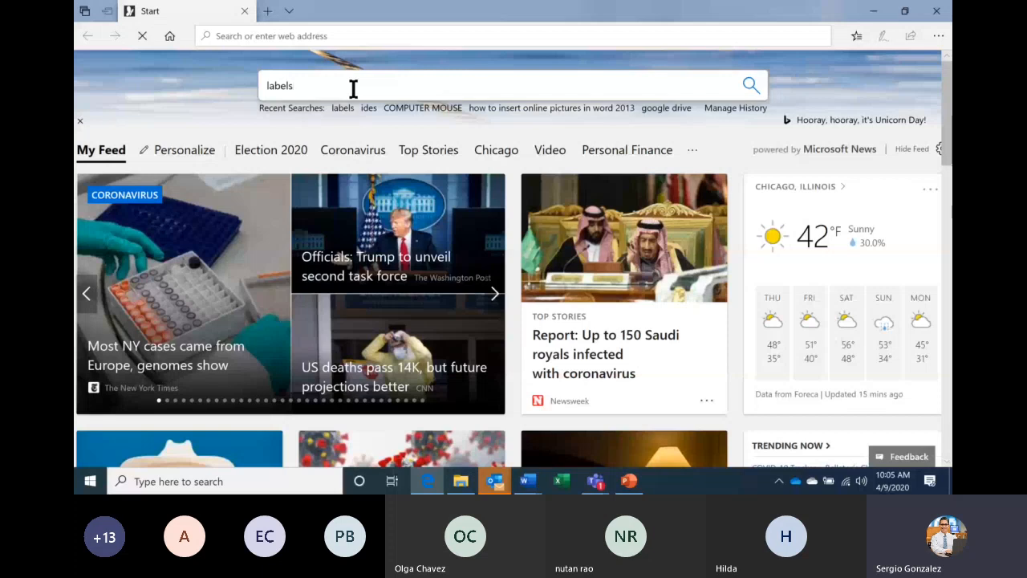
pyautogui.press('Return')
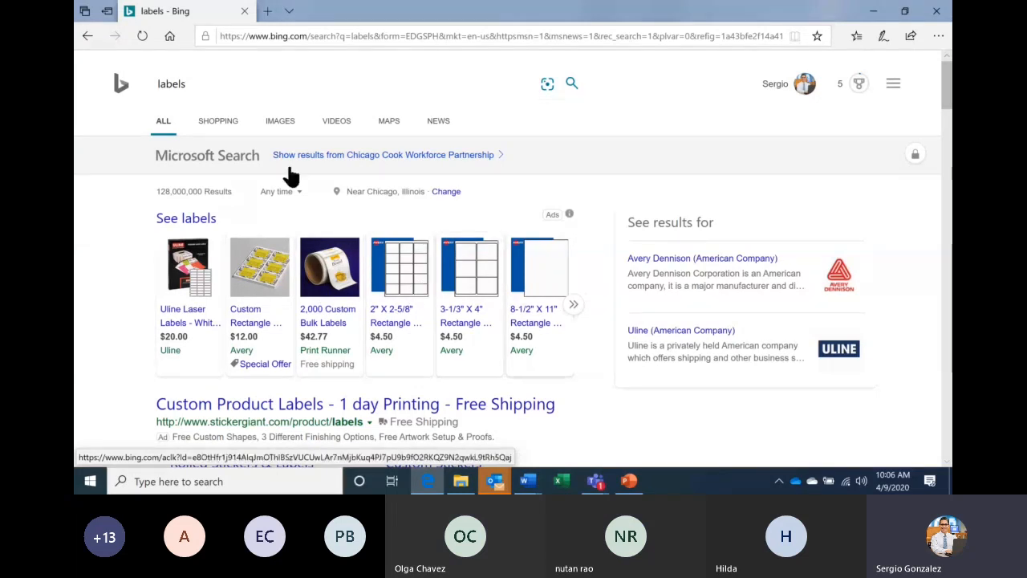
pyautogui.click(279, 124)
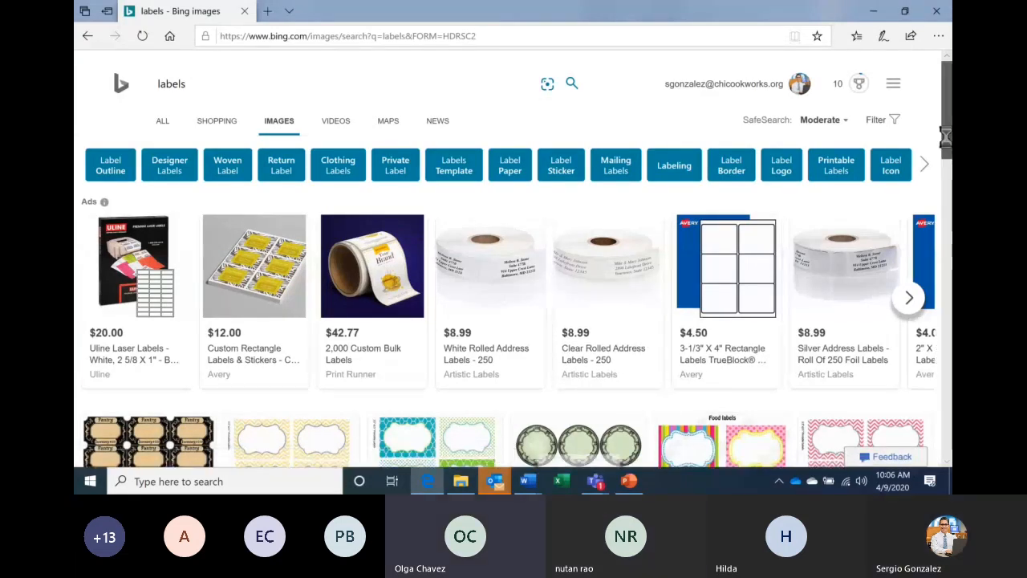
pyautogui.scroll(-2, 948, 173)
pyautogui.scroll(-1, 948, 179)
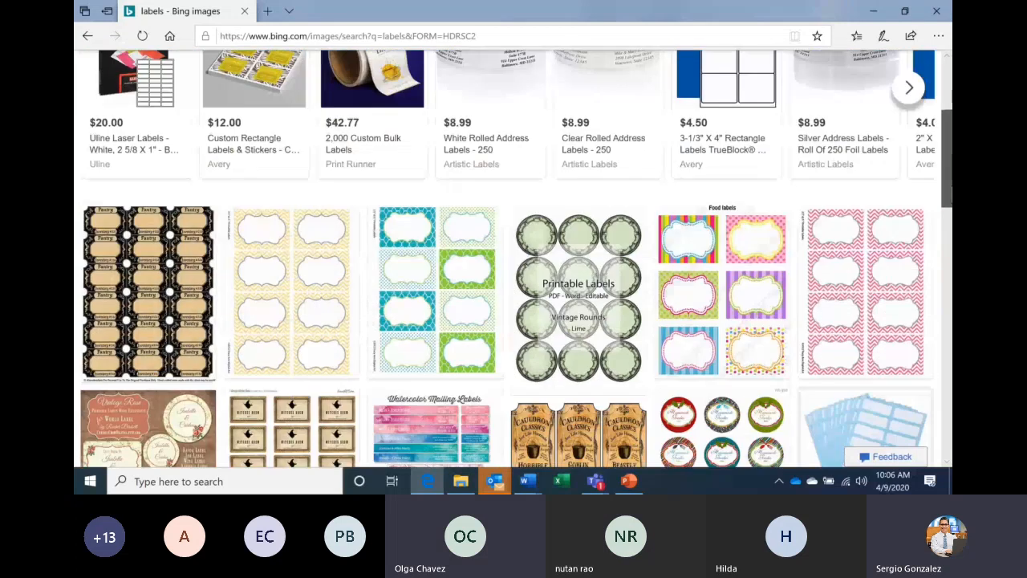
pyautogui.moveTo(948, 178); pyautogui.dragTo(948, 181)
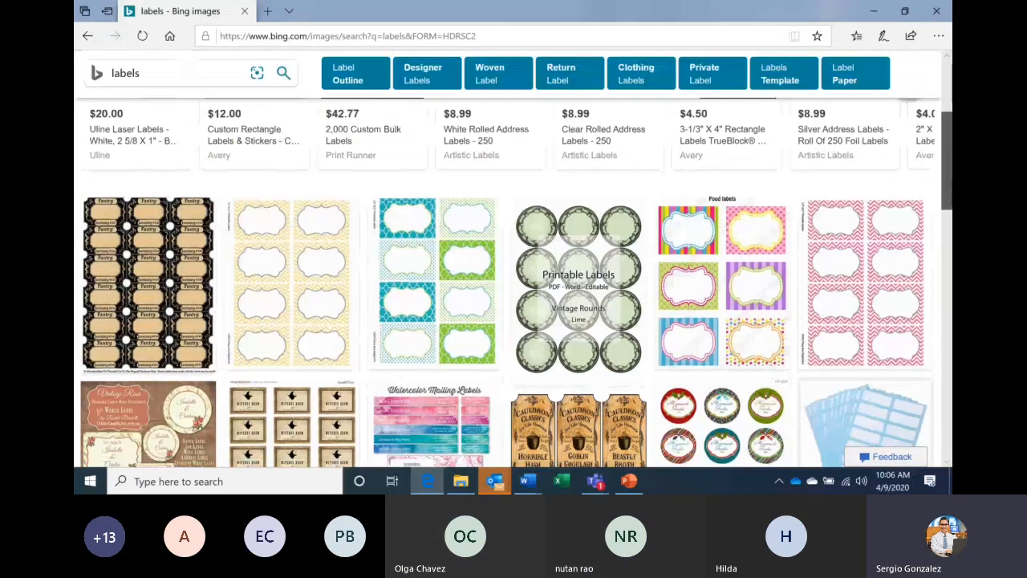
pyautogui.scroll(-2, 948, 180)
pyautogui.scroll(4, 867, 338)
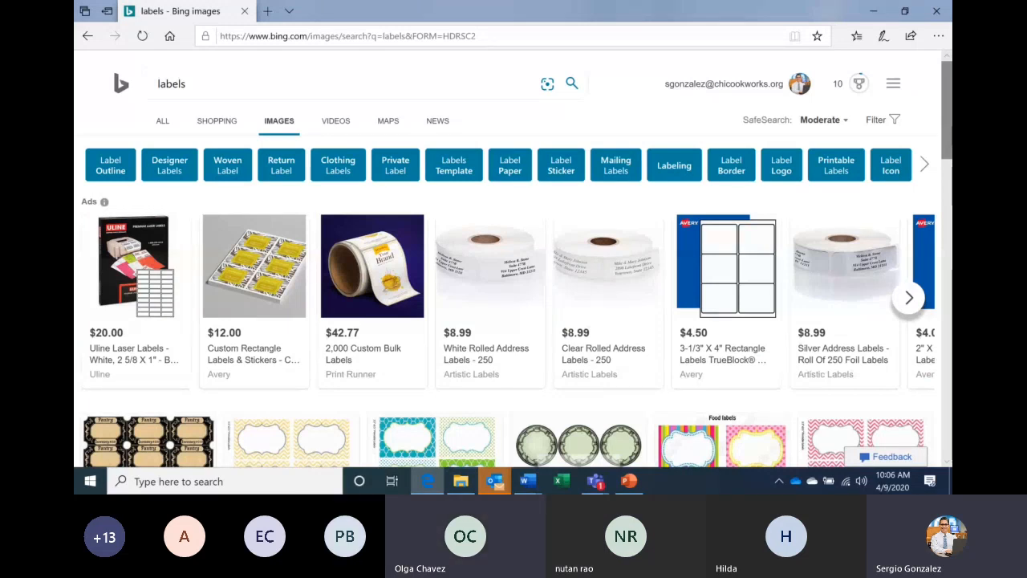
pyautogui.click(937, 13)
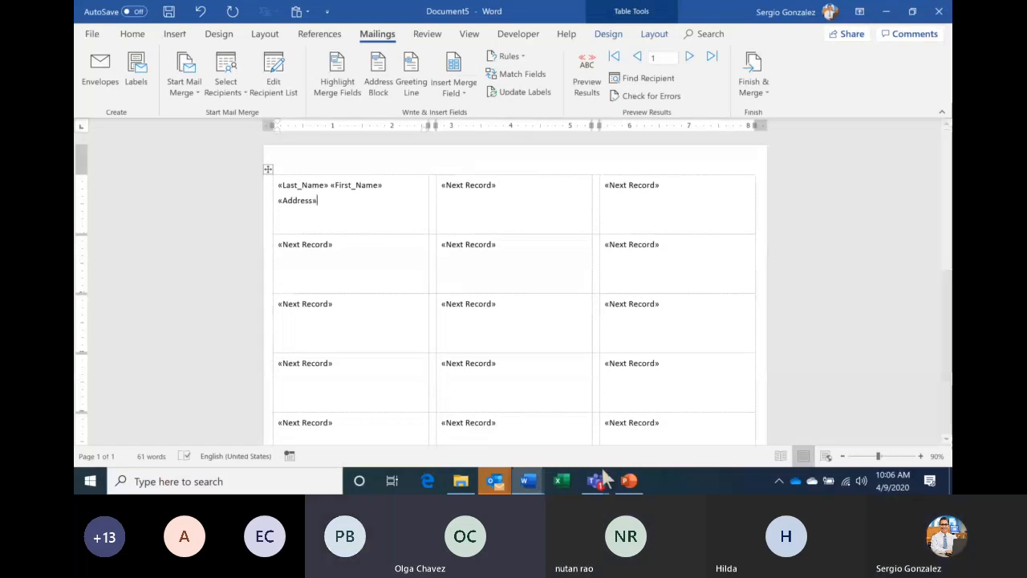
# - Check the chat messages in the Microsoft Teams meeting window
pyautogui.moveTo(604, 482)
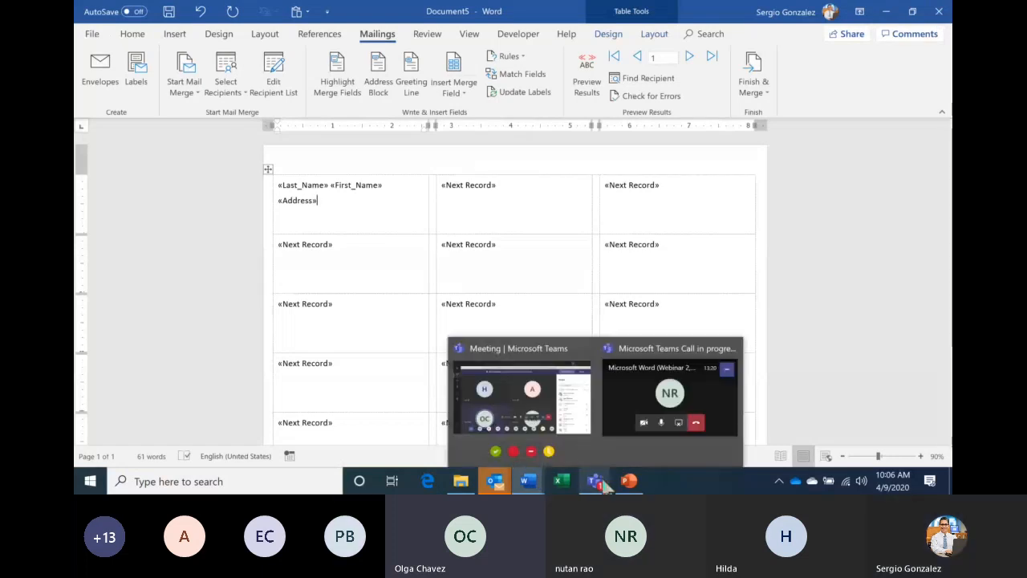
pyautogui.click(570, 425)
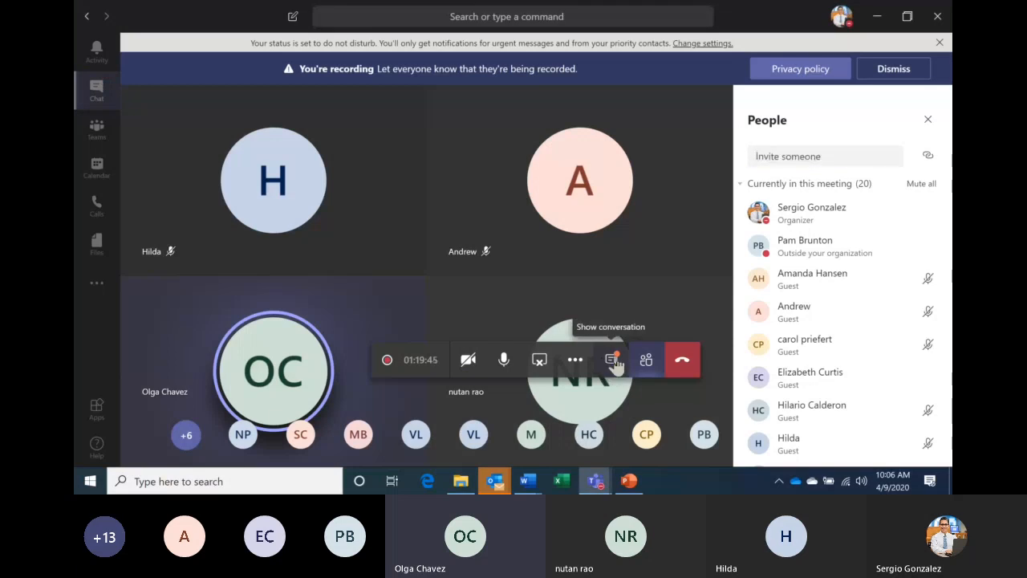
pyautogui.click(613, 361)
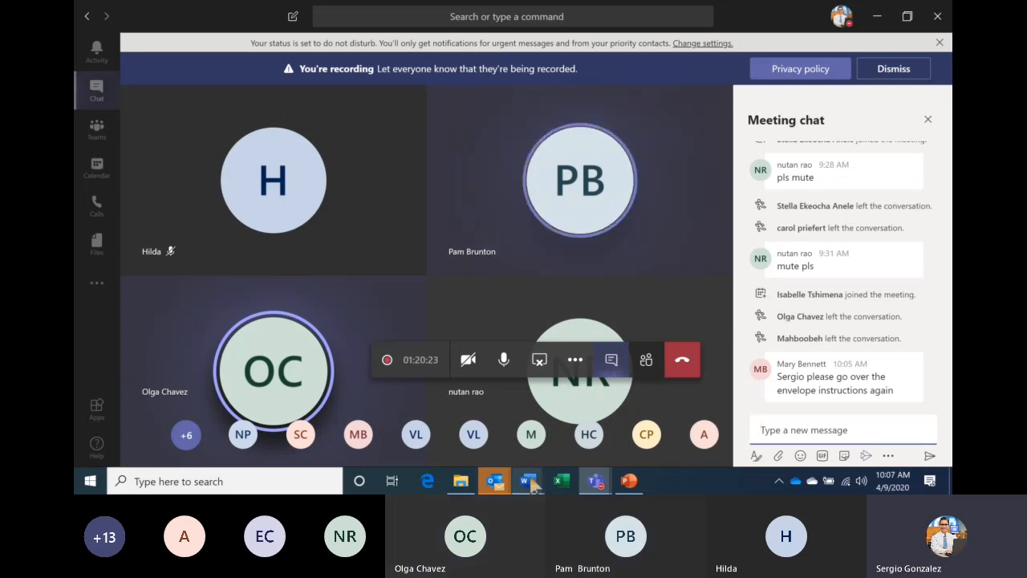
# - Return to the Document5 label sheet and start a new blank document
pyautogui.moveTo(530, 481)
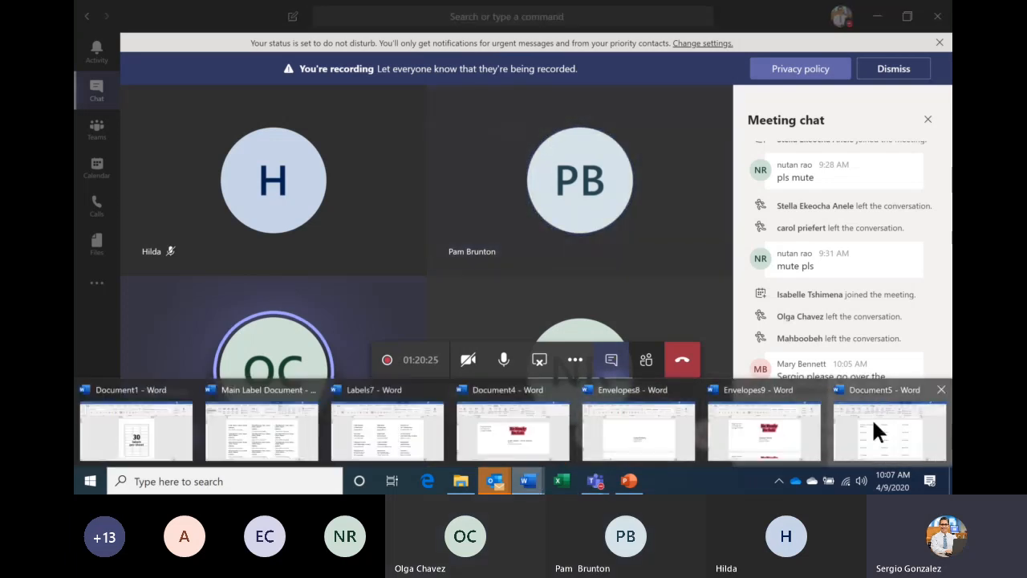
pyautogui.click(873, 423)
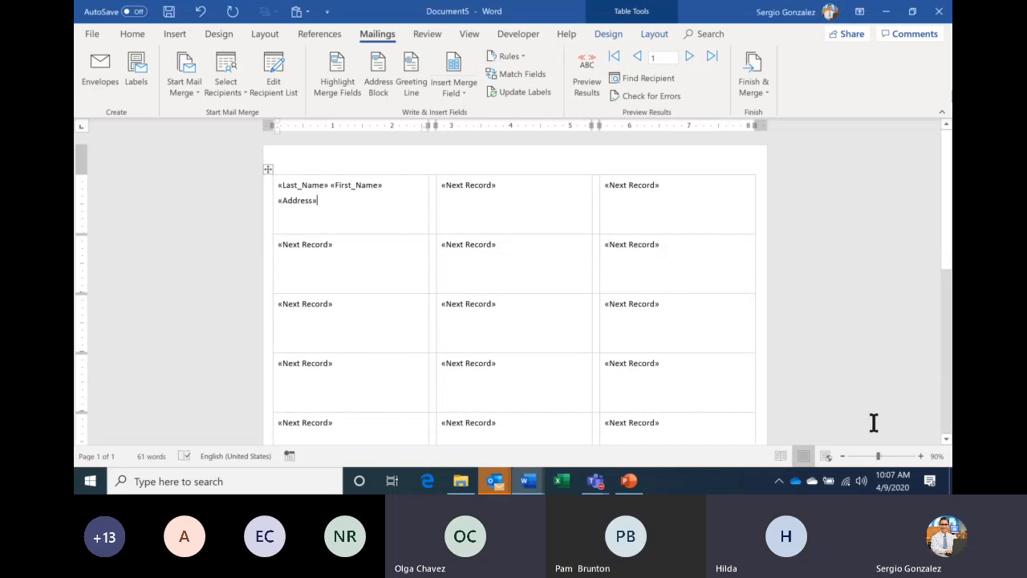
pyautogui.hotkey('ctrl', 'n')
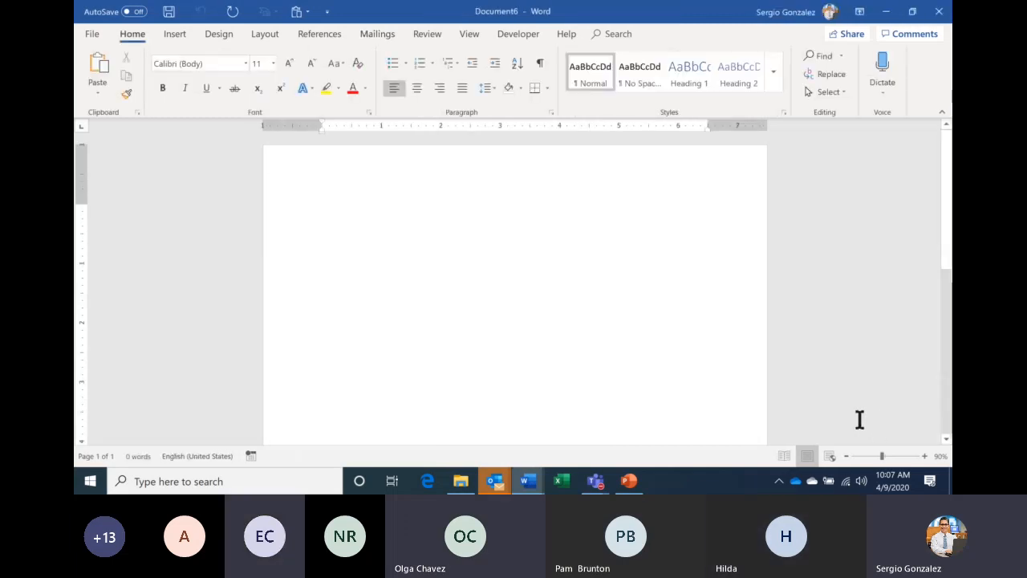
# - Start an envelope mail merge in Document6 using the Size 10 (4 1/8 x 9 1/2 in) envelope
pyautogui.click(385, 36)
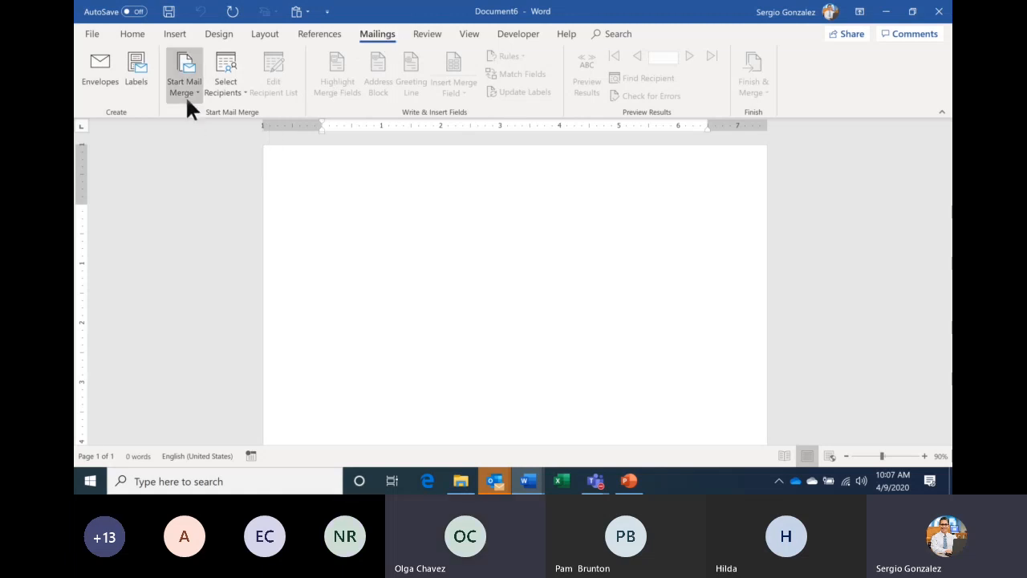
pyautogui.click(186, 96)
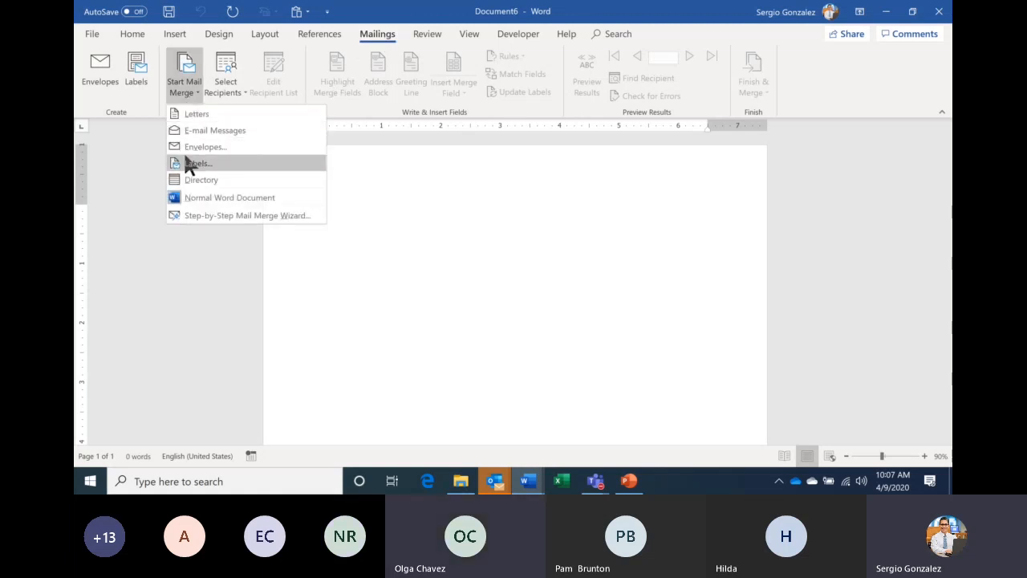
pyautogui.click(265, 148)
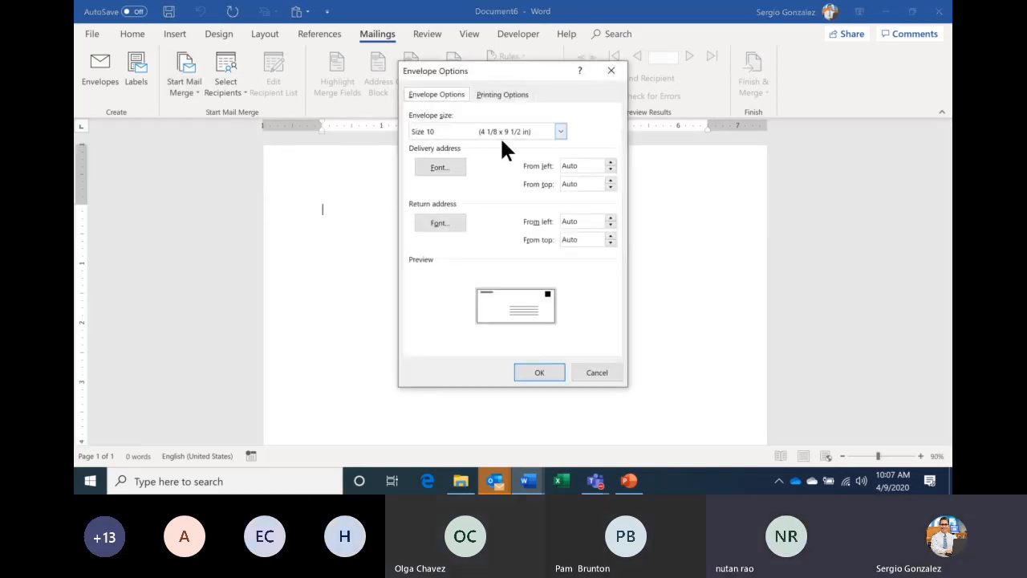
pyautogui.click(560, 131)
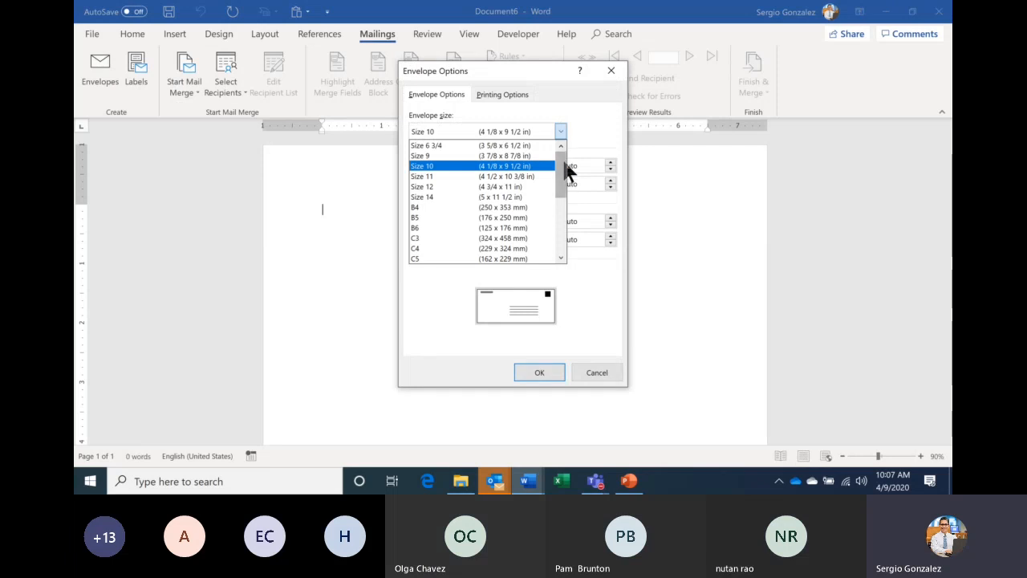
pyautogui.moveTo(567, 171)
pyautogui.mouseDown()
pyautogui.moveTo(573, 241)
pyautogui.moveTo(567, 179)
pyautogui.mouseUp()
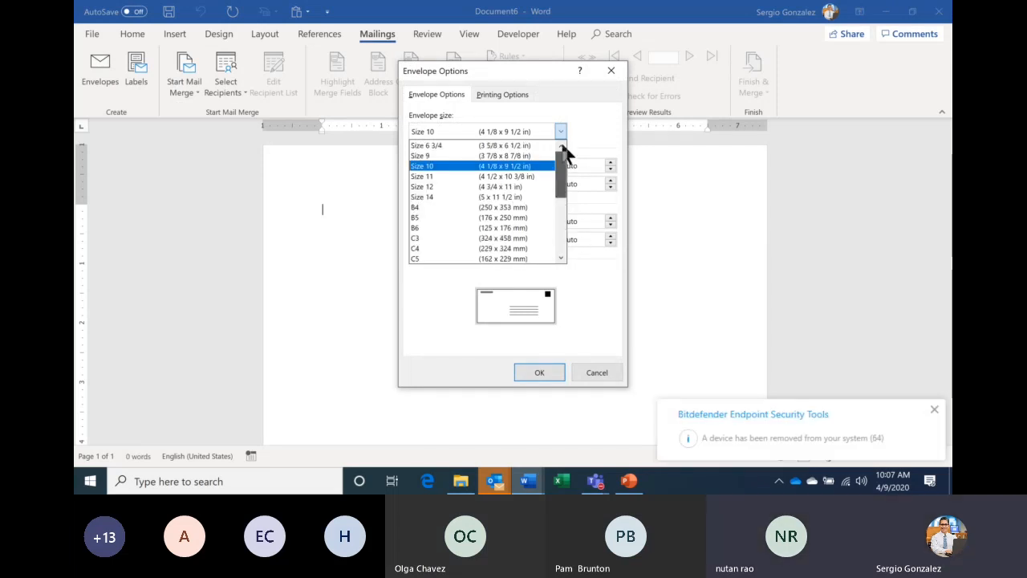
pyautogui.click(428, 166)
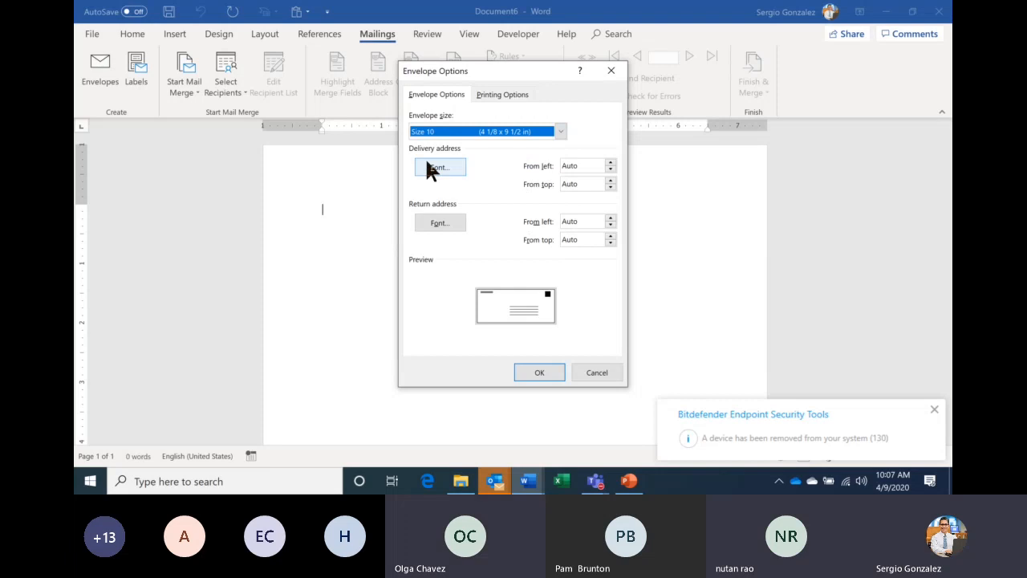
pyautogui.click(537, 374)
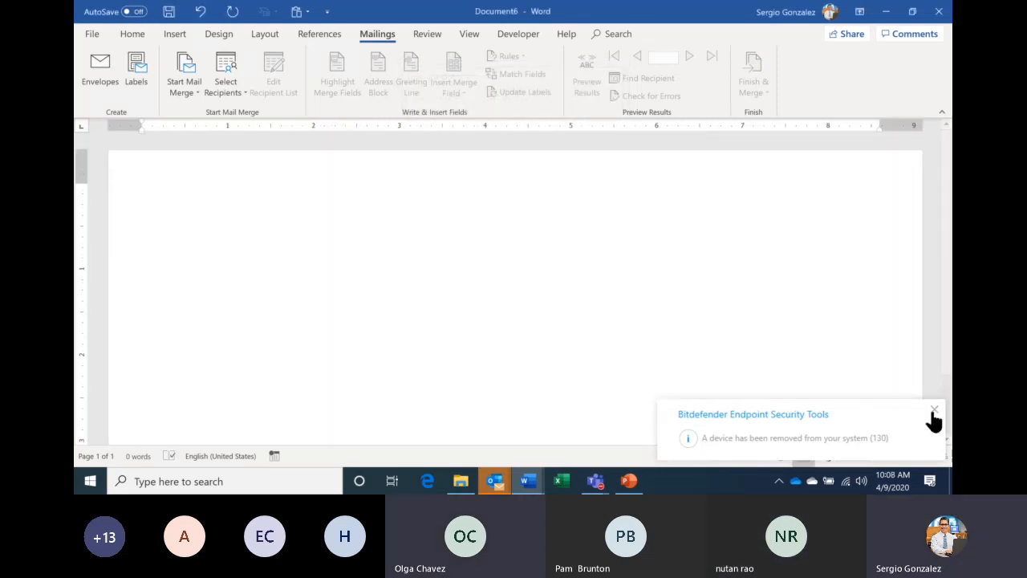
# - Dismiss the antivirus notice, zoom out to the whole envelope, and place the caret in its address area
pyautogui.click(935, 413)
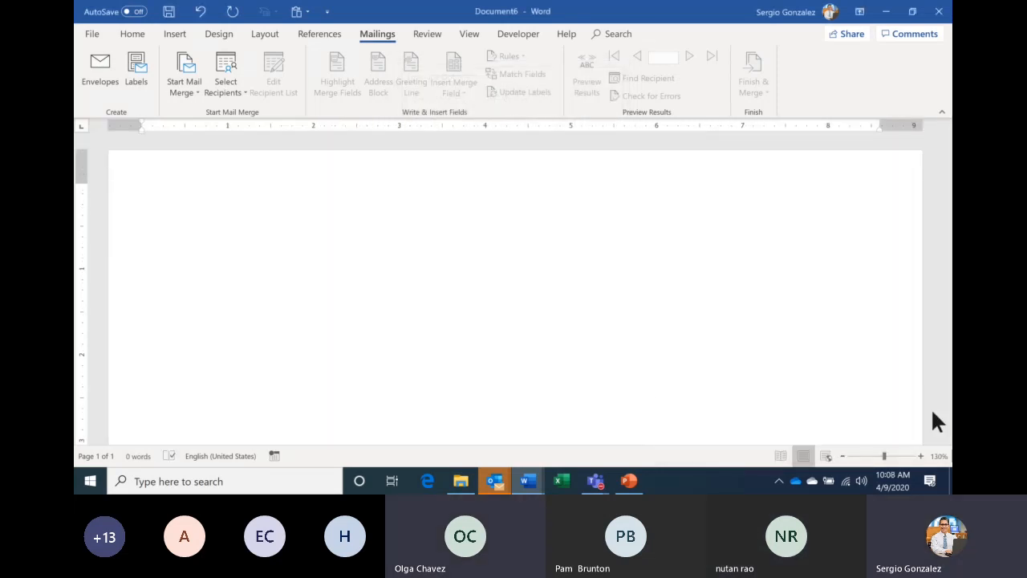
pyautogui.click(842, 456)
pyautogui.click(843, 456)
pyautogui.click(843, 456)
pyautogui.click(843, 456)
pyautogui.click(843, 456)
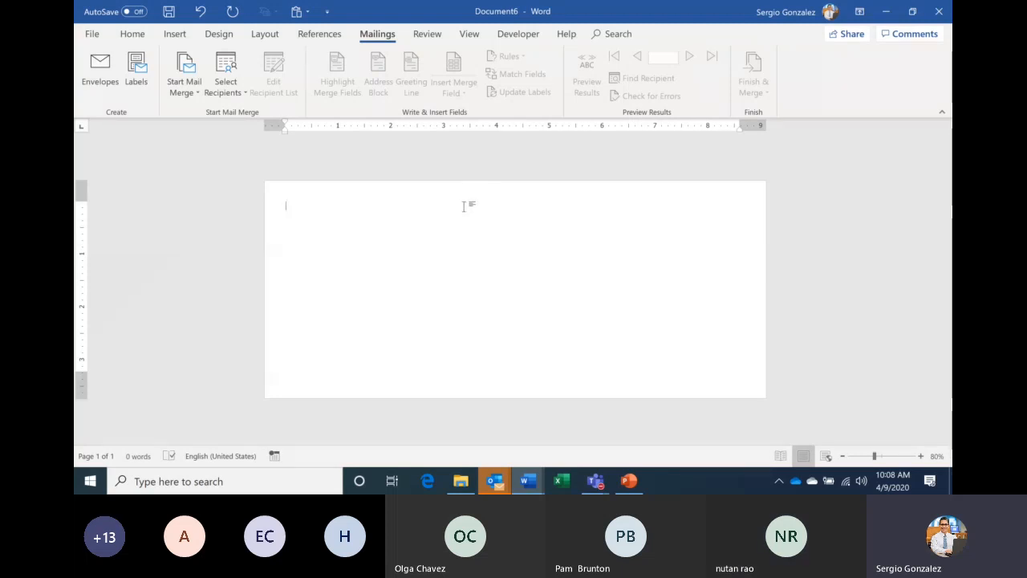
pyautogui.click(510, 345)
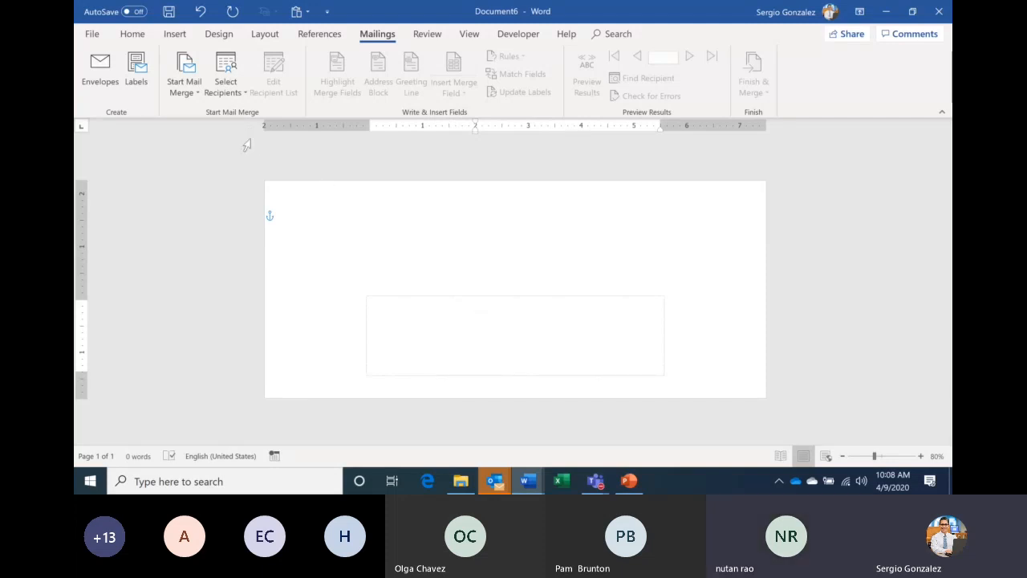
# - Use the Desktop's TEC Employee List - Student workbook as the recipient list, accepting its first sheet
pyautogui.click(226, 74)
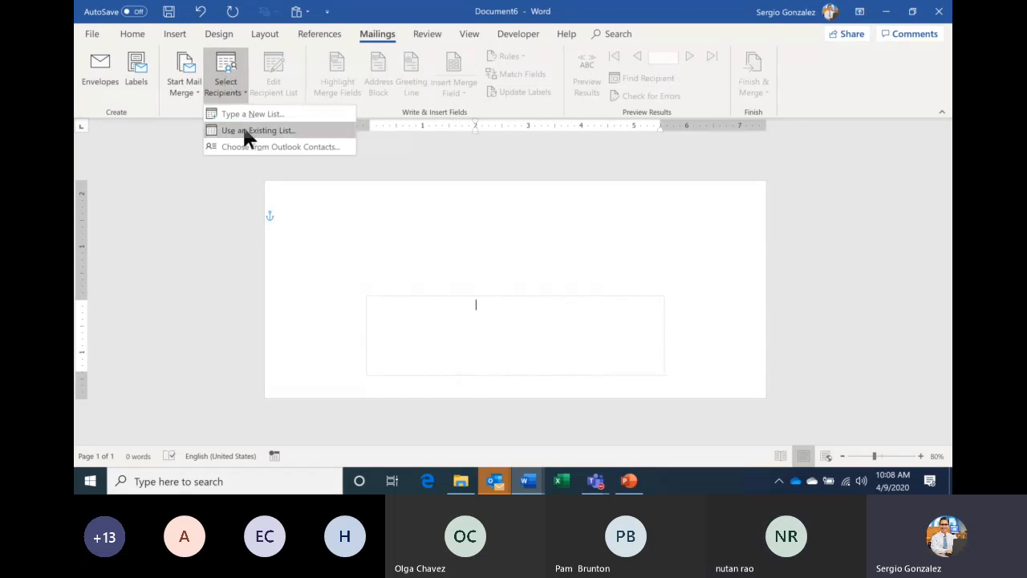
pyautogui.click(249, 132)
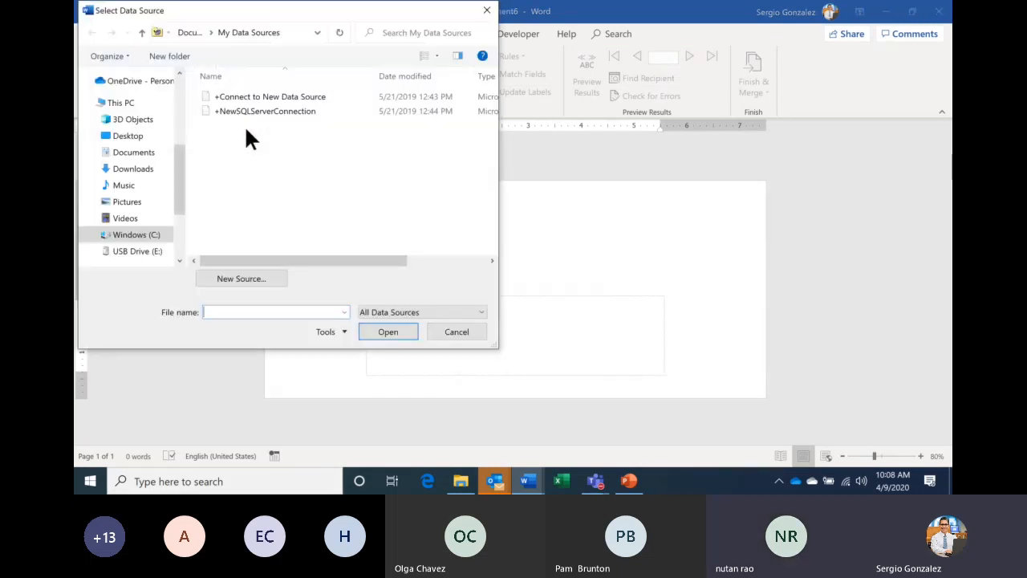
pyautogui.click(151, 139)
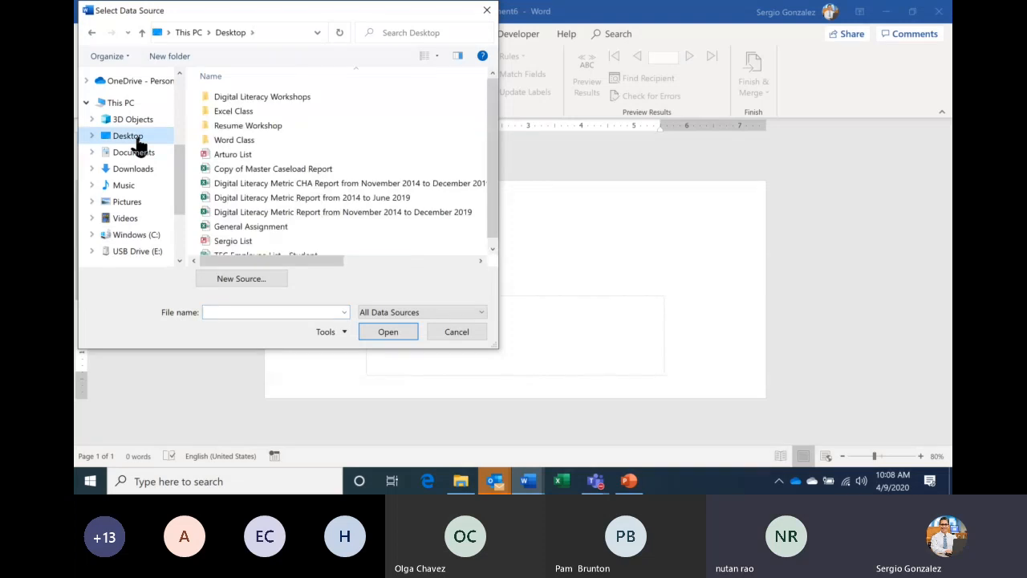
pyautogui.scroll(-2, 487, 181)
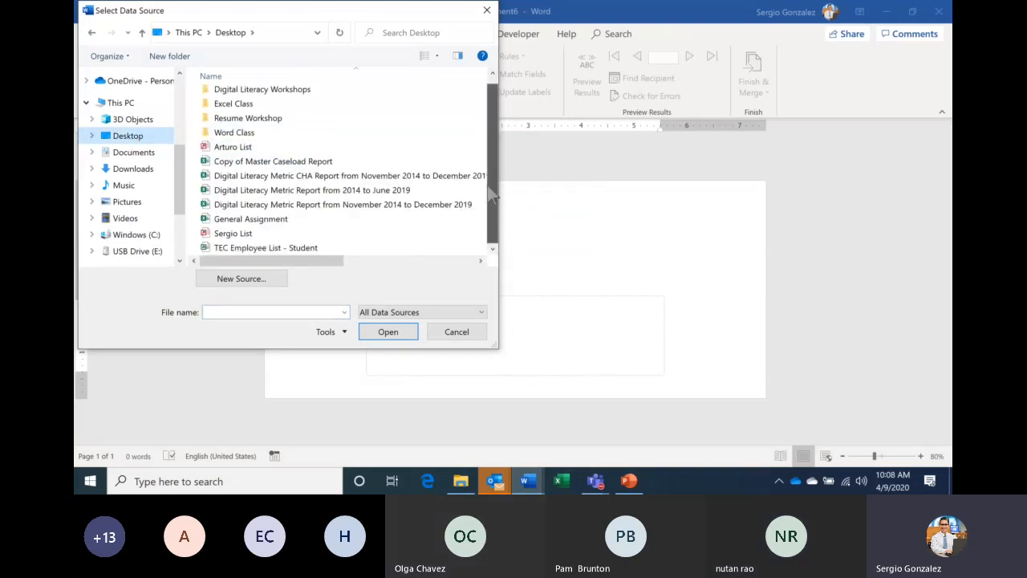
pyautogui.click(291, 249)
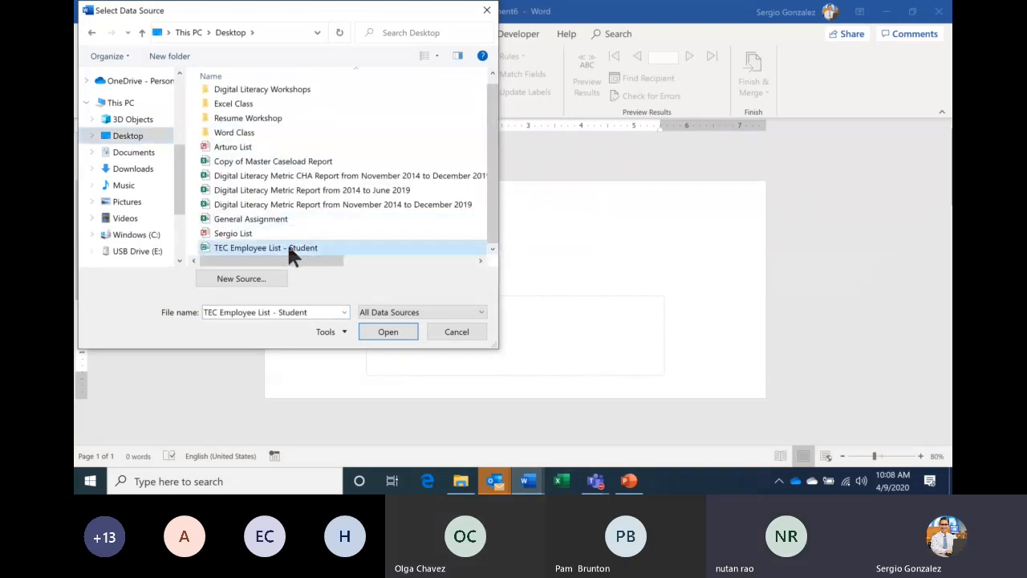
pyautogui.click(388, 332)
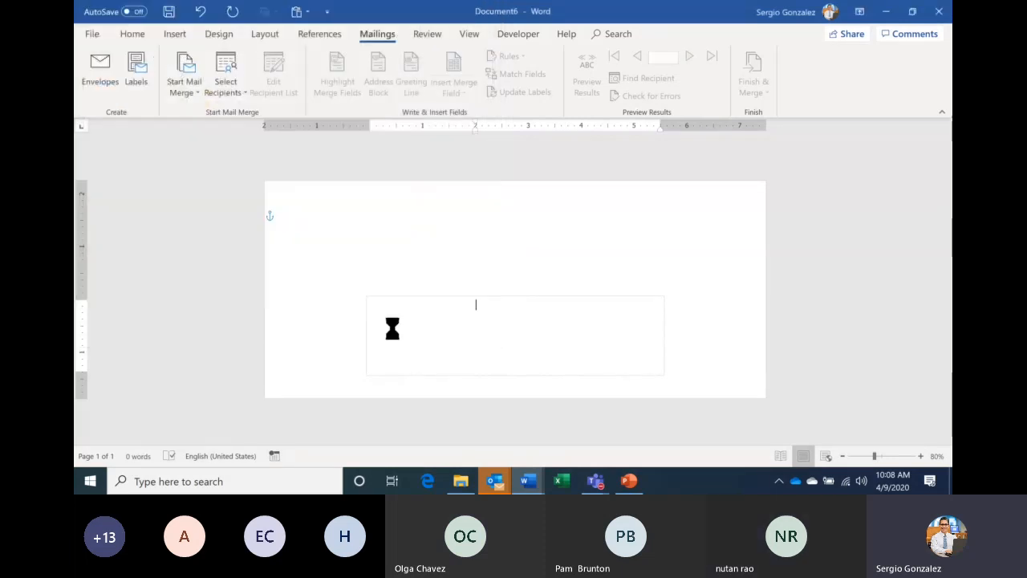
pyautogui.click(594, 291)
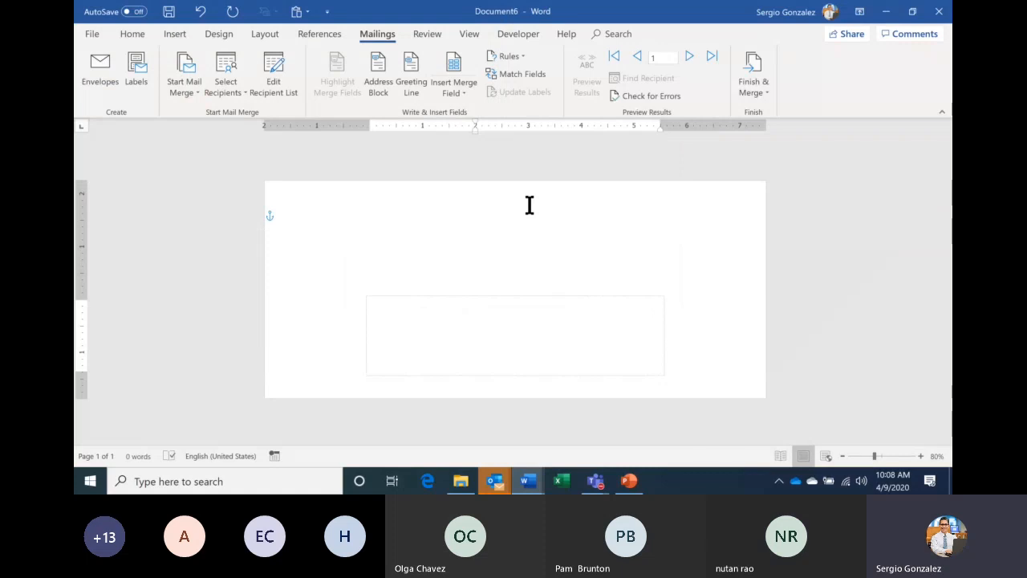
# - Build the address from Last_Name, First_Name, Address, City, State and Zip_Code merge fields on three lines
pyautogui.click(453, 86)
pyautogui.click(472, 125)
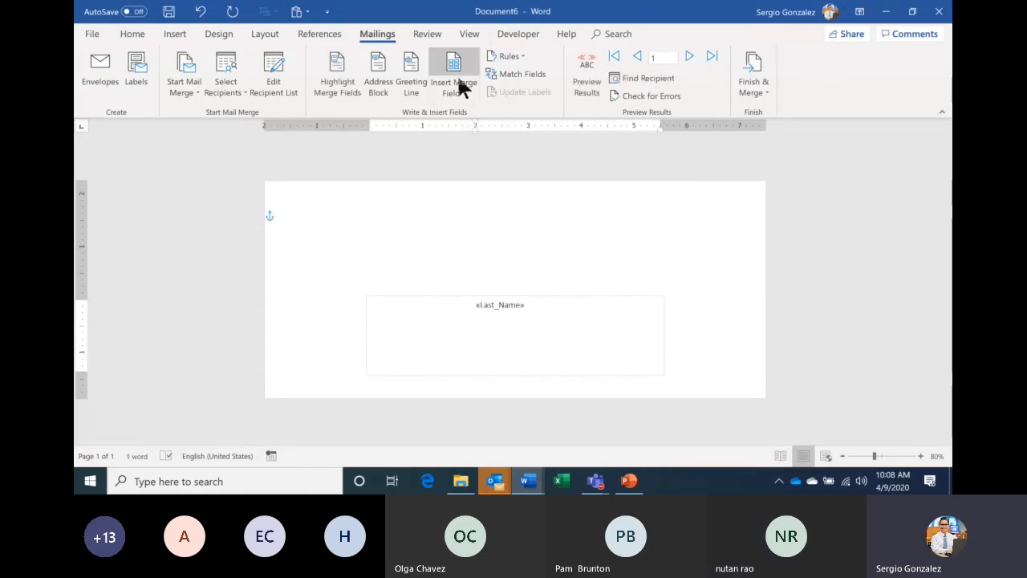
pyautogui.click(454, 90)
pyautogui.click(467, 114)
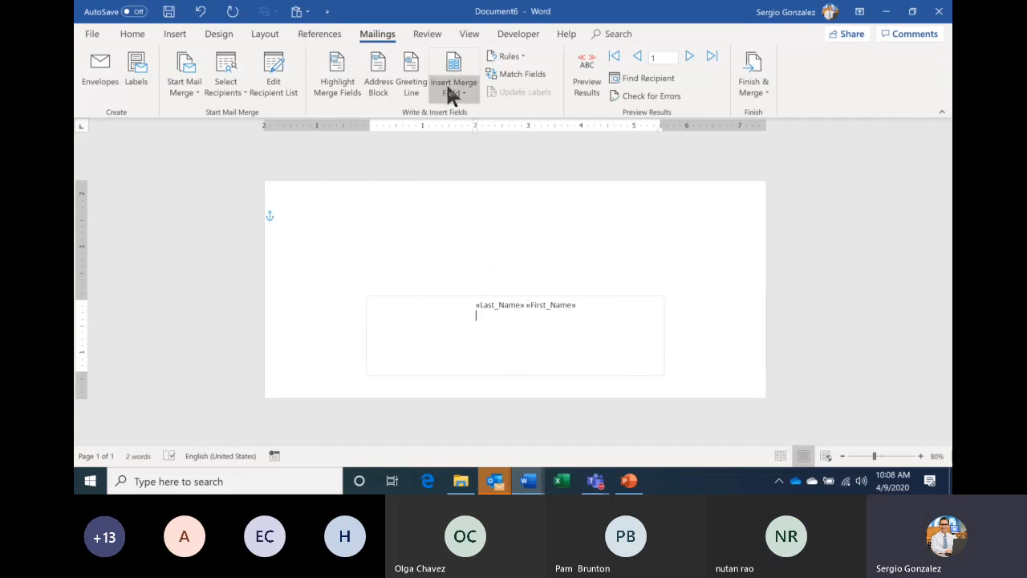
pyautogui.click(449, 91)
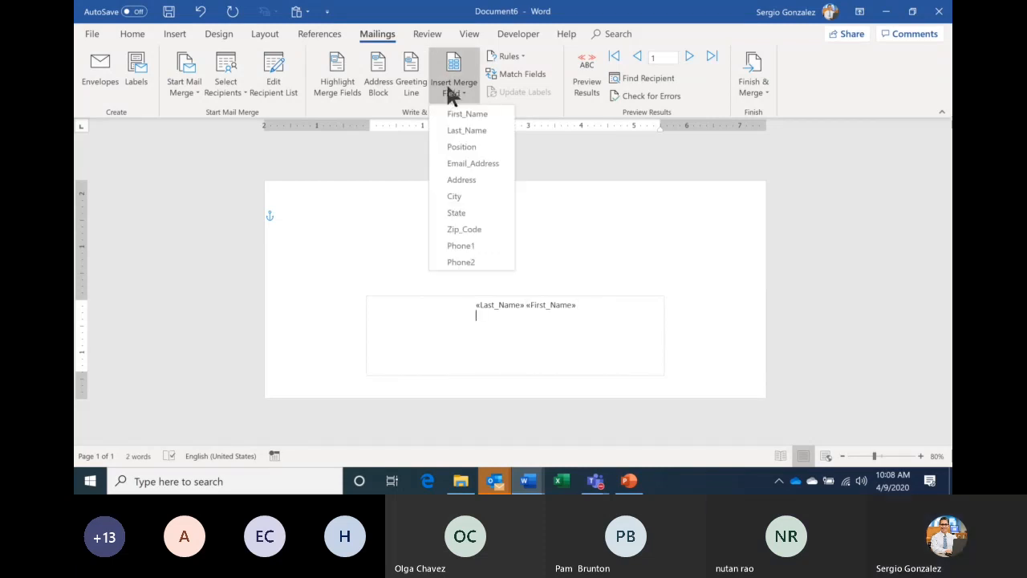
pyautogui.click(472, 180)
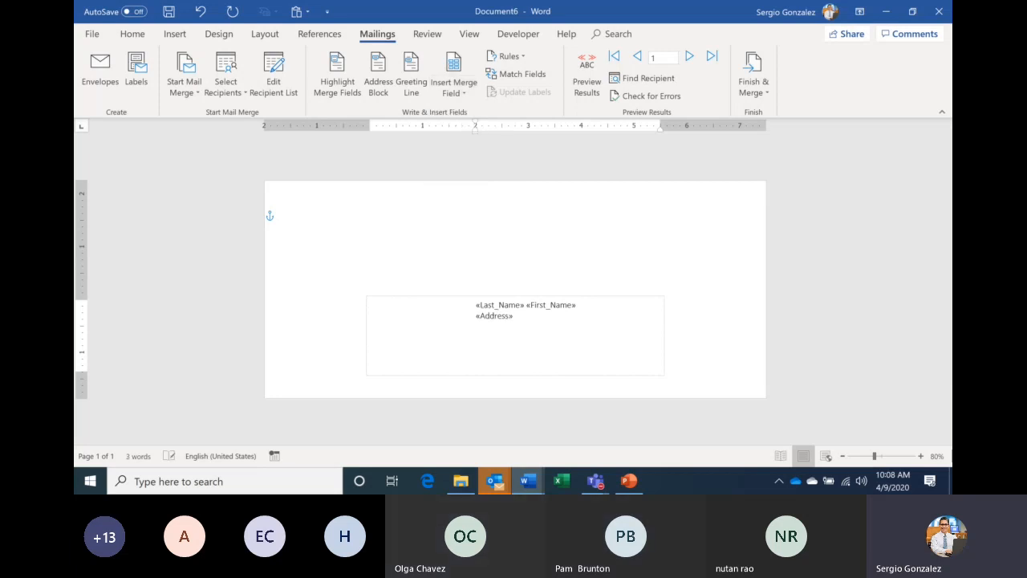
pyautogui.press('Return')
pyautogui.click(453, 85)
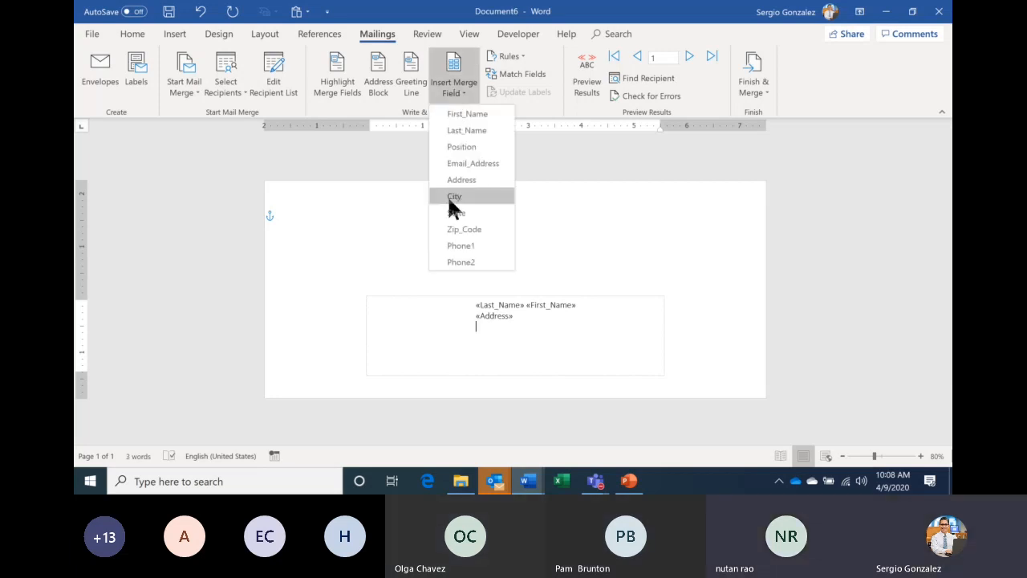
pyautogui.click(447, 195)
pyautogui.click(455, 92)
pyautogui.click(461, 211)
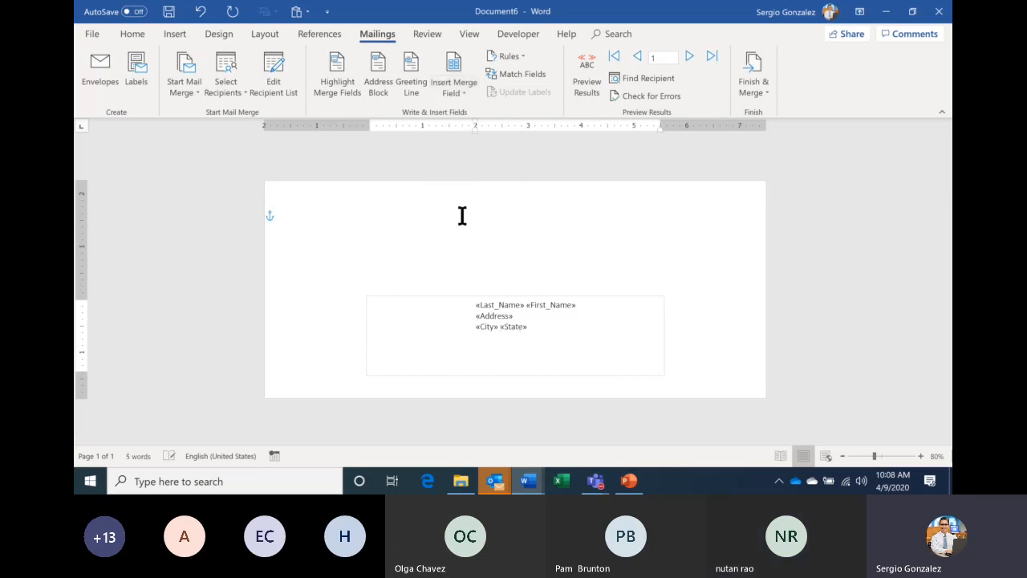
pyautogui.click(453, 91)
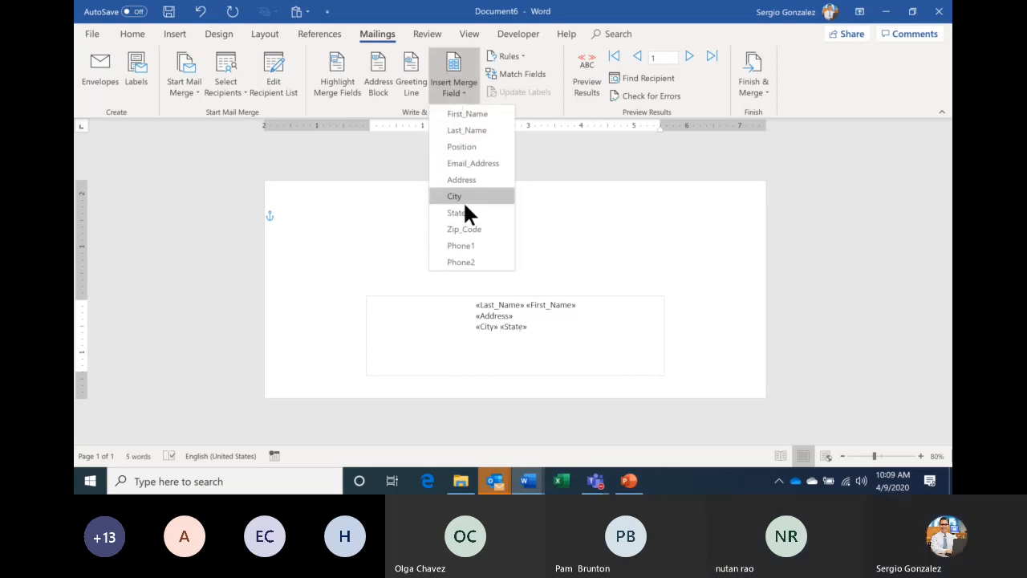
pyautogui.click(471, 227)
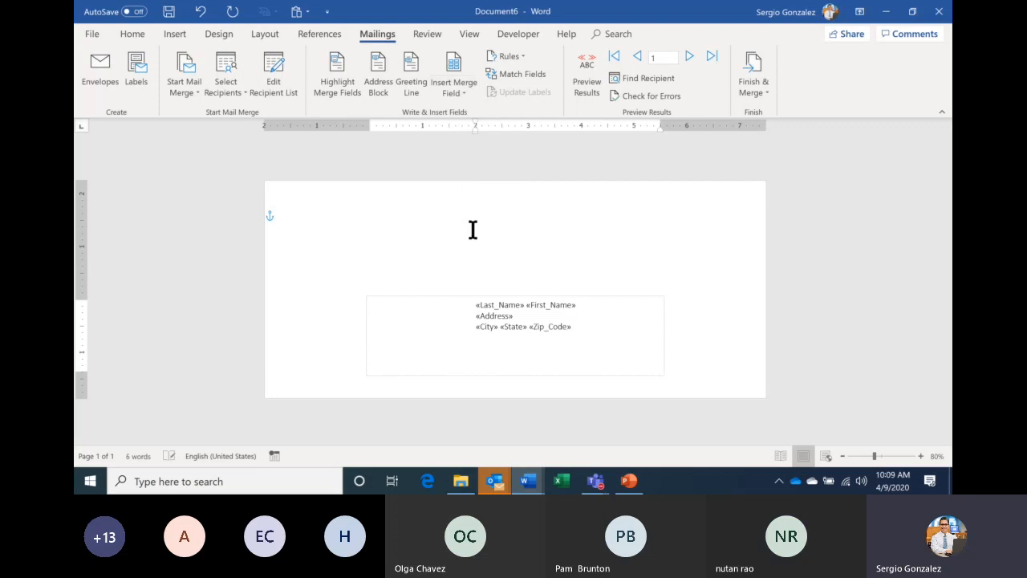
# - Type the sender's name and placeholder Xxxxxx return-address lines at the envelope's top-left
pyautogui.click(356, 211)
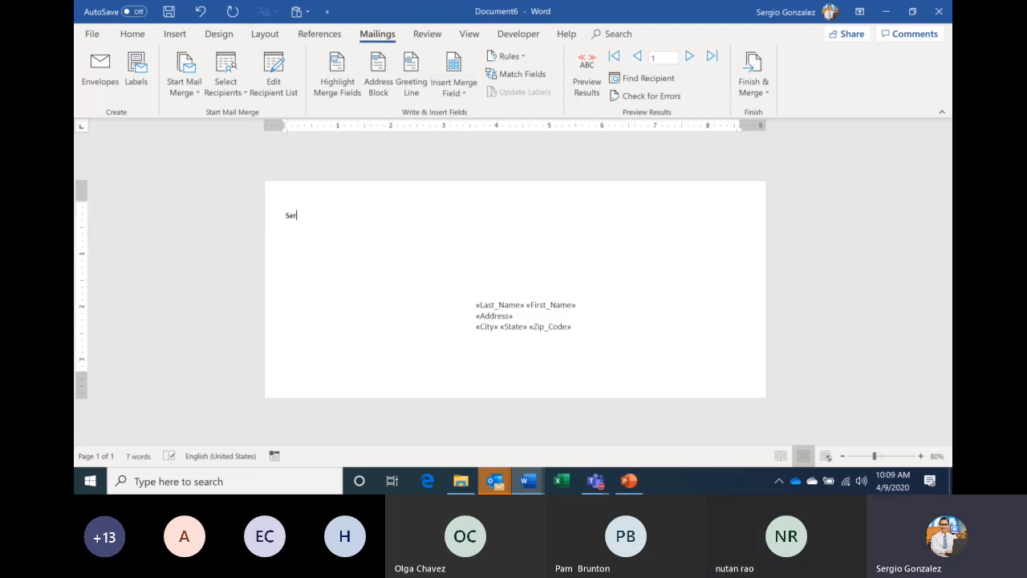
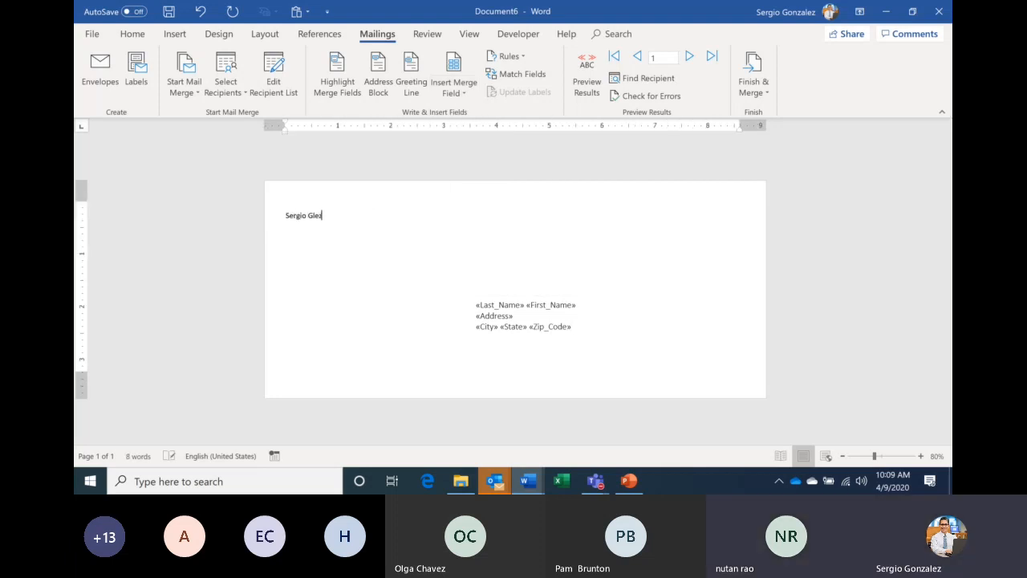
pyautogui.write('Xxxxxx')
pyautogui.press('Return')
pyautogui.write('Xxxxxx')
pyautogui.press('Return')
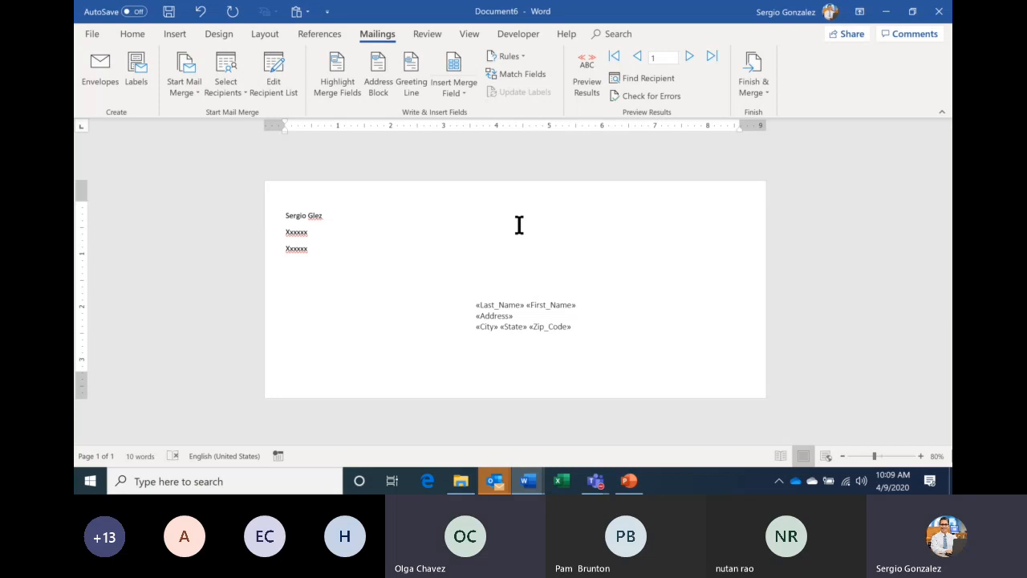
# - Merge all records into a new Envelopes10 document and page through the addressed envelopes
pyautogui.click(758, 92)
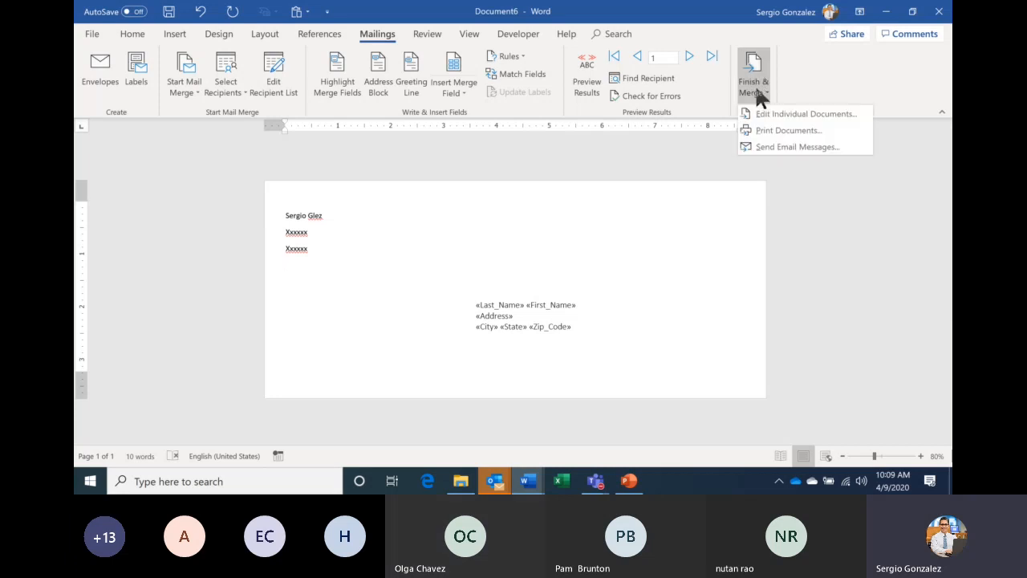
pyautogui.click(799, 114)
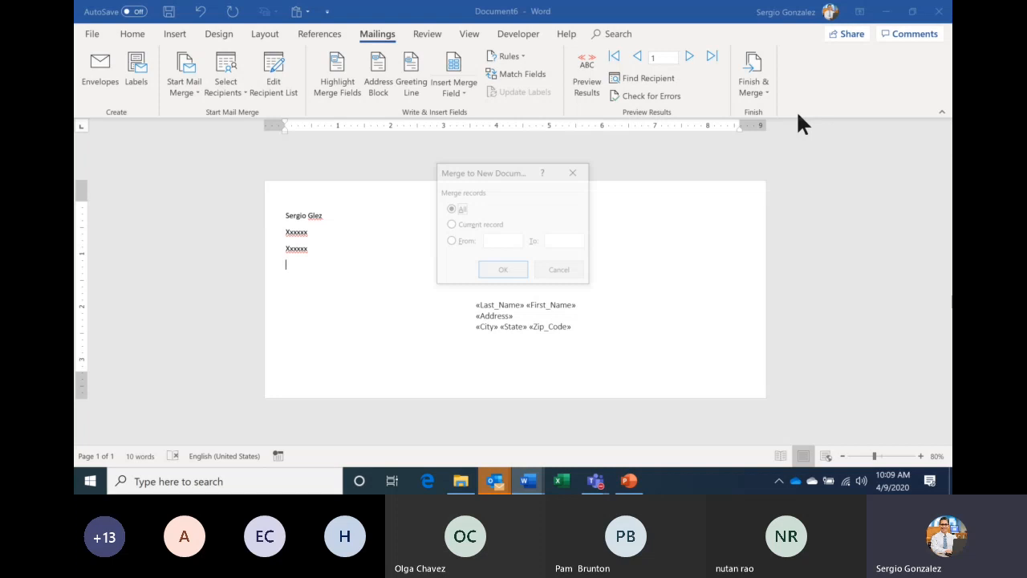
pyautogui.click(497, 272)
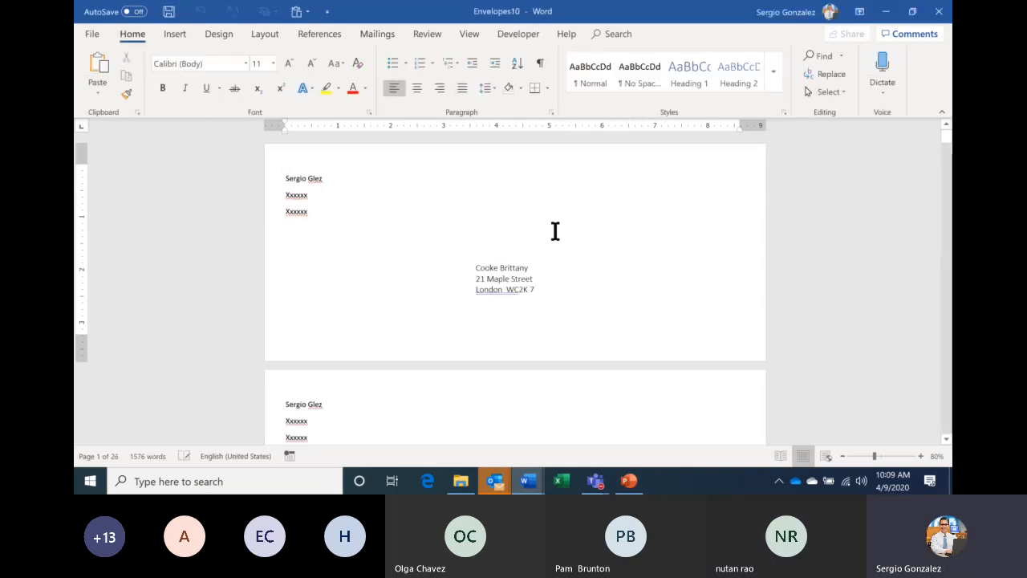
pyautogui.click(947, 440)
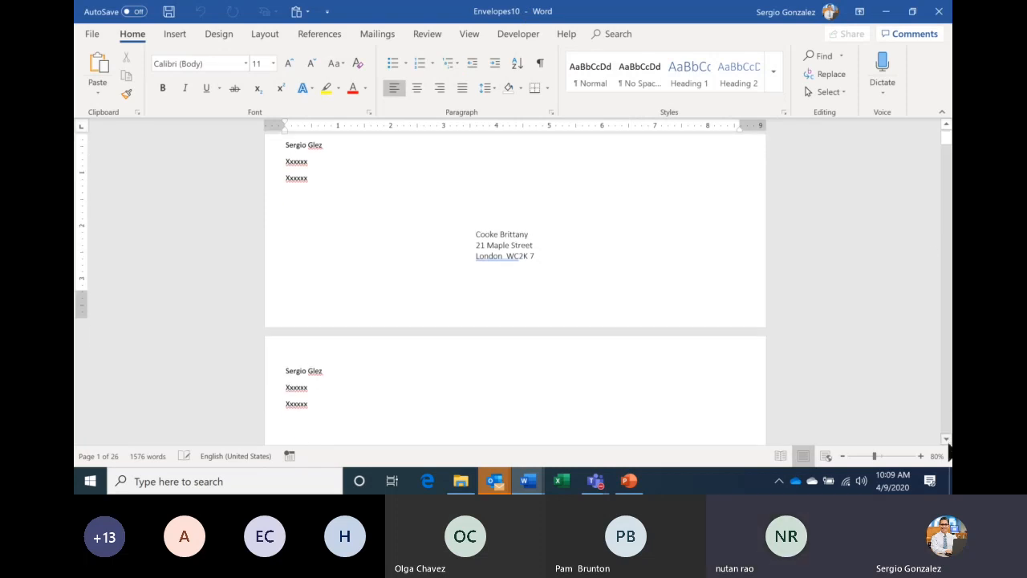
pyautogui.click(948, 440)
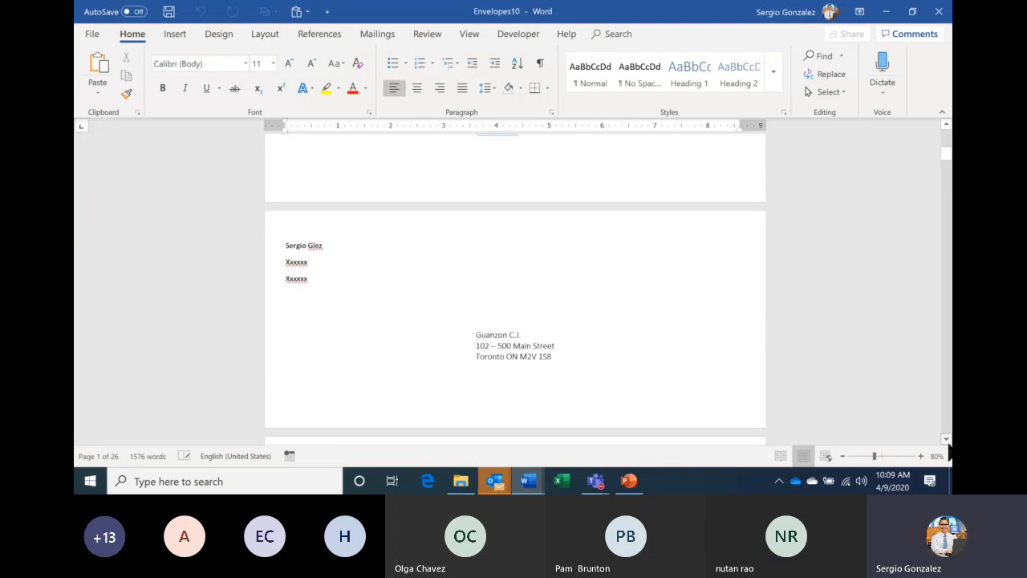
pyautogui.click(947, 440)
pyautogui.click(948, 439)
pyautogui.click(948, 441)
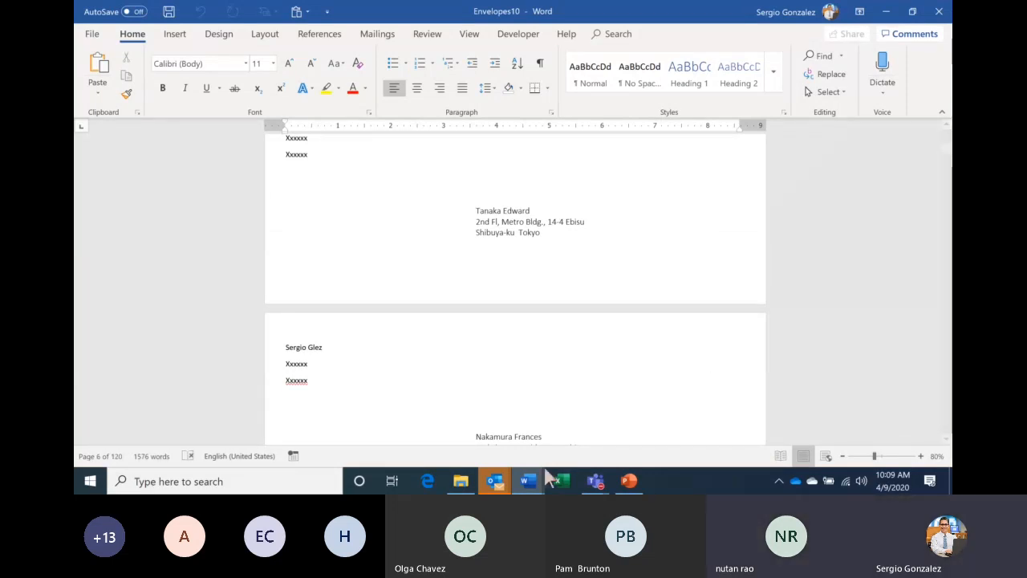
pyautogui.moveTo(542, 480)
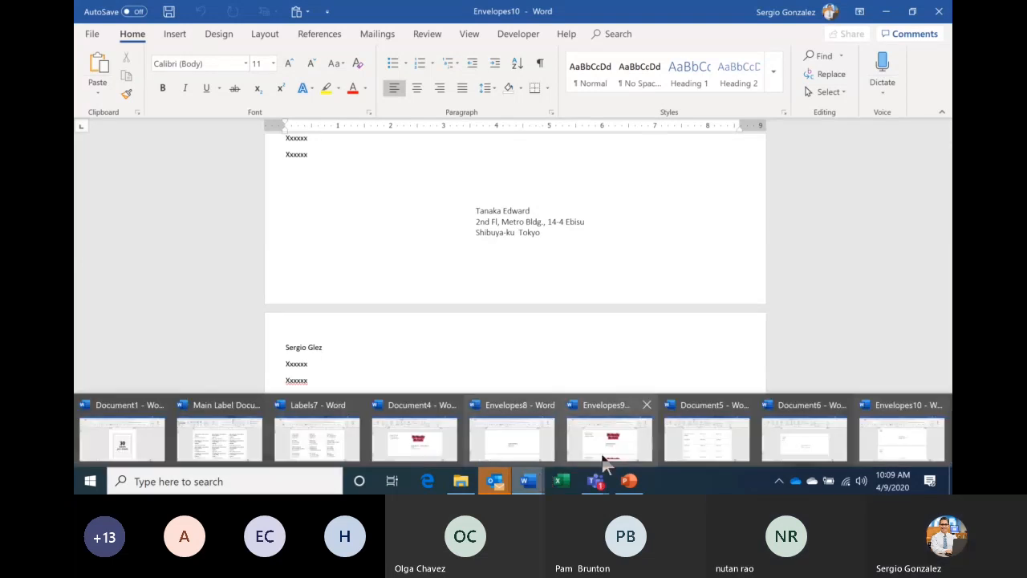
pyautogui.moveTo(595, 480)
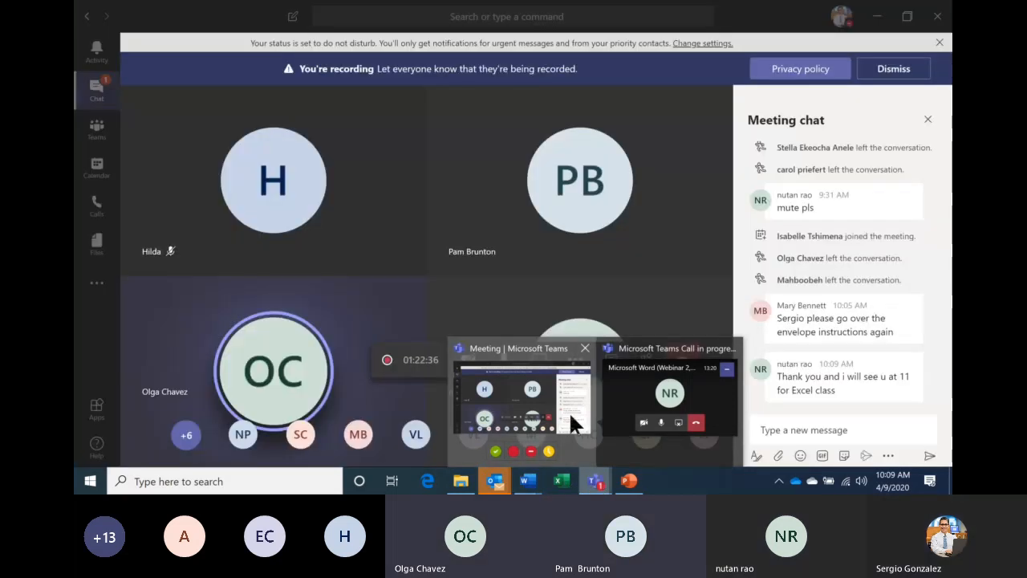
# - Bring the Teams meeting to the front and show its participant list
pyautogui.click(569, 411)
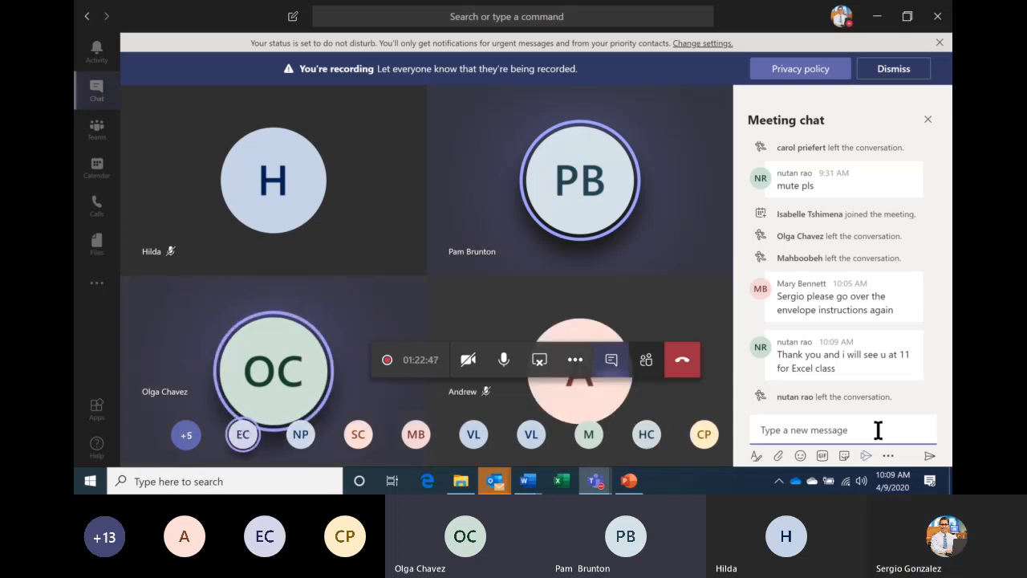
pyautogui.click(647, 363)
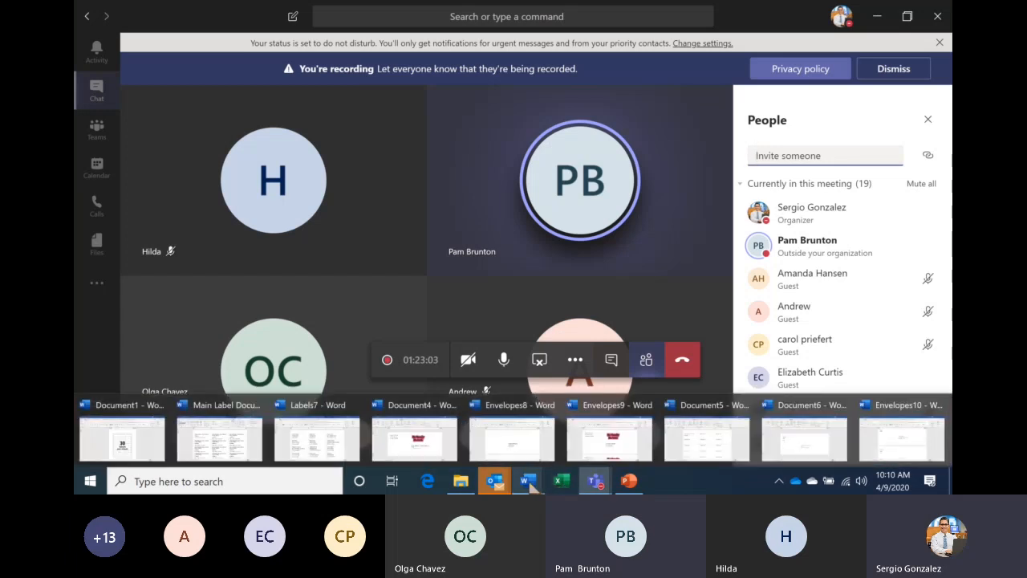
pyautogui.click(529, 482)
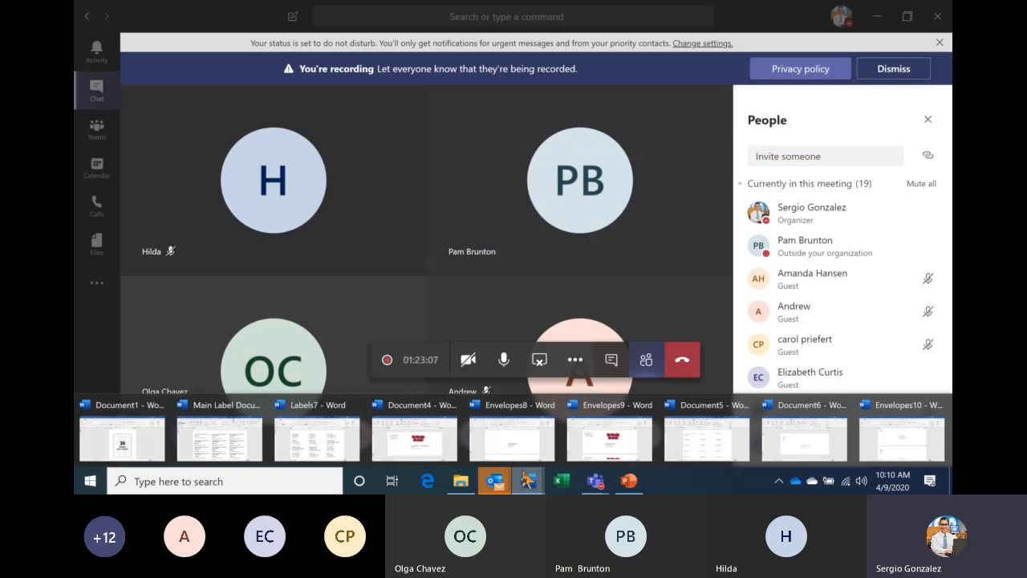
# - In Main Label Document, delete the first label's name and address fields and update all labels
pyautogui.click(202, 421)
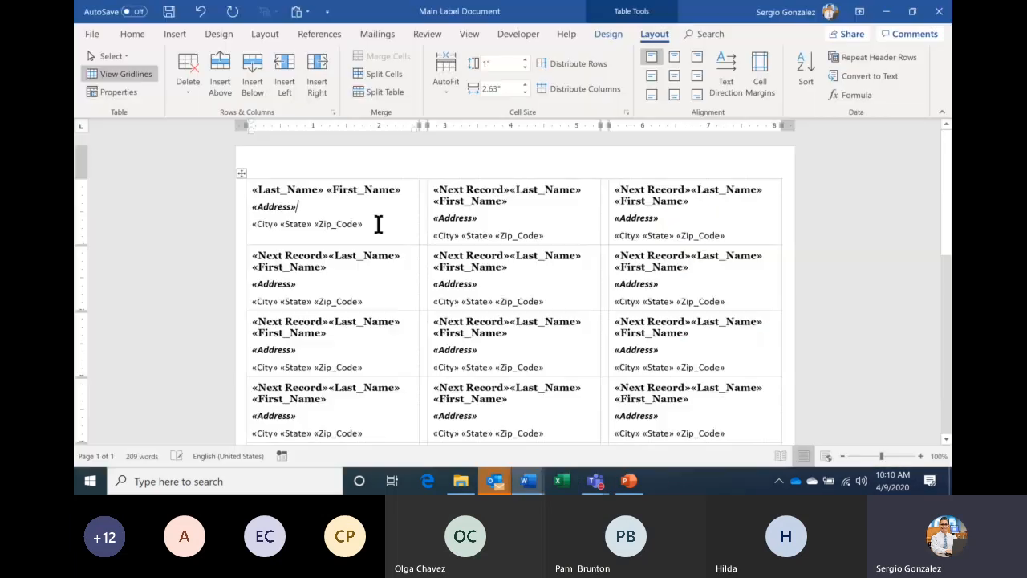
pyautogui.moveTo(378, 224); pyautogui.dragTo(262, 188)
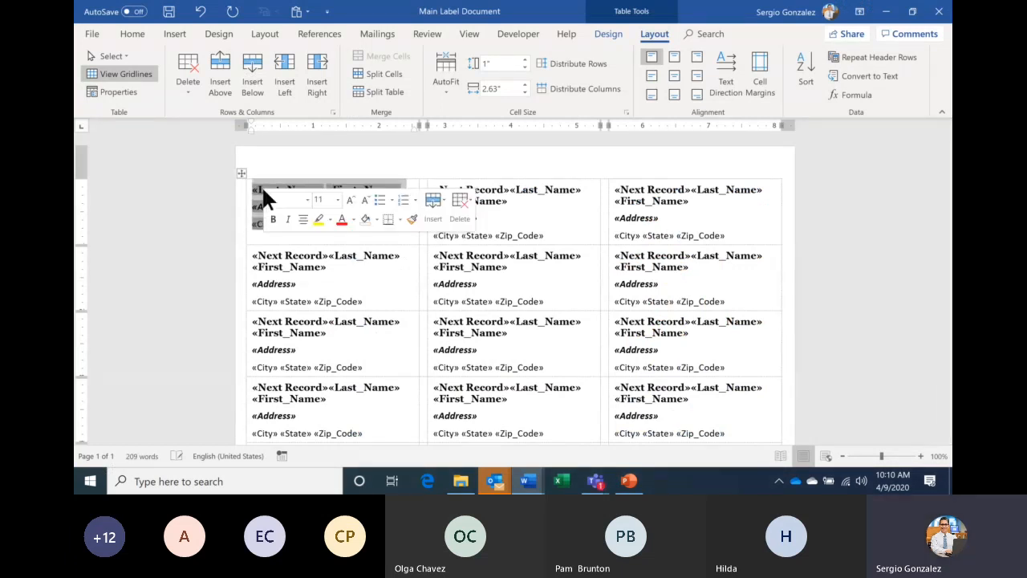
pyautogui.press('Delete')
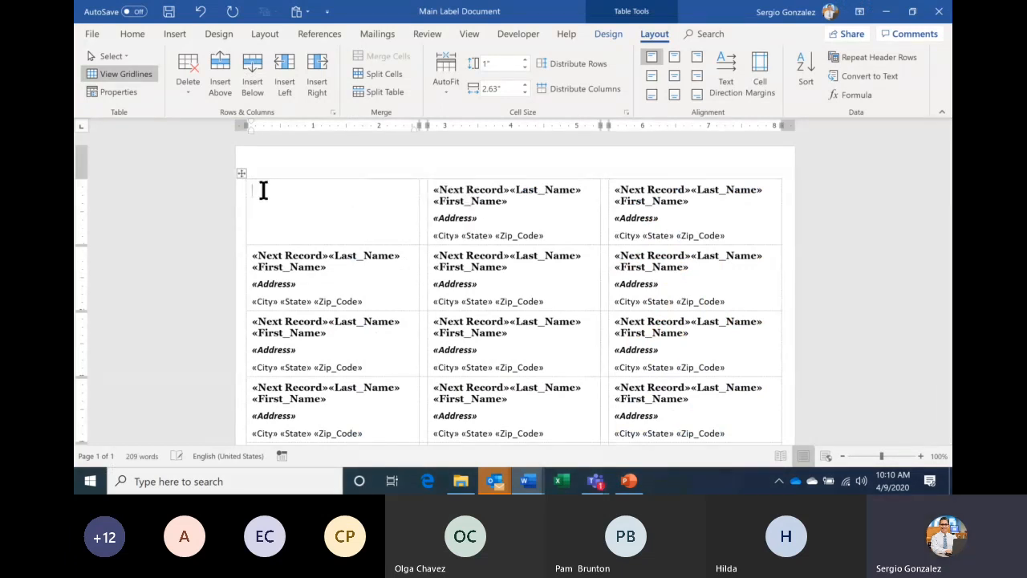
pyautogui.click(374, 35)
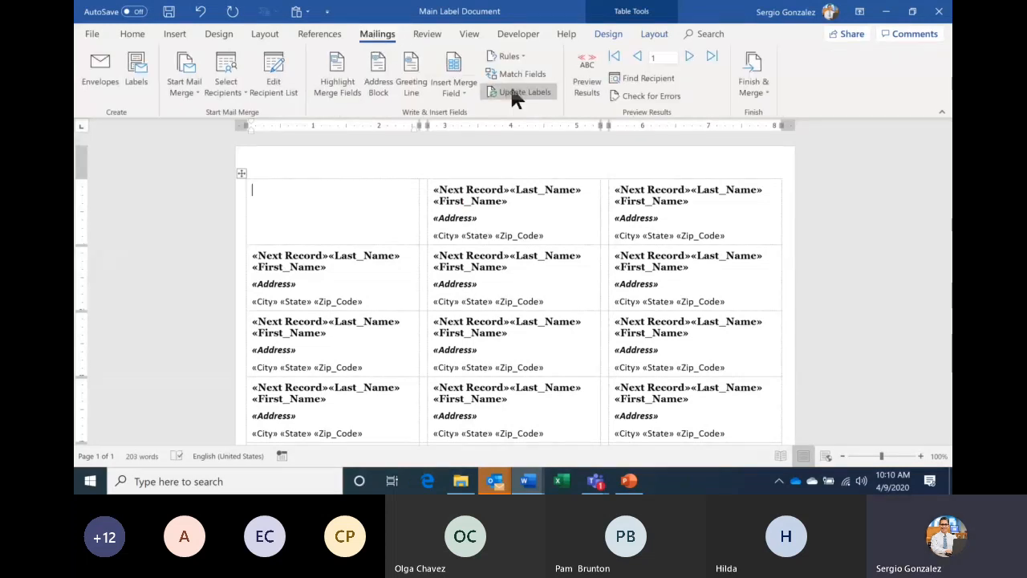
pyautogui.click(514, 93)
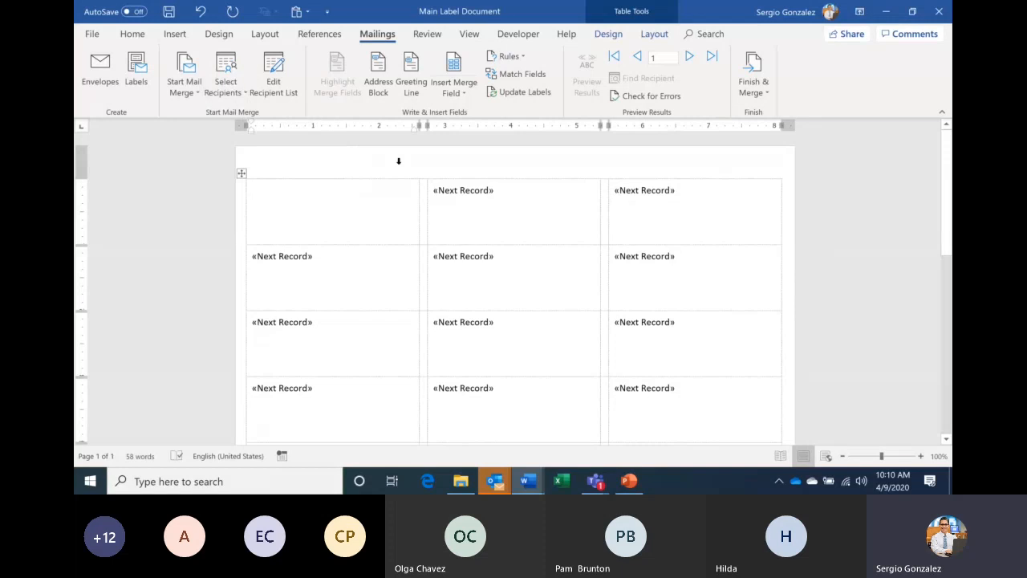
pyautogui.click(459, 94)
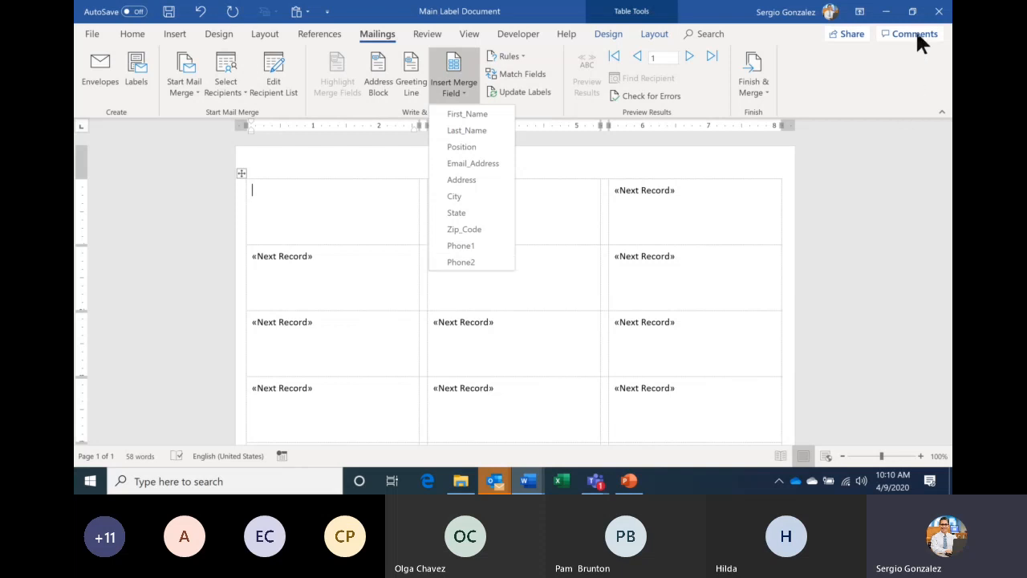
# - Close the label document without saving, then close all Word windows from the taskbar
pyautogui.click(940, 12)
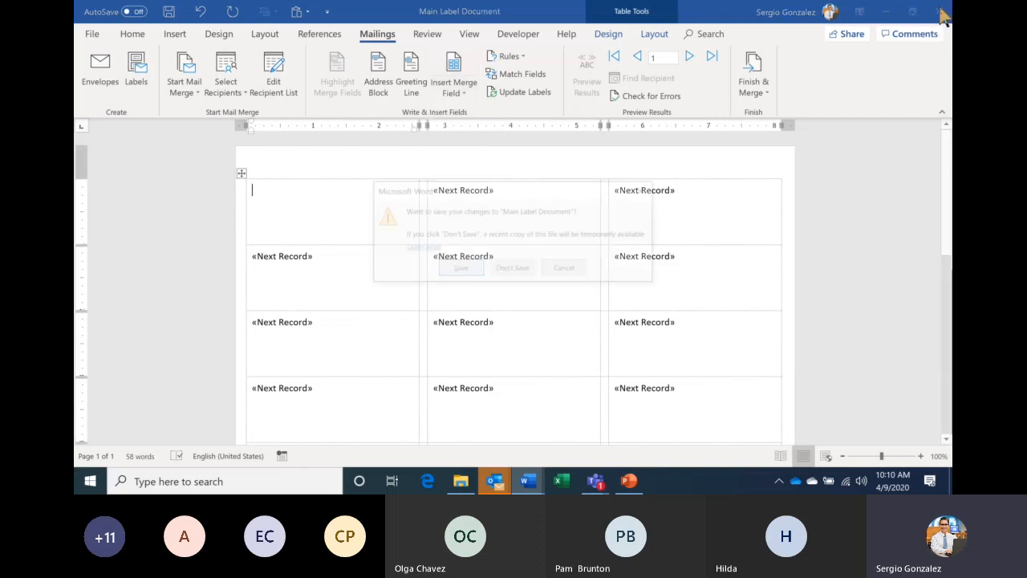
pyautogui.click(516, 270)
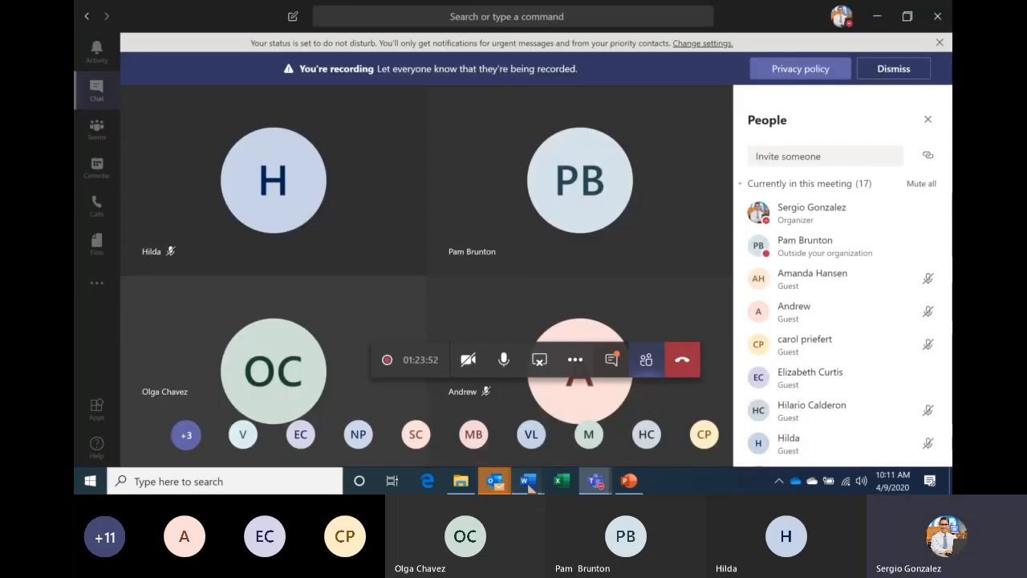
pyautogui.moveTo(528, 483)
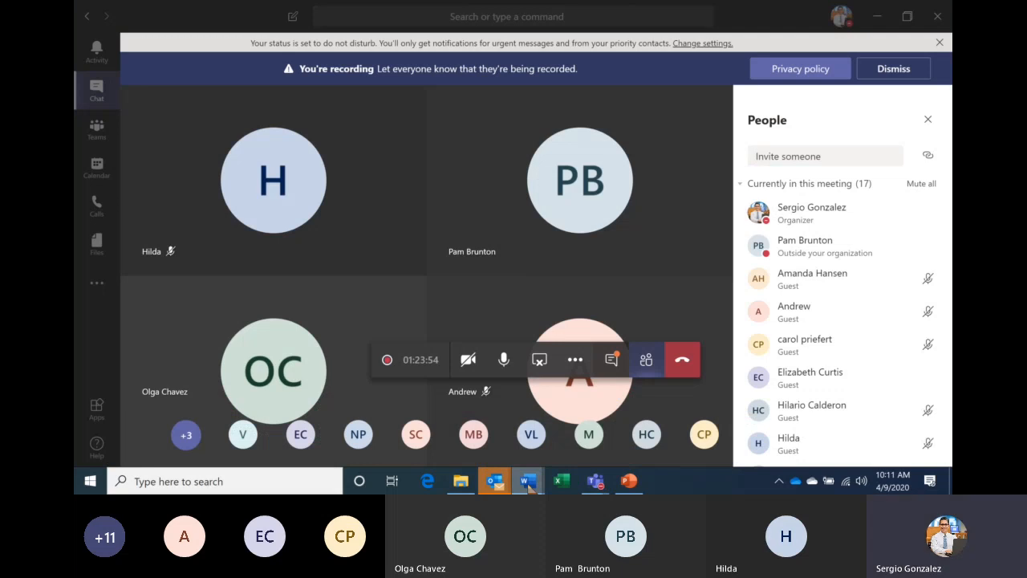
pyautogui.rightClick(528, 481)
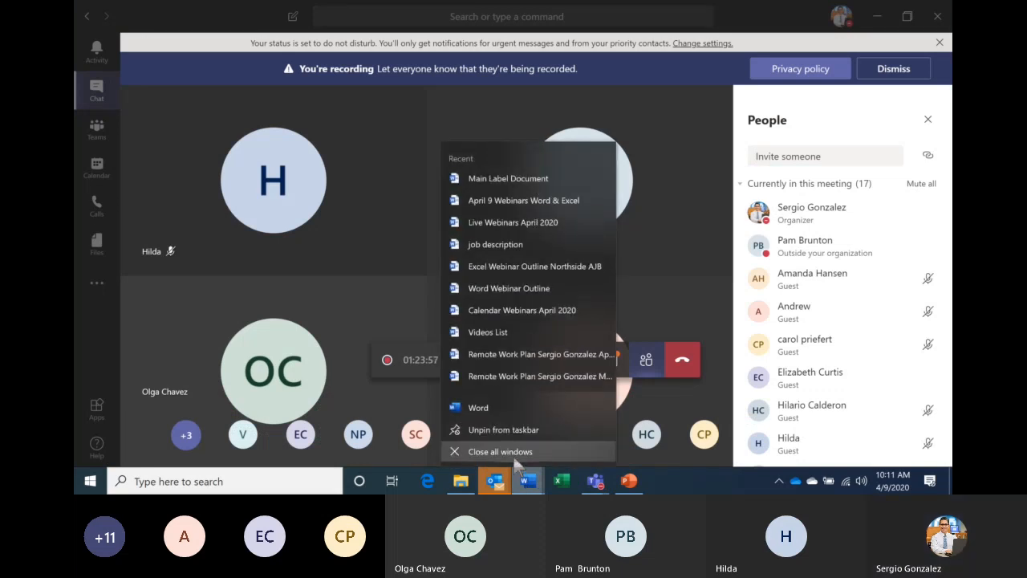
pyautogui.click(516, 459)
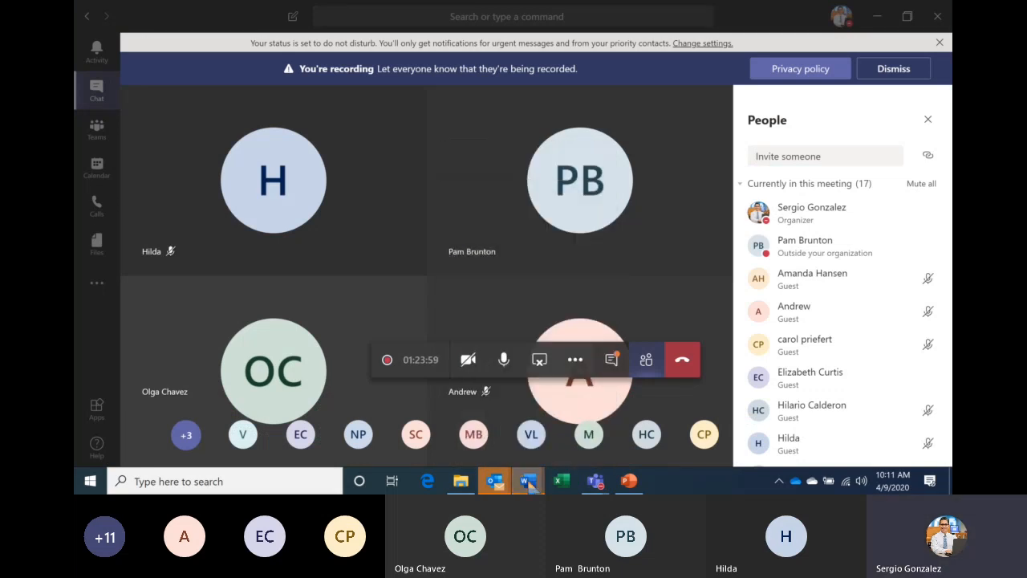
# - Answer Don't Save for each remaining open Word document
pyautogui.moveTo(529, 482)
pyautogui.click(874, 419)
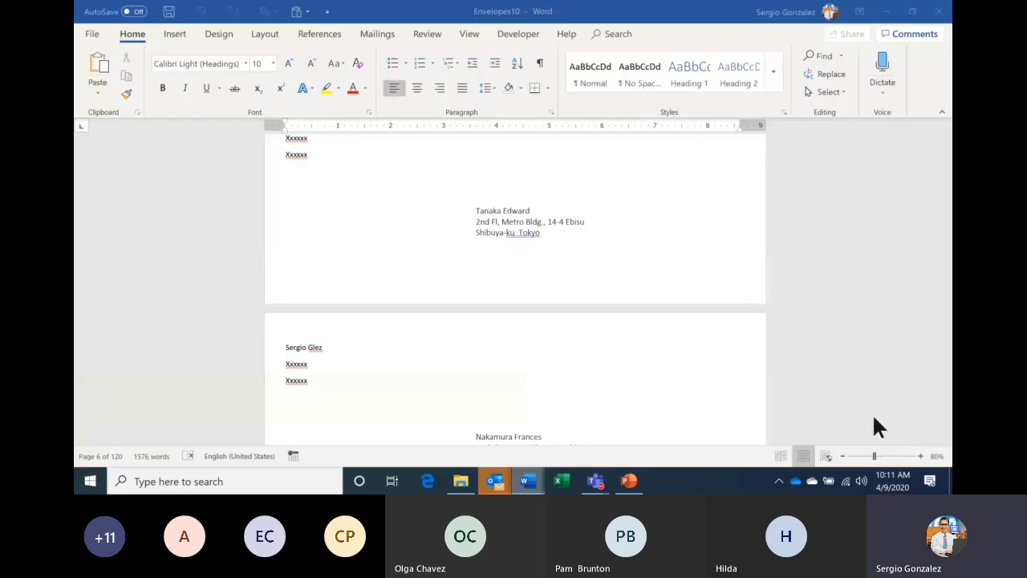
pyautogui.click(639, 334)
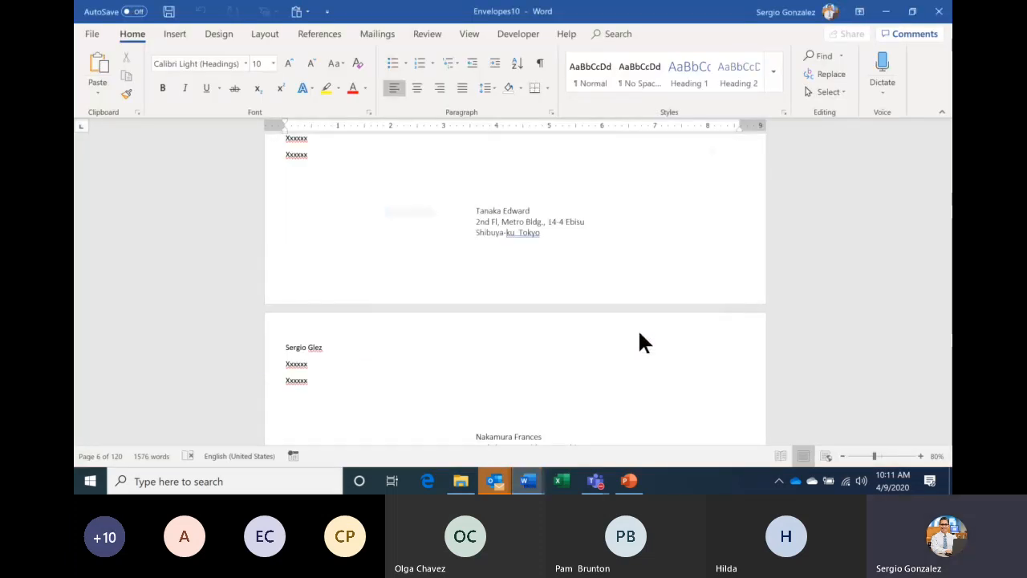
pyautogui.click(640, 333)
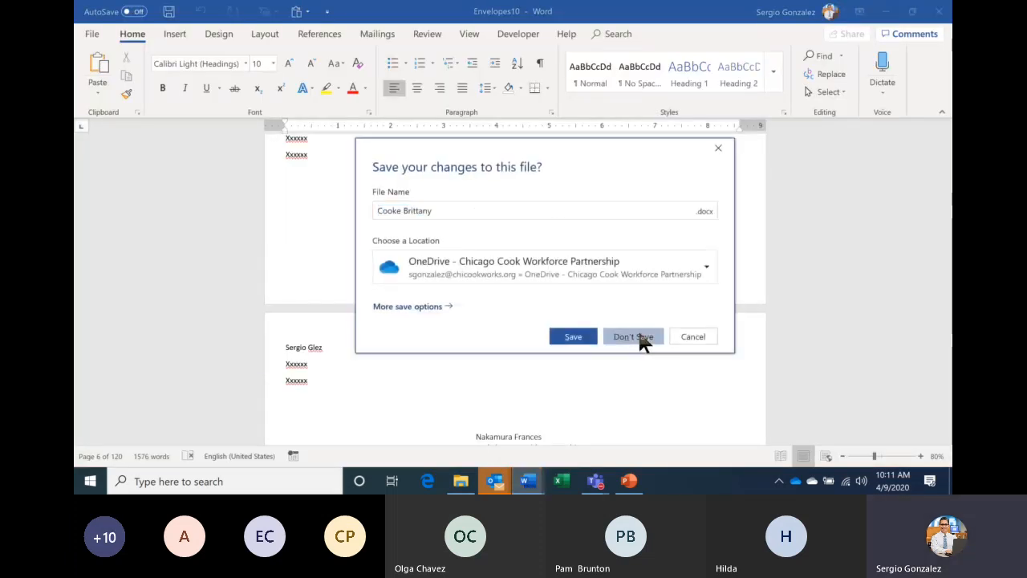
pyautogui.click(634, 335)
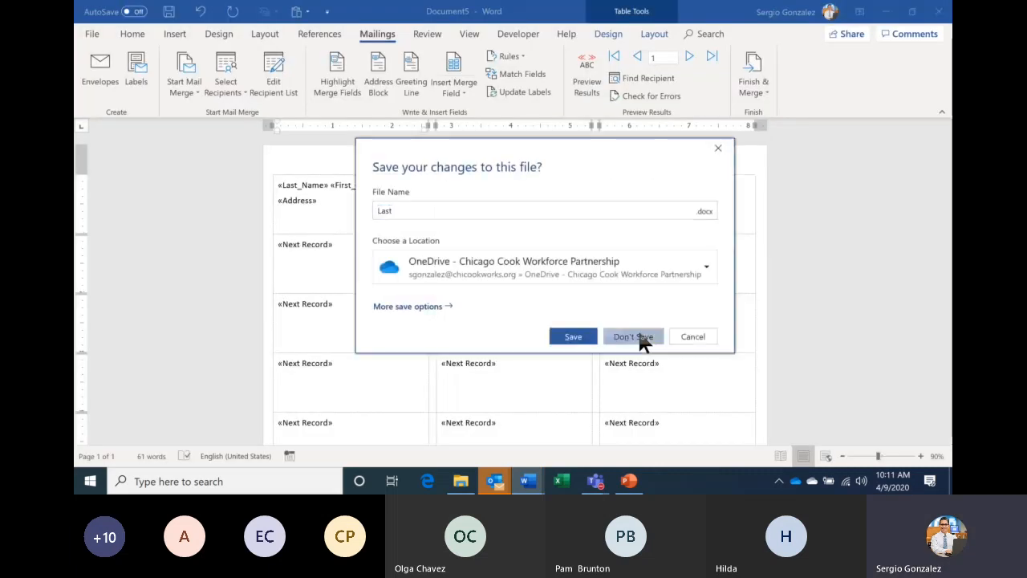
pyautogui.click(640, 333)
# - Close Document6 and Envelopes10 without saving, and minimize Teams to reach the desktop
pyautogui.moveTo(530, 480)
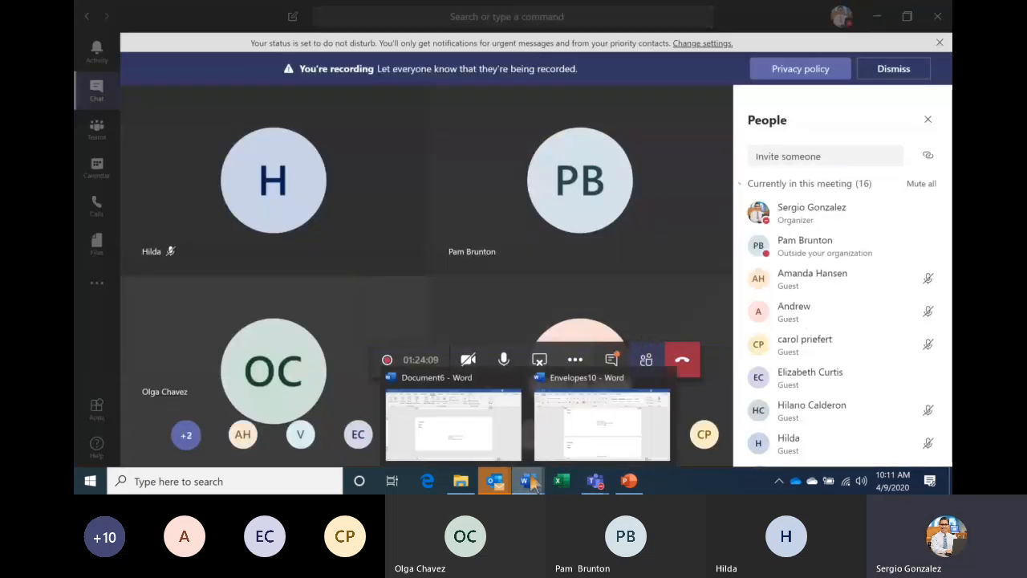
pyautogui.moveTo(664, 382)
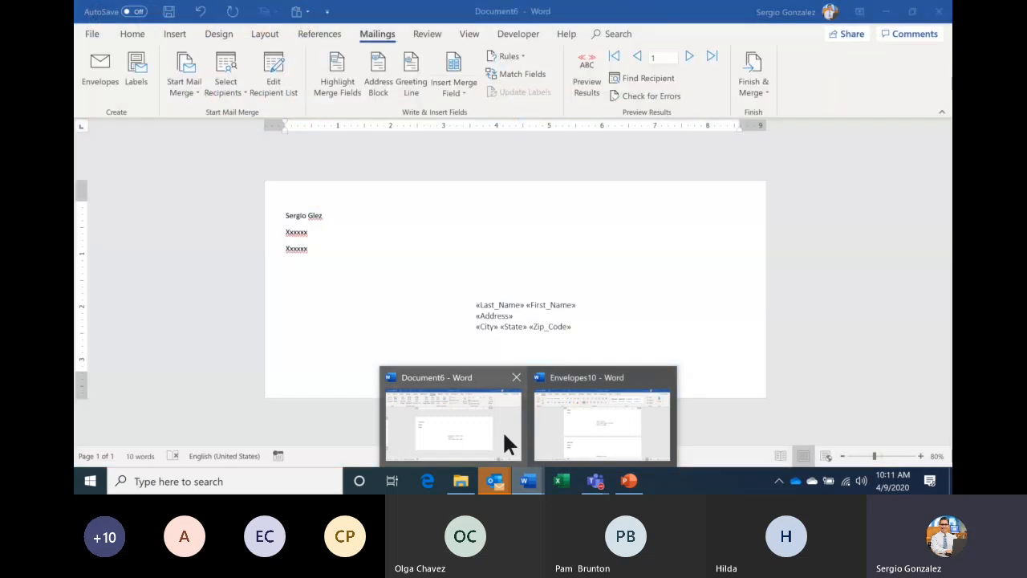
pyautogui.click(503, 430)
pyautogui.click(619, 333)
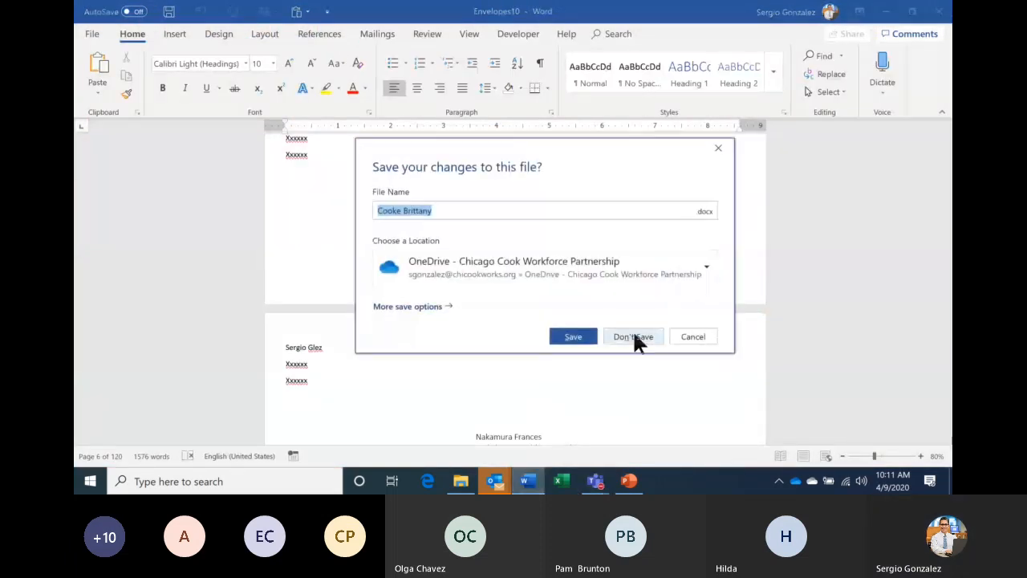
pyautogui.click(634, 337)
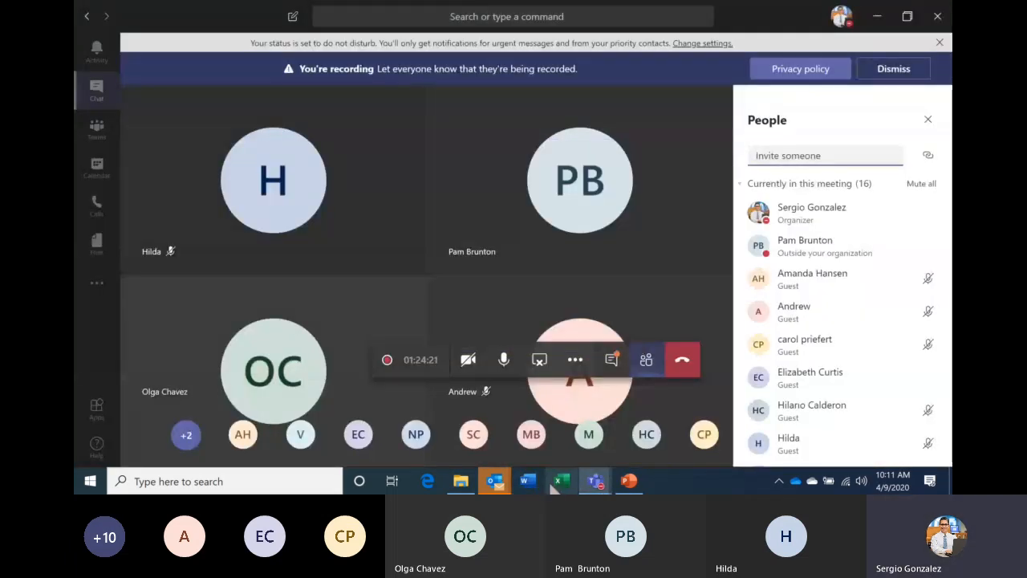
pyautogui.click(951, 482)
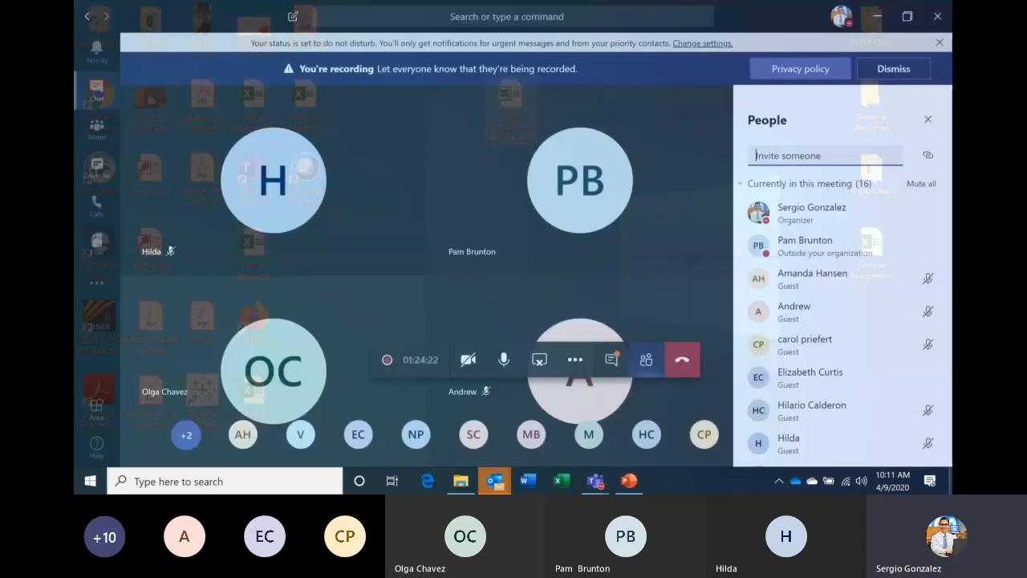
# - Open the TEC Employee List workbook and insert an empty column before Last Name
pyautogui.doubleClick(509, 102)
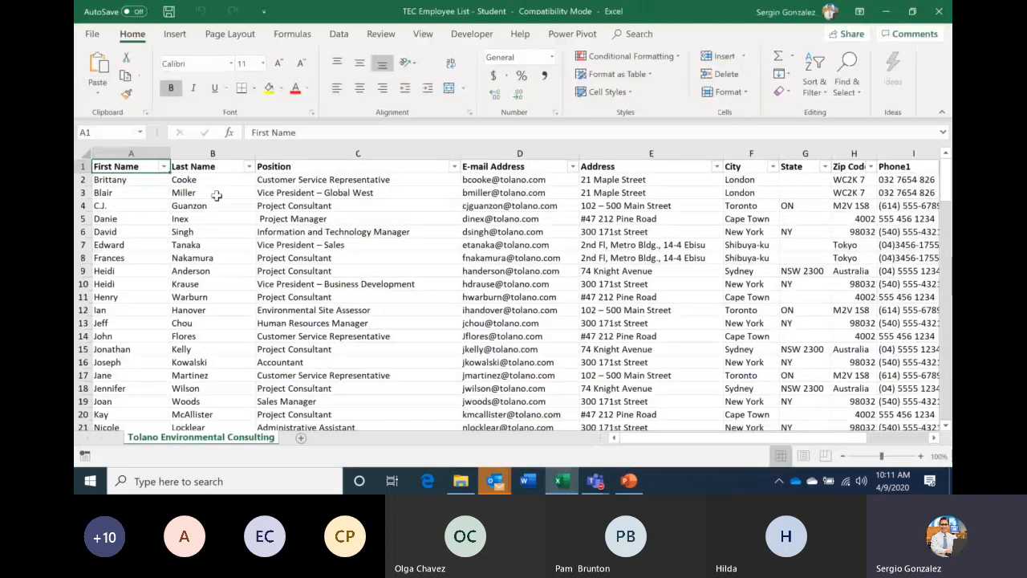
pyautogui.press('Right')
pyautogui.press('Right')
pyautogui.press('Right')
pyautogui.press('Right')
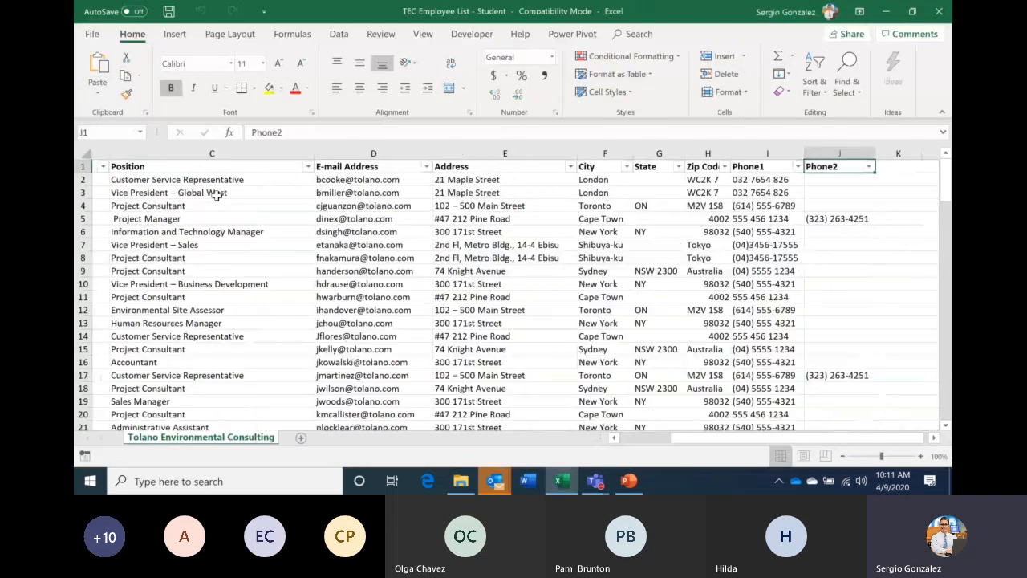
pyautogui.press('Left')
pyautogui.press('Left')
pyautogui.press('Left')
pyautogui.press('Left')
pyautogui.press('Left')
pyautogui.press('Left')
pyautogui.press('Left')
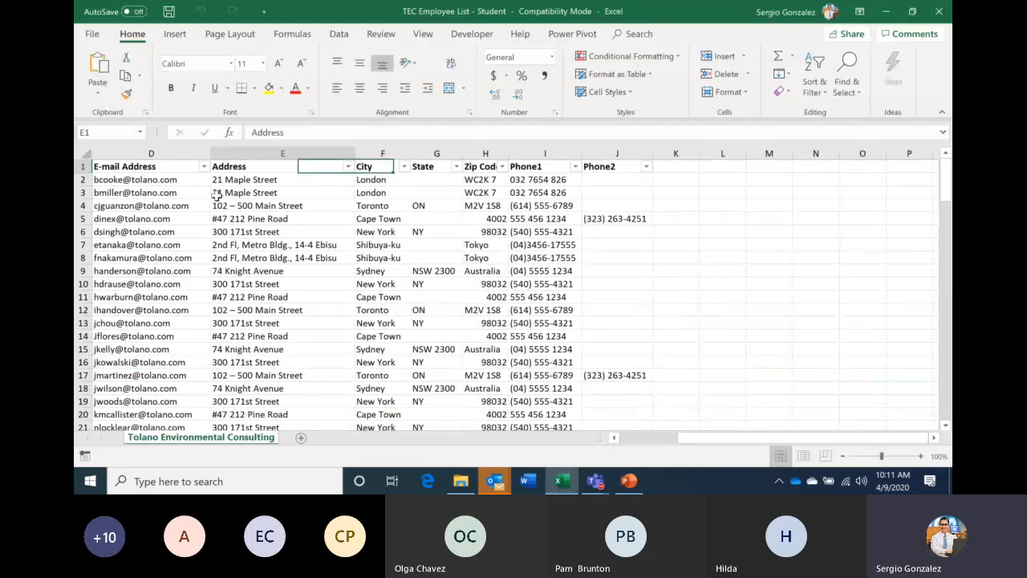
pyautogui.press('Left')
pyautogui.press('Left')
pyautogui.press('Left')
pyautogui.press('Left')
pyautogui.click(213, 153)
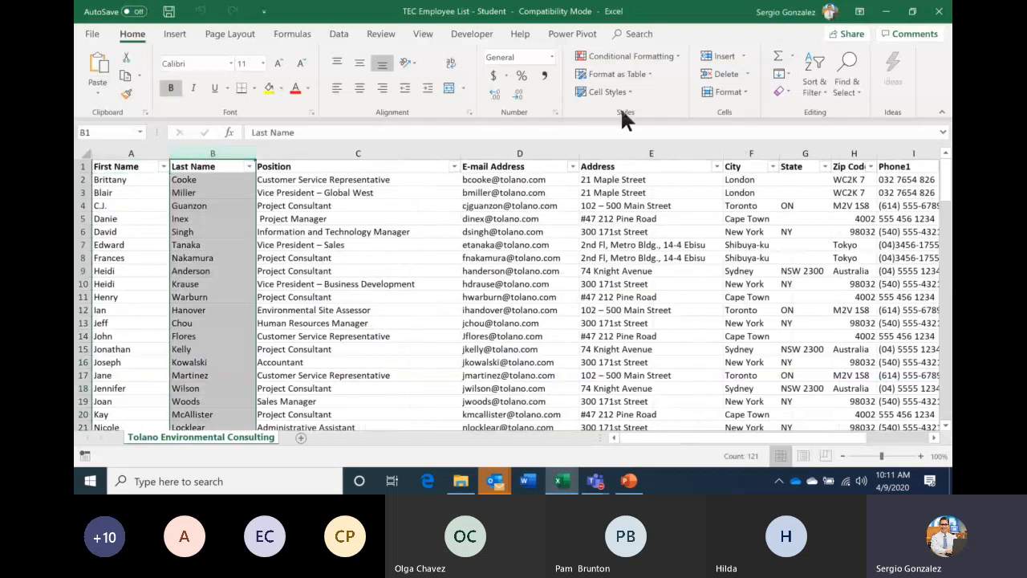
pyautogui.click(715, 61)
# - Head column B 'TEST LABELS', fill it as a series from 1234, then save and close the workbook
pyautogui.click(213, 166)
pyautogui.write('TEST LABELS')
pyautogui.press('Return')
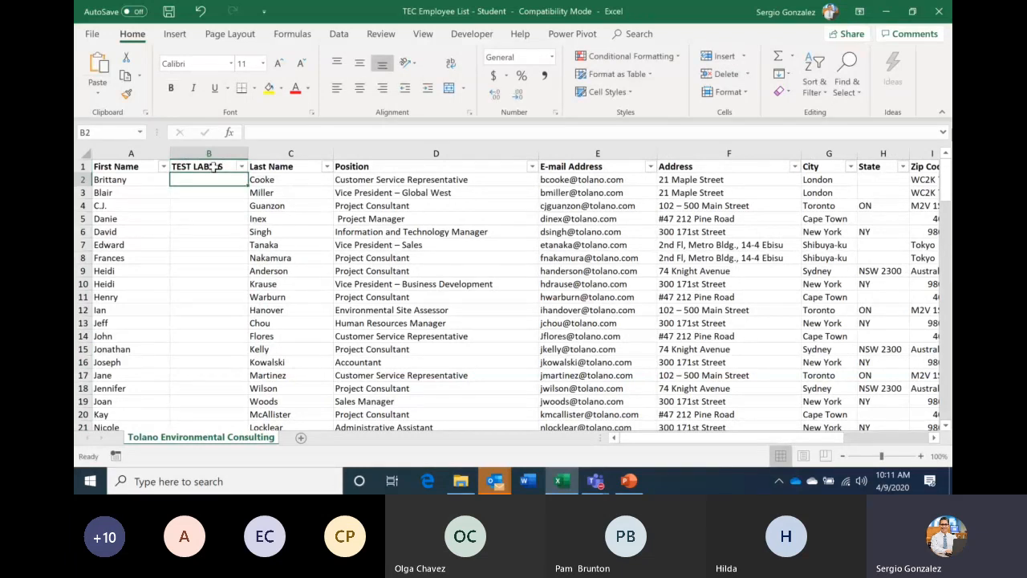
pyautogui.write('1234')
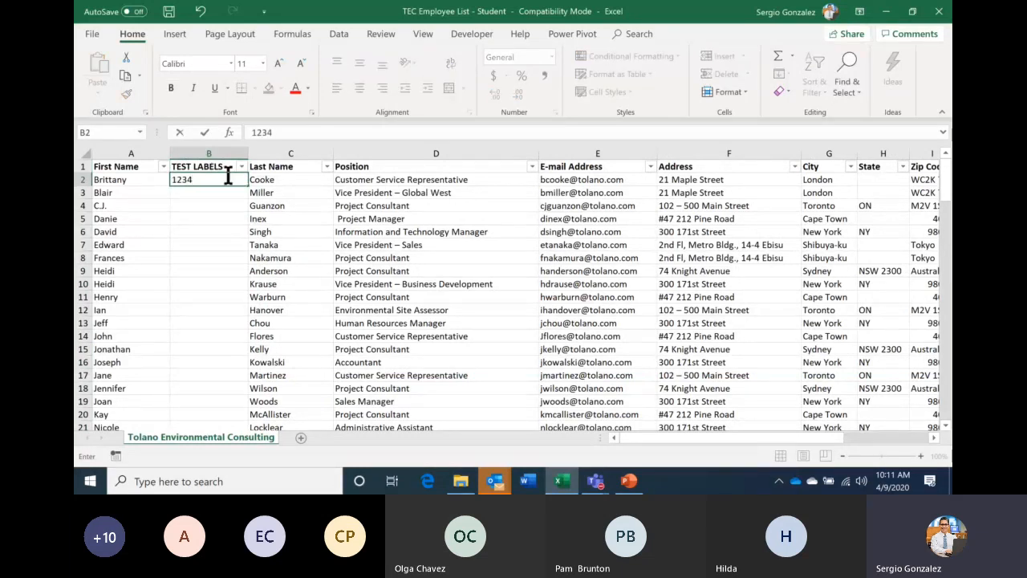
pyautogui.hotkey('ctrl', 'Return')
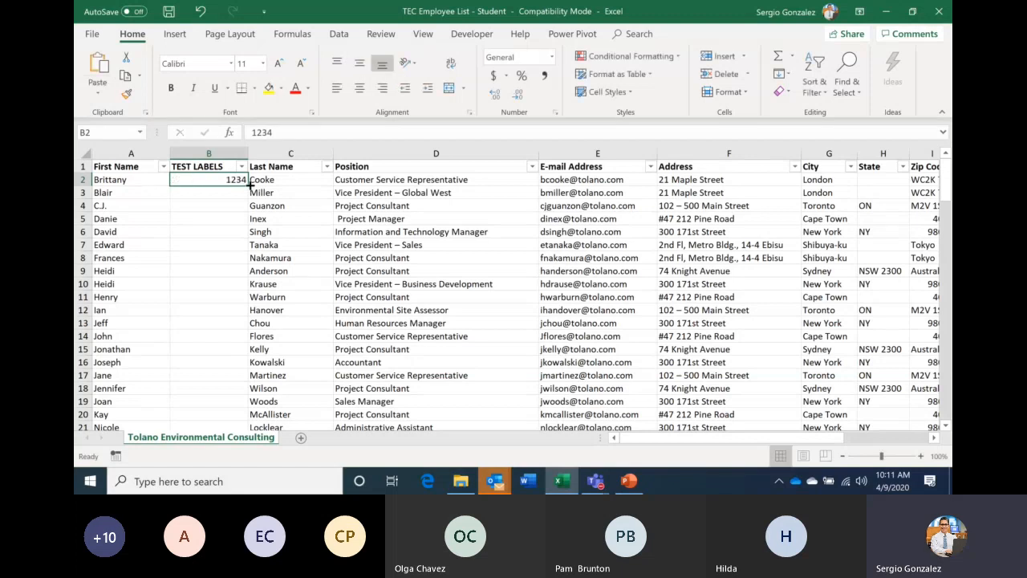
pyautogui.doubleClick(249, 187)
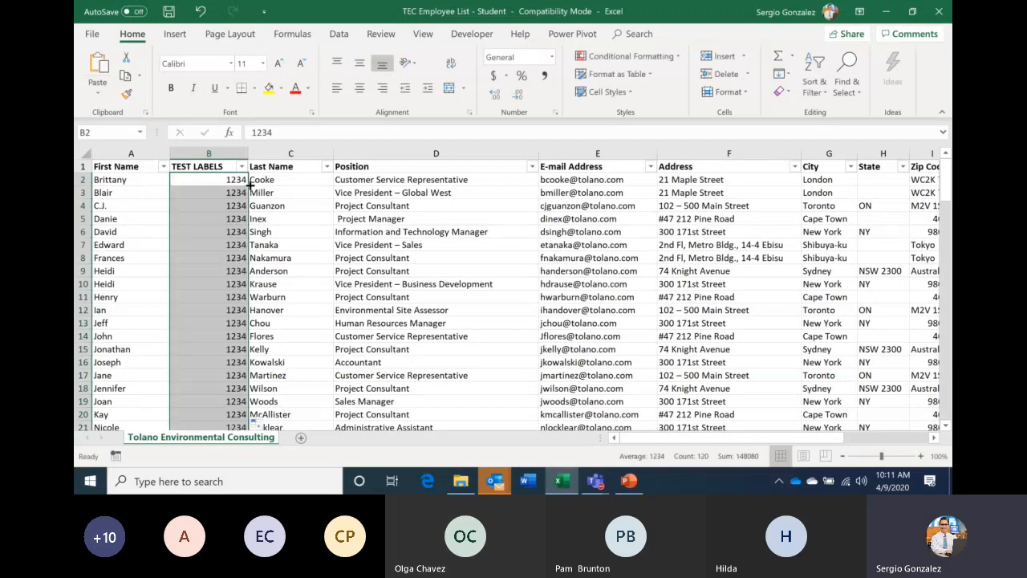
pyautogui.click(260, 427)
pyautogui.click(298, 358)
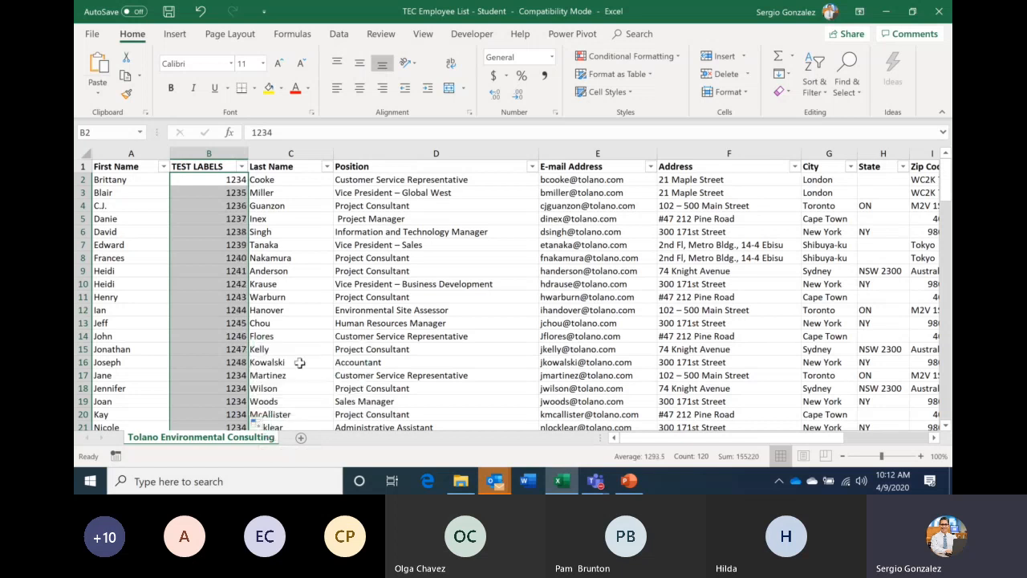
pyautogui.click(170, 13)
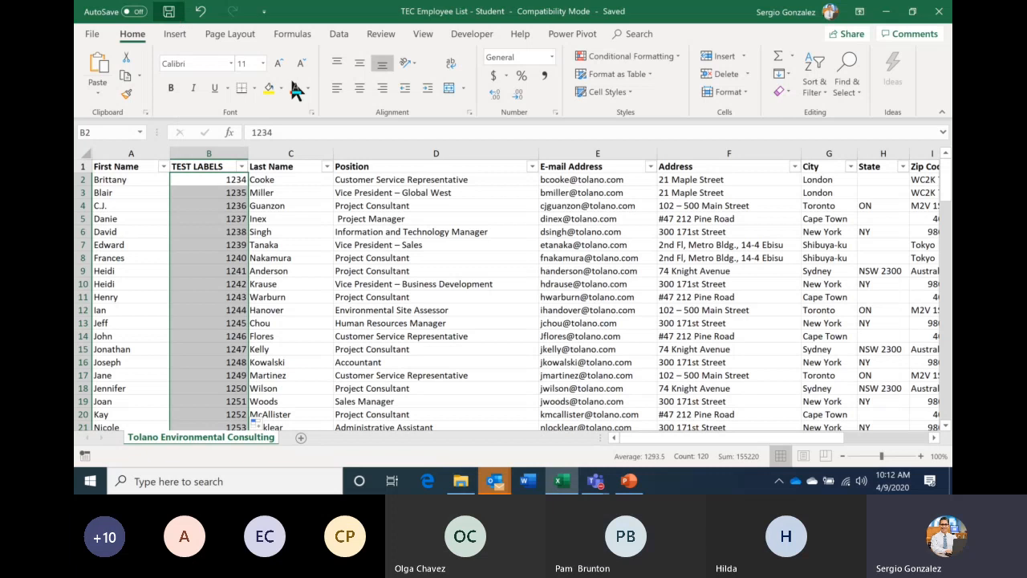
pyautogui.click(943, 11)
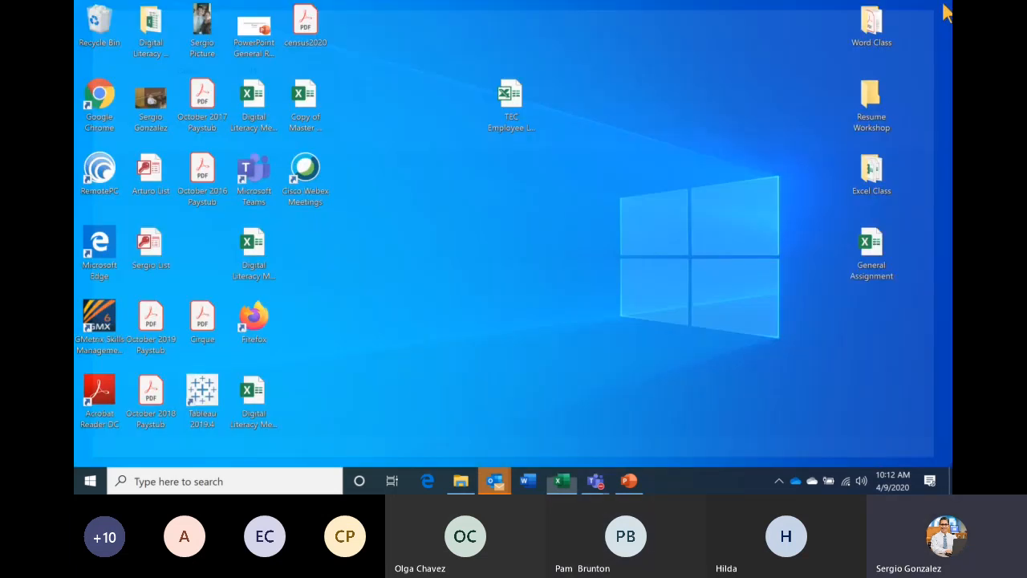
# - Start a labels mail merge in a new blank Word document with the 30 Per Page layout
pyautogui.click(527, 481)
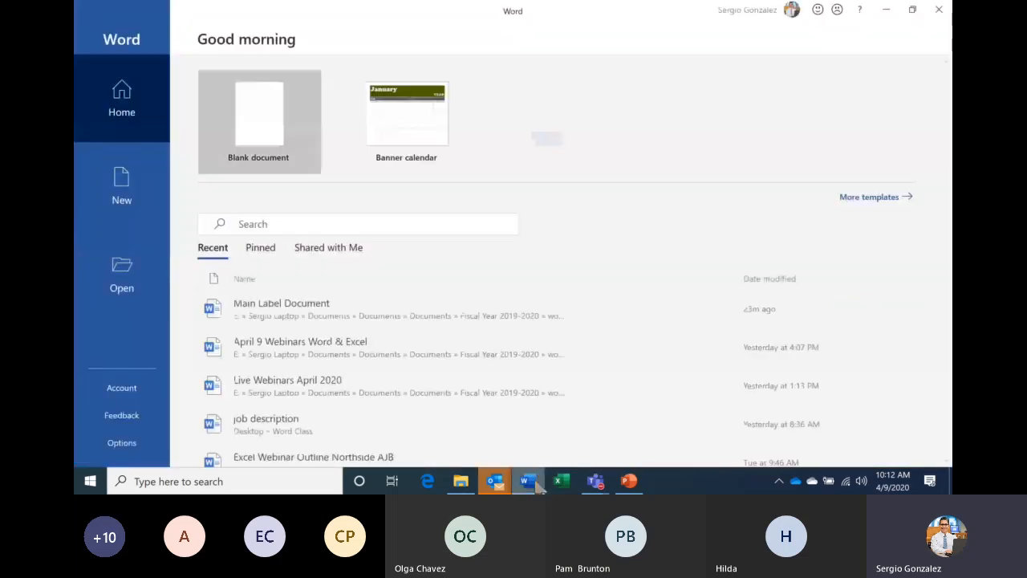
pyautogui.click(277, 157)
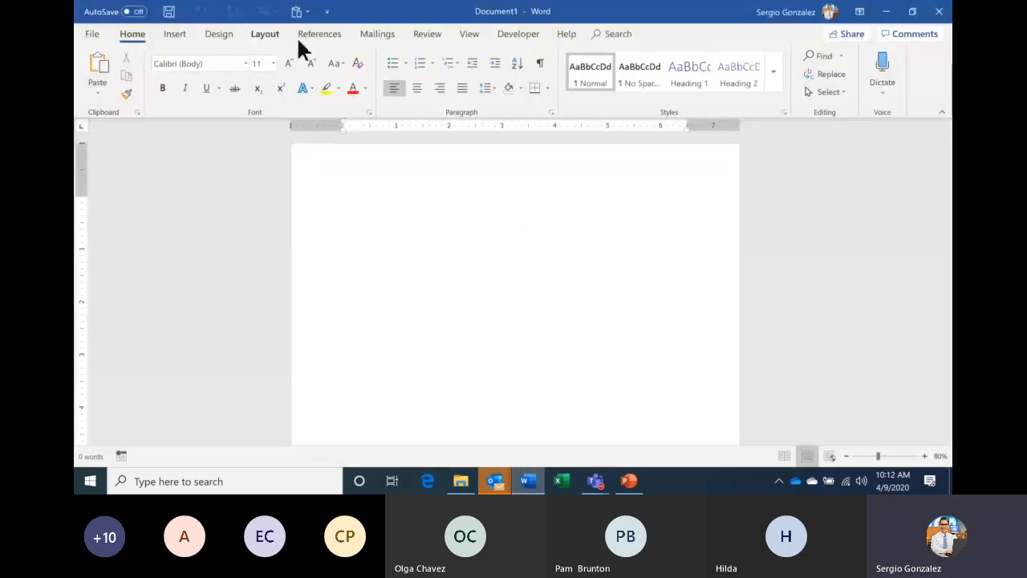
pyautogui.click(386, 38)
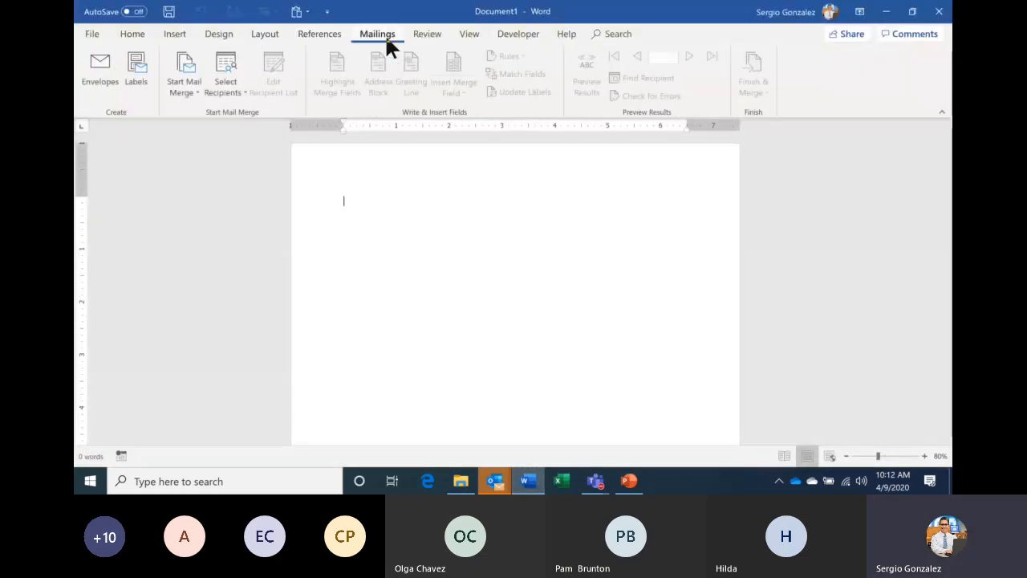
pyautogui.click(187, 91)
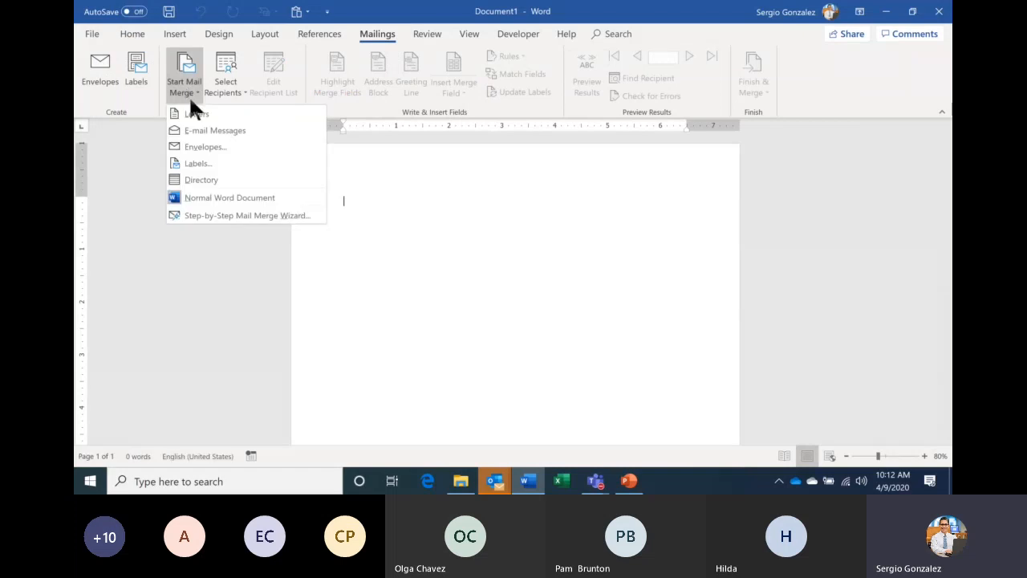
pyautogui.click(215, 162)
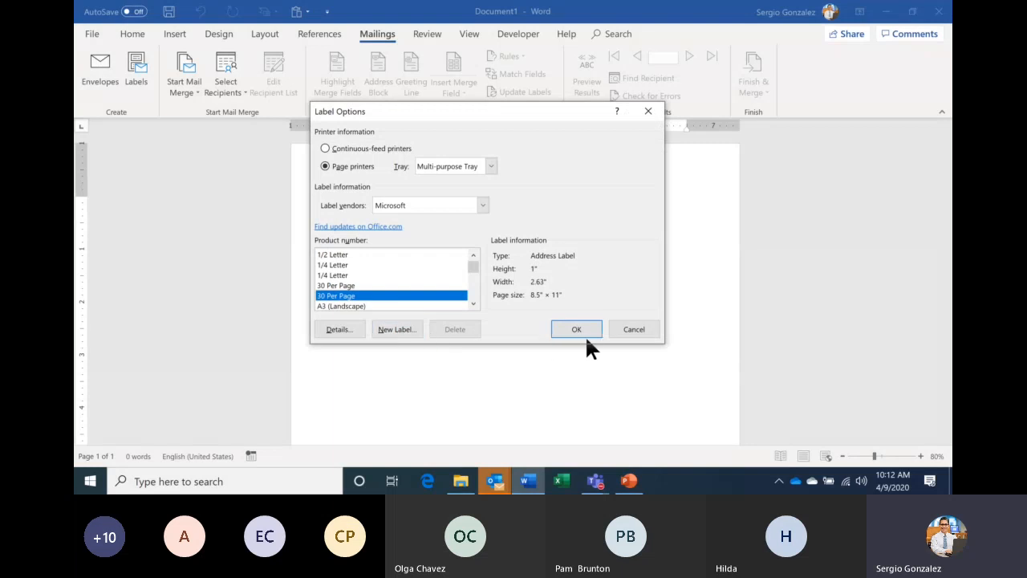
pyautogui.click(586, 332)
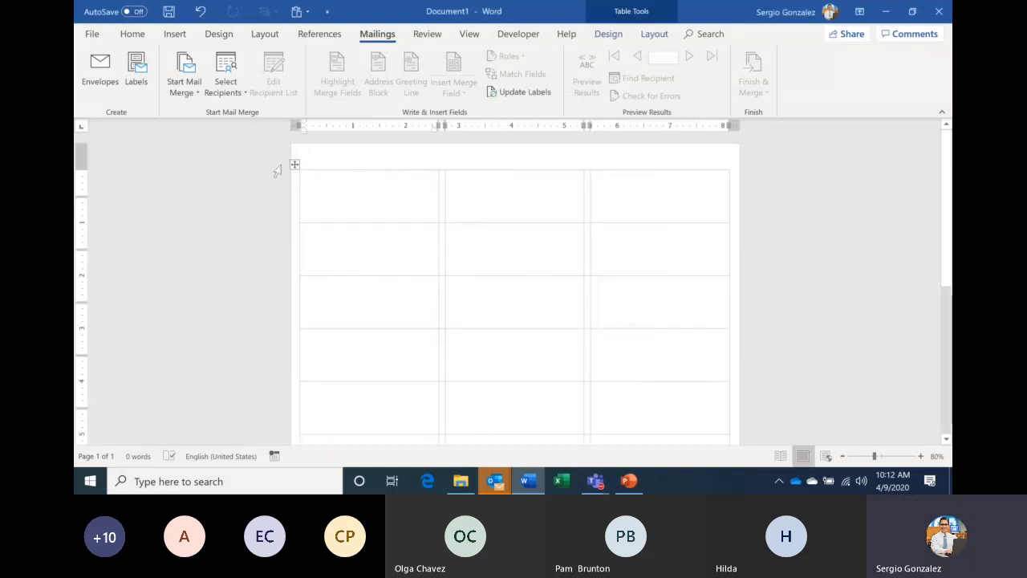
# - Link the labels to the TEC Employee List - Student workbook's employee sheet on the Desktop
pyautogui.click(227, 98)
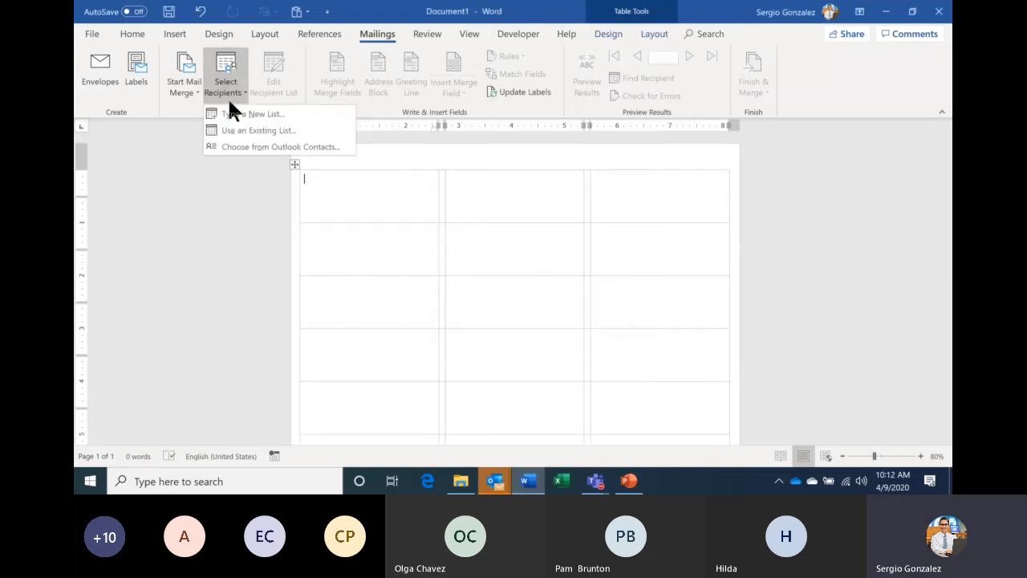
pyautogui.click(277, 132)
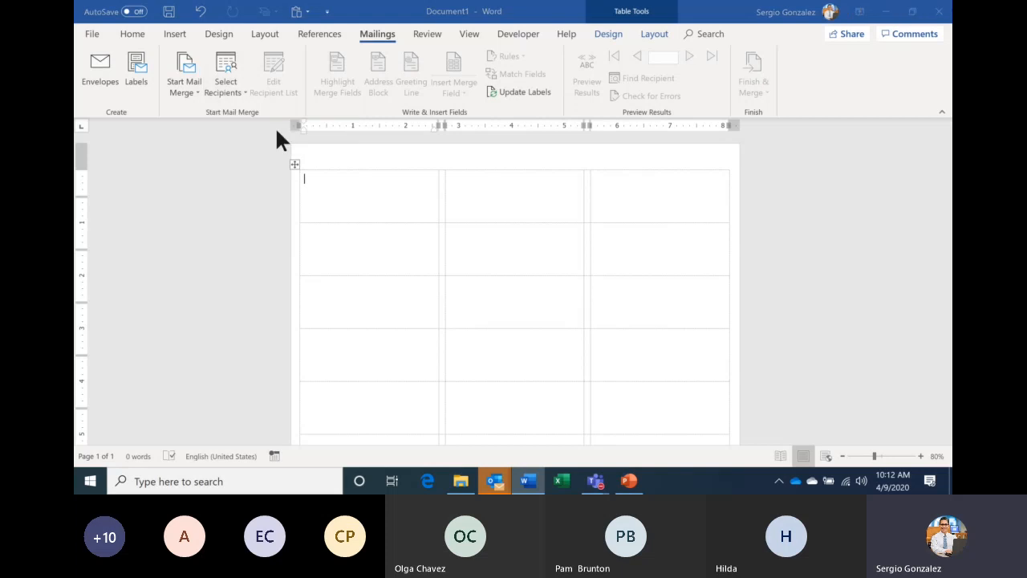
pyautogui.click(141, 136)
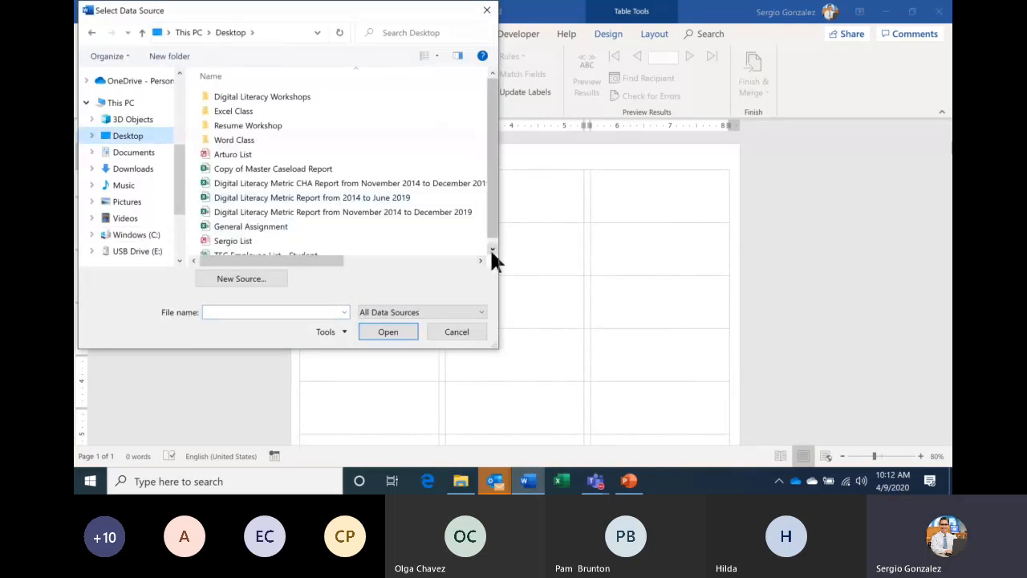
pyautogui.click(491, 248)
pyautogui.click(296, 248)
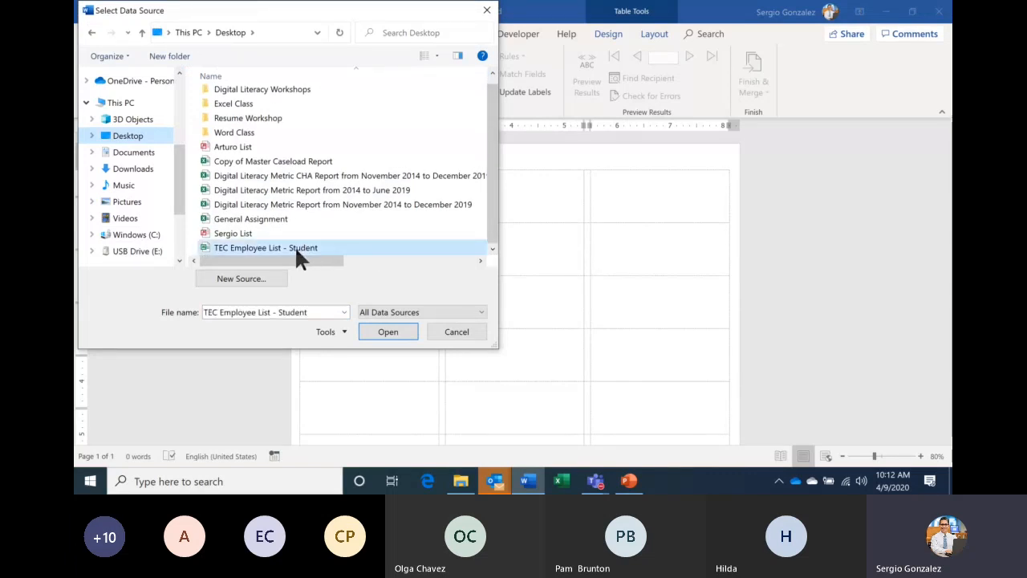
pyautogui.click(397, 330)
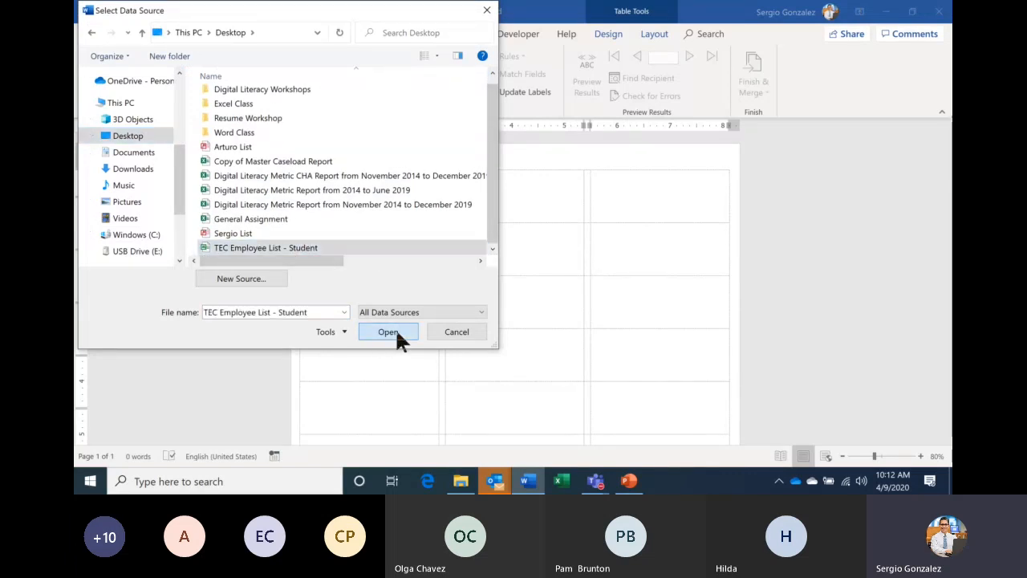
pyautogui.click(587, 290)
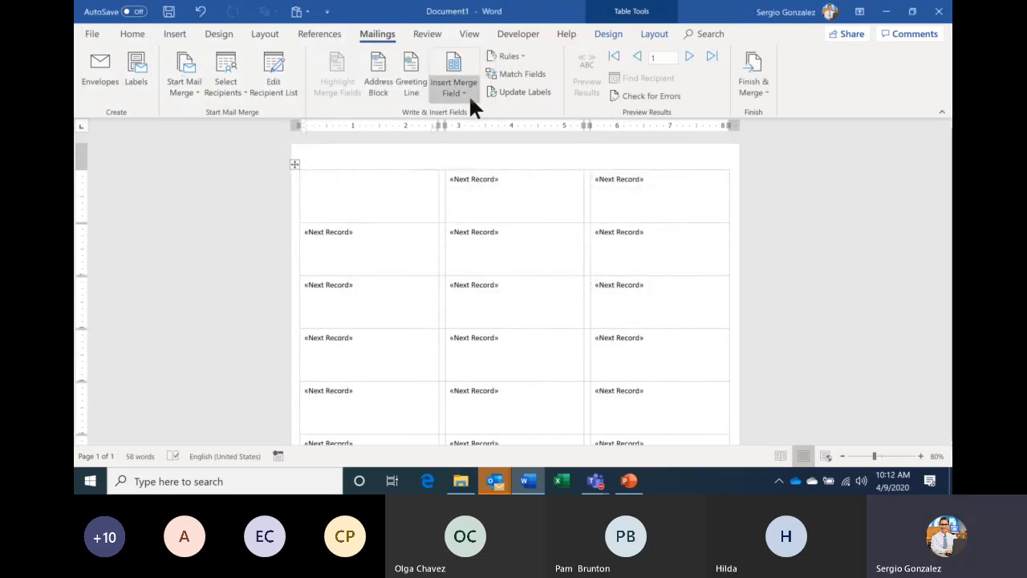
# - Close the merge field list unused, then switch to the Teams meeting and choose Stop recording
pyautogui.click(464, 93)
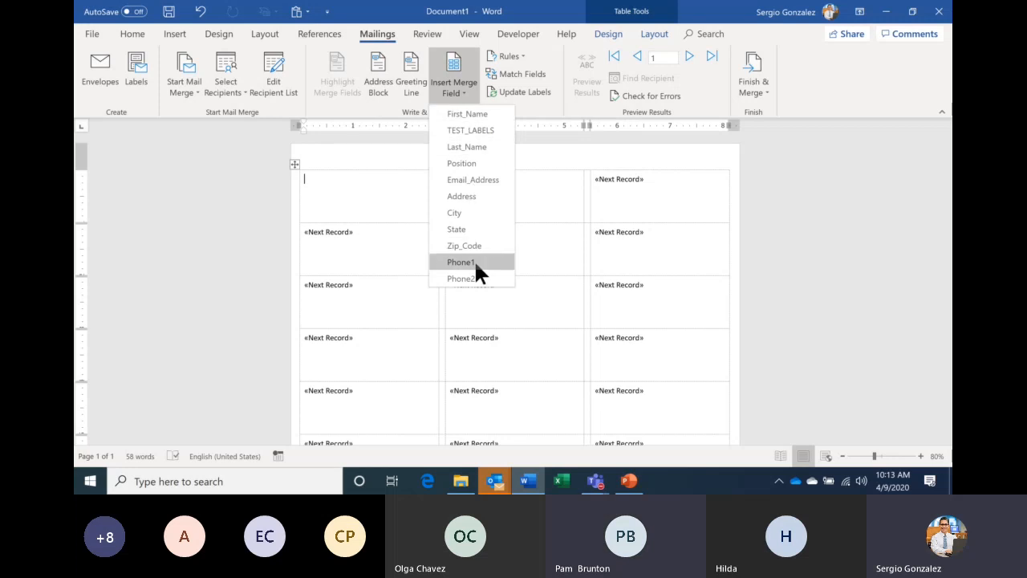
pyautogui.click(386, 187)
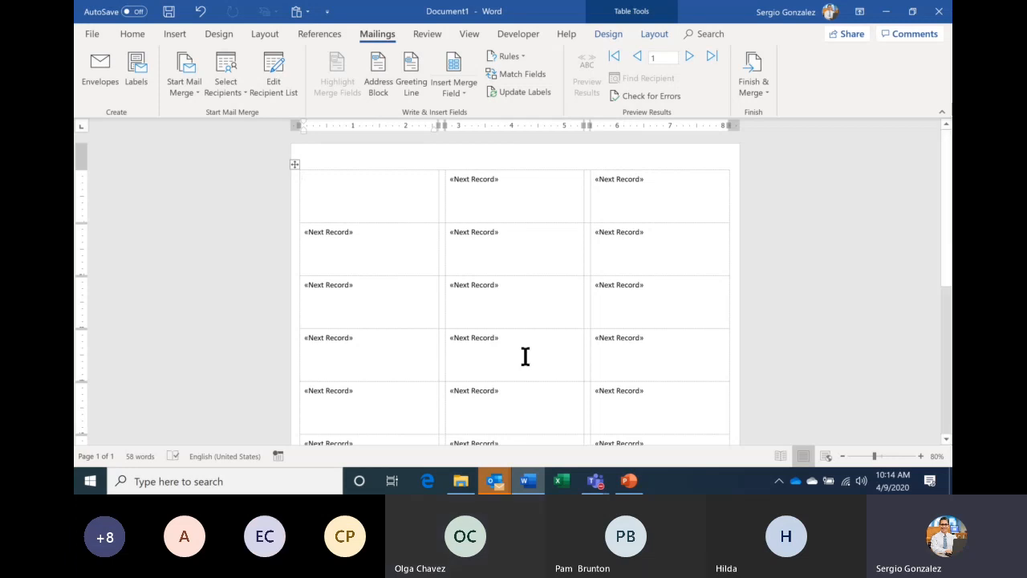
pyautogui.moveTo(595, 482)
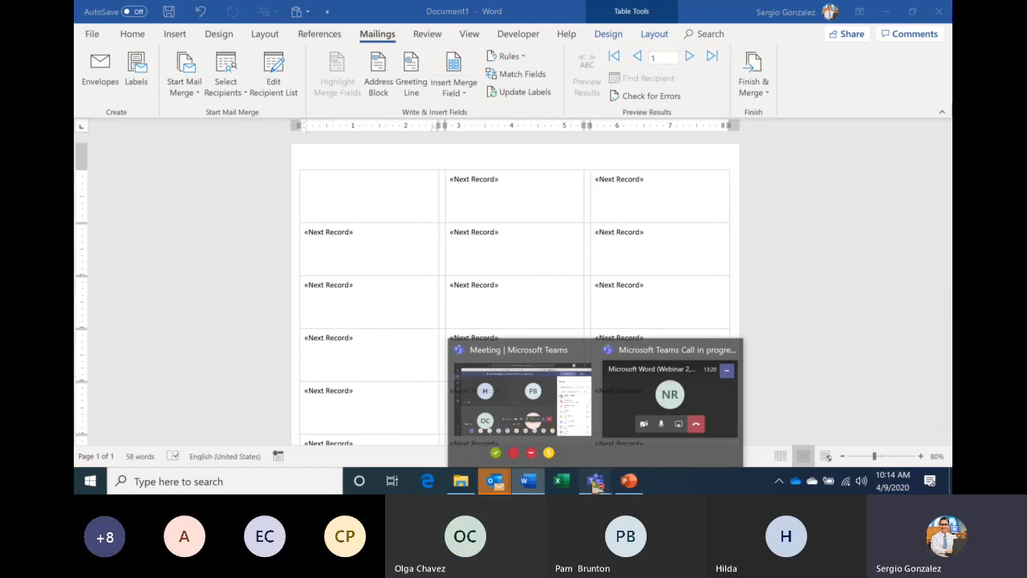
pyautogui.click(551, 416)
pyautogui.click(574, 360)
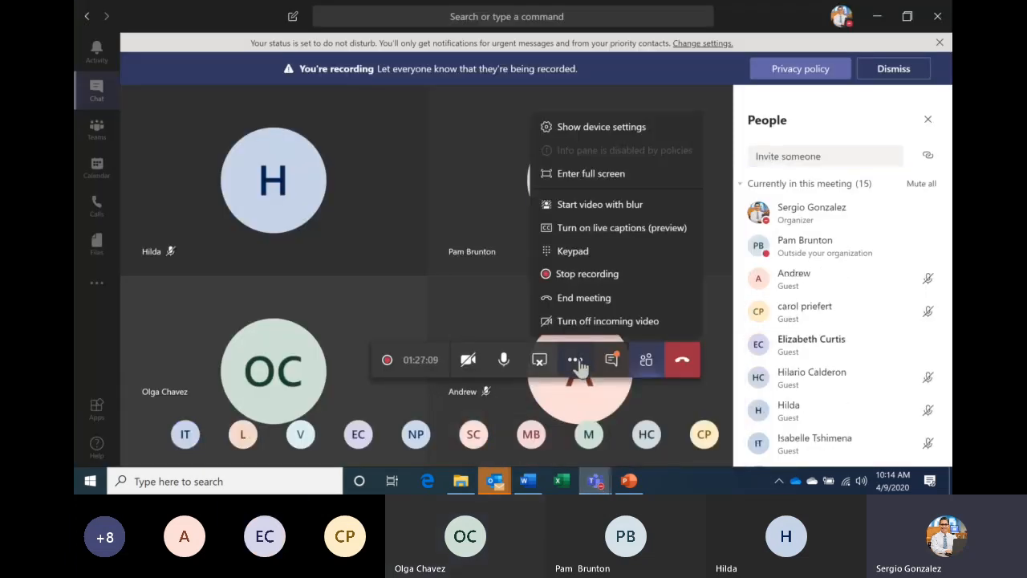
pyautogui.click(567, 281)
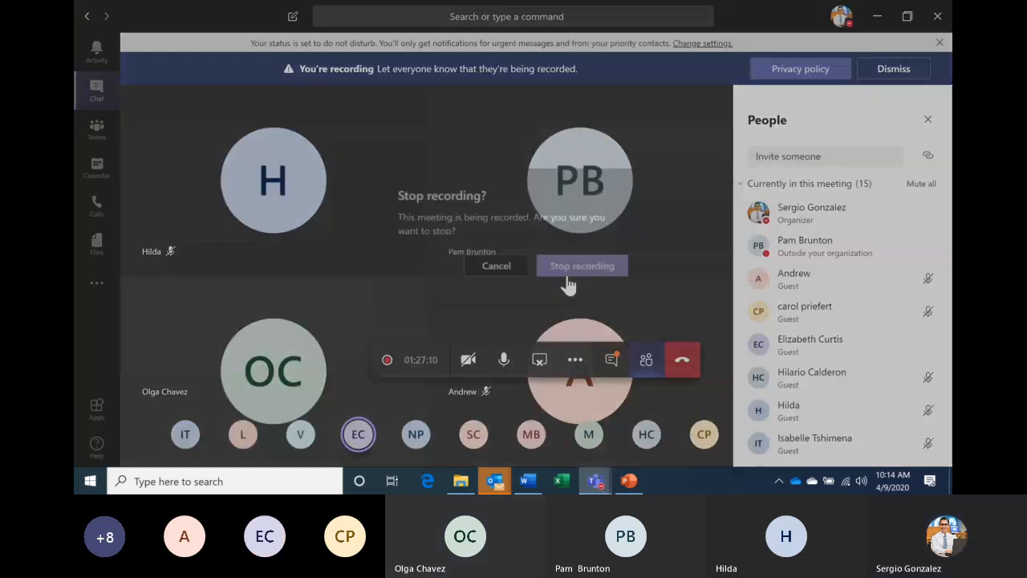